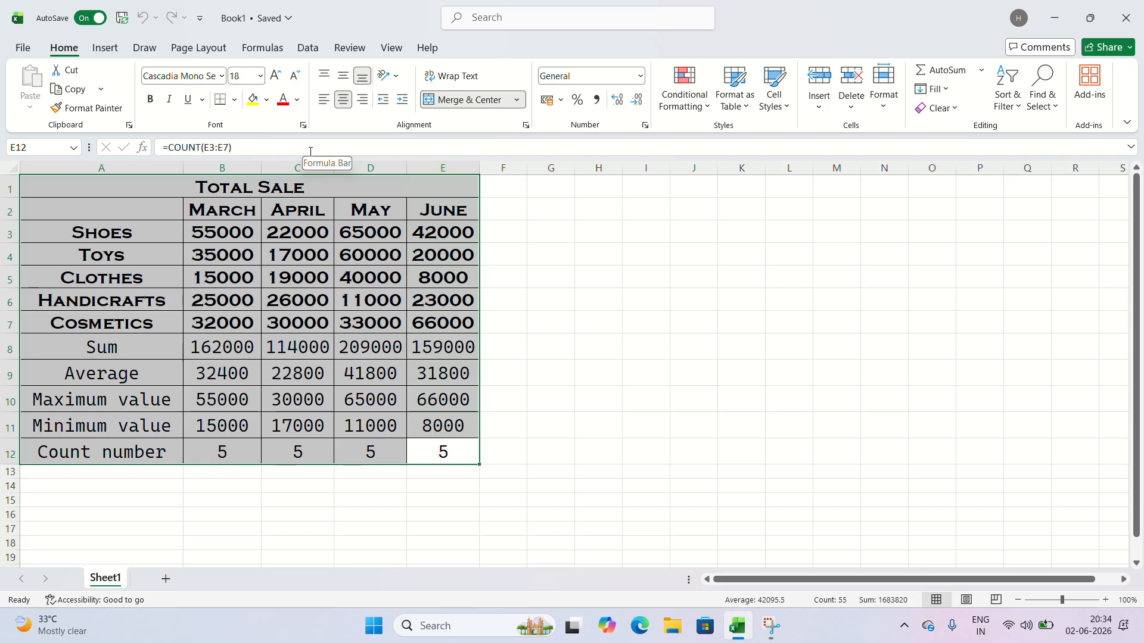
click(548, 260)
click(382, 193)
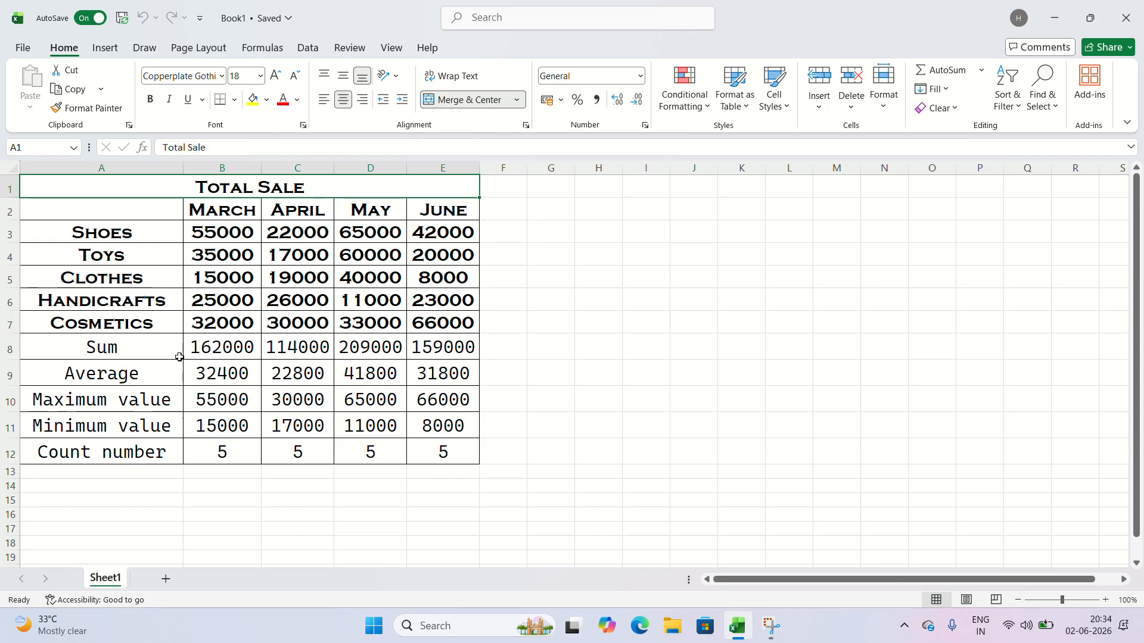
click(245, 345)
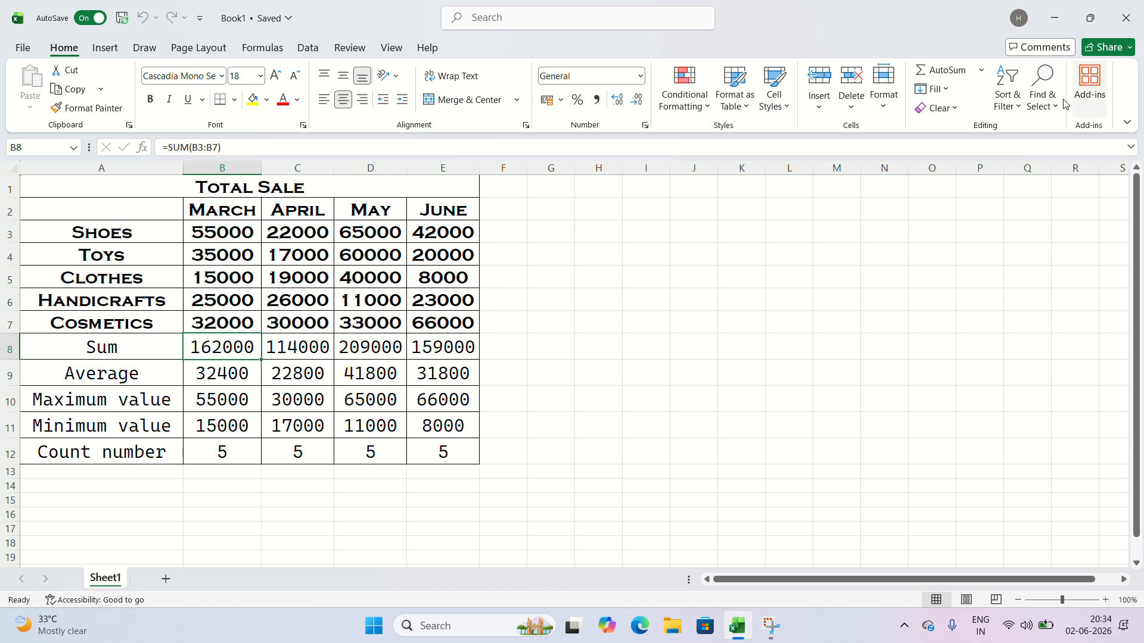
click(981, 70)
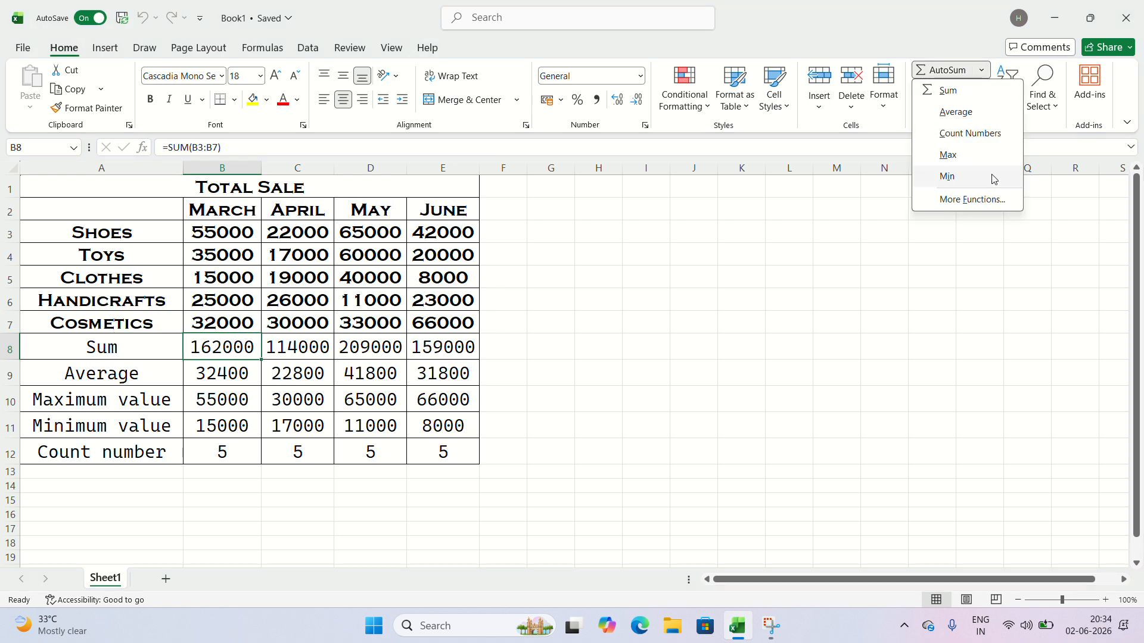
click(987, 70)
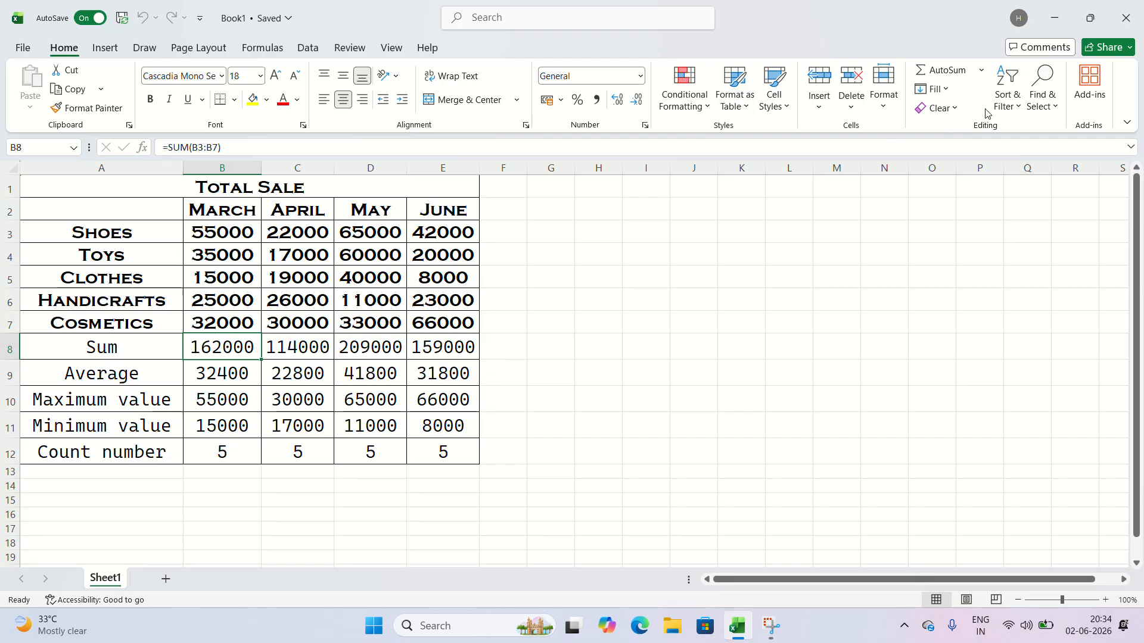
click(1007, 98)
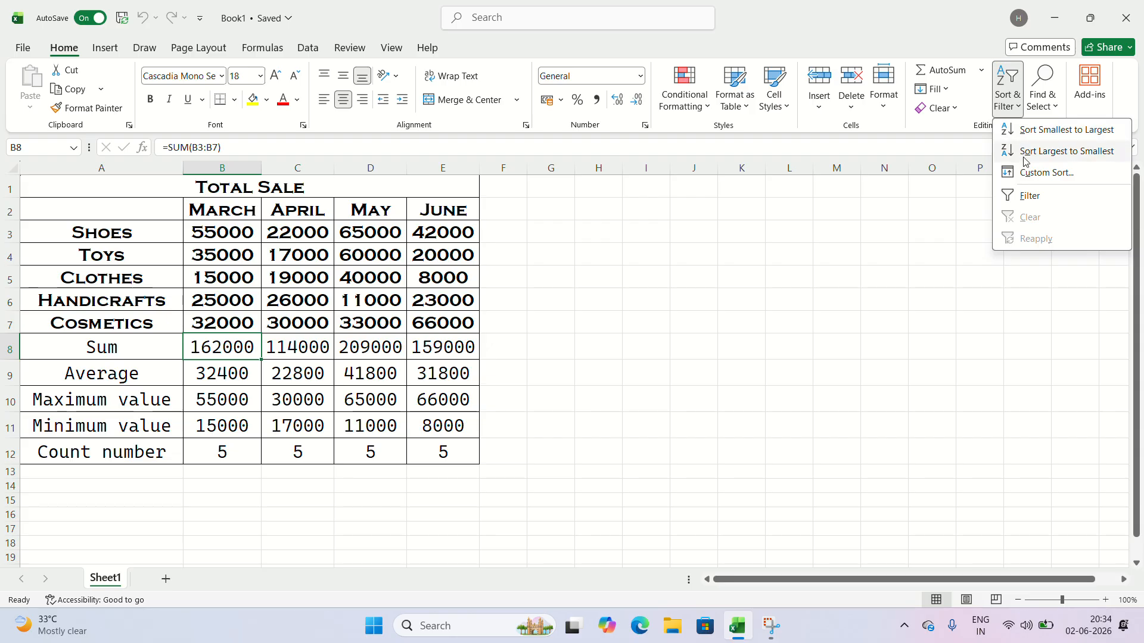
click(641, 301)
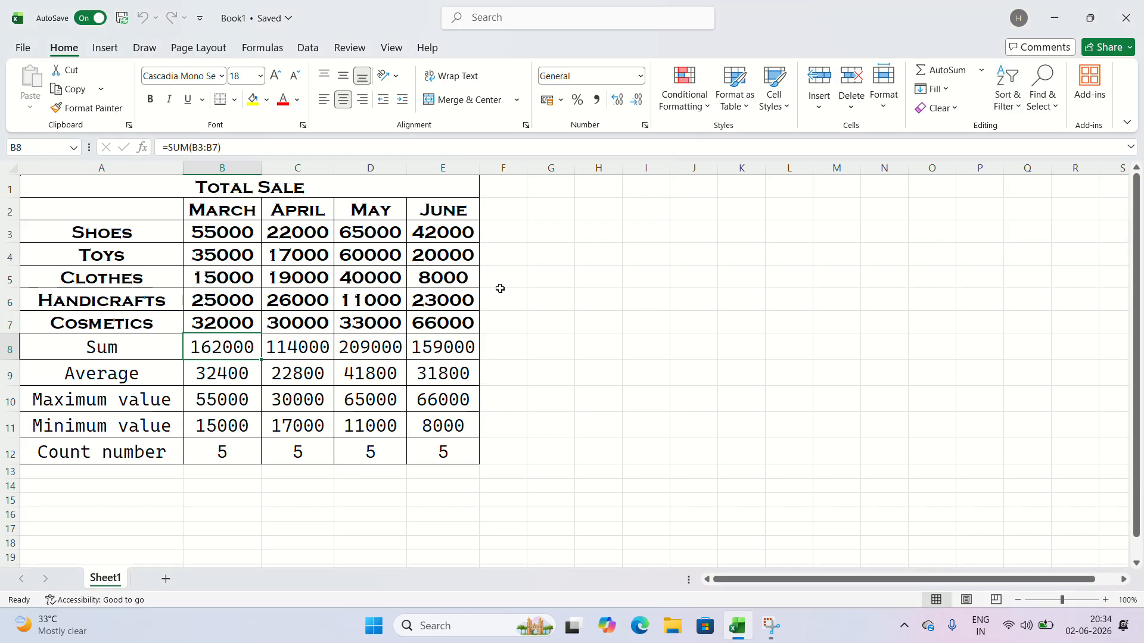
Sort the June sales in E3:E7 from smallest to largest, expanding the selection to the adjacent data.
drag(447, 230, 433, 319)
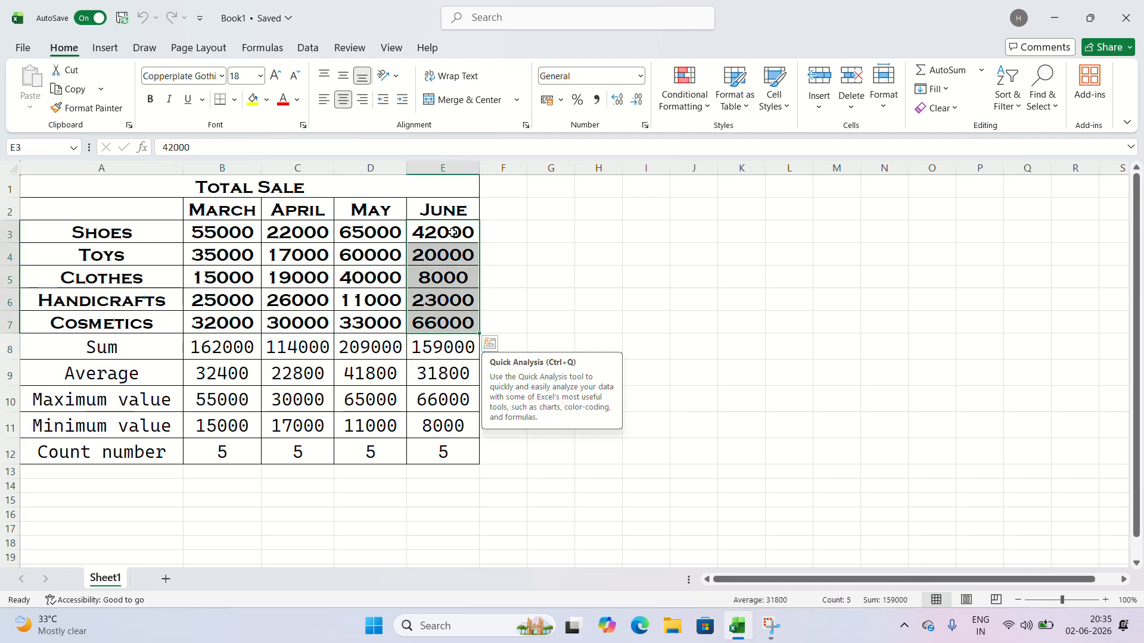
click(545, 251)
click(454, 225)
drag(454, 225, 449, 330)
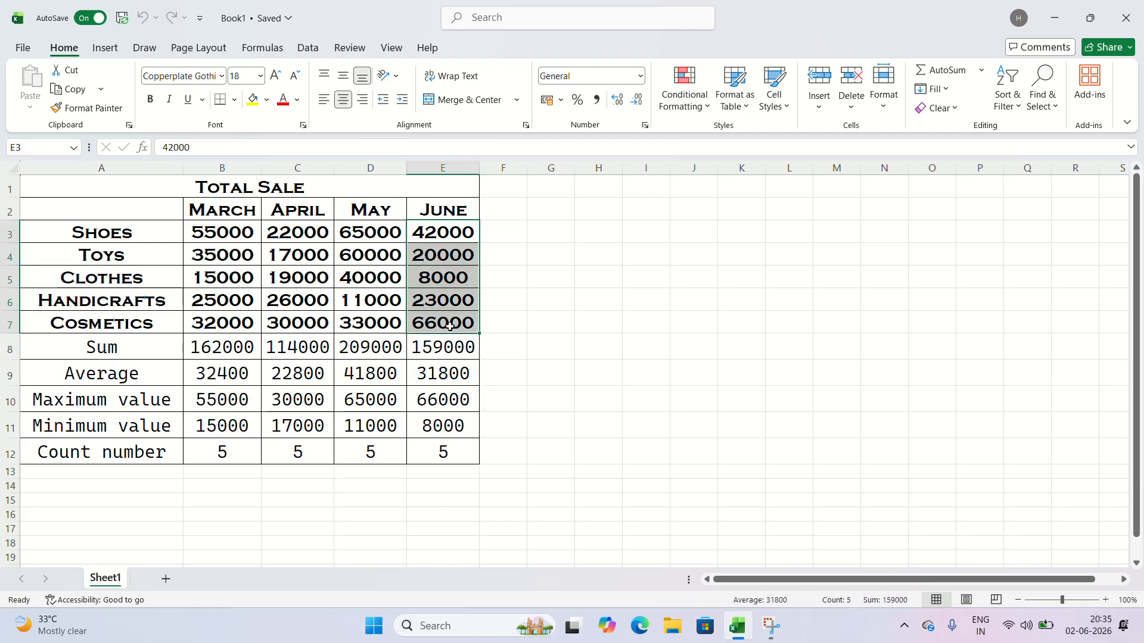
click(1007, 98)
click(1037, 136)
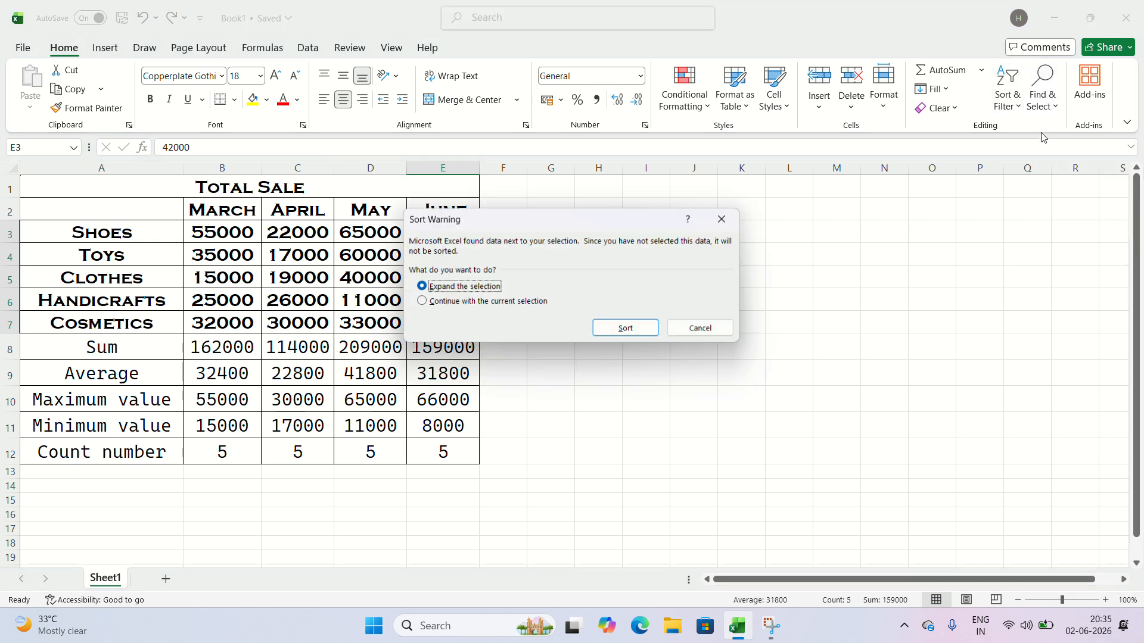
click(622, 333)
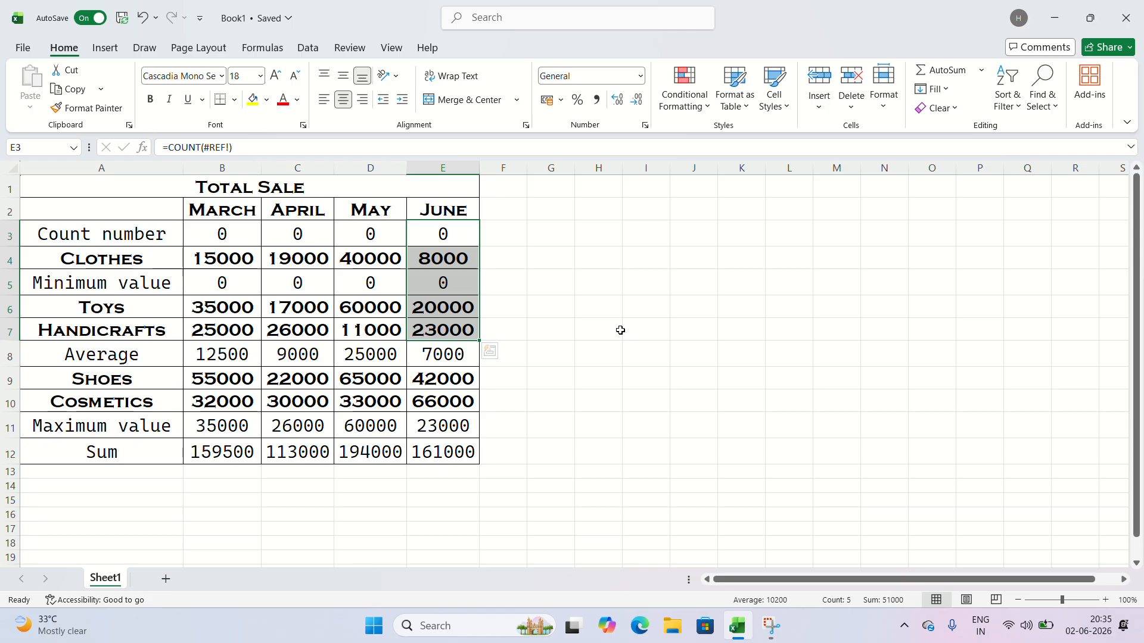
Undo the expanded-selection sort and deselect the table.
scroll(620, 330, down, 2)
scroll(621, 311, up, 2)
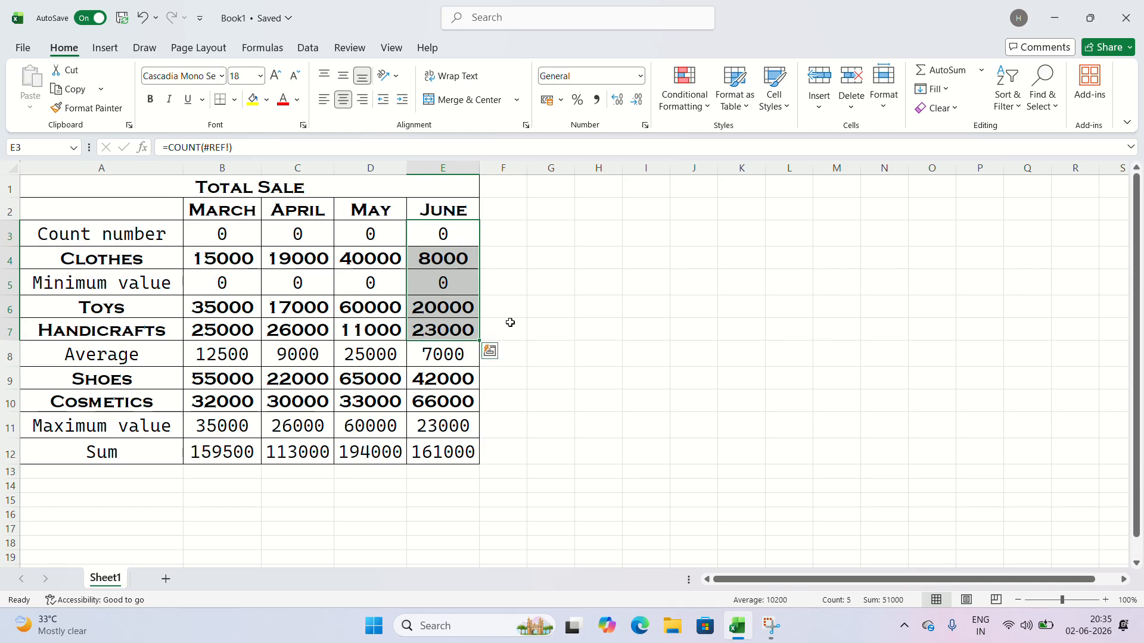
click(143, 20)
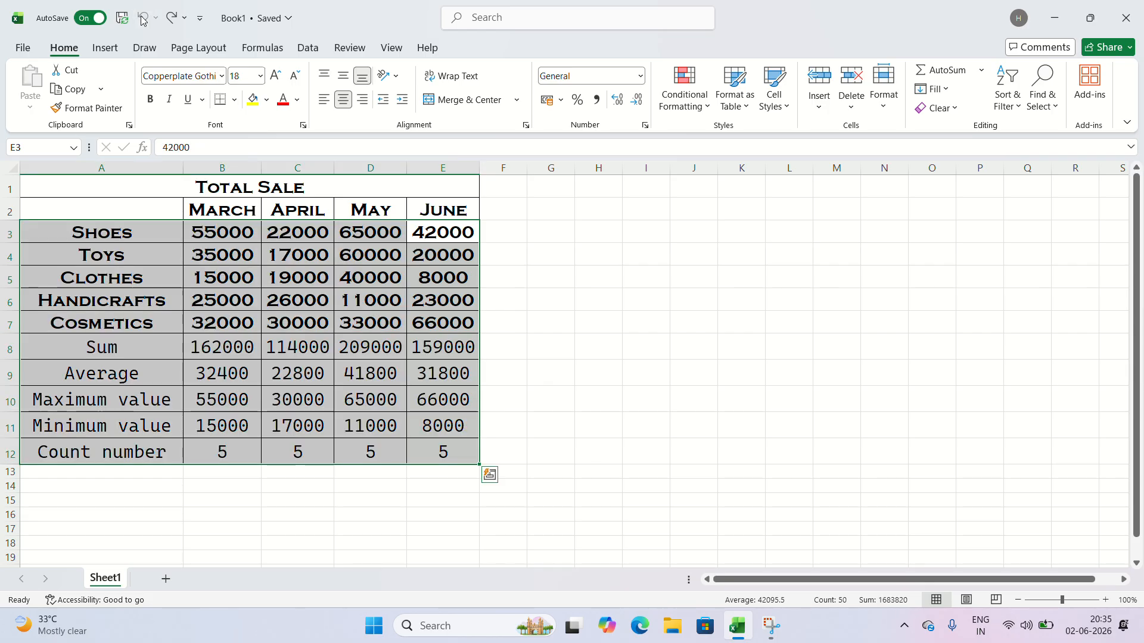
click(554, 320)
Sort the June sales in E3:E7 from smallest to largest, continuing with the current selection only.
drag(445, 231, 442, 315)
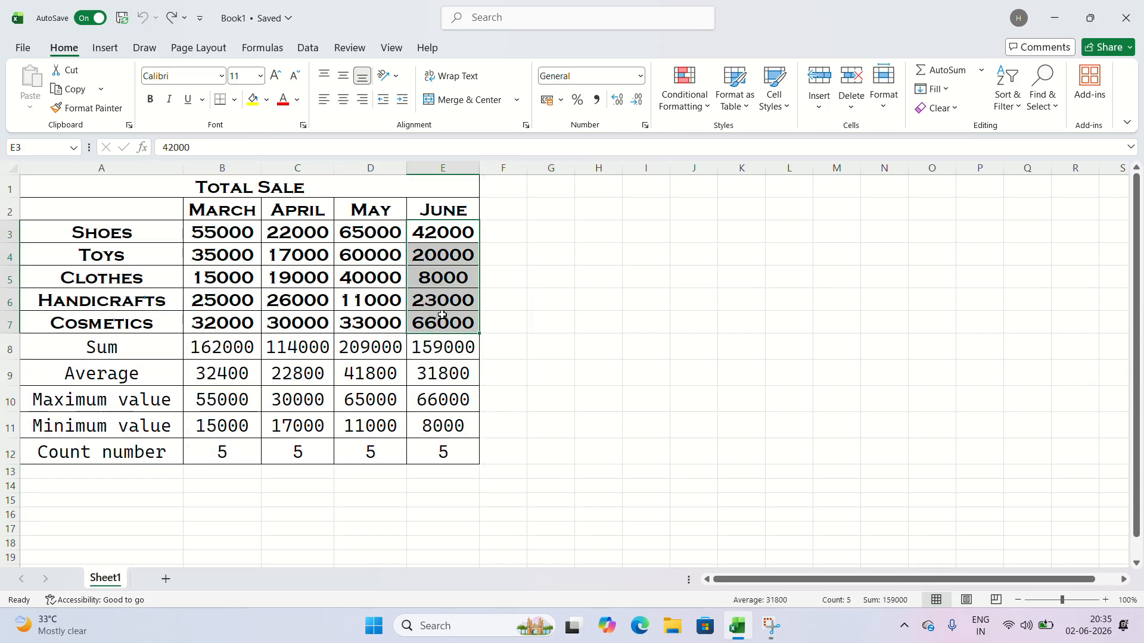
click(1006, 90)
click(1024, 133)
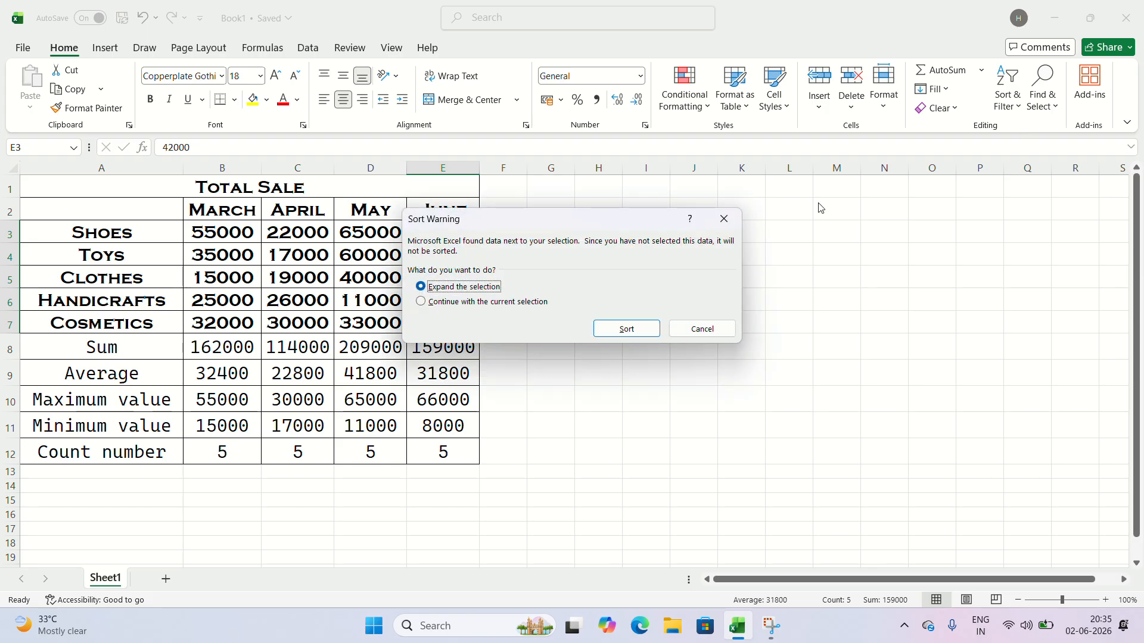
click(421, 302)
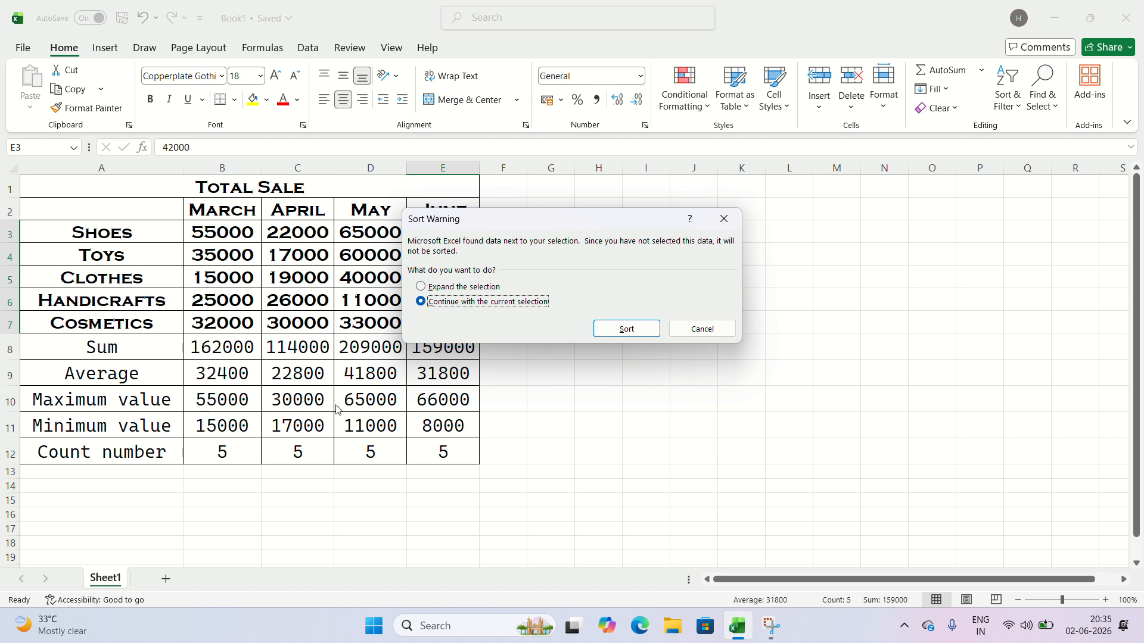
click(627, 331)
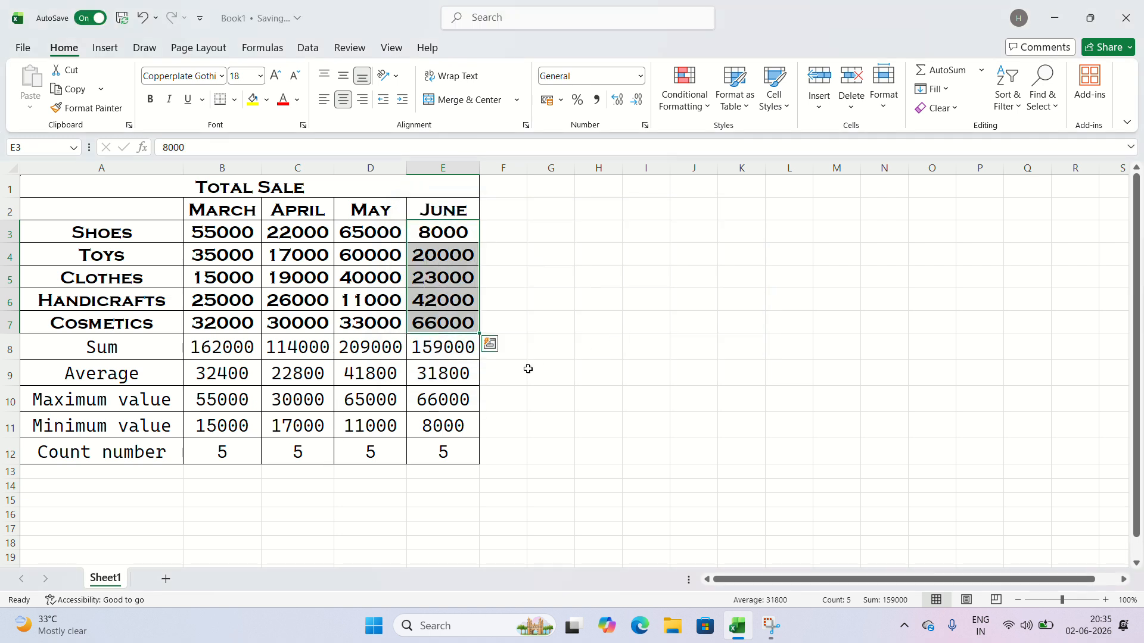
click(599, 308)
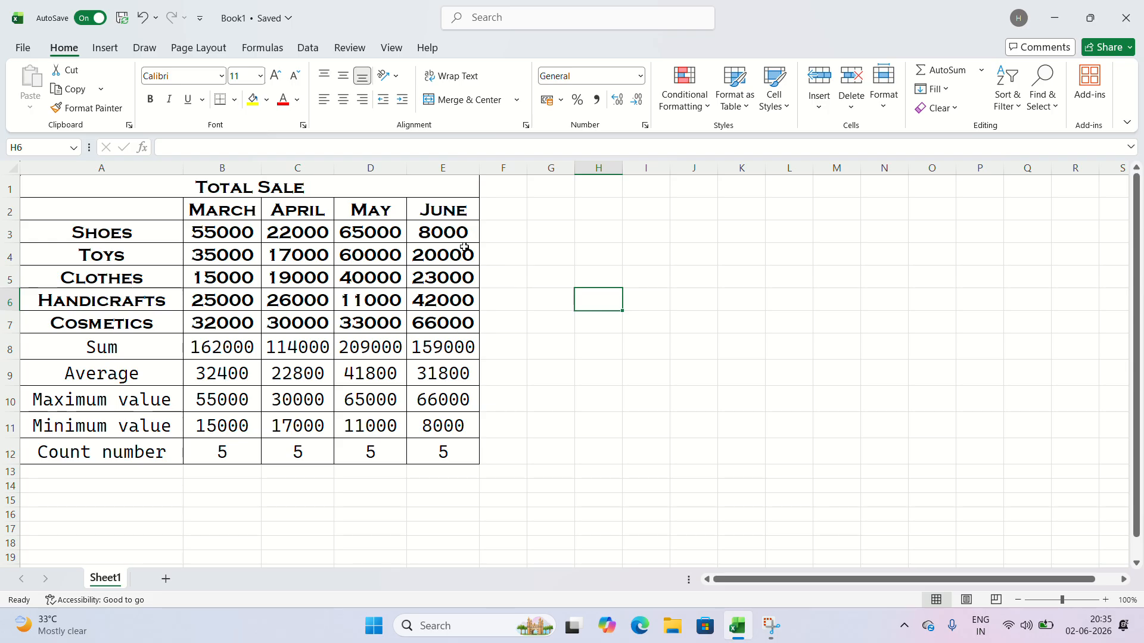
Undo the sort applied only to the June column.
click(144, 18)
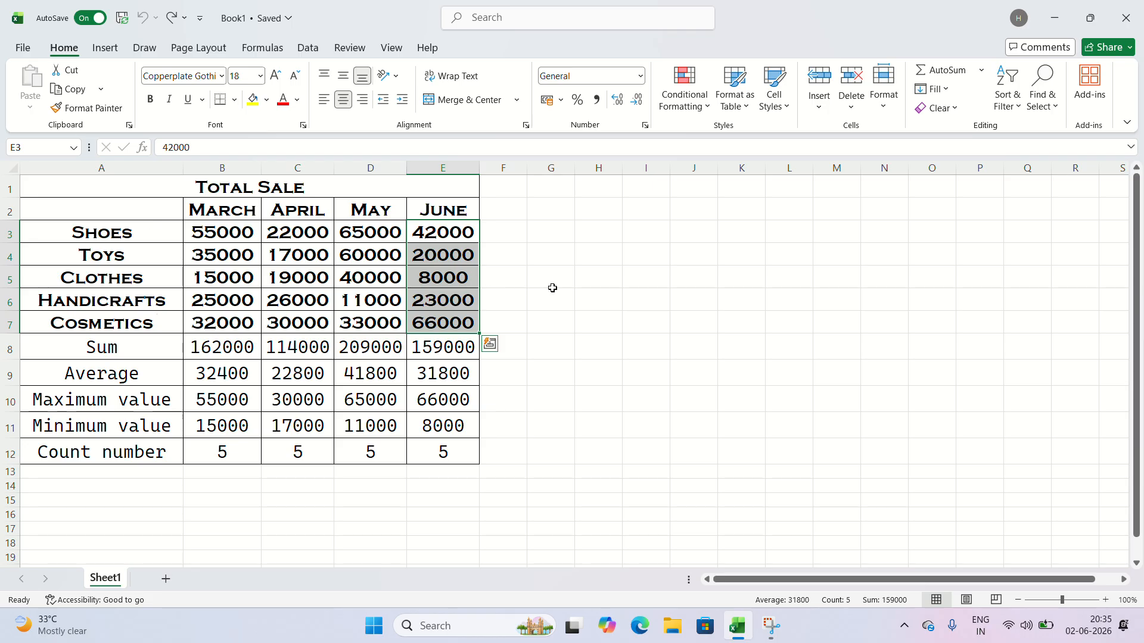
click(697, 318)
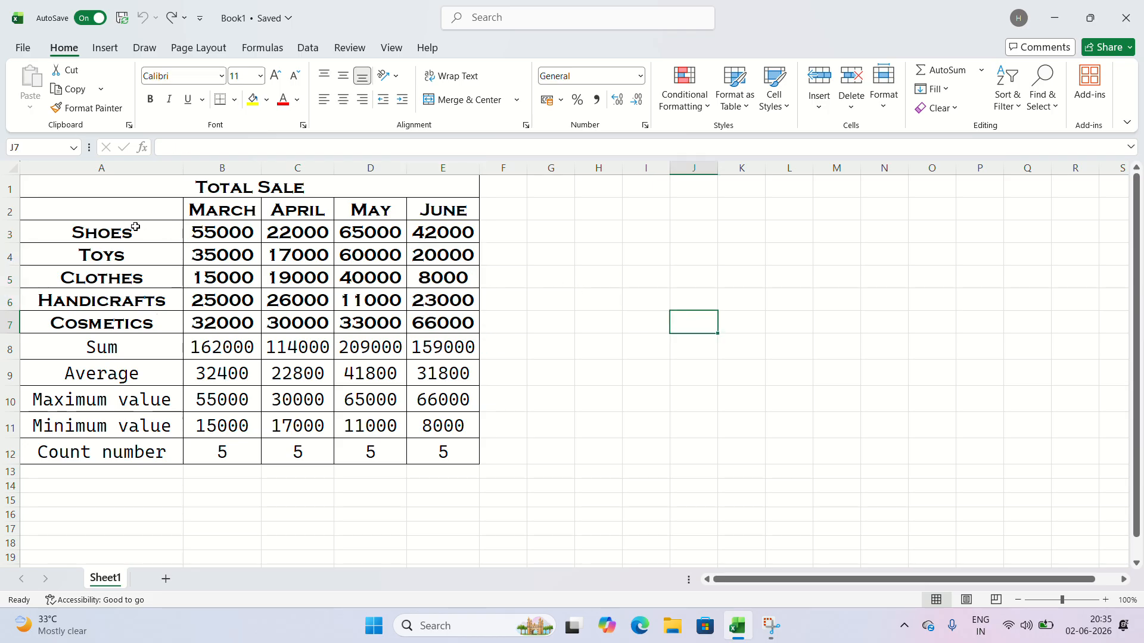
click(643, 227)
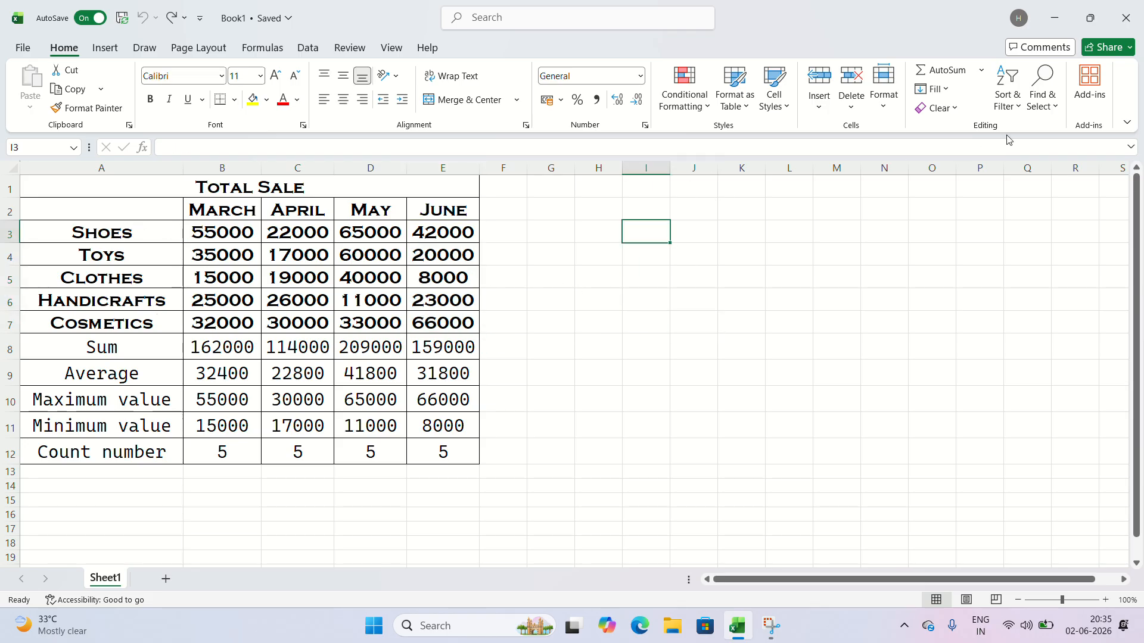
click(1005, 104)
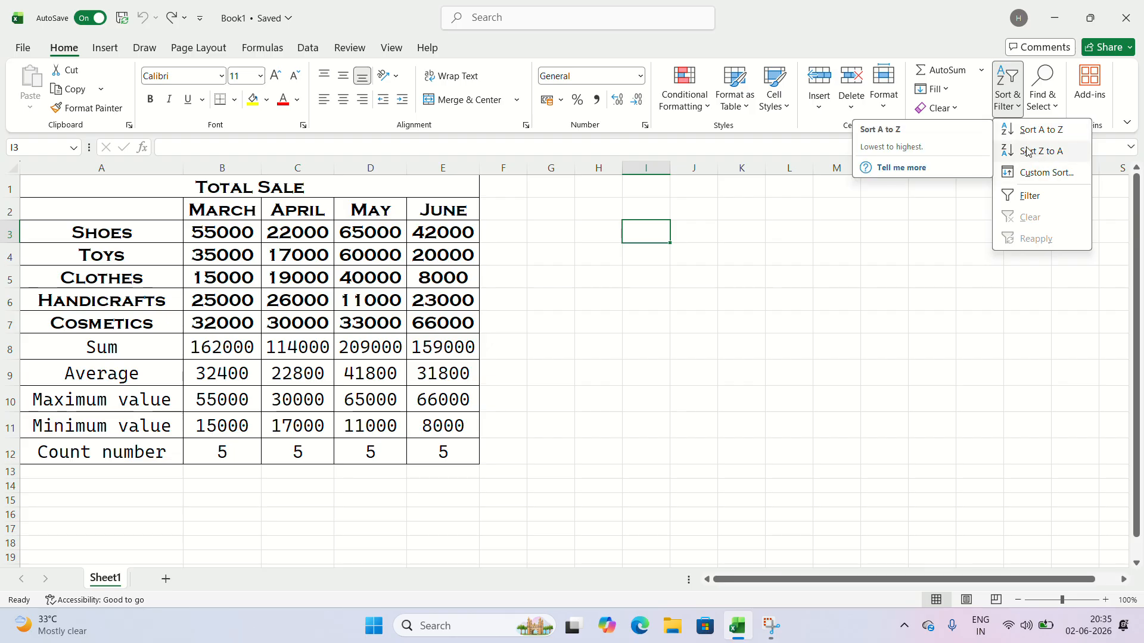
click(837, 278)
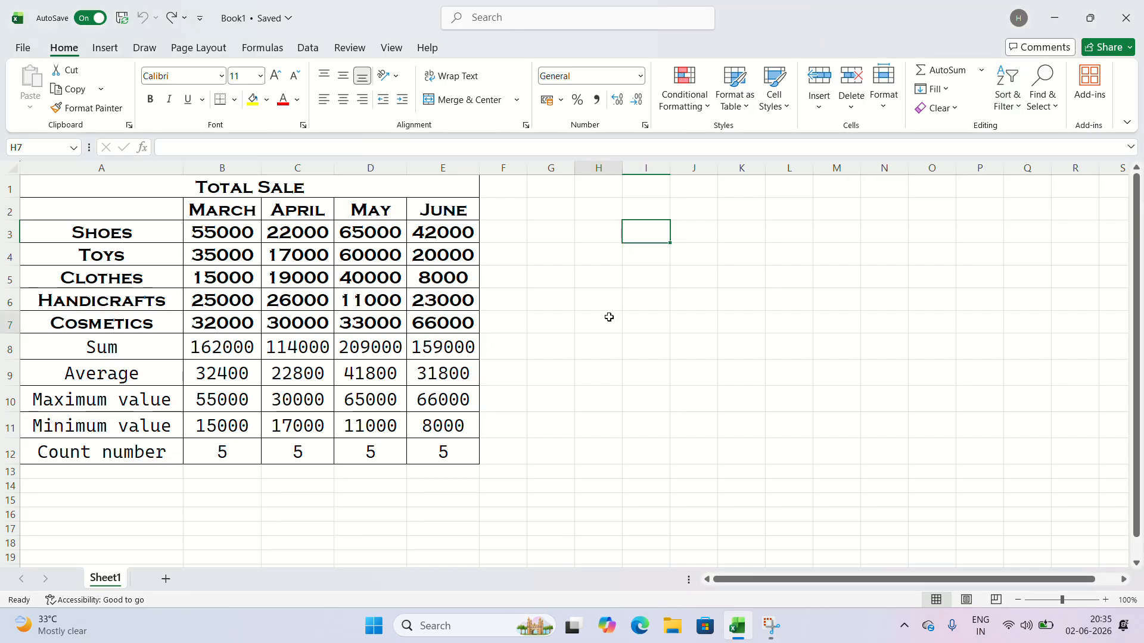
Sort the product rows A3:E7 alphabetically from A to Z, leaving out the summary rows.
drag(115, 227, 452, 325)
click(1018, 81)
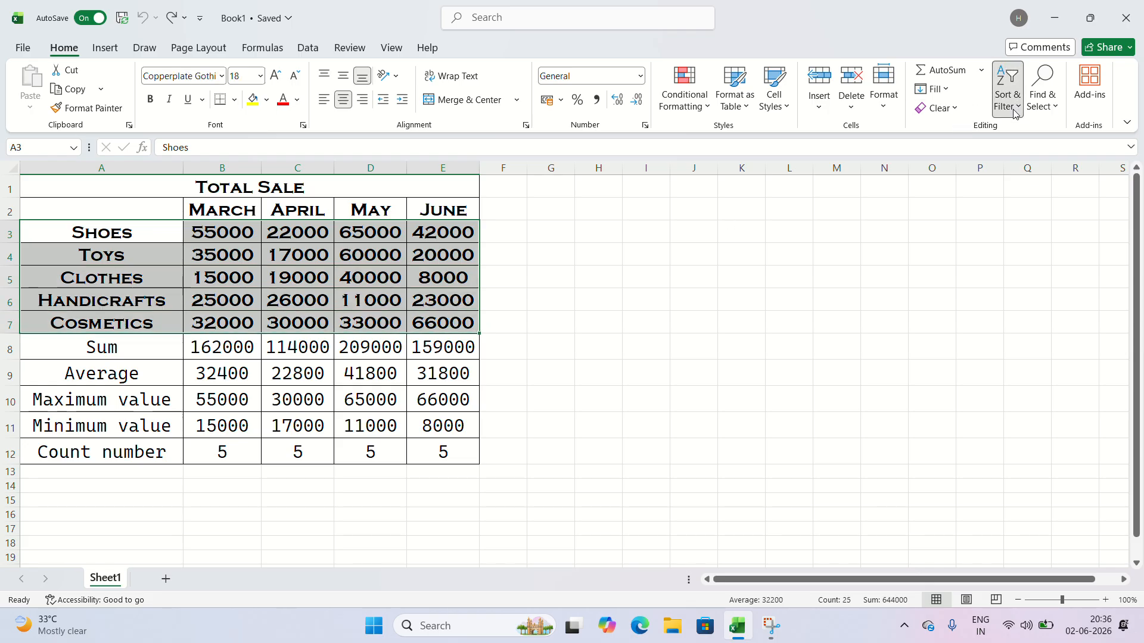
click(1020, 126)
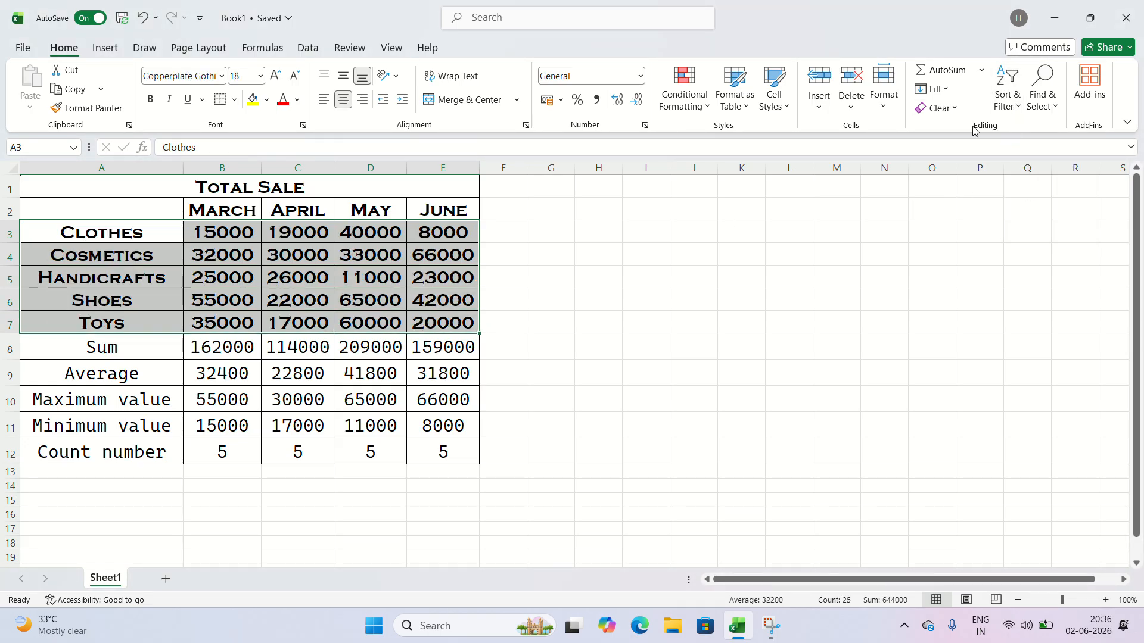
click(1007, 95)
click(1030, 132)
click(752, 255)
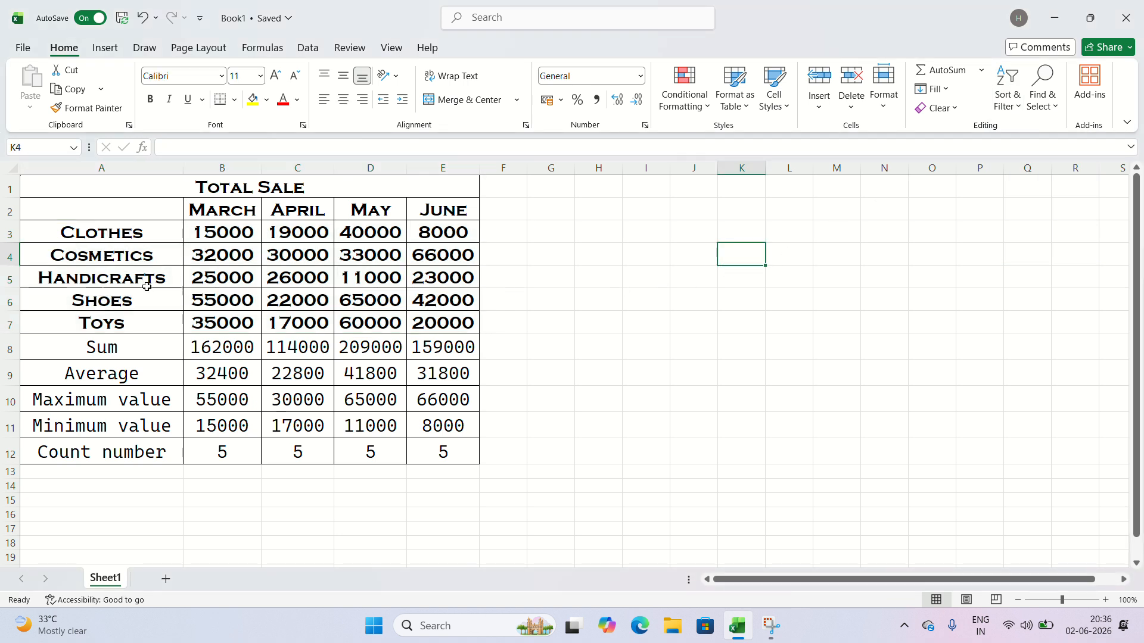
Undo the alphabetical sorting of the product rows and deselect them.
click(143, 19)
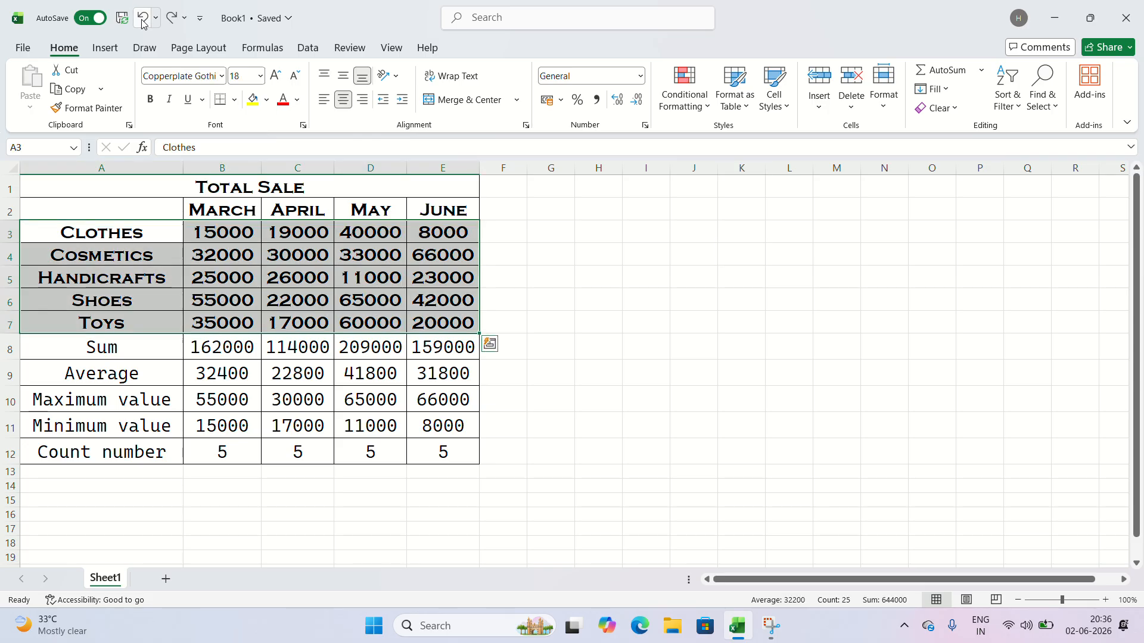
click(143, 19)
click(550, 195)
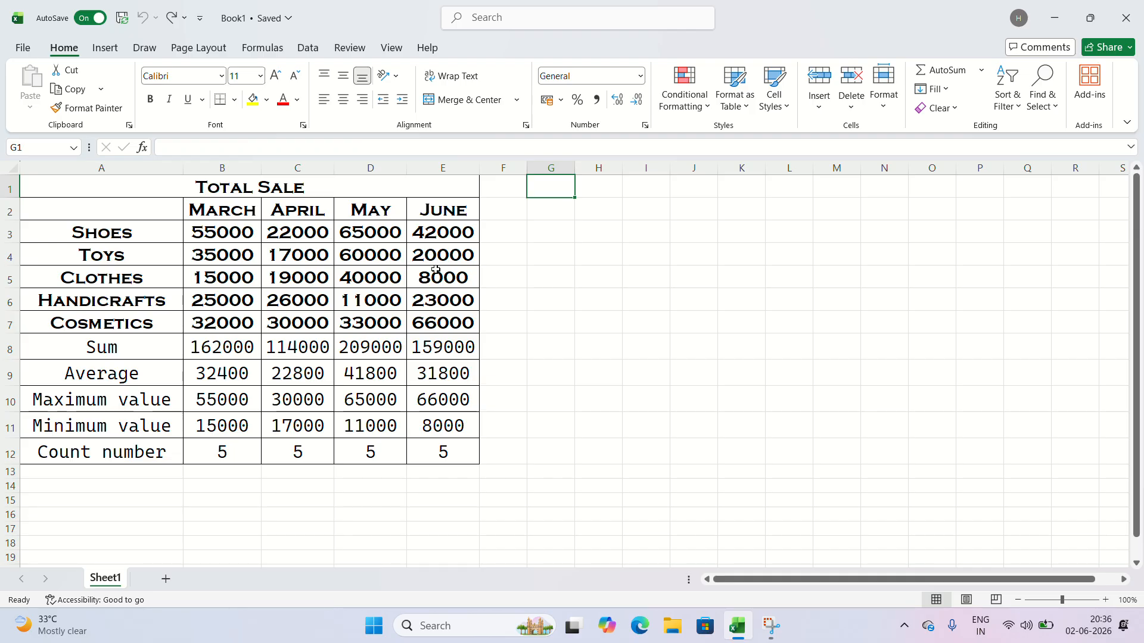
Sort the product rows A3:E7 from A to Z by product name.
drag(107, 226, 460, 333)
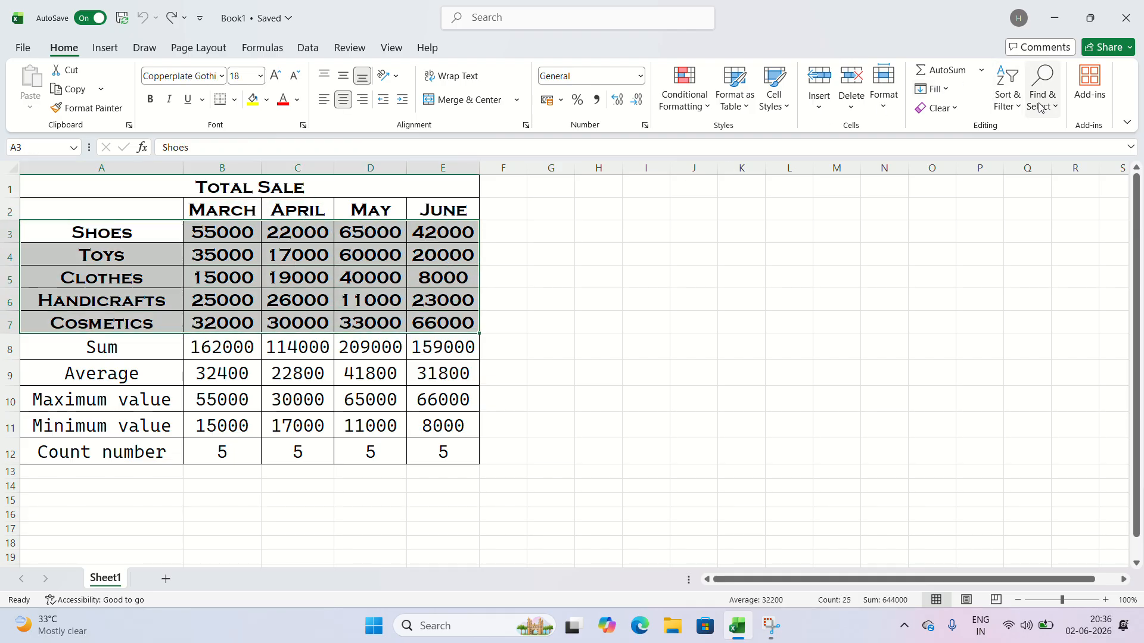
click(1007, 101)
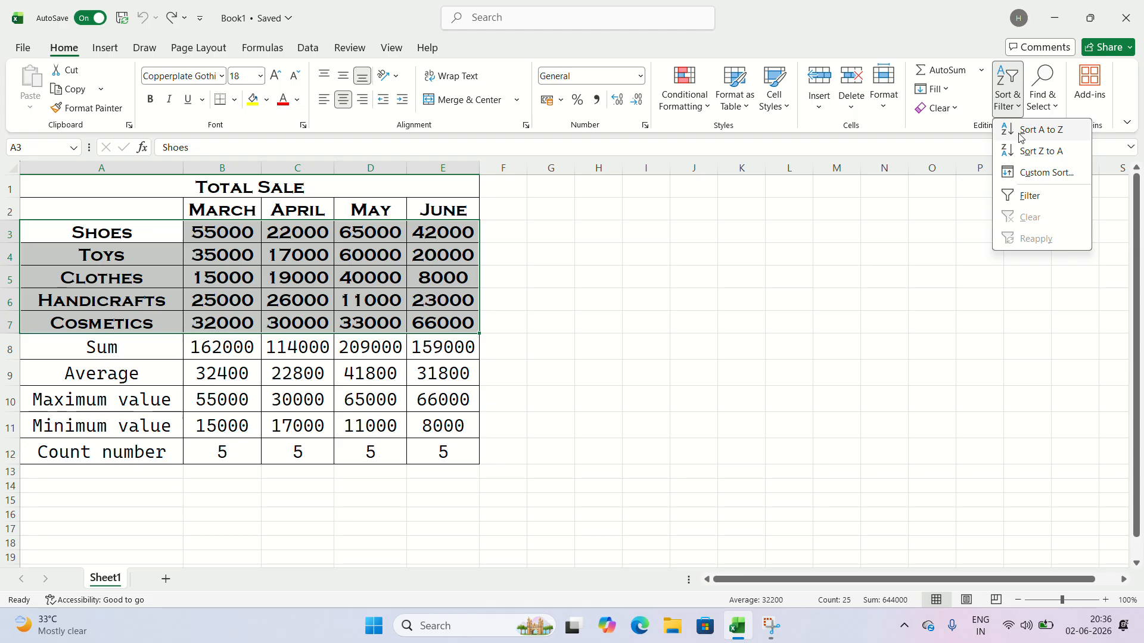
click(1020, 130)
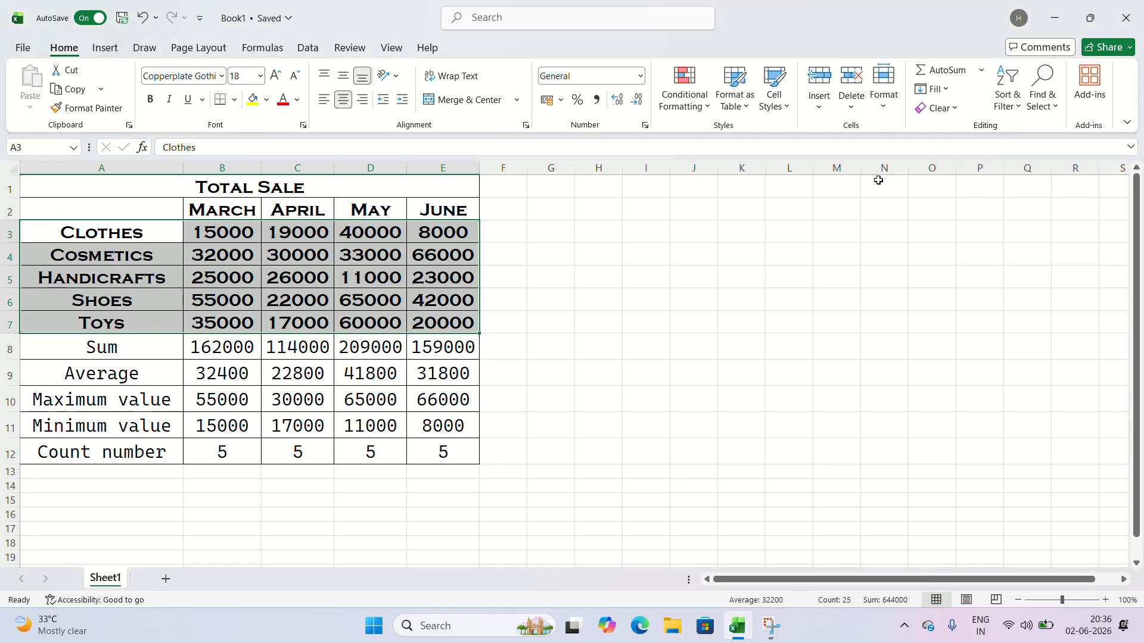
click(685, 274)
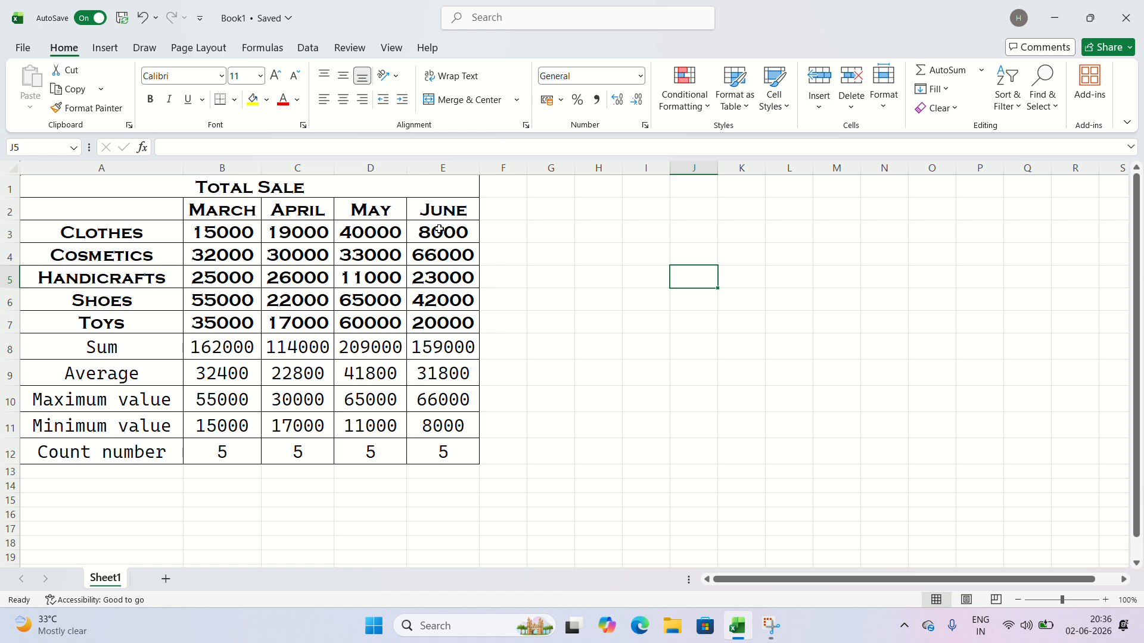
Sort the product rows A3:E7 from smallest to largest by June sales and highlight the June values.
click(87, 229)
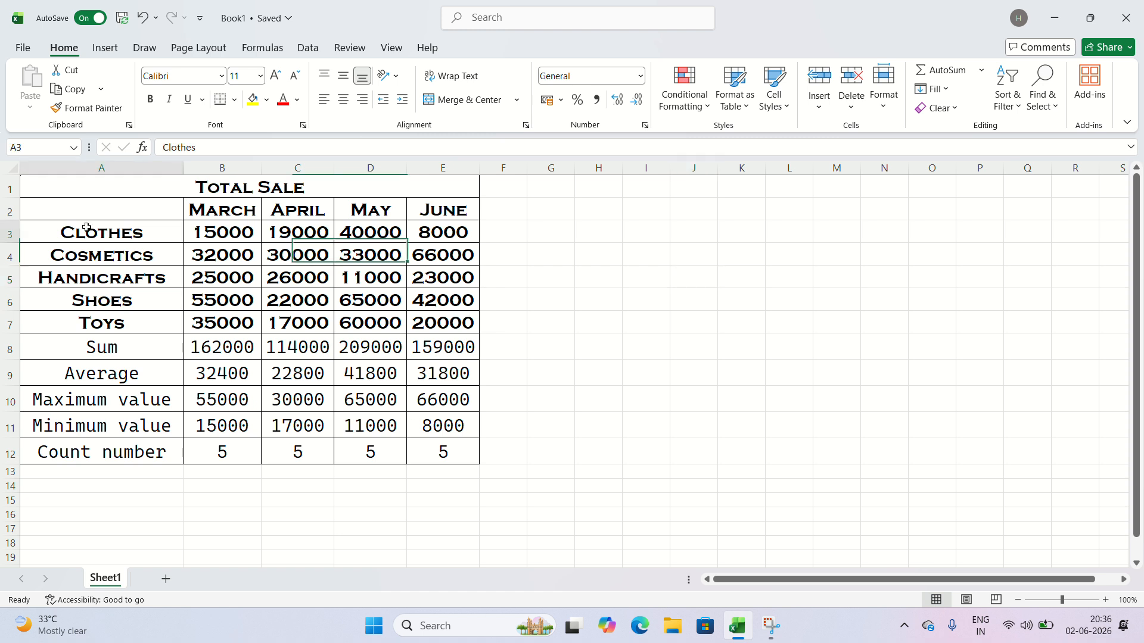
drag(37, 229, 454, 326)
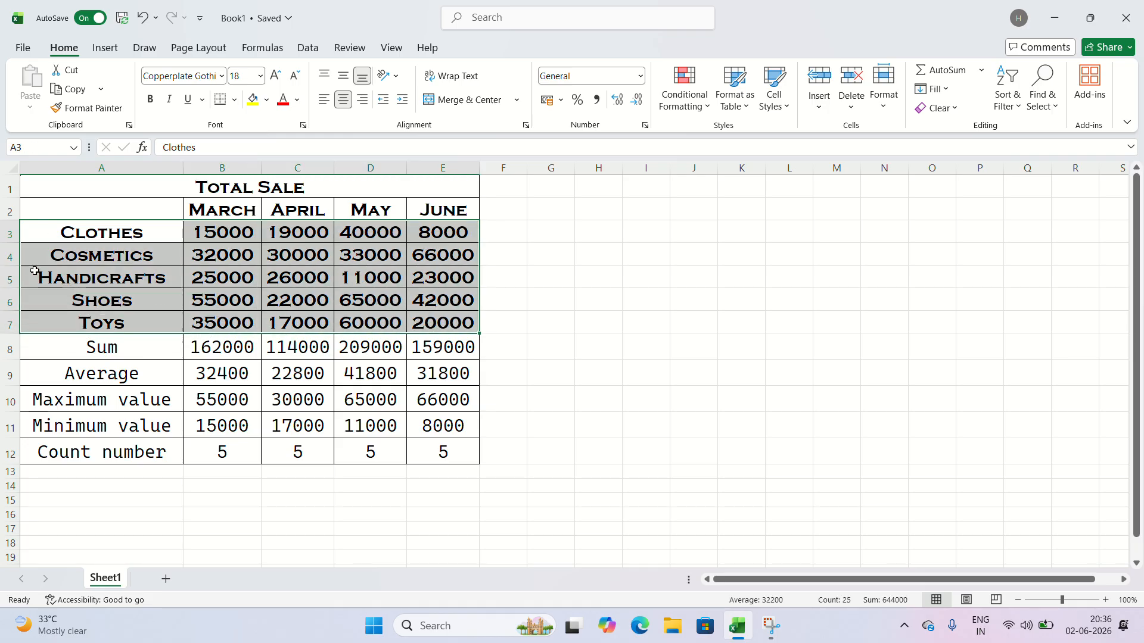
click(39, 232)
drag(65, 252, 84, 315)
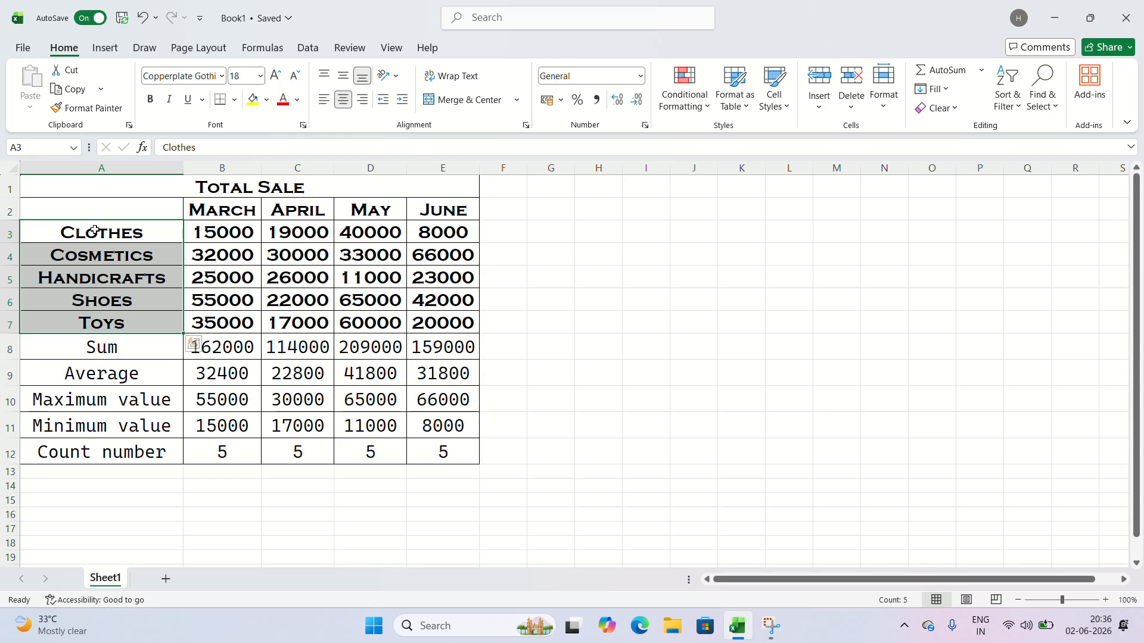
drag(445, 225, 173, 321)
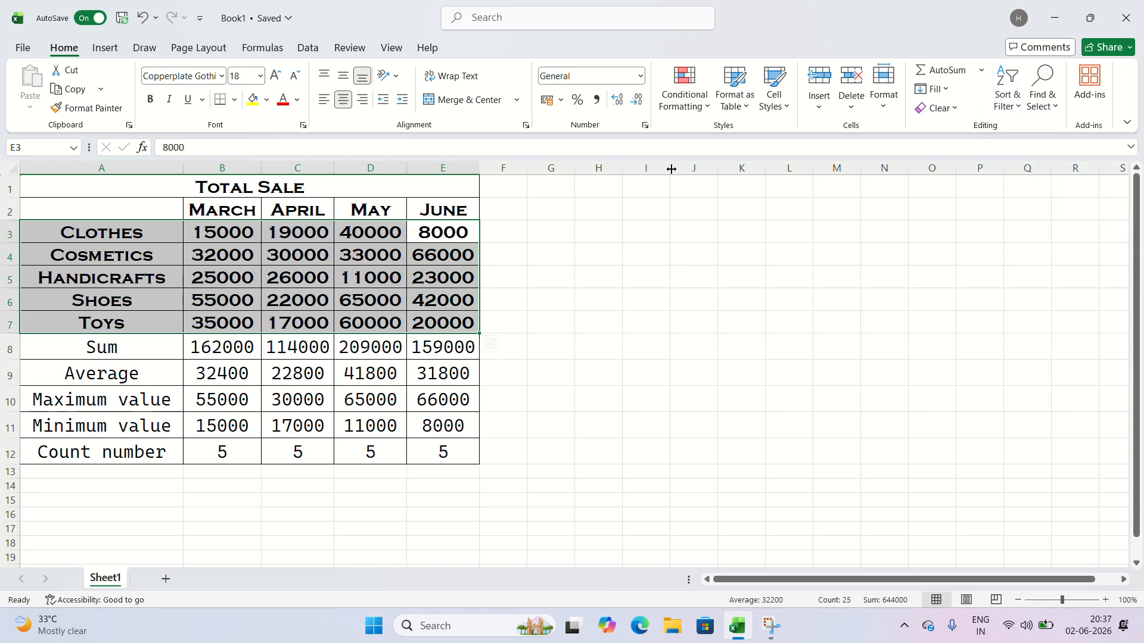
click(1006, 106)
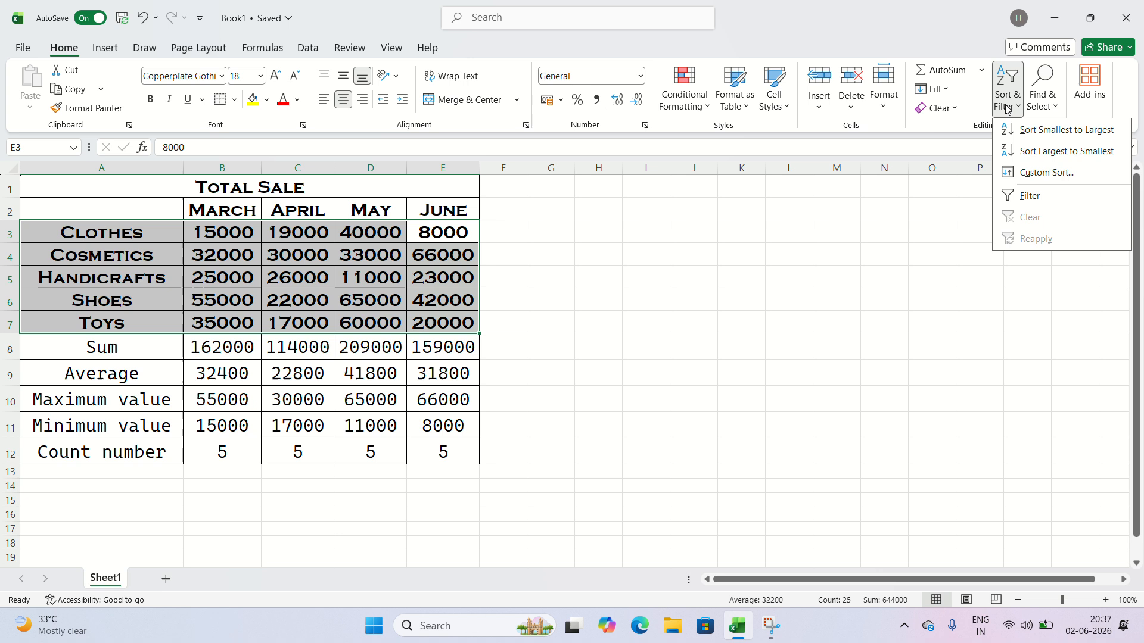
click(1030, 132)
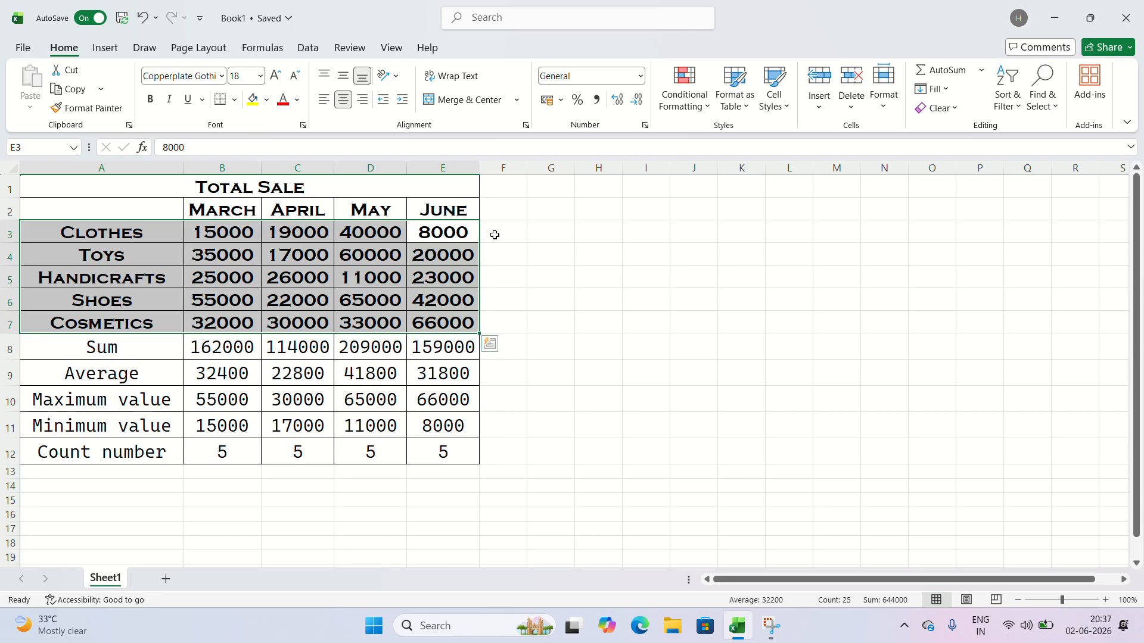
click(493, 233)
drag(459, 232, 471, 321)
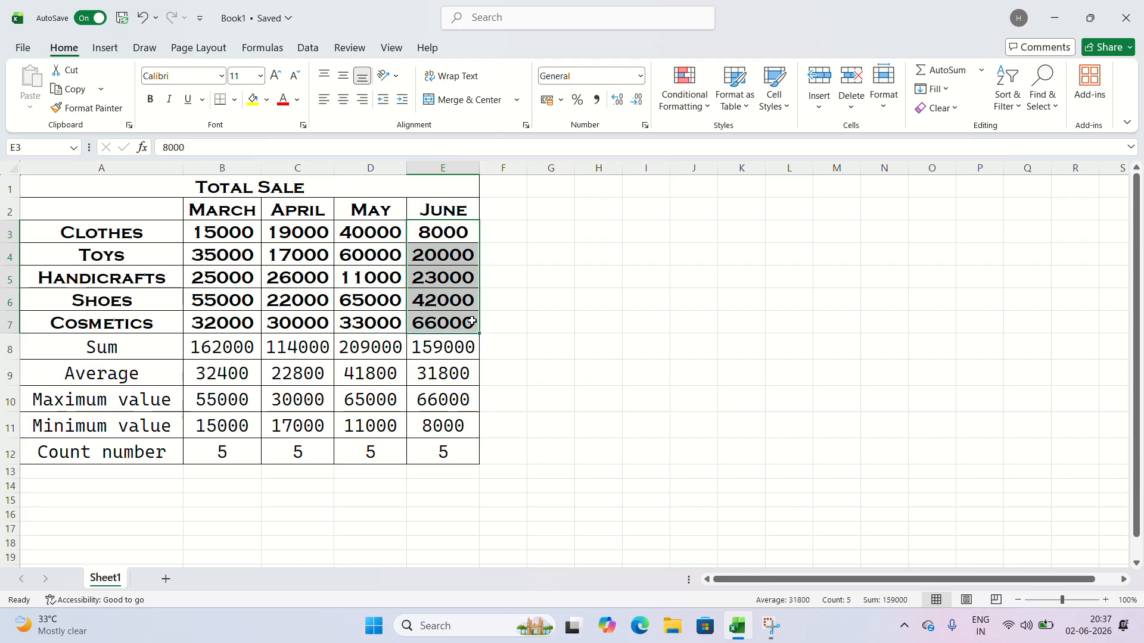
Sort the product rows A3:E7 from A to Z by product name again.
drag(119, 233, 420, 315)
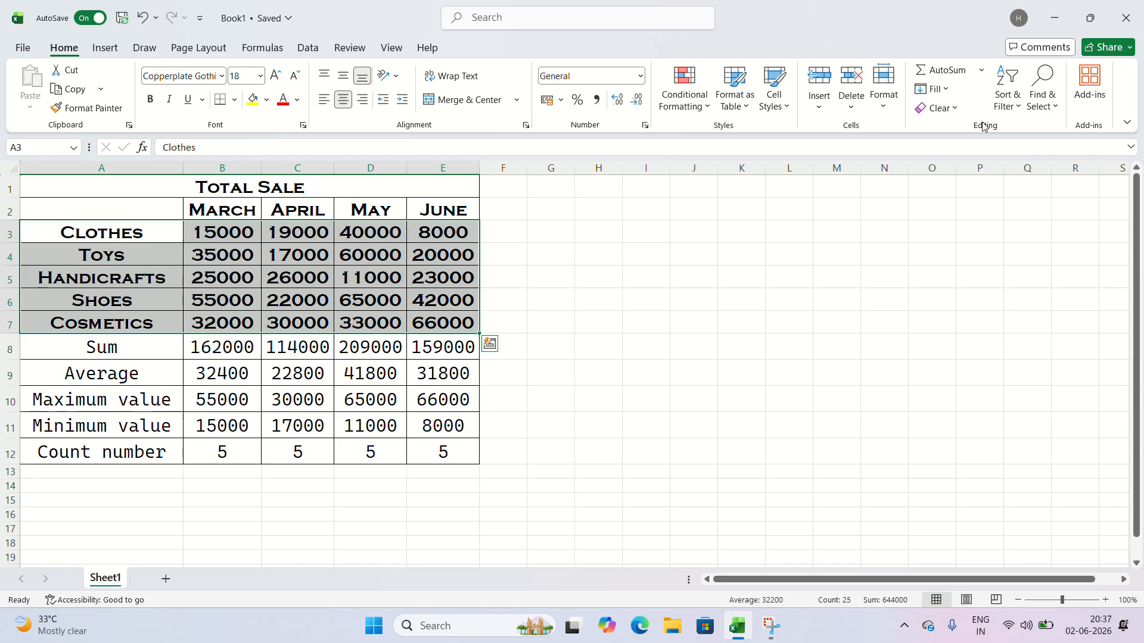
click(1007, 95)
click(1027, 129)
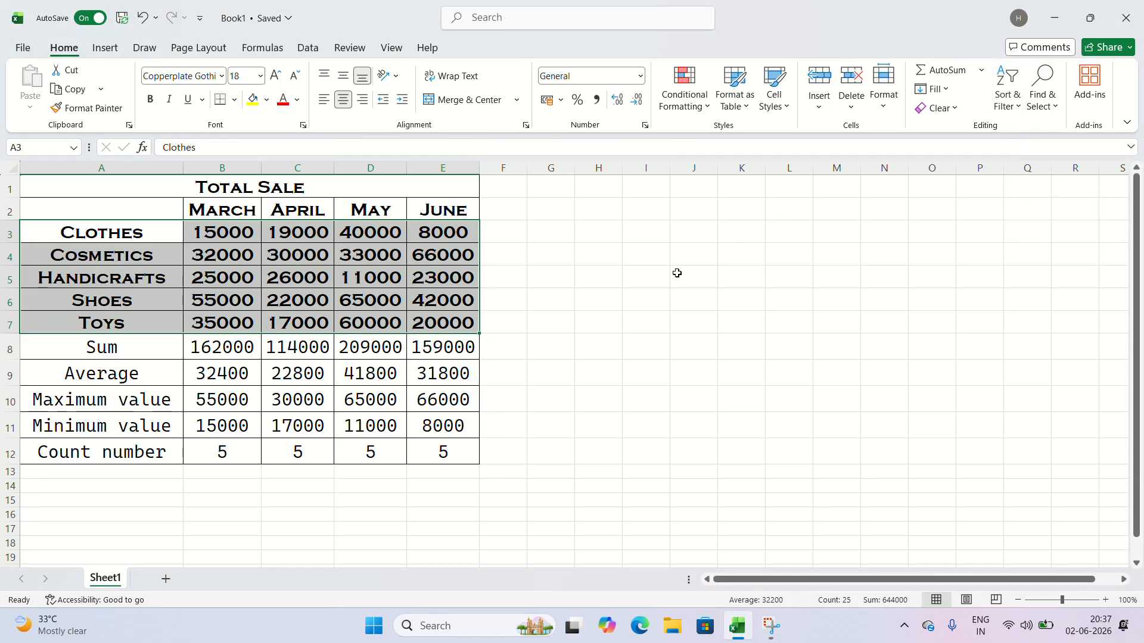
Sort the product rows A3:E7 by June sales from smallest to largest, starting the selection in the June column, and deselect them.
drag(436, 238, 197, 296)
drag(197, 299, 141, 301)
drag(467, 230, 112, 318)
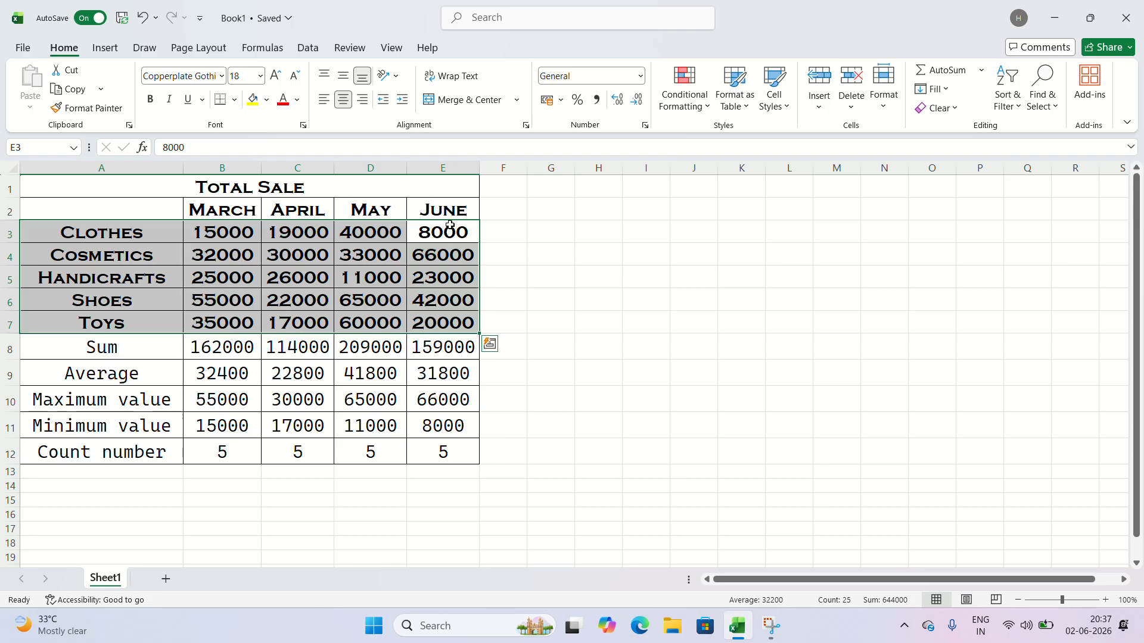
click(1006, 90)
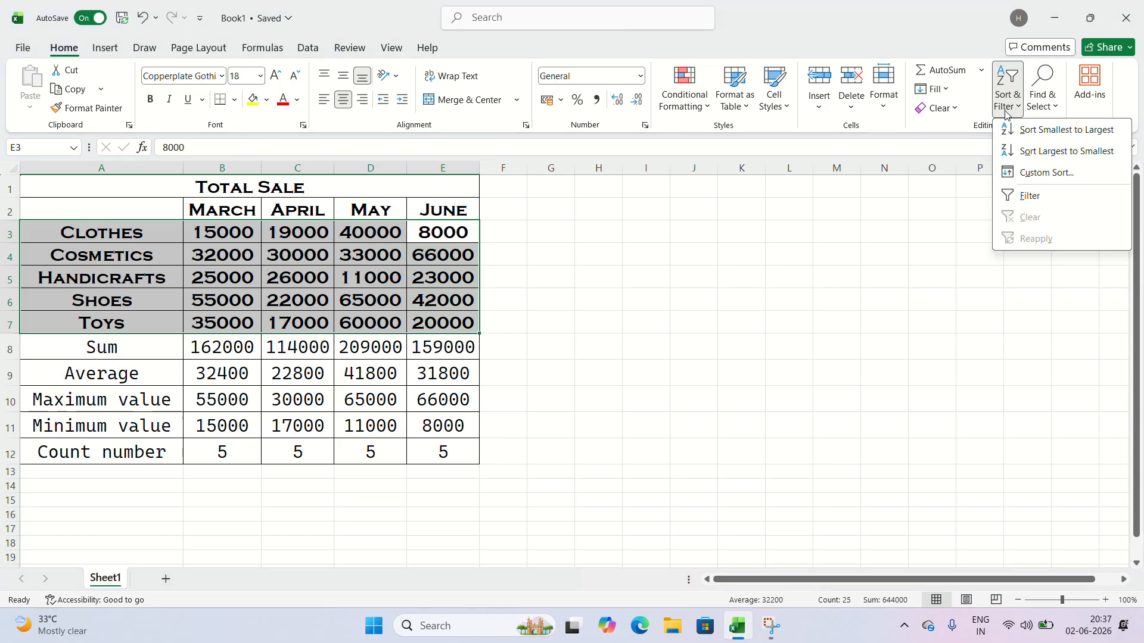
click(1021, 133)
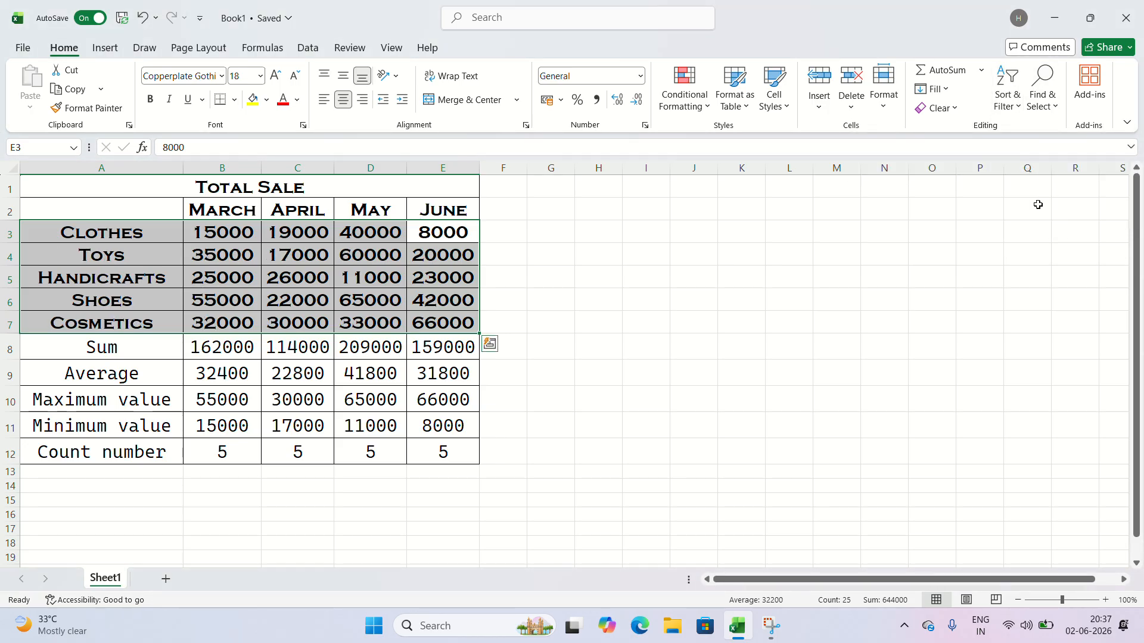
click(664, 229)
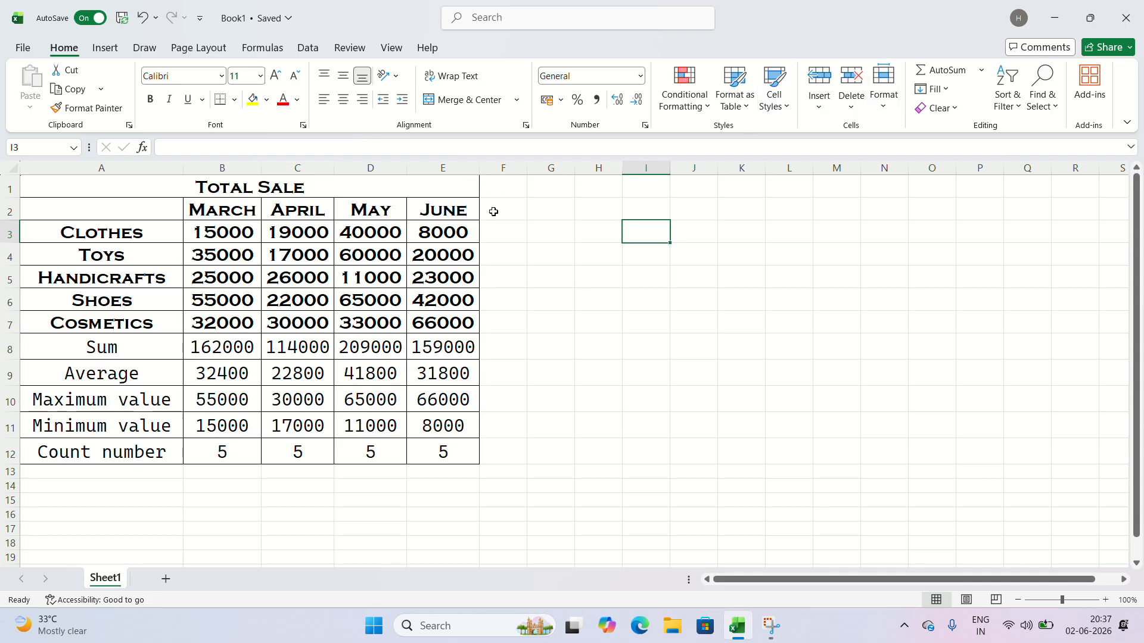
Reapply the smallest-to-largest June sort to the product rows A3:E7.
drag(461, 227, 151, 327)
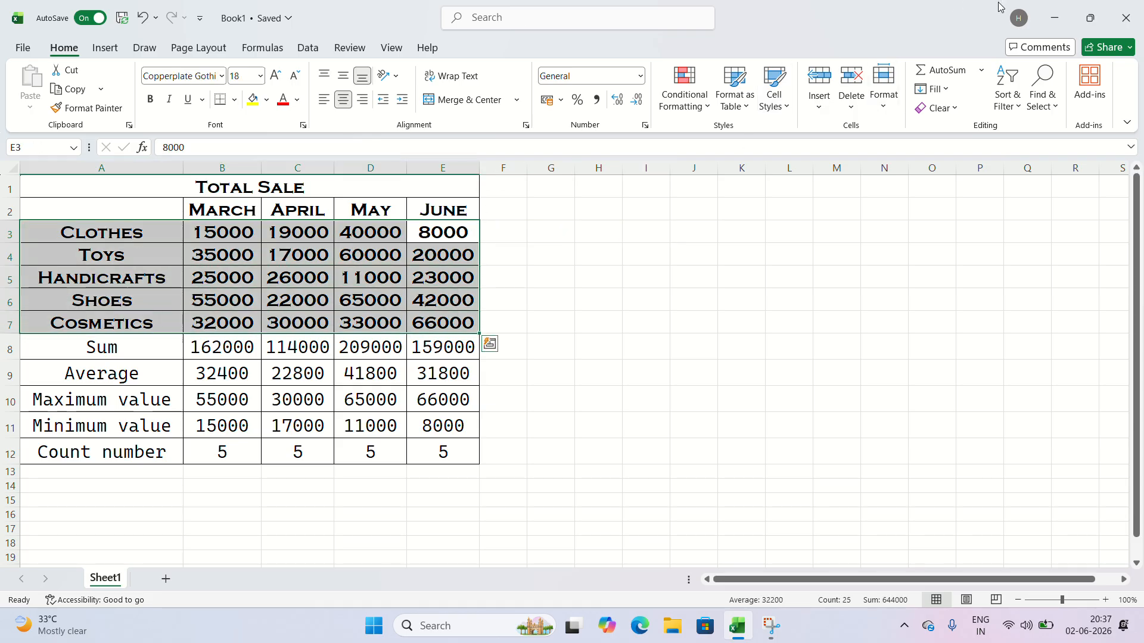
click(1006, 100)
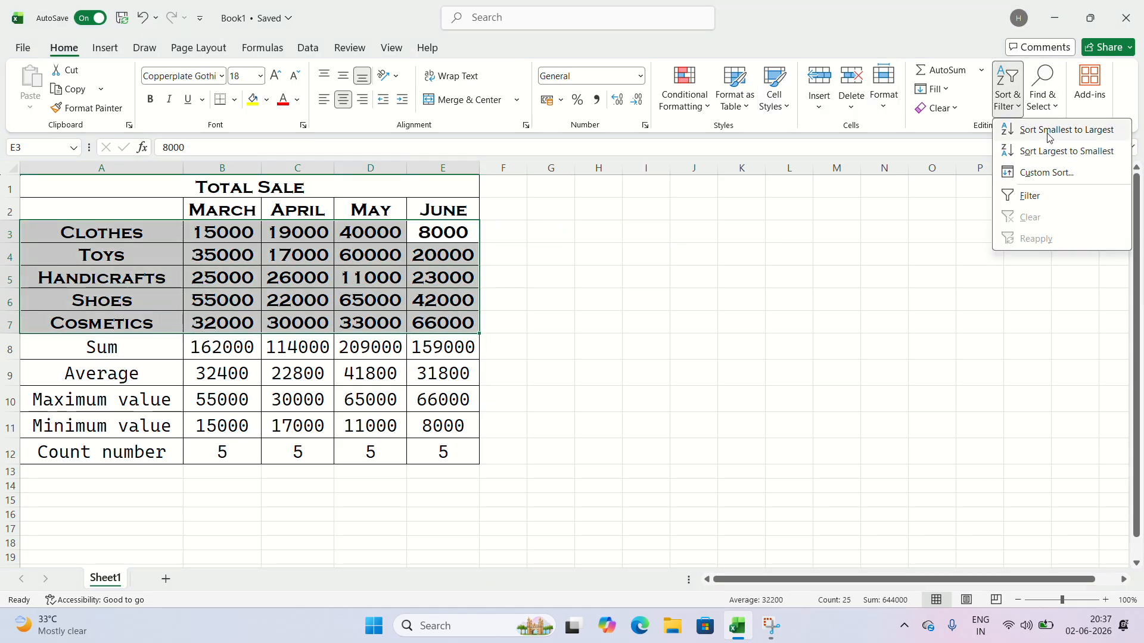
click(1103, 137)
Check the sort options offered for rows A3:E7 when the selection starts at the product names, without applying one.
drag(94, 238, 443, 326)
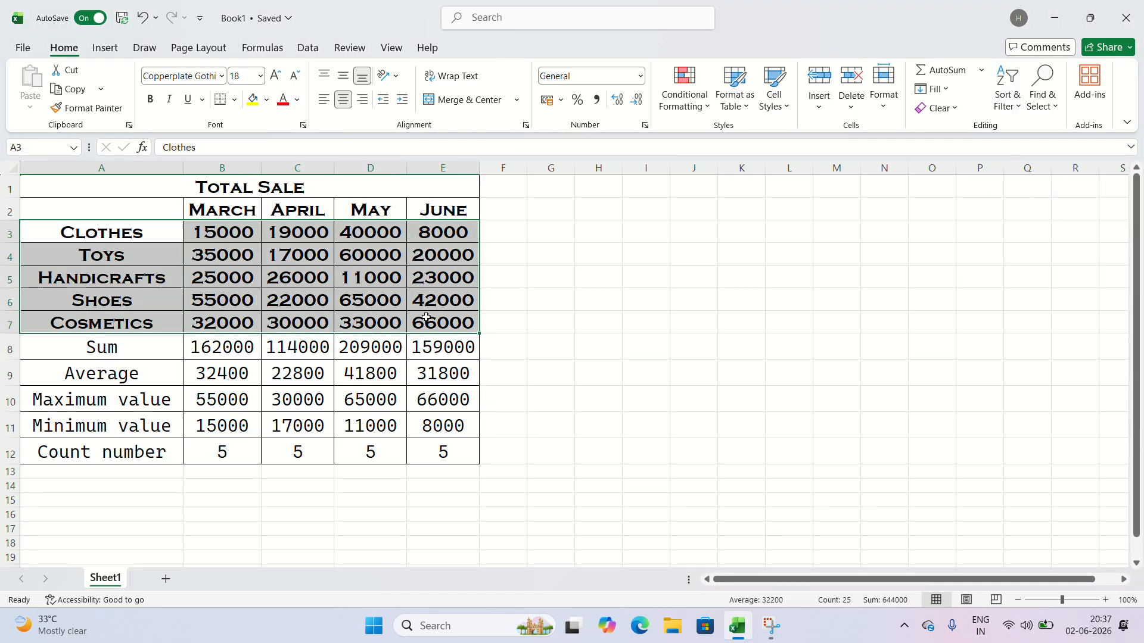
click(1008, 101)
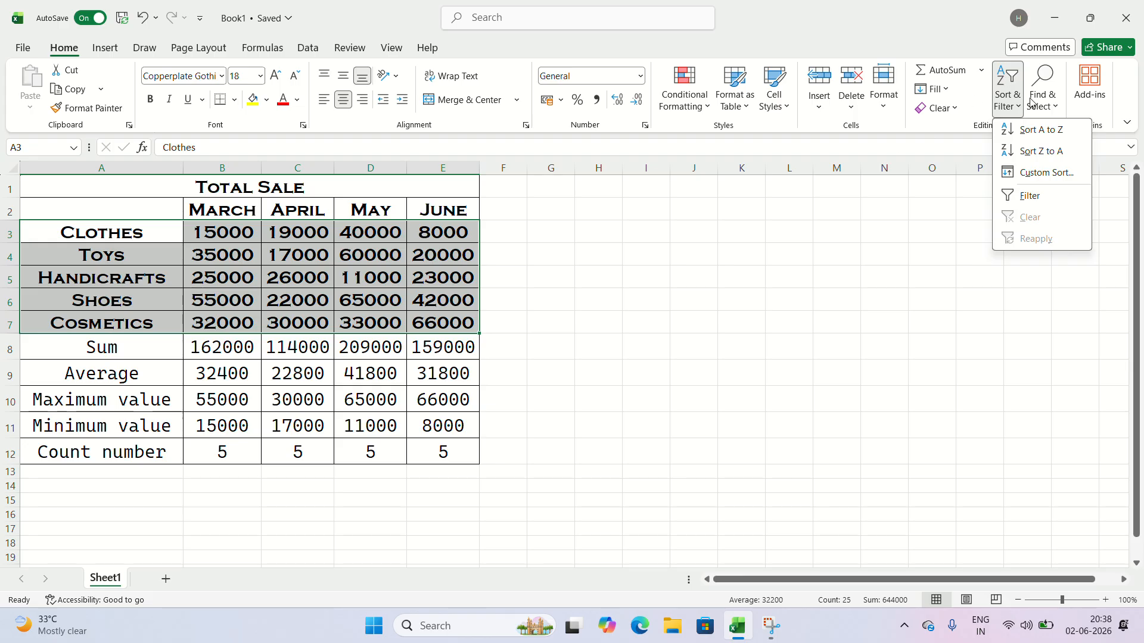
click(804, 228)
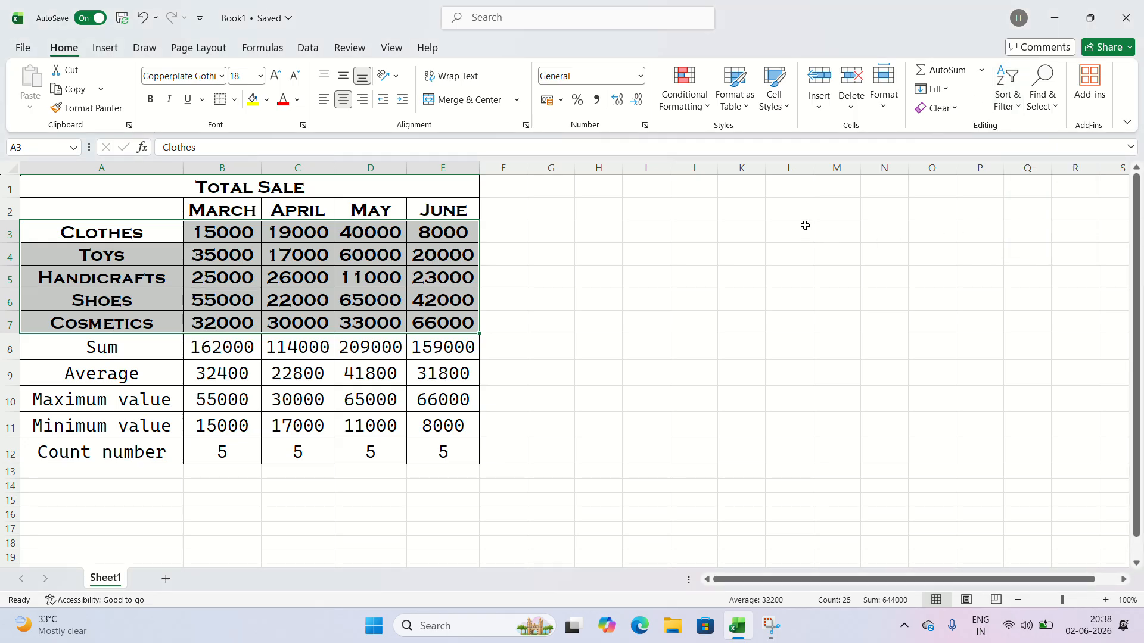
click(805, 226)
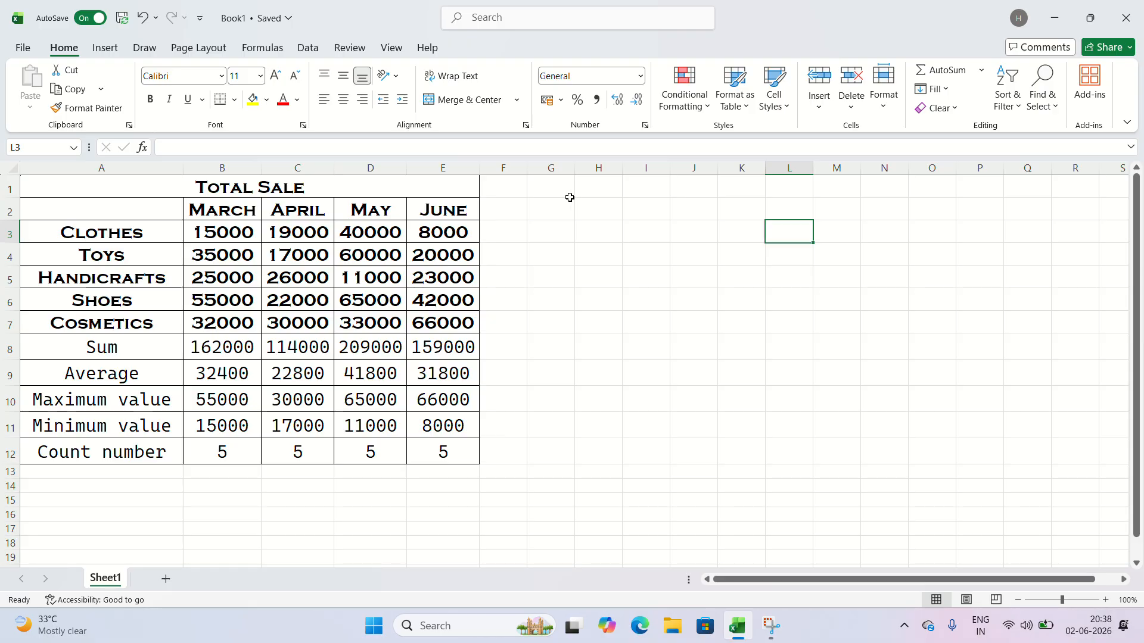
Select the whole Total Sale table A1:E12 and look over the map and PivotChart options for it.
drag(165, 189, 287, 447)
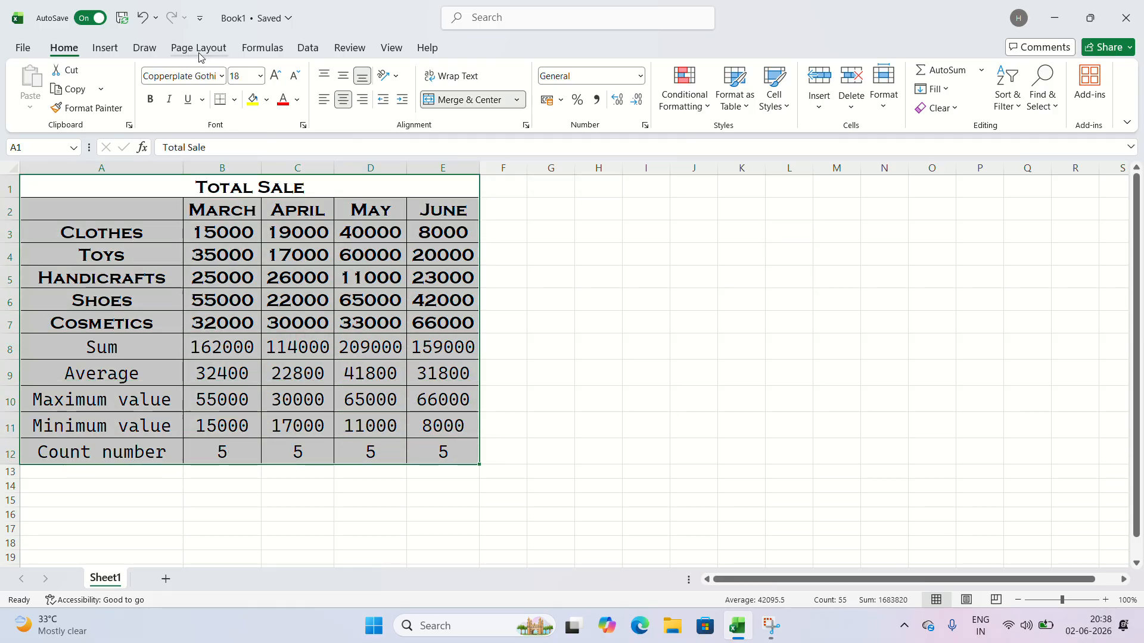
click(101, 52)
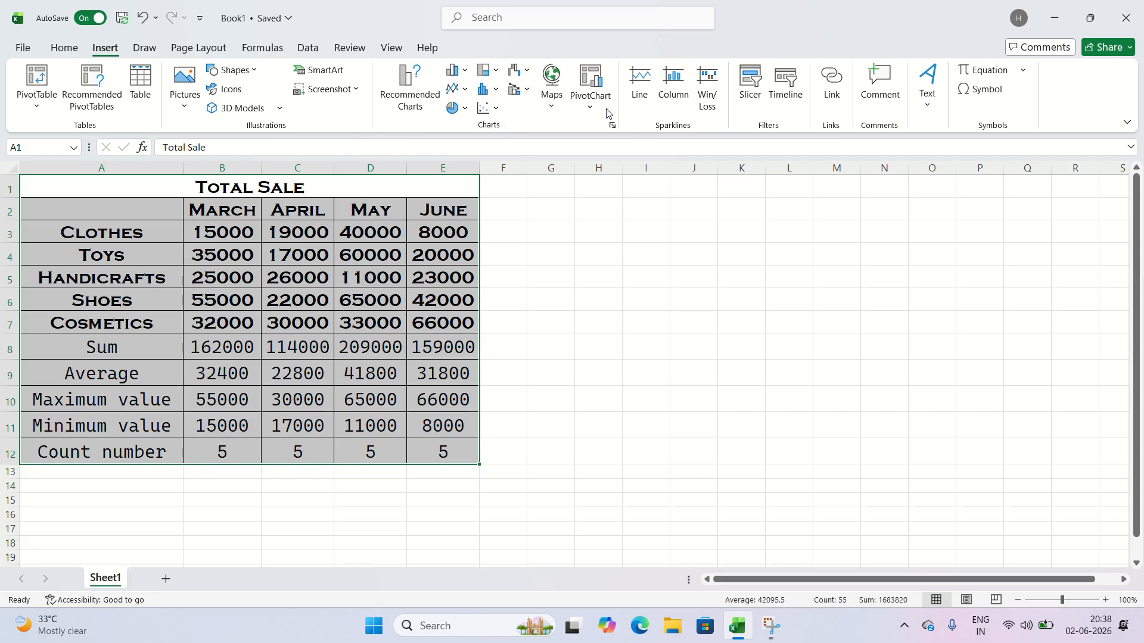
click(588, 107)
click(588, 108)
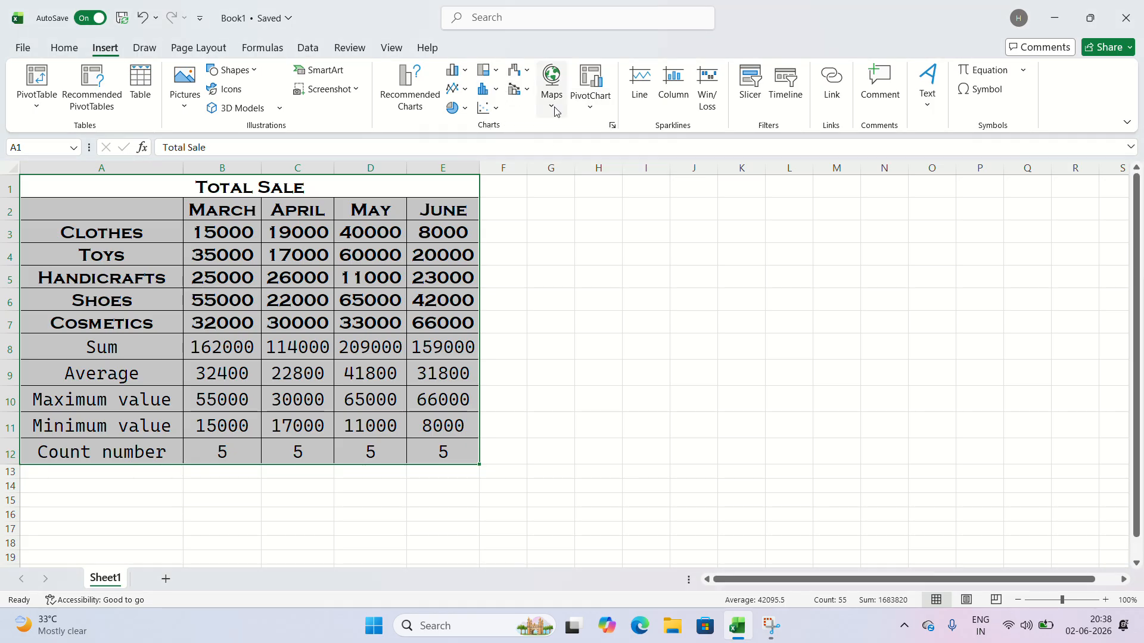
click(551, 110)
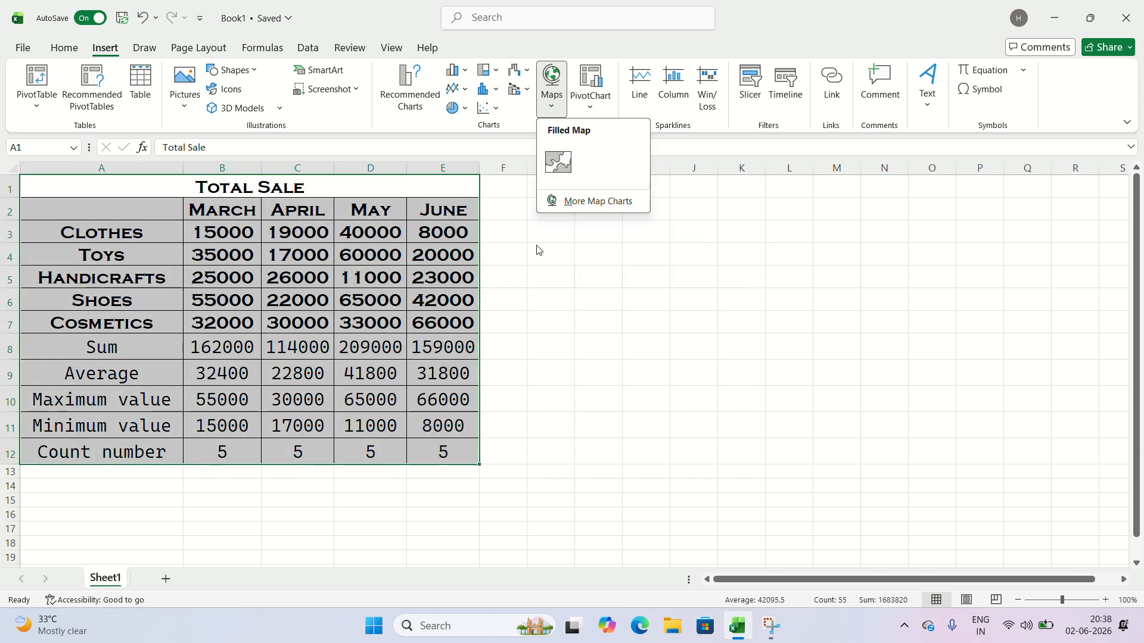
click(539, 251)
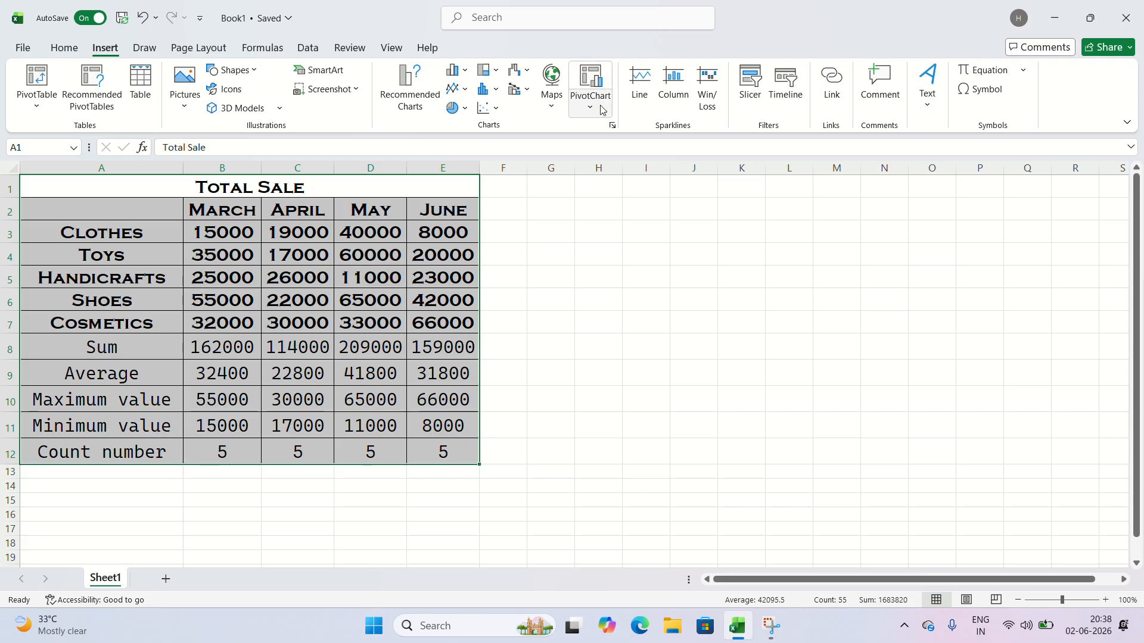
click(600, 111)
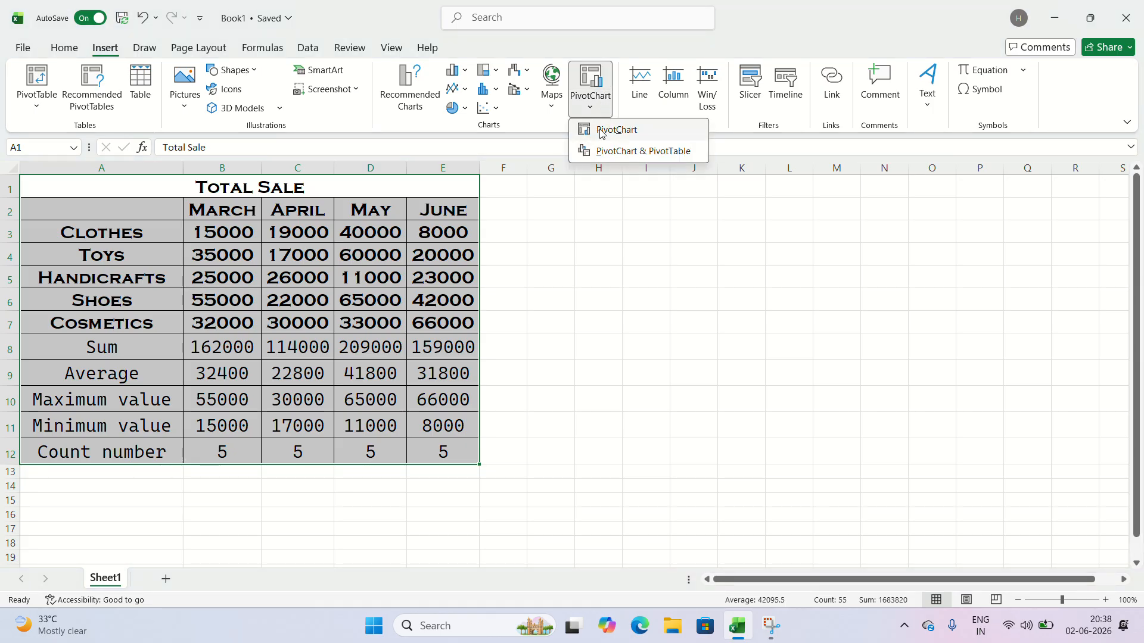
click(590, 106)
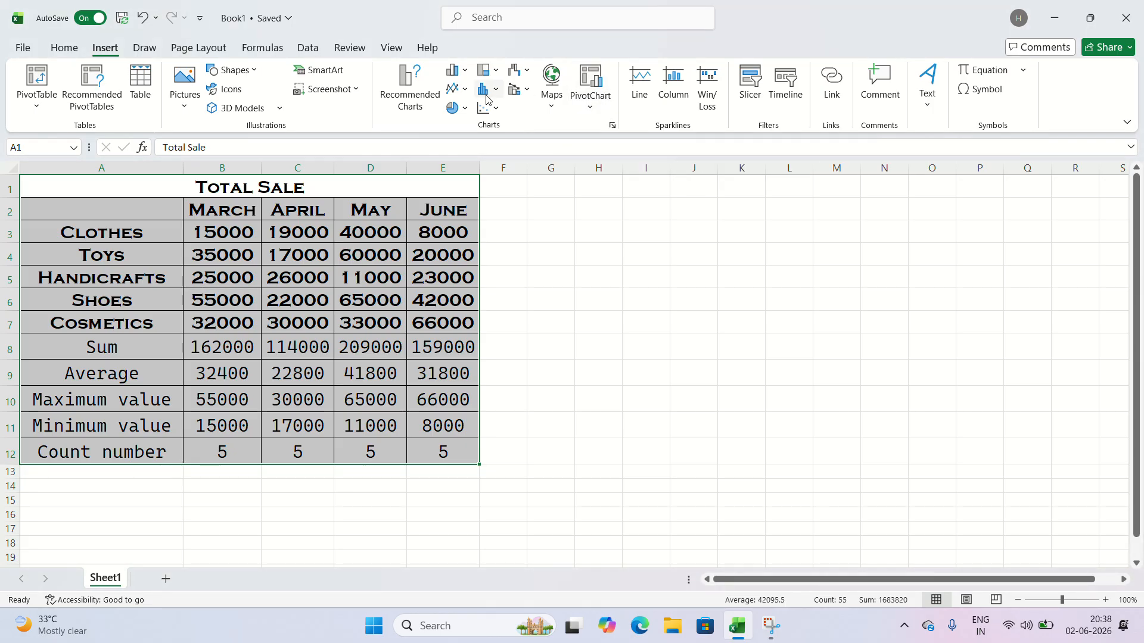
Insert the recommended Clustered Column chart of the selected table and place it, enlarged, beside the data.
click(407, 90)
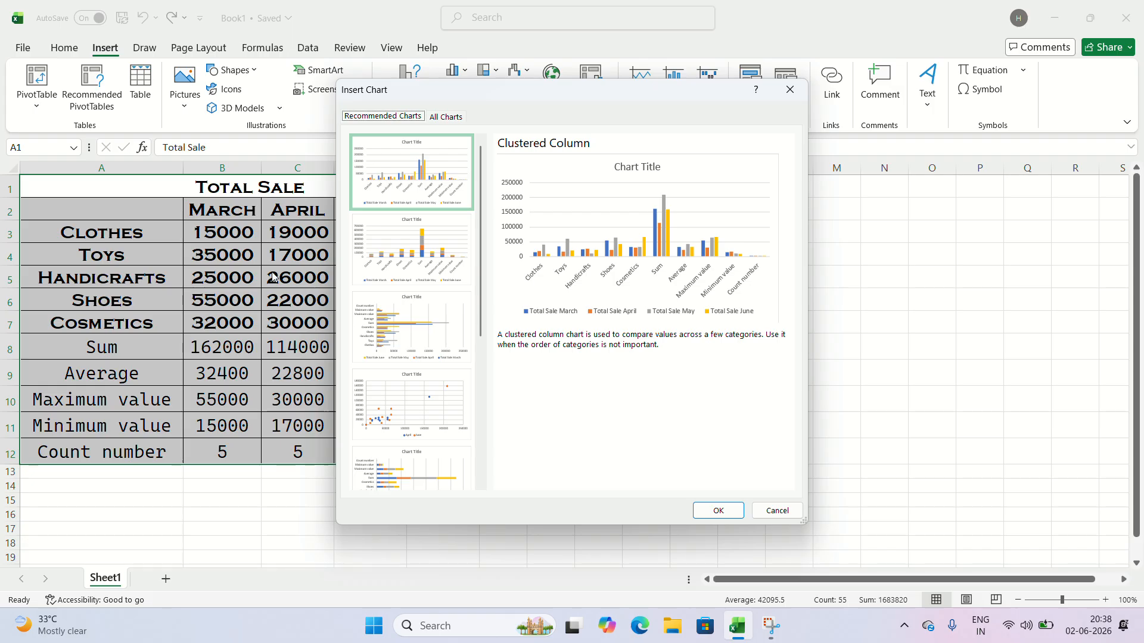
click(717, 511)
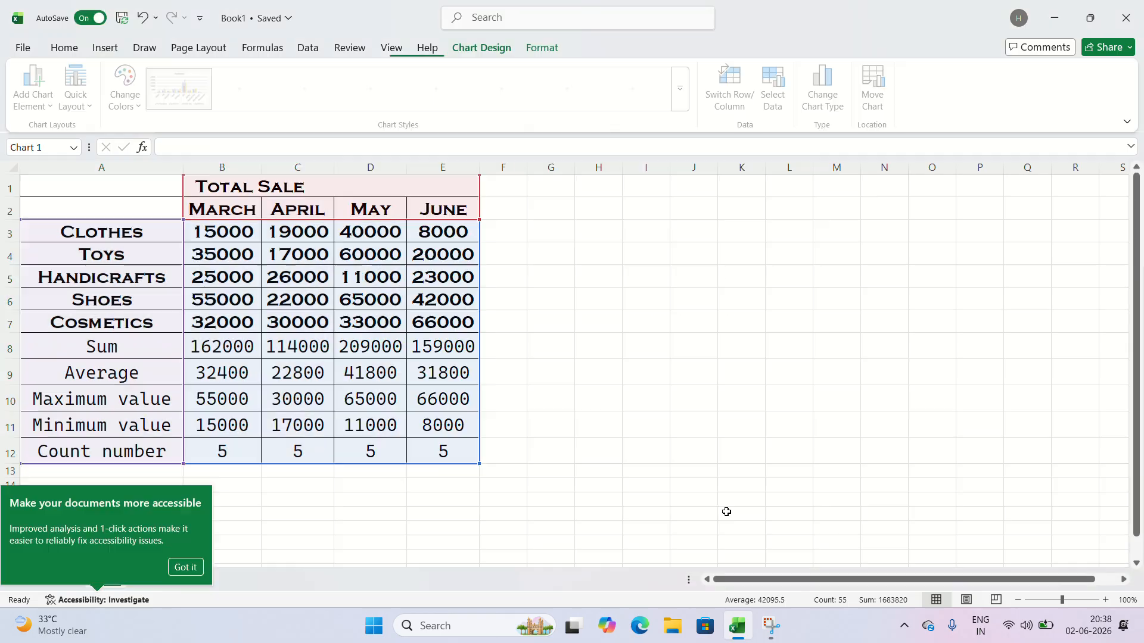
drag(679, 287, 824, 205)
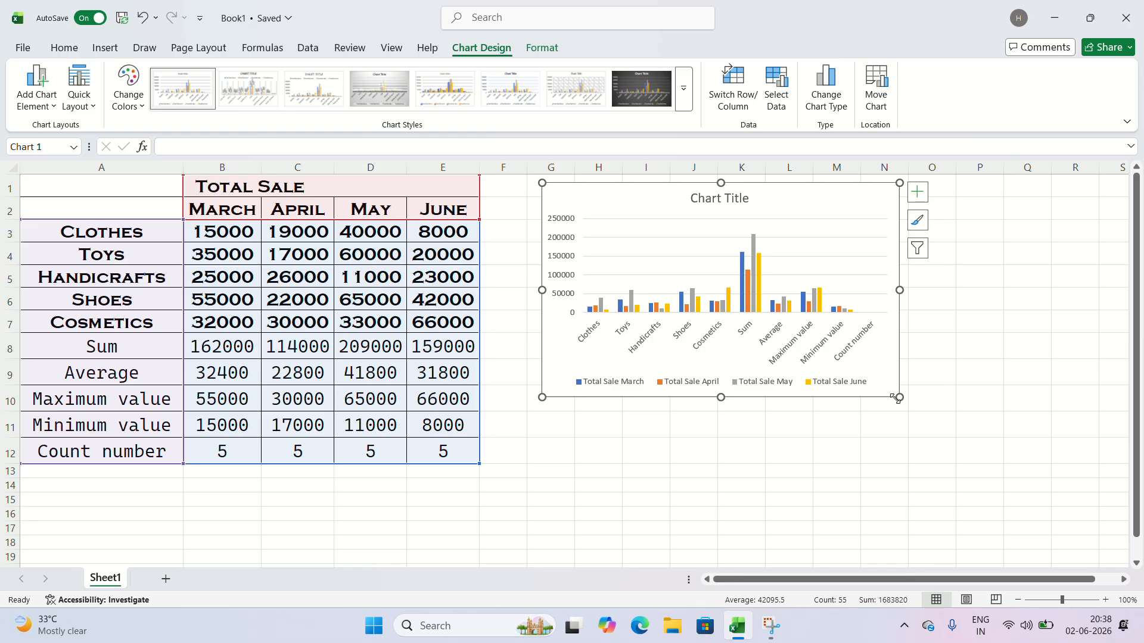
drag(899, 397, 978, 472)
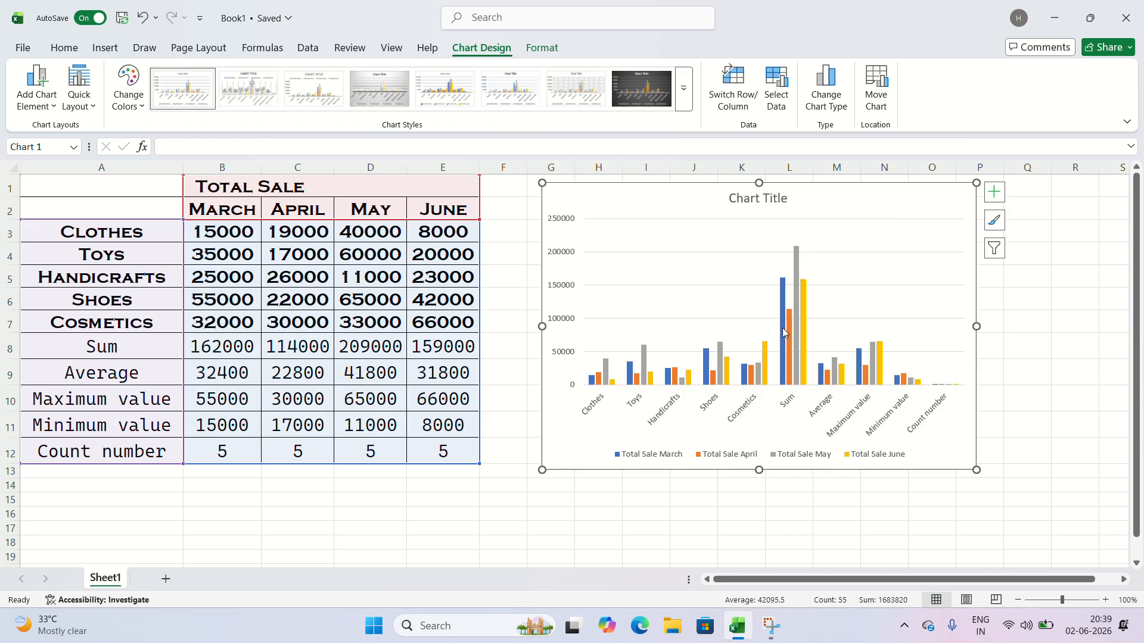
Replace the placeholder chart title with "Total Sale".
double_click(762, 195)
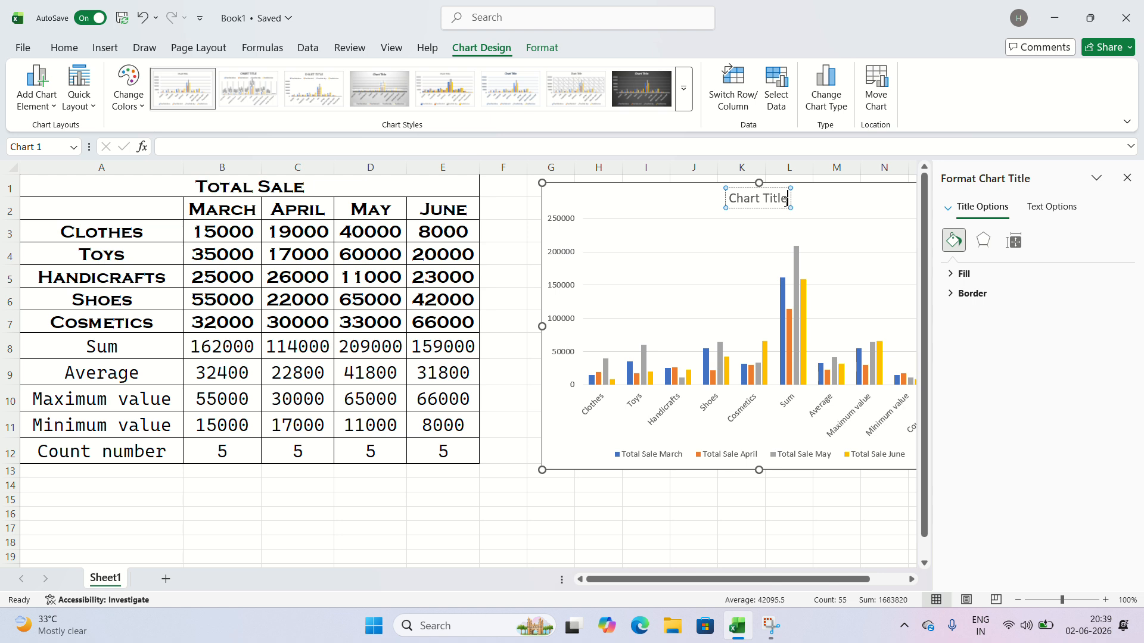
key(BackSpace)
key(BackSpace)
key(BackSpace)
key(BackSpace)
key(BackSpace)
key(BackSpace)
key(BackSpace)
key(BackSpace)
key(BackSpace)
key(BackSpace)
key(BackSpace)
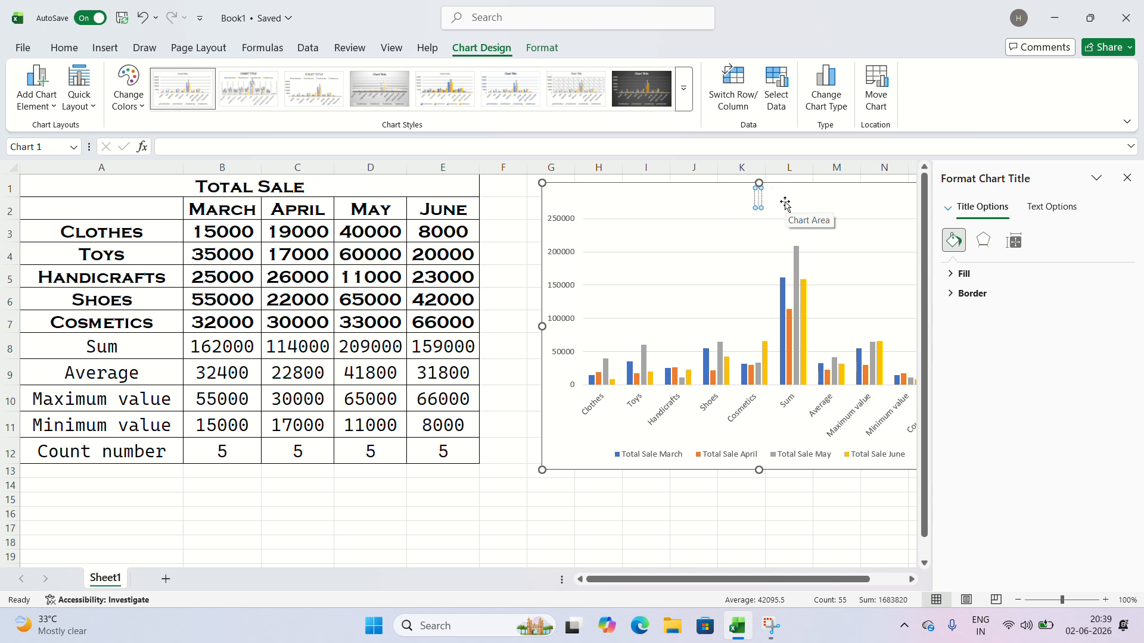
text(Total)
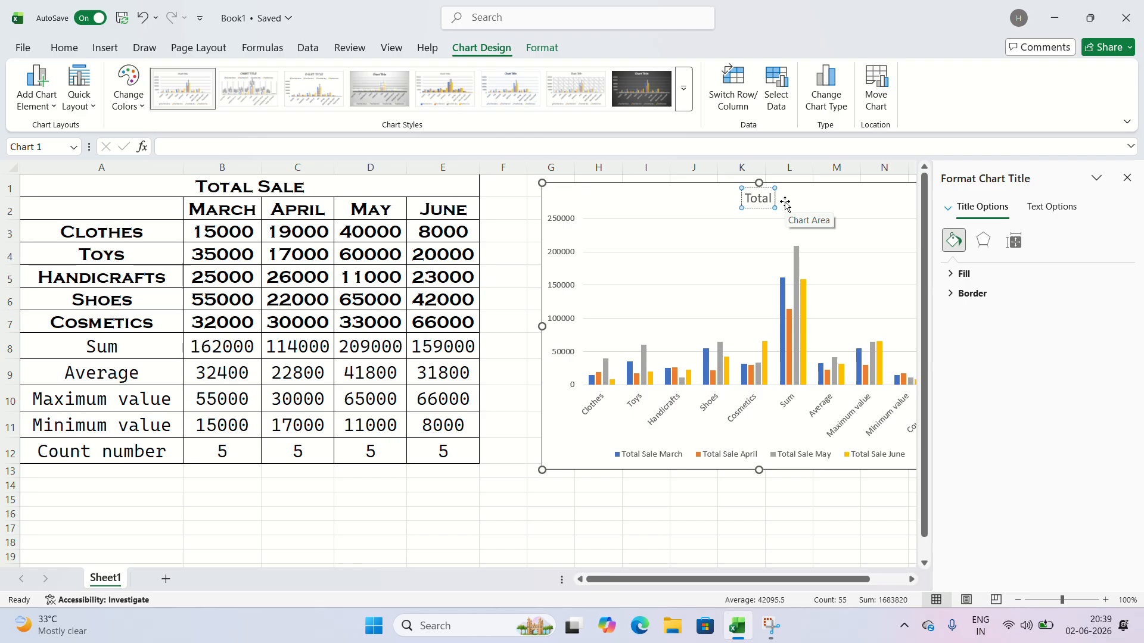
text( Sales)
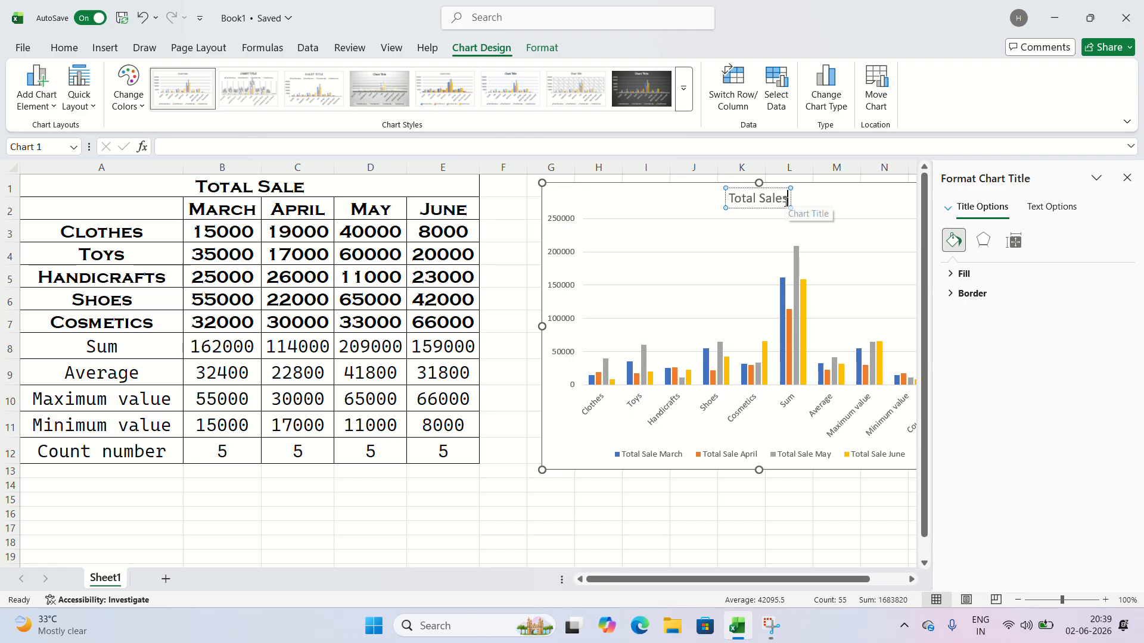
key(BackSpace)
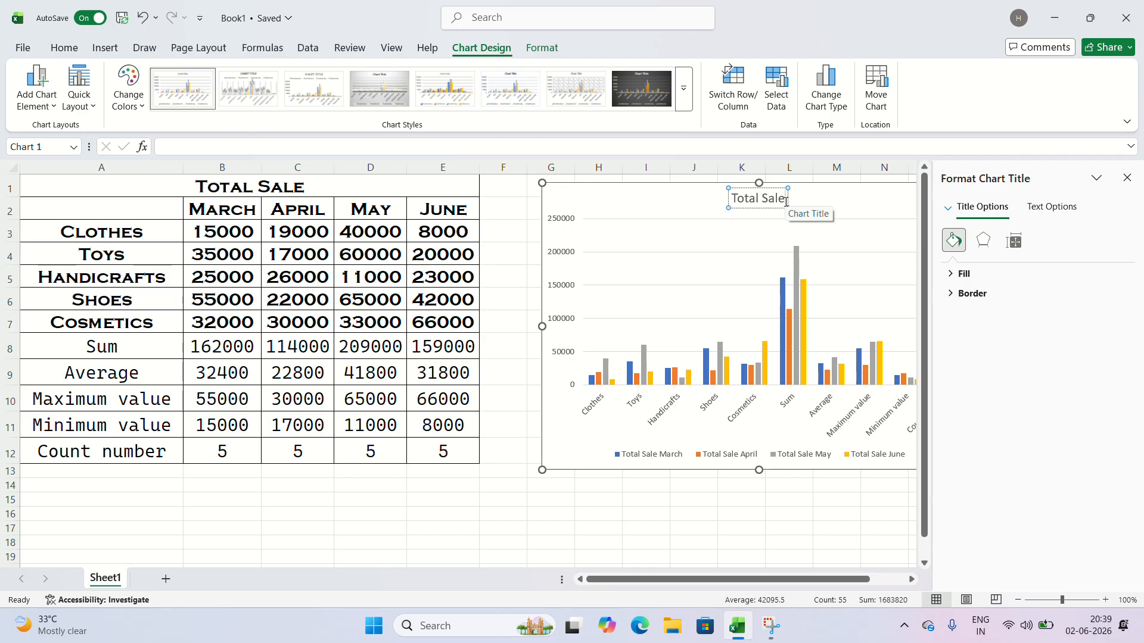
Select the chart's plot area, look over the list of formattable chart elements, and close the formatting pane.
click(732, 313)
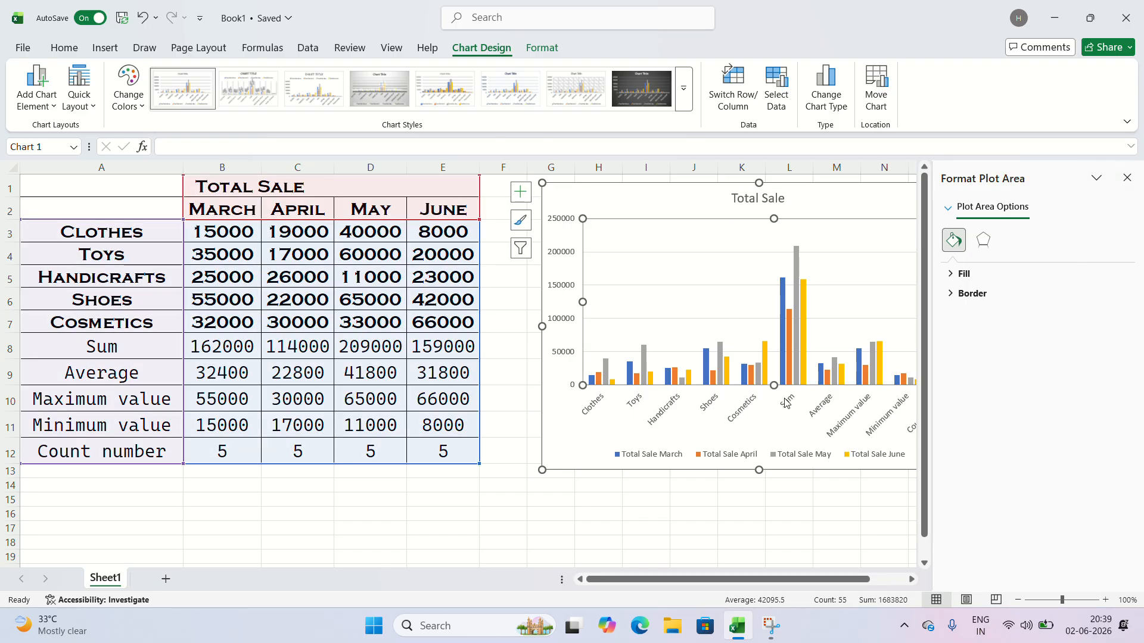
scroll(782, 403, down, 2)
scroll(797, 366, up, 1)
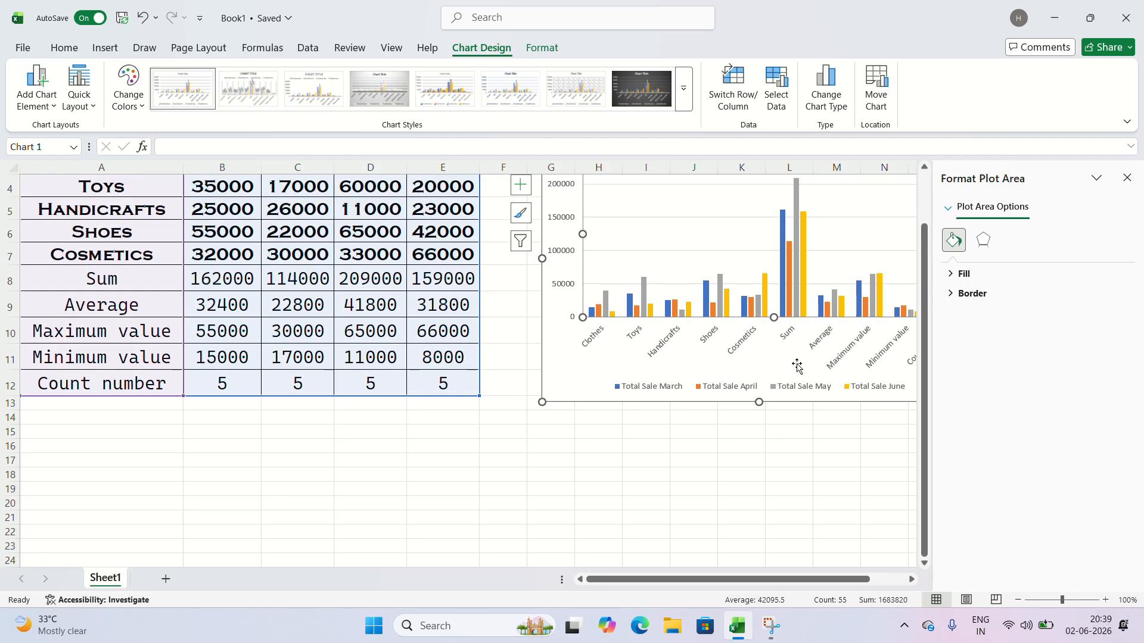
click(951, 209)
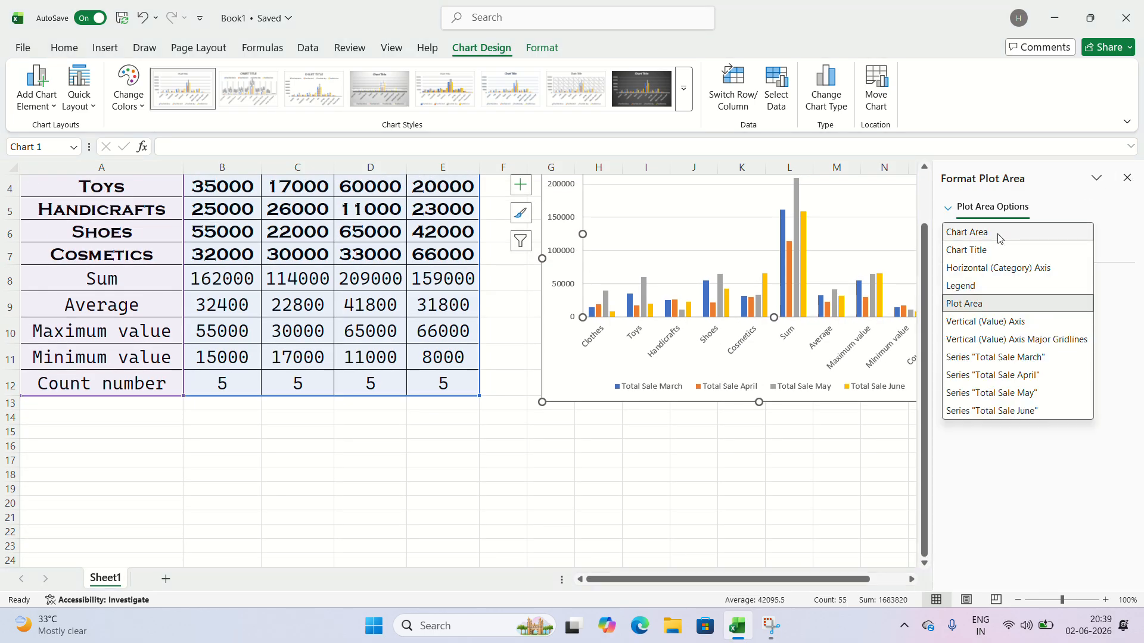
click(1130, 181)
click(1127, 179)
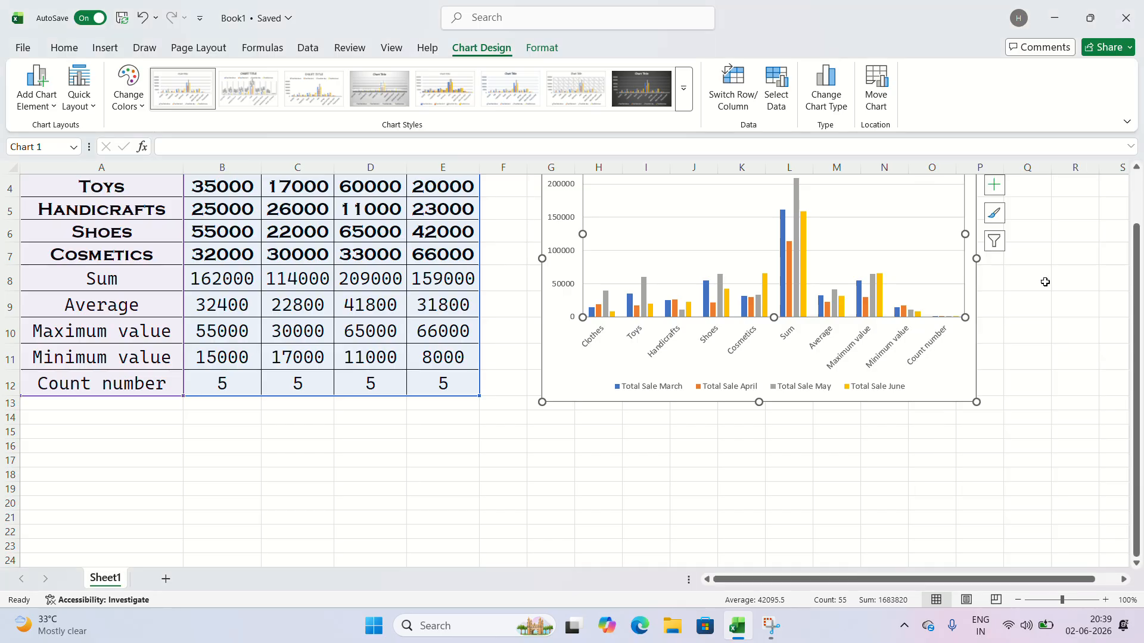
scroll(974, 350, up, 1)
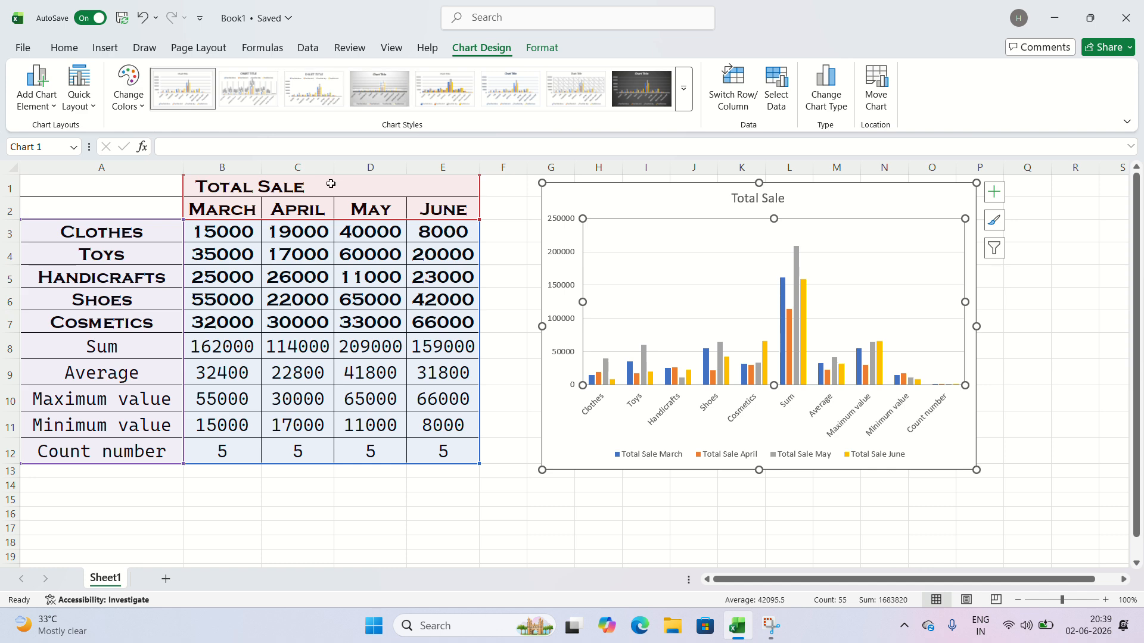
Try the first row of preset chart styles on the Total Sale chart one by one, ending with the first style.
click(254, 95)
click(309, 96)
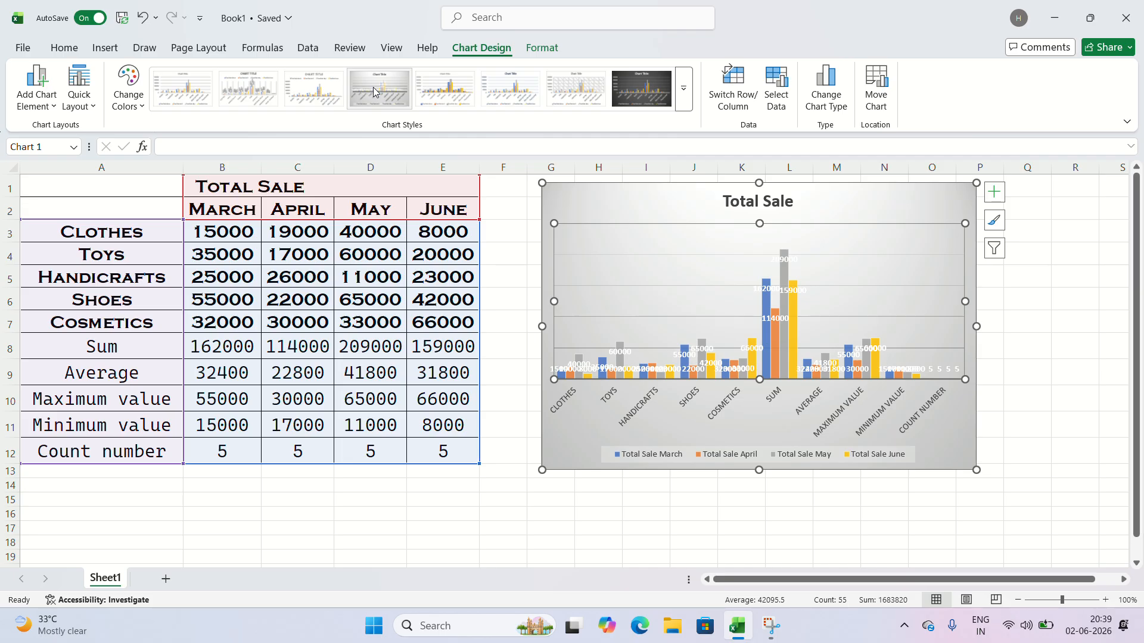
click(457, 88)
click(509, 89)
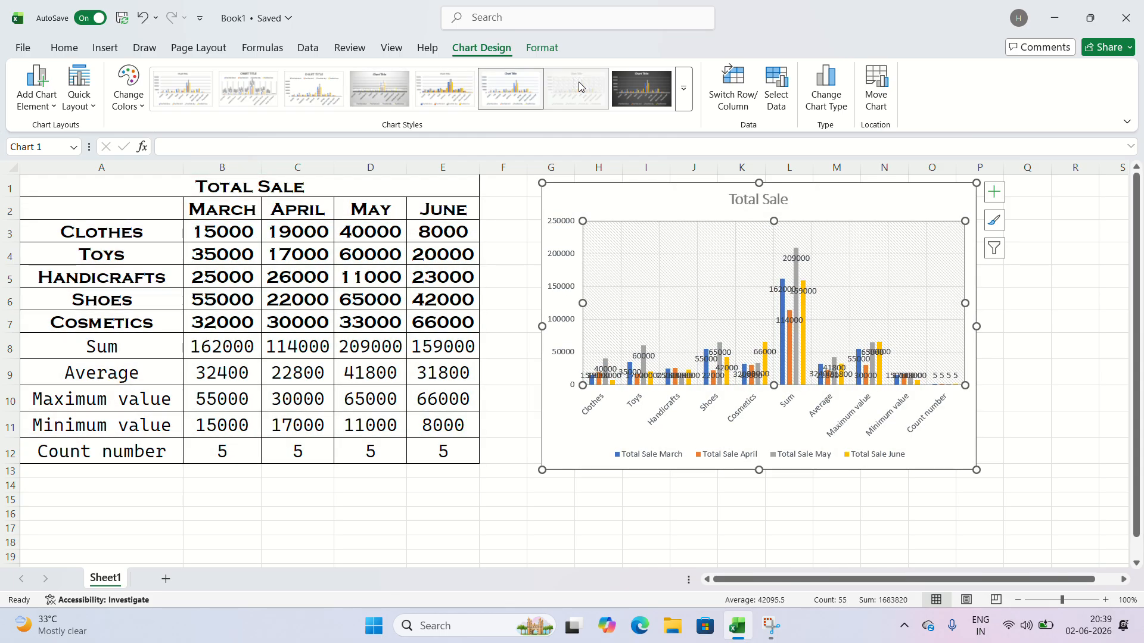
click(578, 87)
click(658, 82)
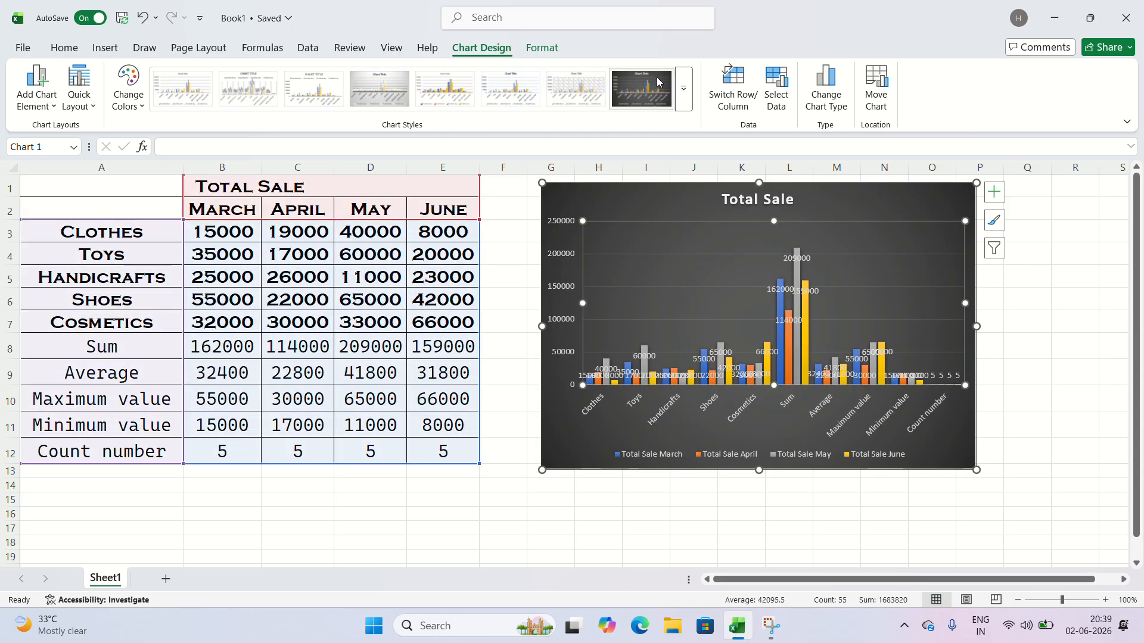
click(168, 91)
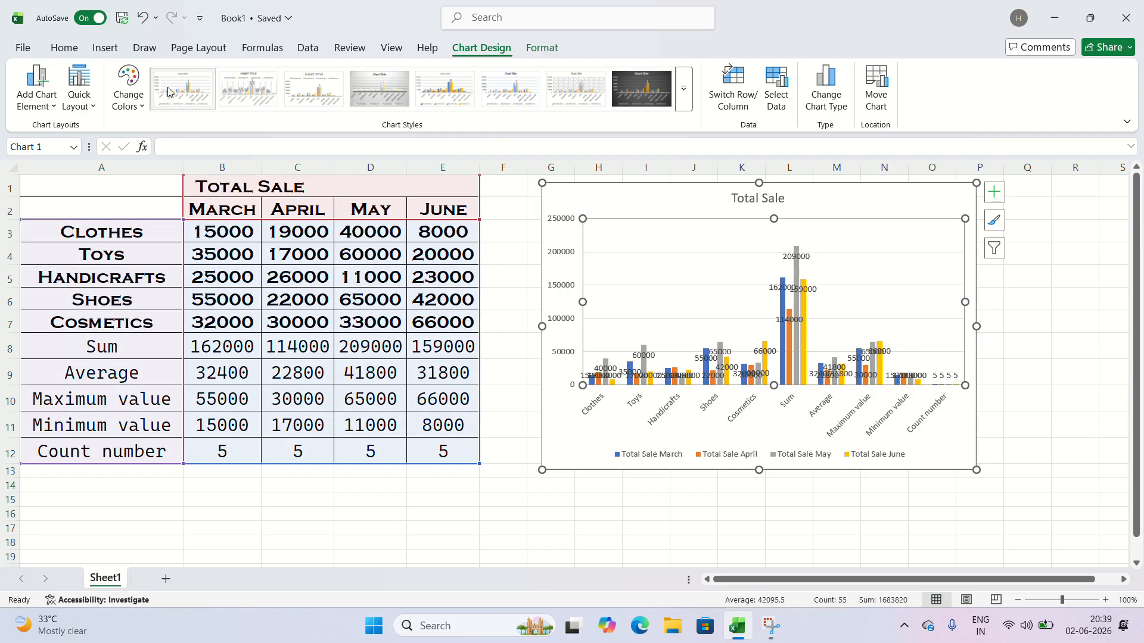
Try the second and third colorful palettes on the chart, and apply the blue monochromatic palette.
click(128, 89)
click(132, 171)
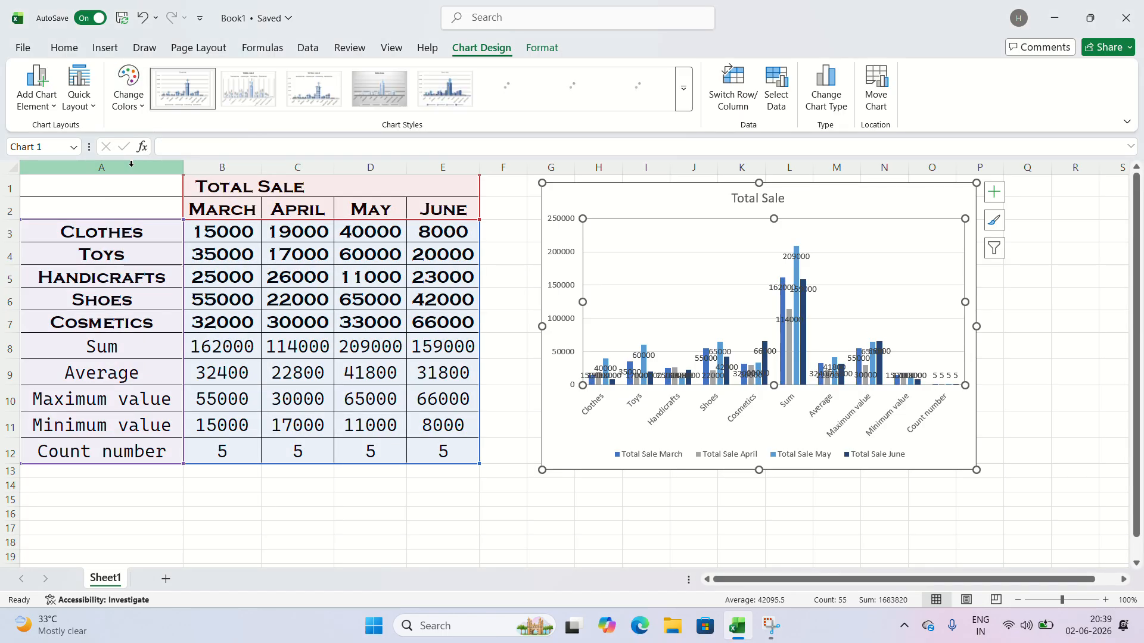
click(133, 98)
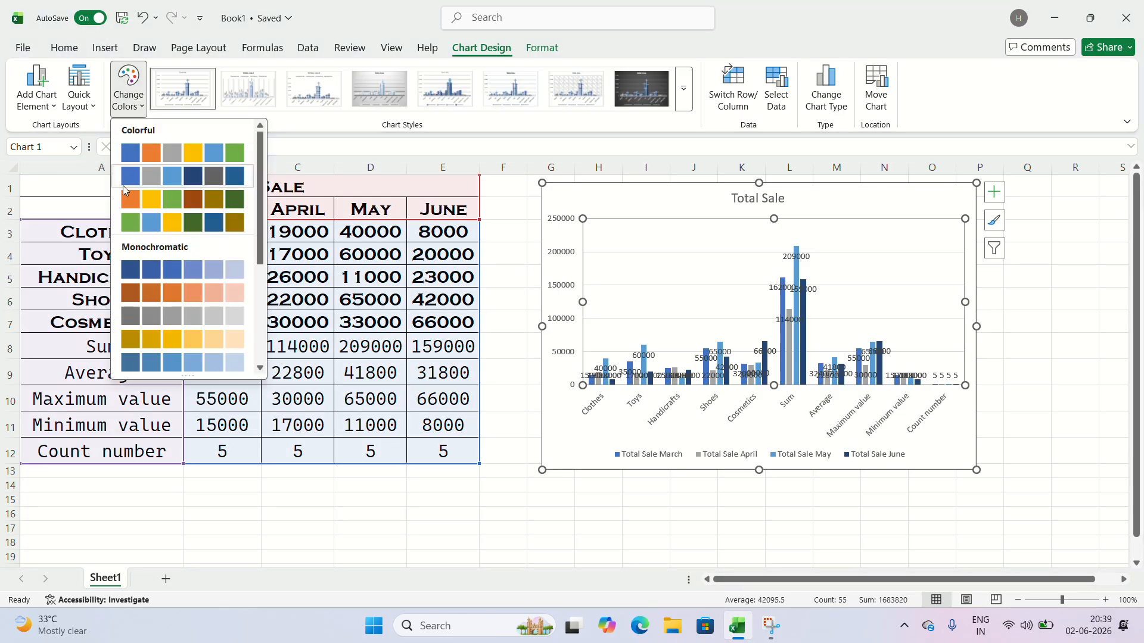
click(156, 199)
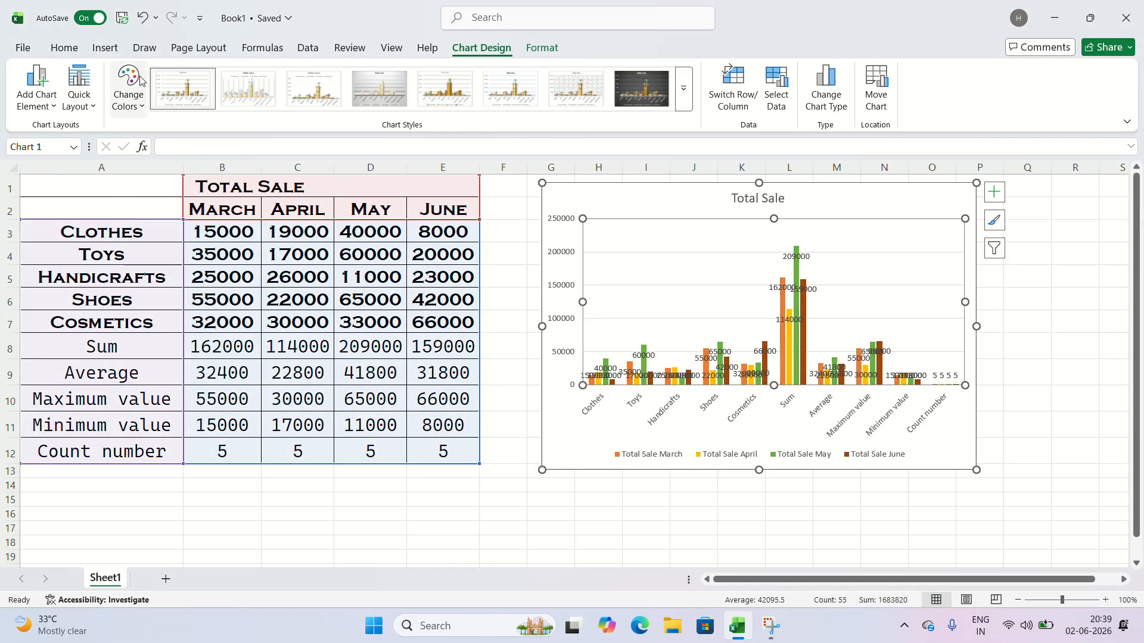
click(128, 89)
click(136, 270)
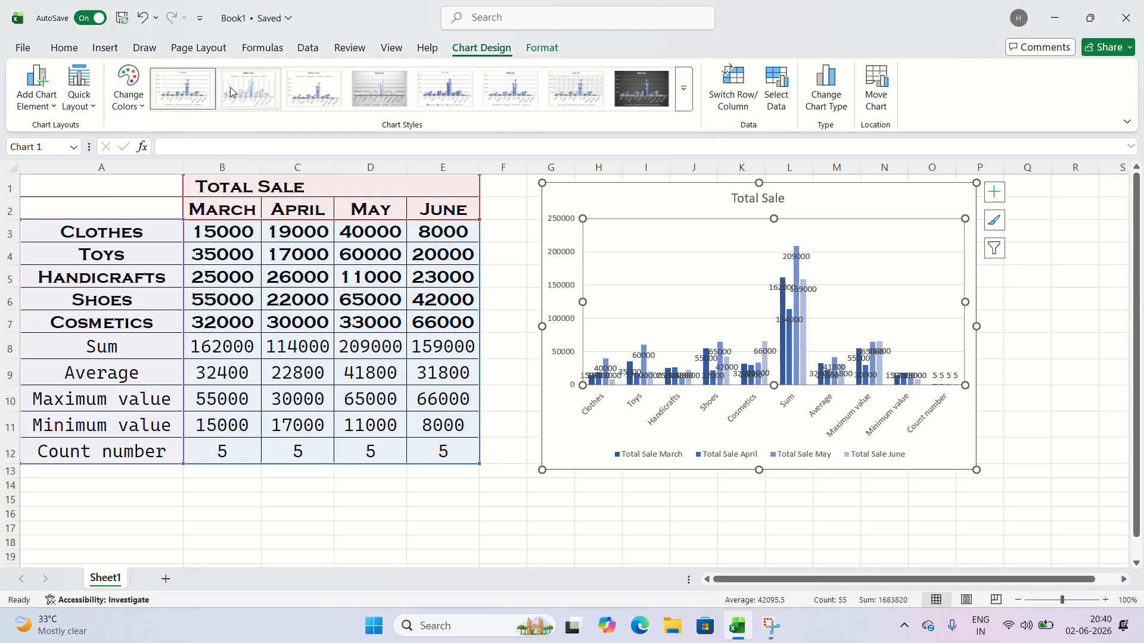
Try further preset styles, apply the dark Style 8, and switch the chart's rows and columns.
click(683, 95)
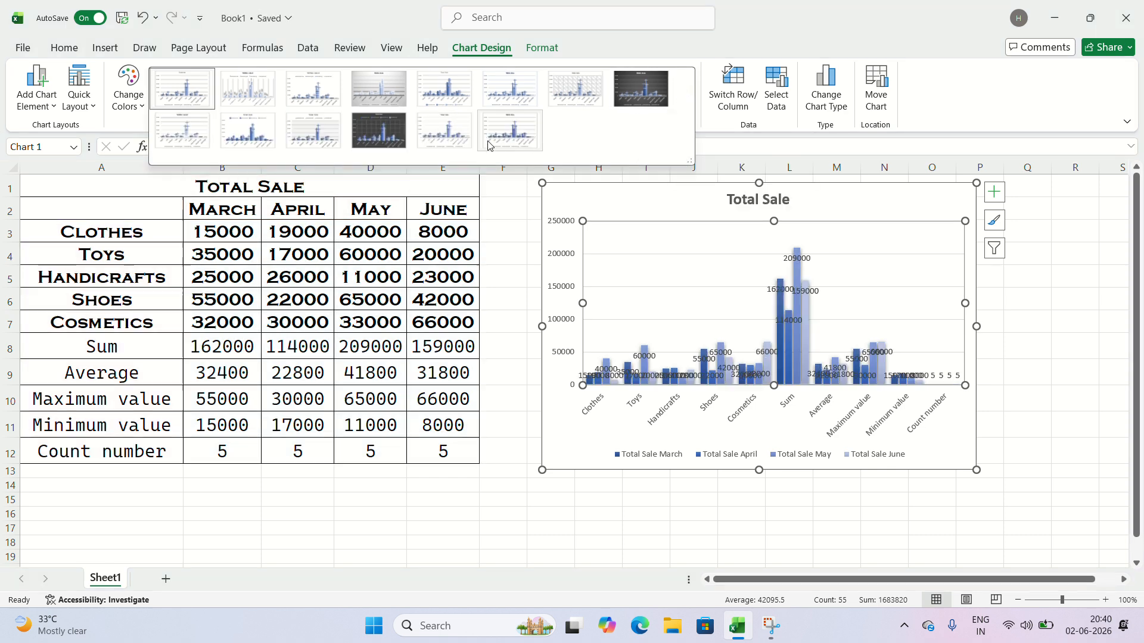
click(472, 138)
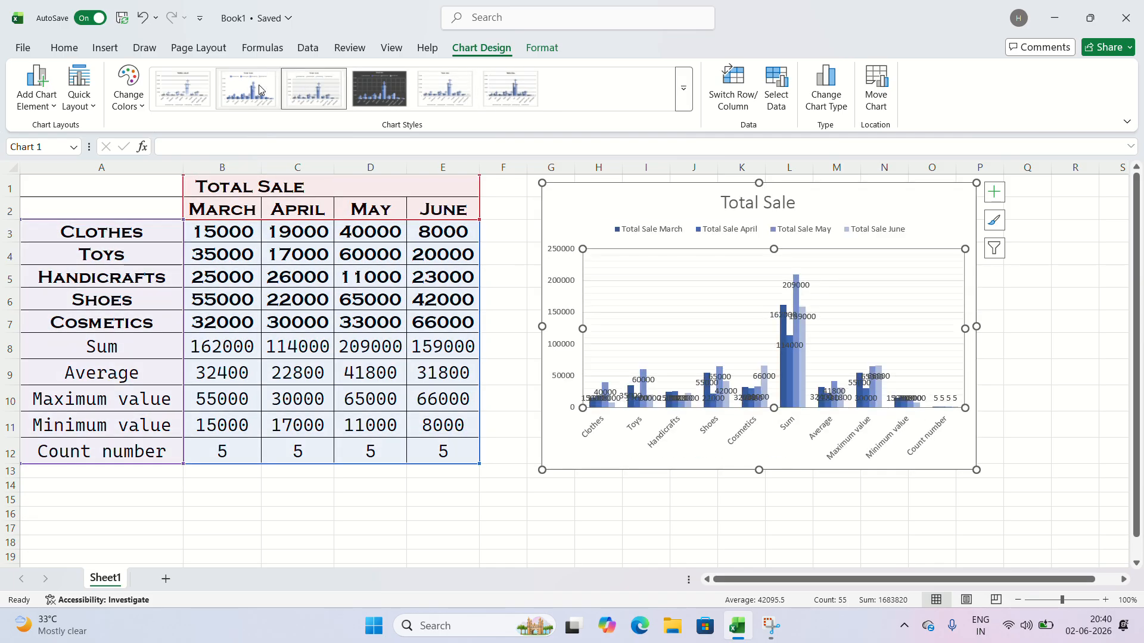
click(168, 106)
click(683, 88)
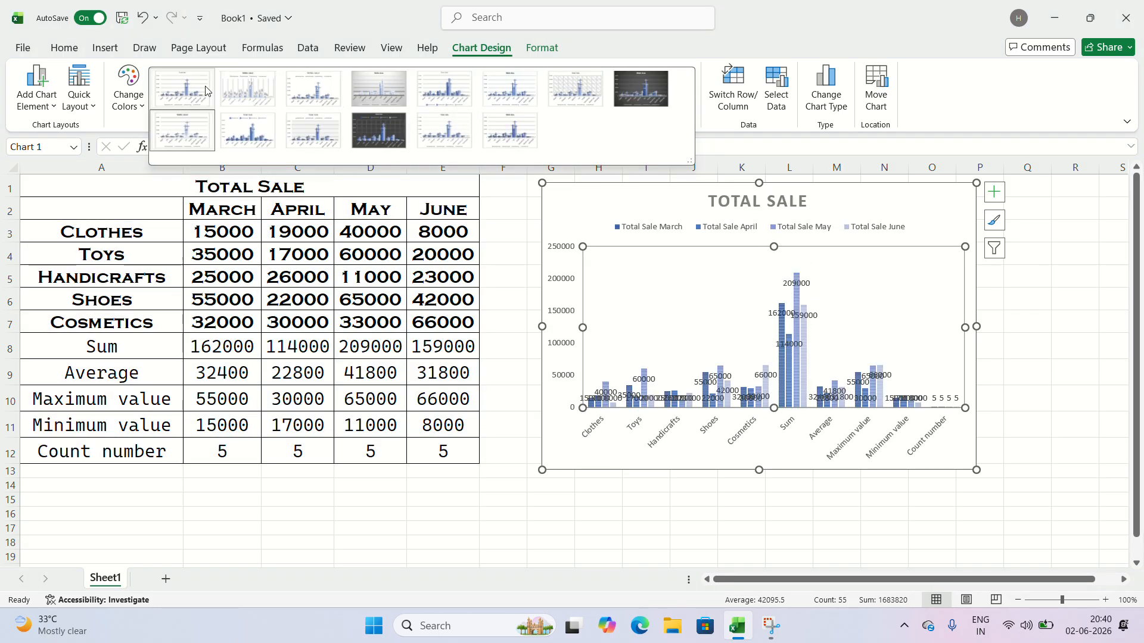
click(637, 90)
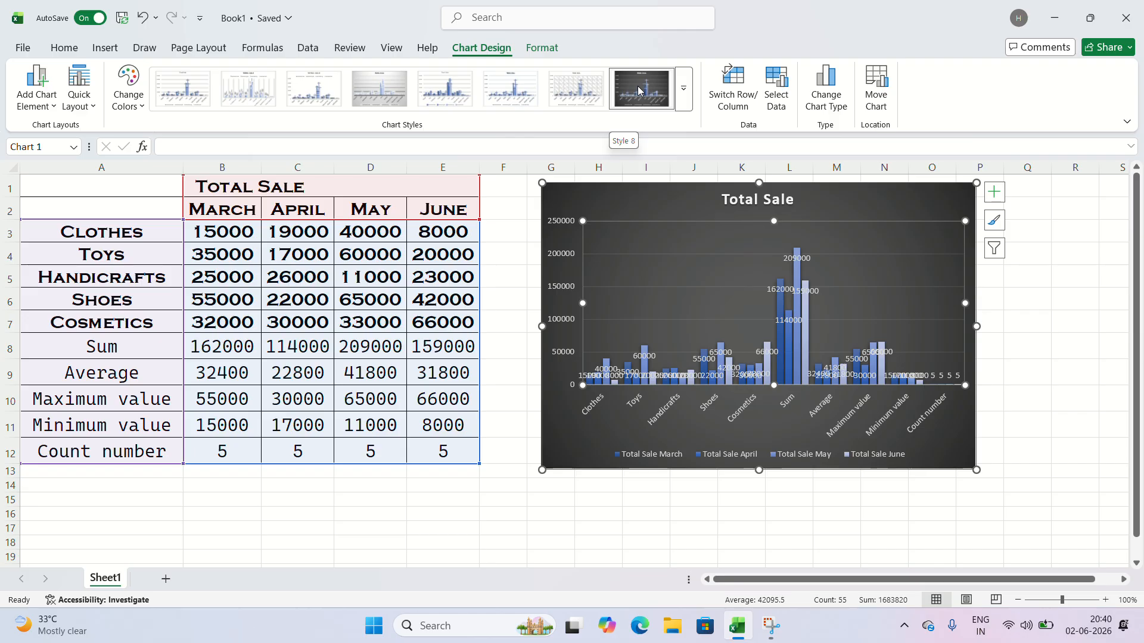
click(737, 100)
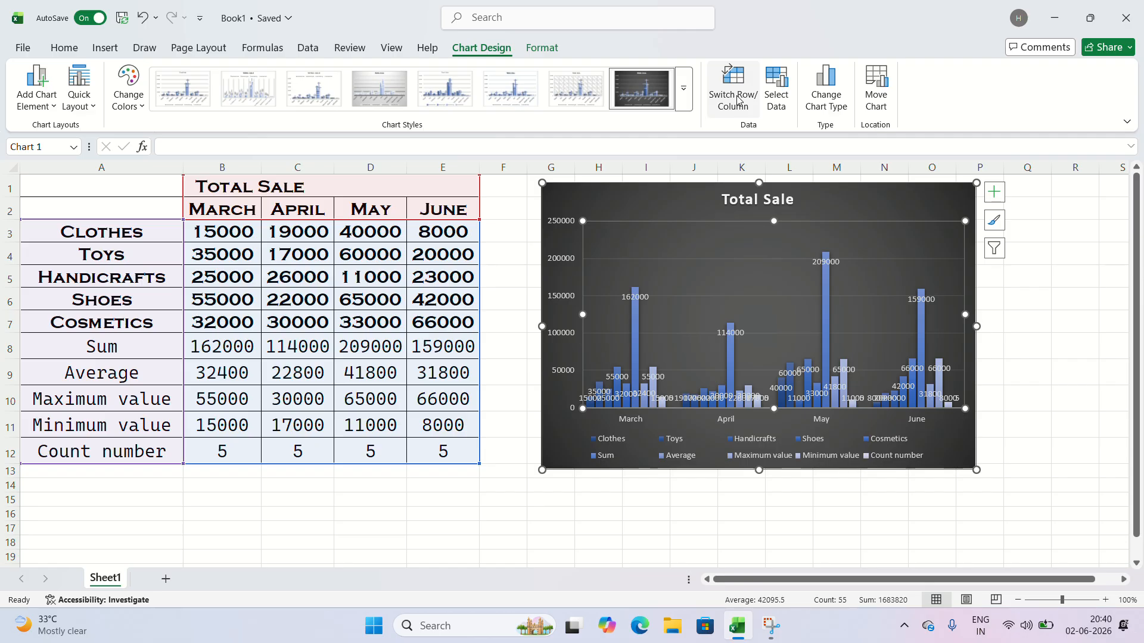
Exclude March from the chart's category labels in the data source, and include it again.
click(776, 89)
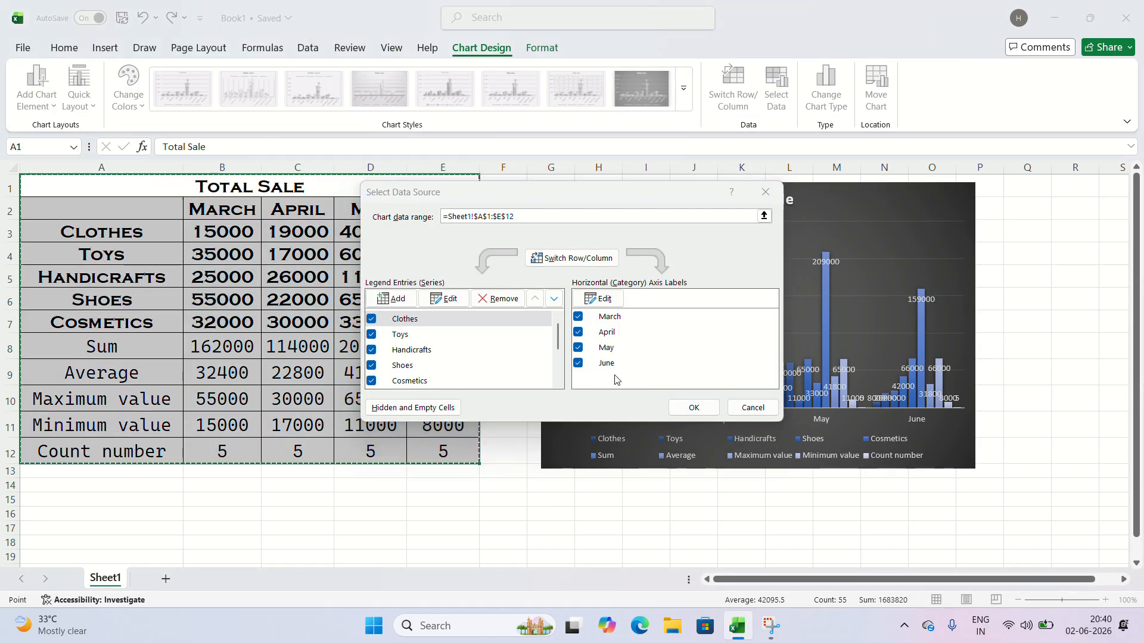
click(578, 317)
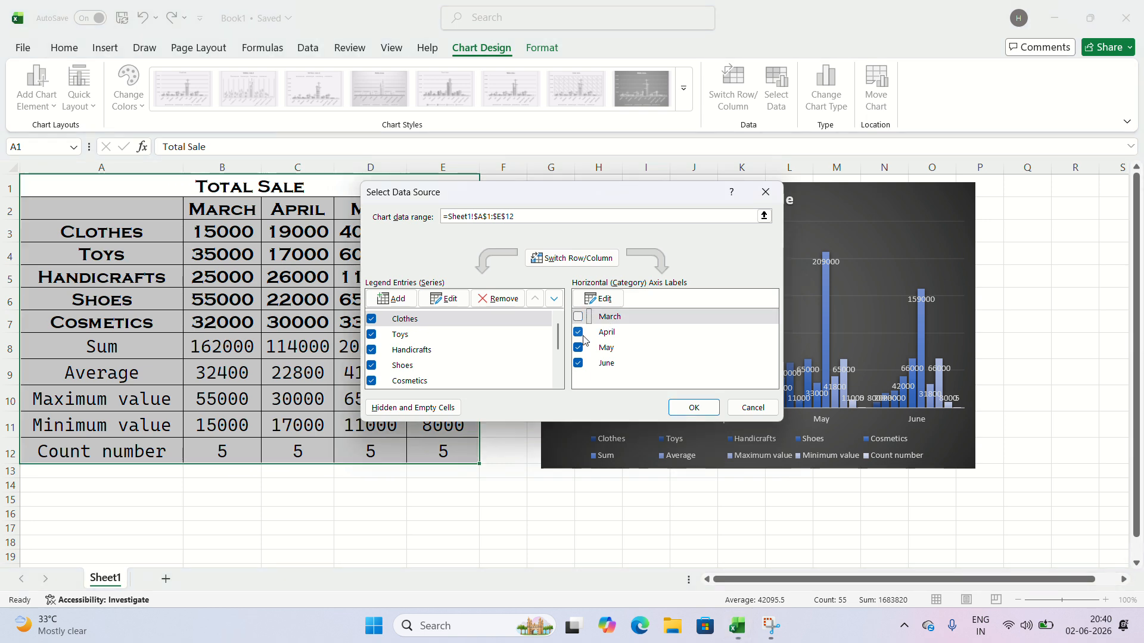
click(692, 406)
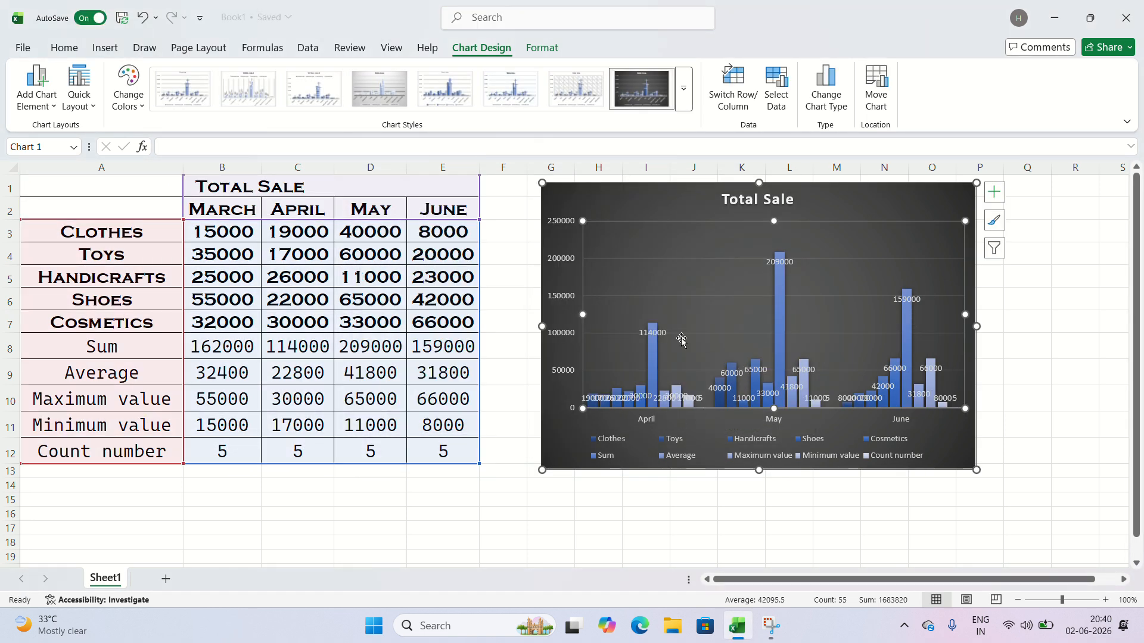
click(771, 113)
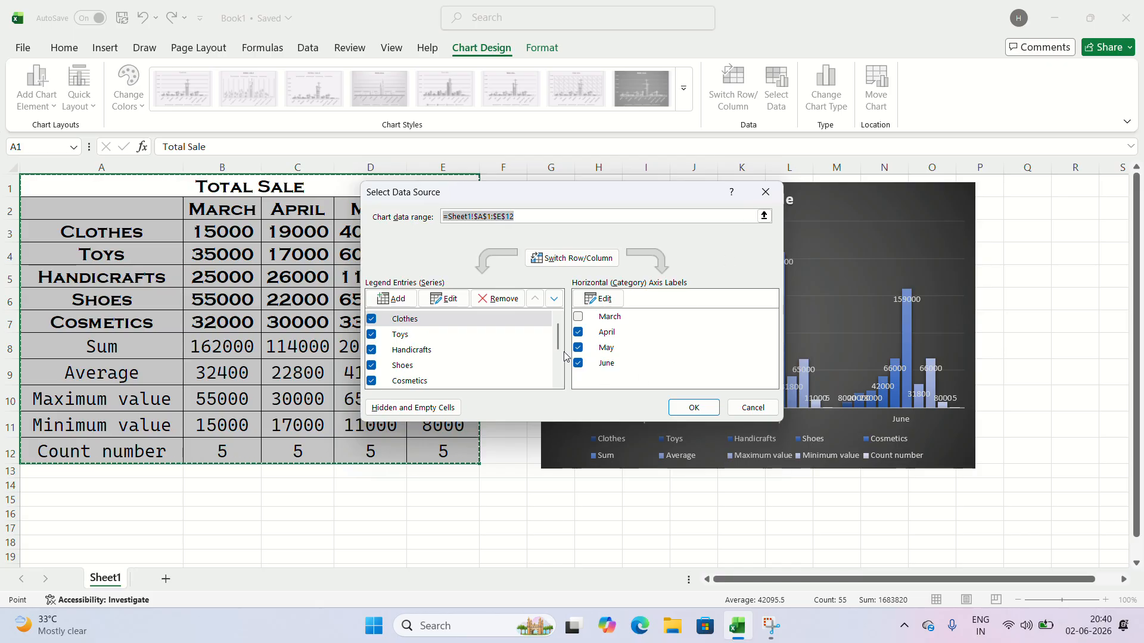
click(579, 317)
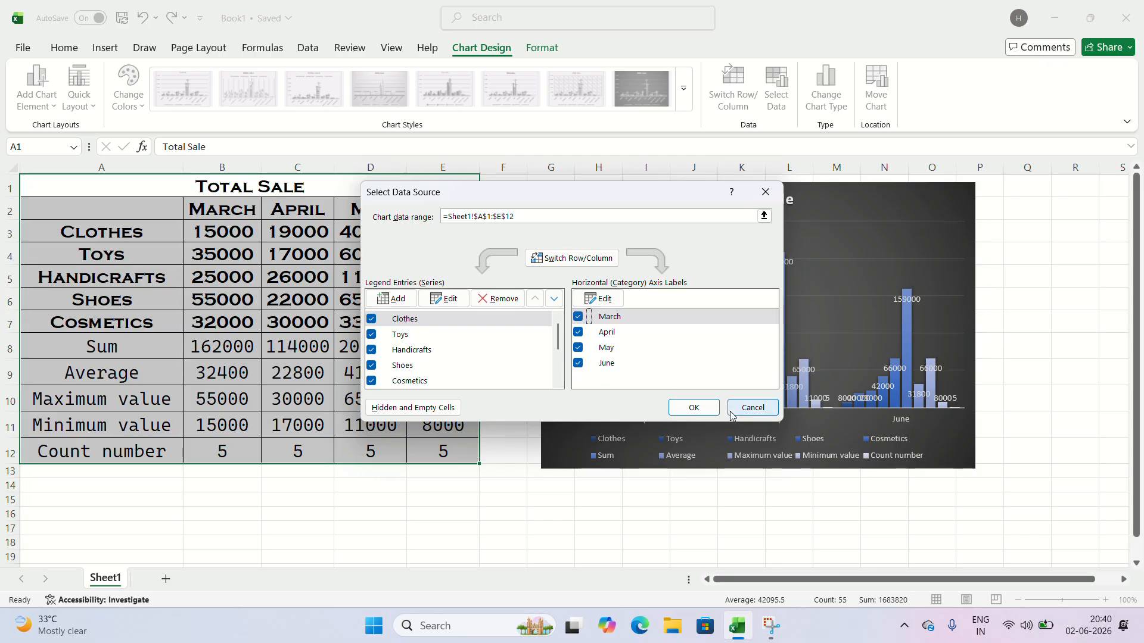
click(690, 407)
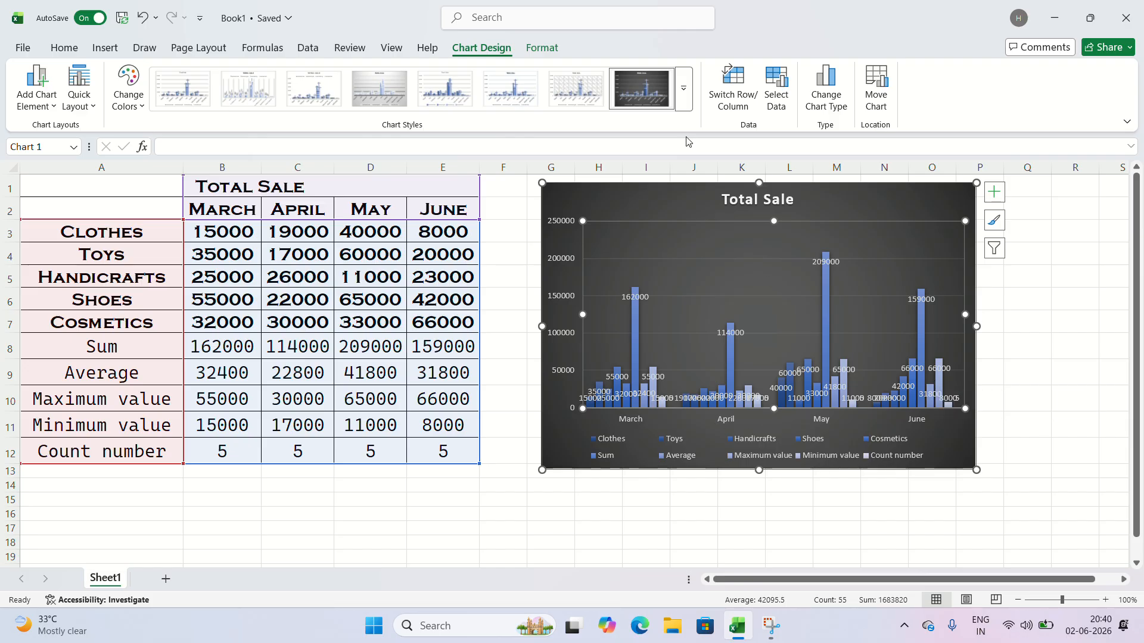
Limit the chart's categories to June by excluding March, April and May from the data source.
click(776, 87)
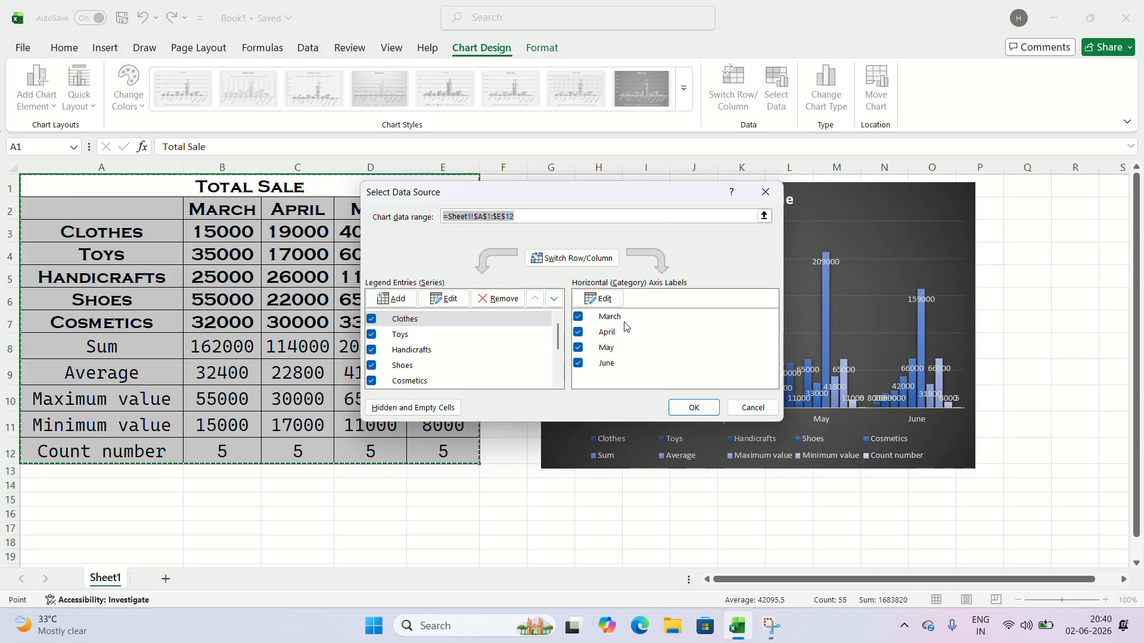
click(578, 318)
click(578, 332)
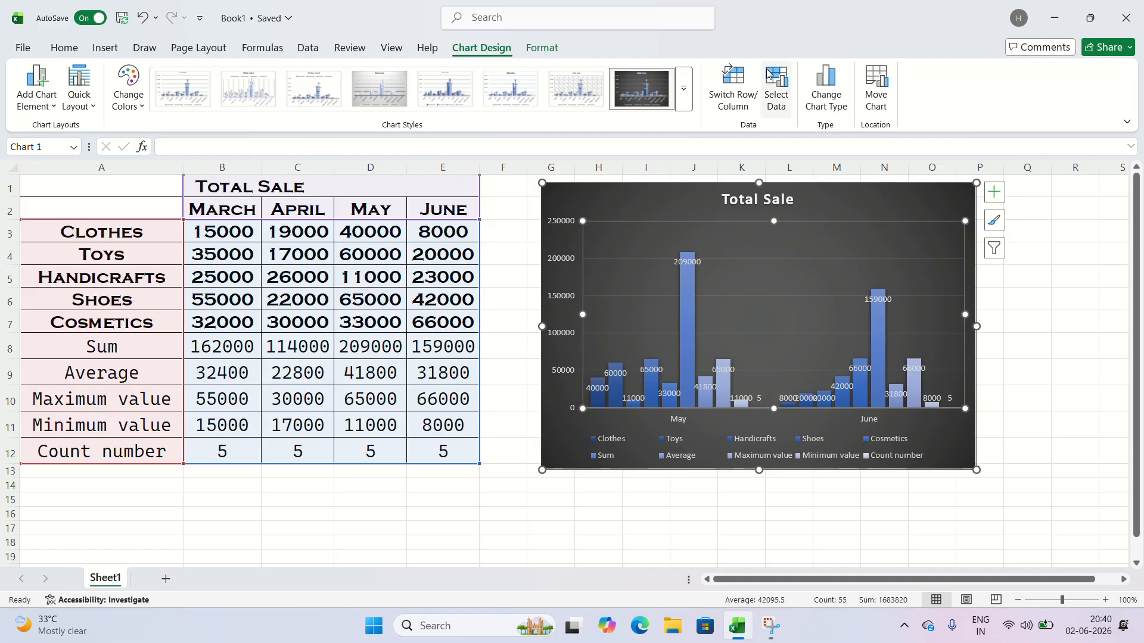
click(776, 86)
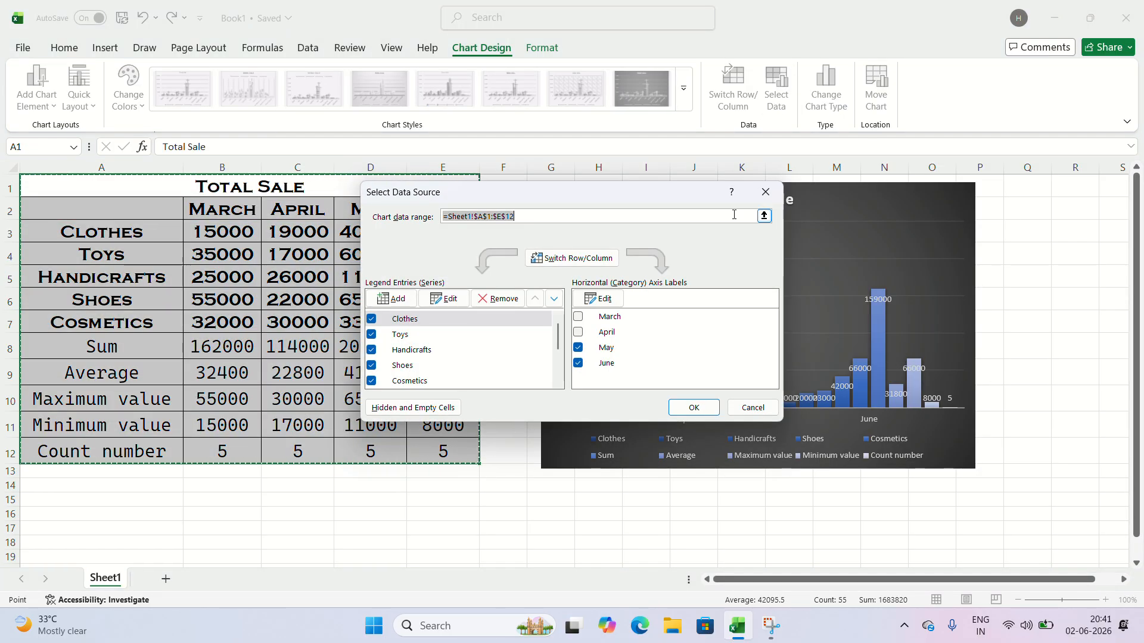
click(577, 347)
click(676, 406)
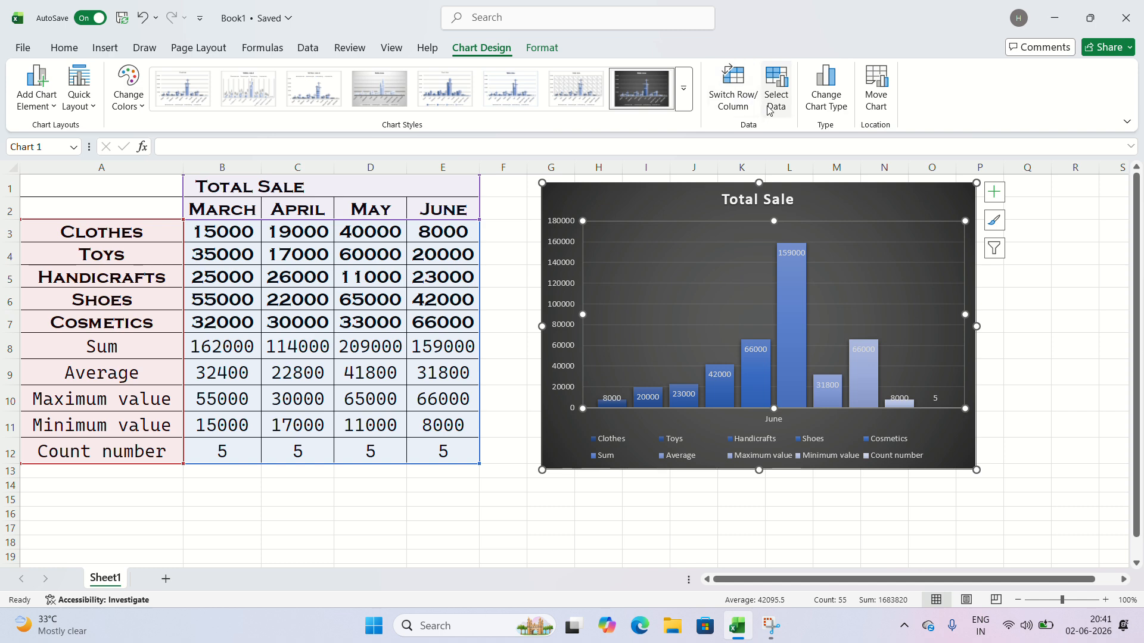
Include March, April and May in the chart's categories again, and exclude the Toys and Handicrafts series.
click(776, 86)
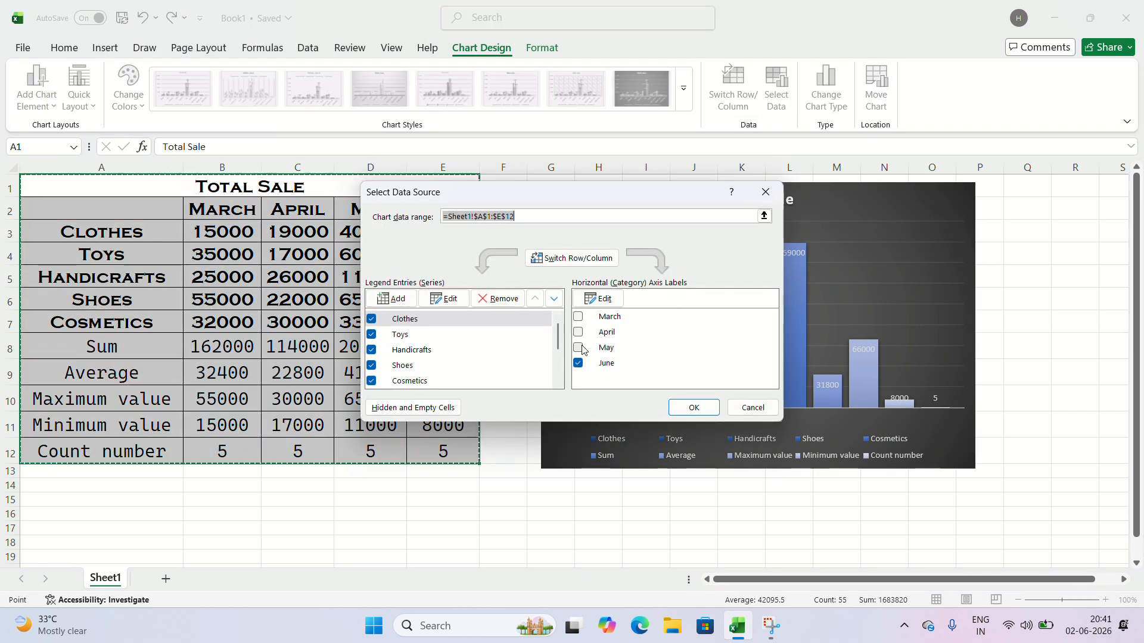
click(577, 347)
click(578, 332)
click(578, 317)
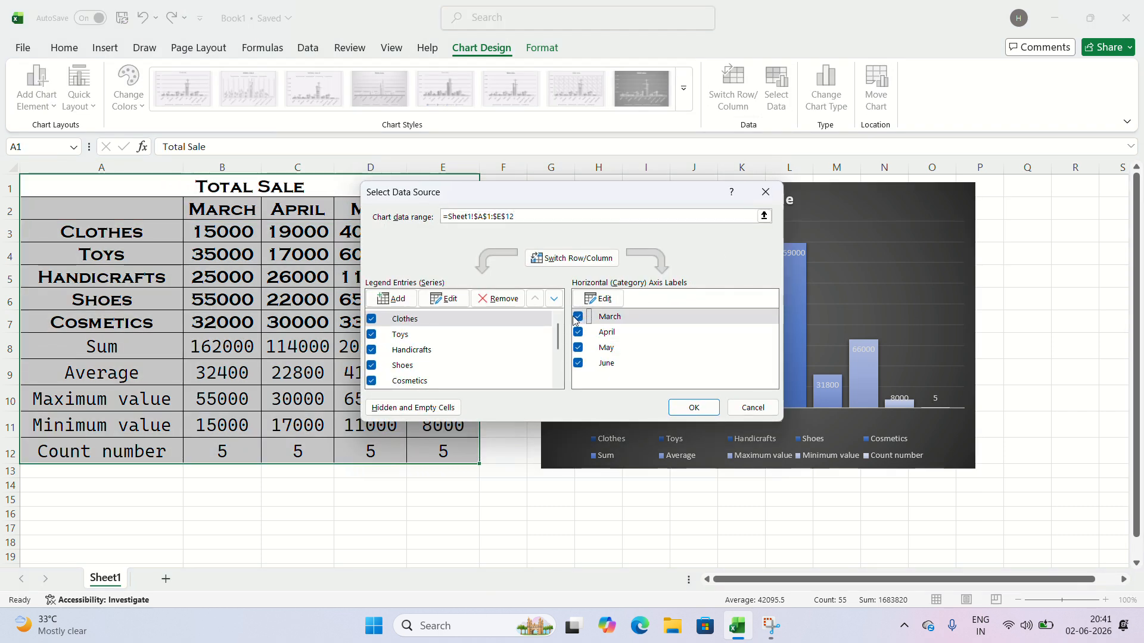
click(371, 350)
click(372, 334)
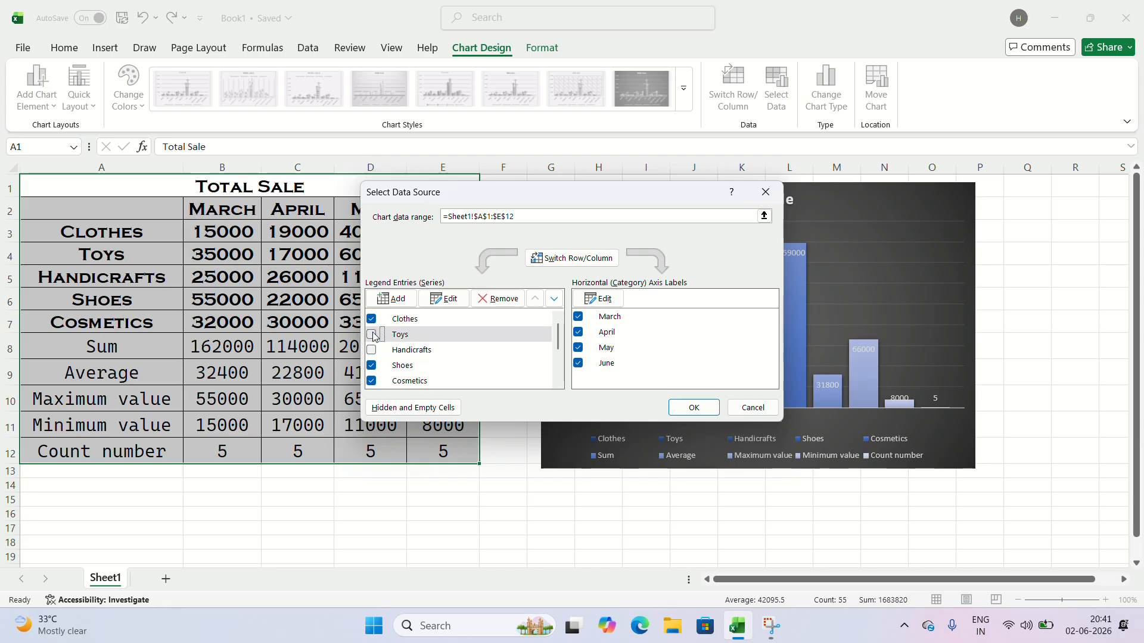
click(692, 408)
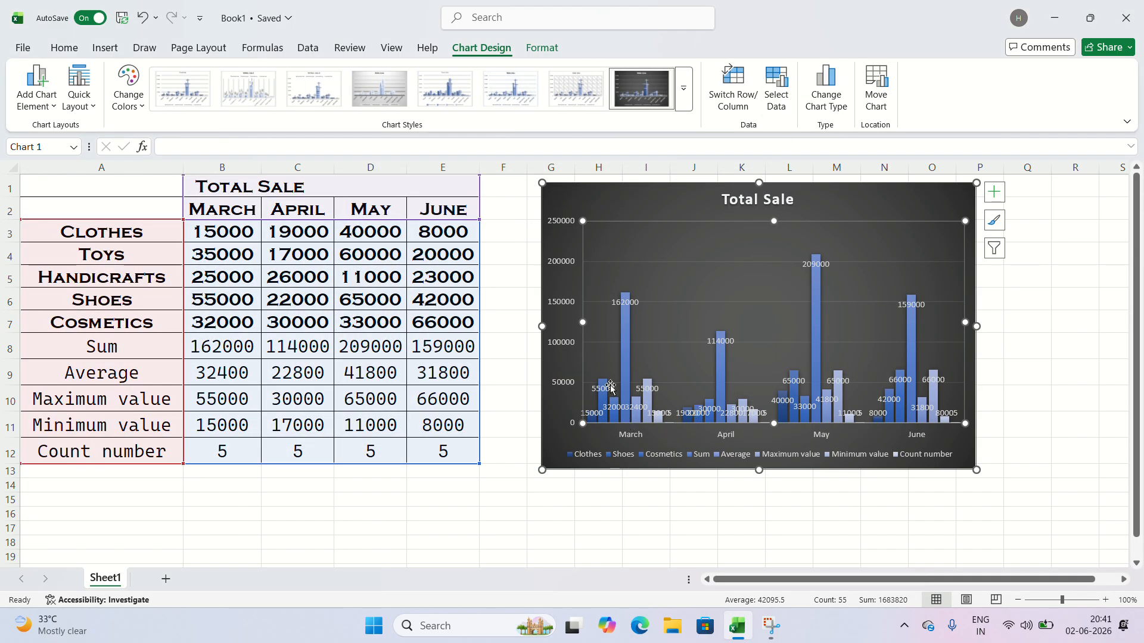
click(776, 102)
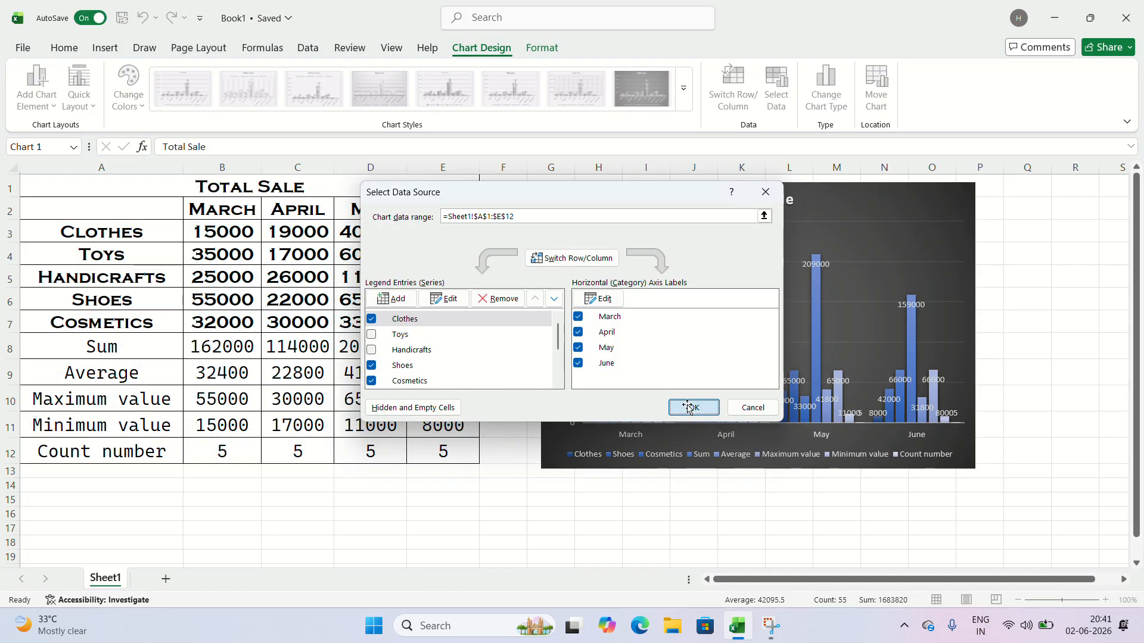
click(691, 407)
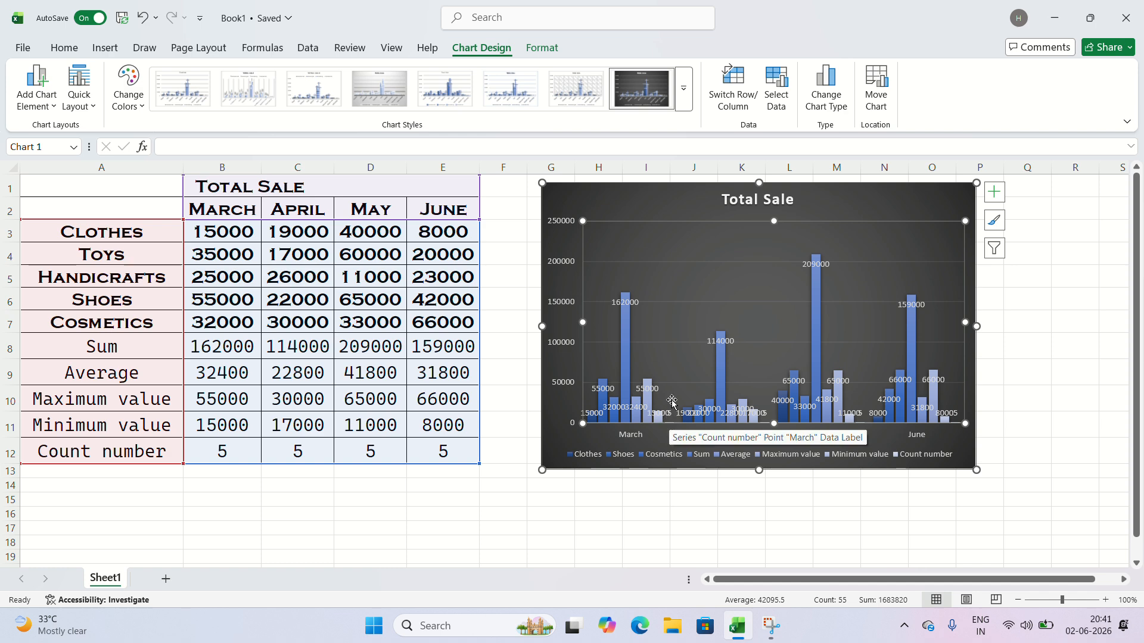
Exclude the Sum, Average, Maximum value, Minimum value and Count number series from the chart's data source.
click(684, 94)
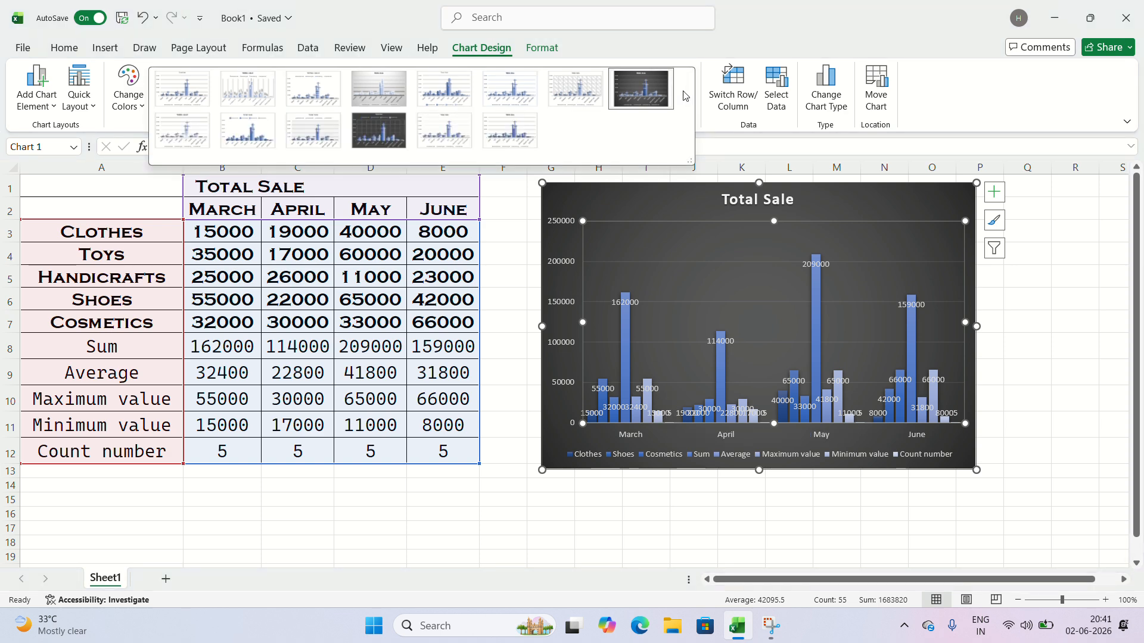
click(776, 89)
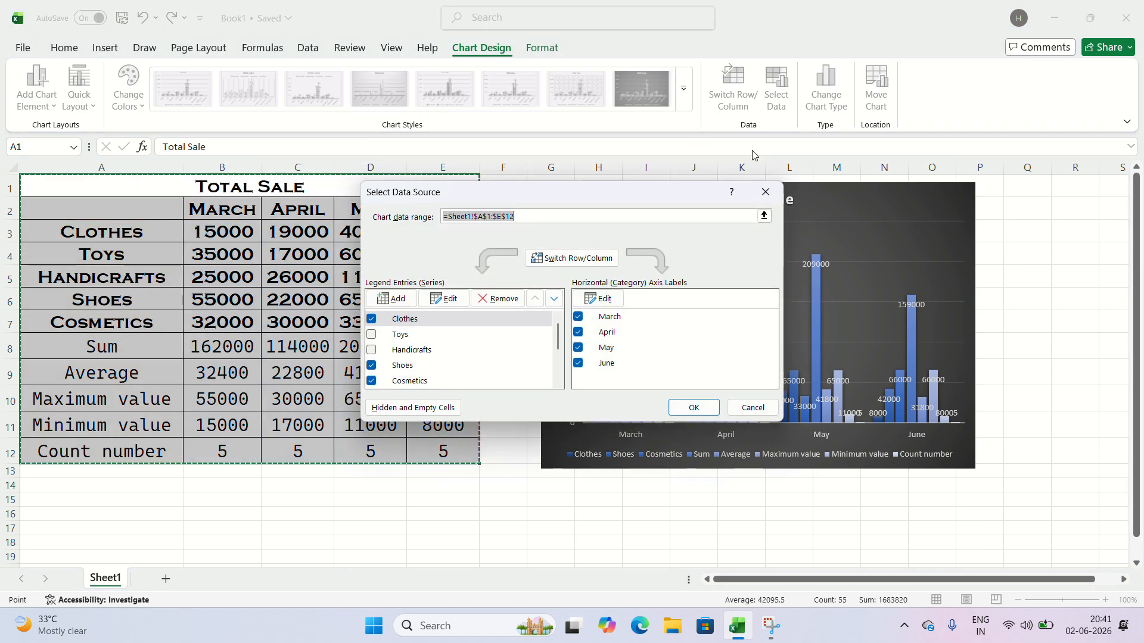
scroll(477, 337, down, 3)
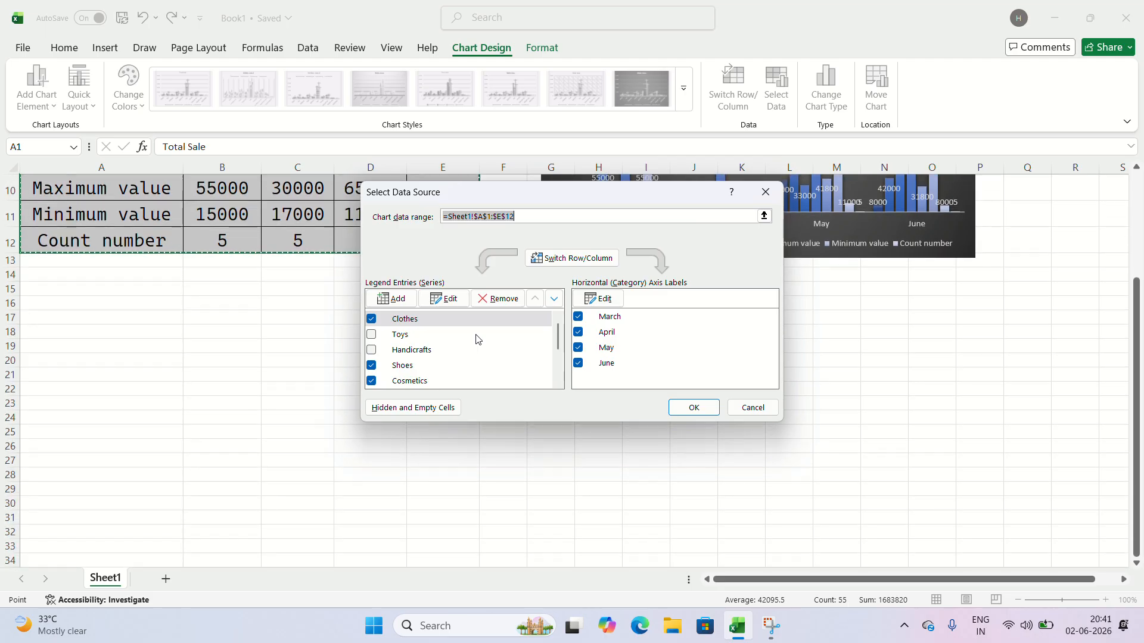
scroll(476, 335, up, 3)
click(478, 325)
scroll(499, 347, down, 3)
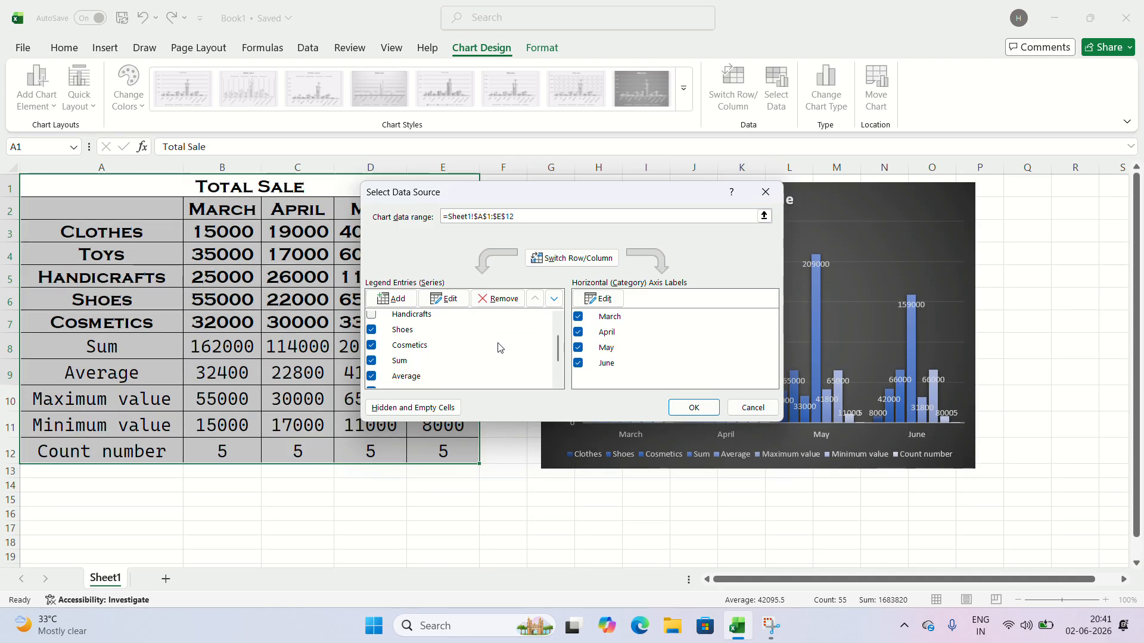
click(371, 380)
click(371, 366)
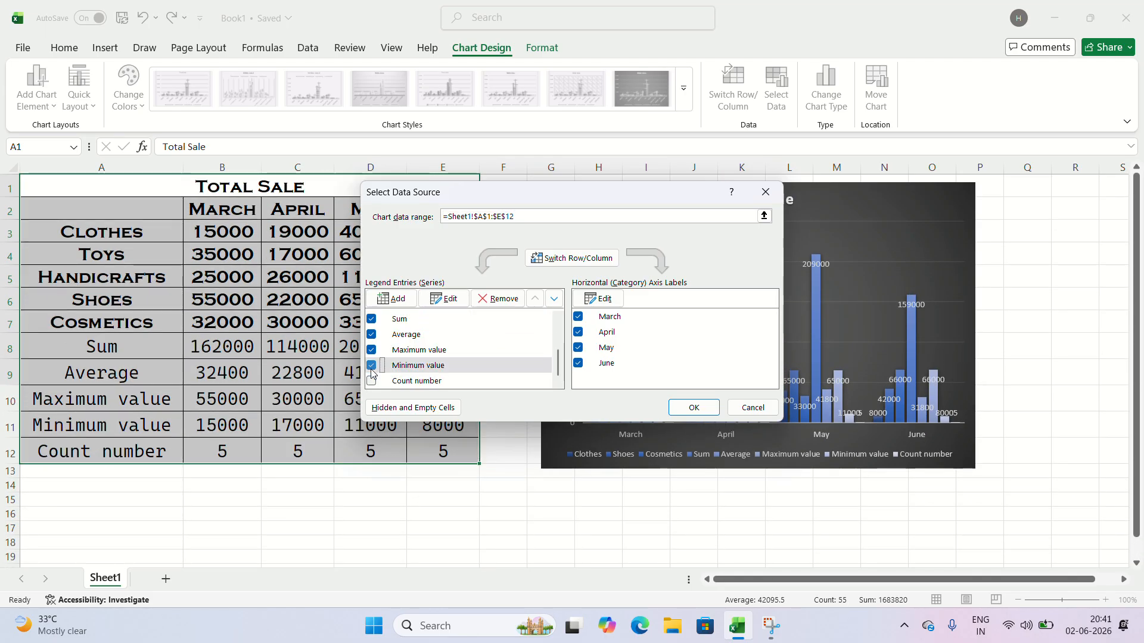
click(372, 350)
click(371, 334)
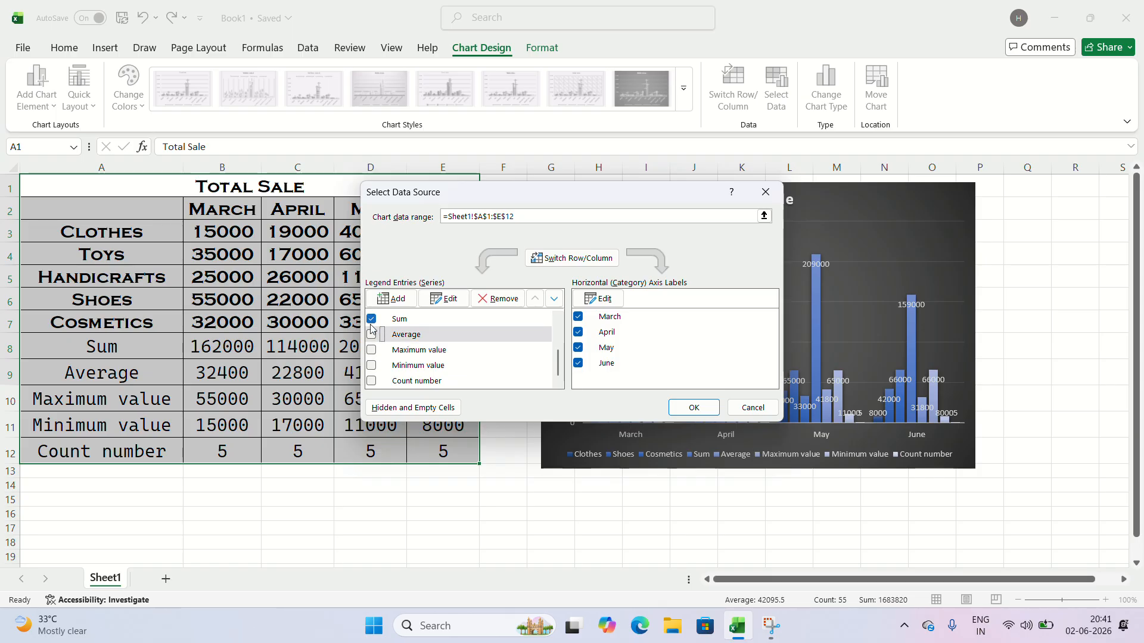
click(371, 319)
scroll(457, 346, up, 2)
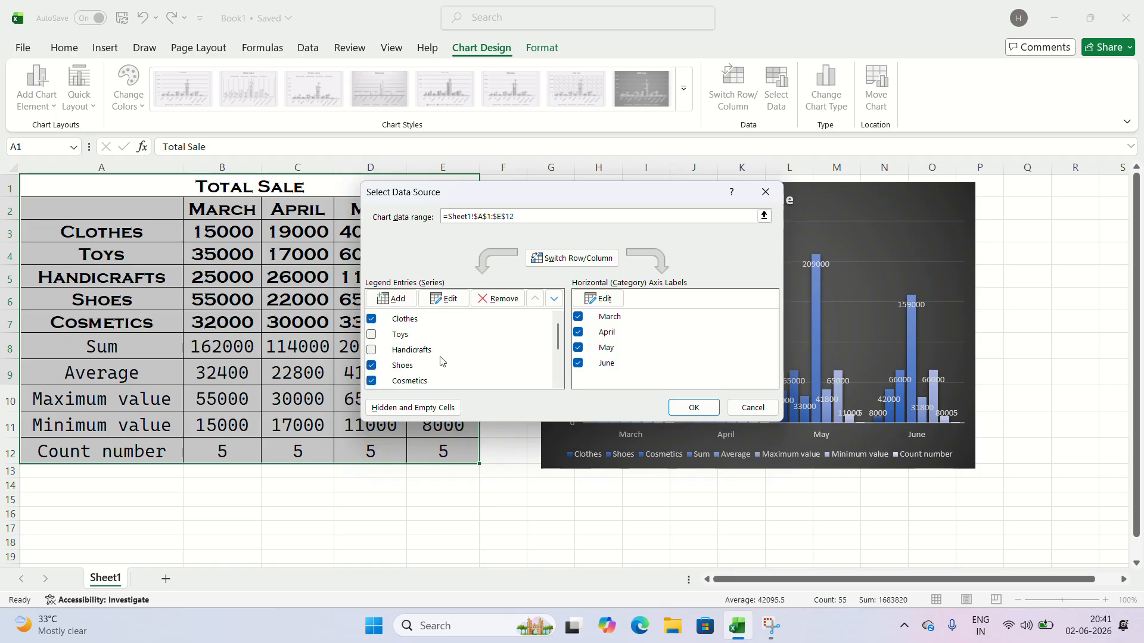
click(694, 407)
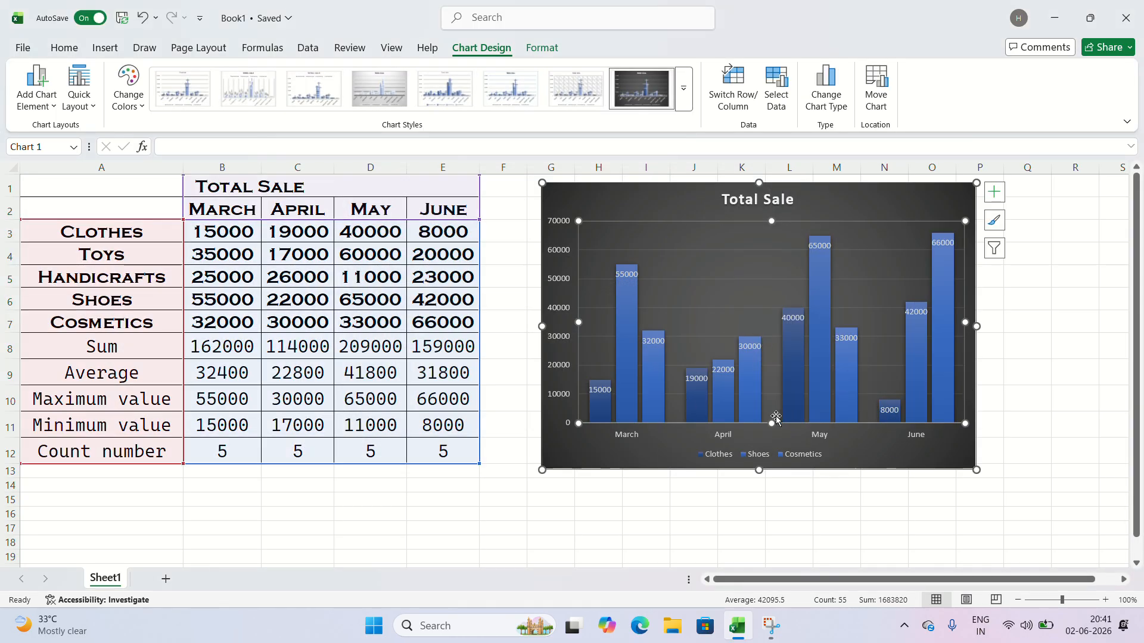
Include the Toys and Handicrafts series in the chart's data source again.
click(776, 96)
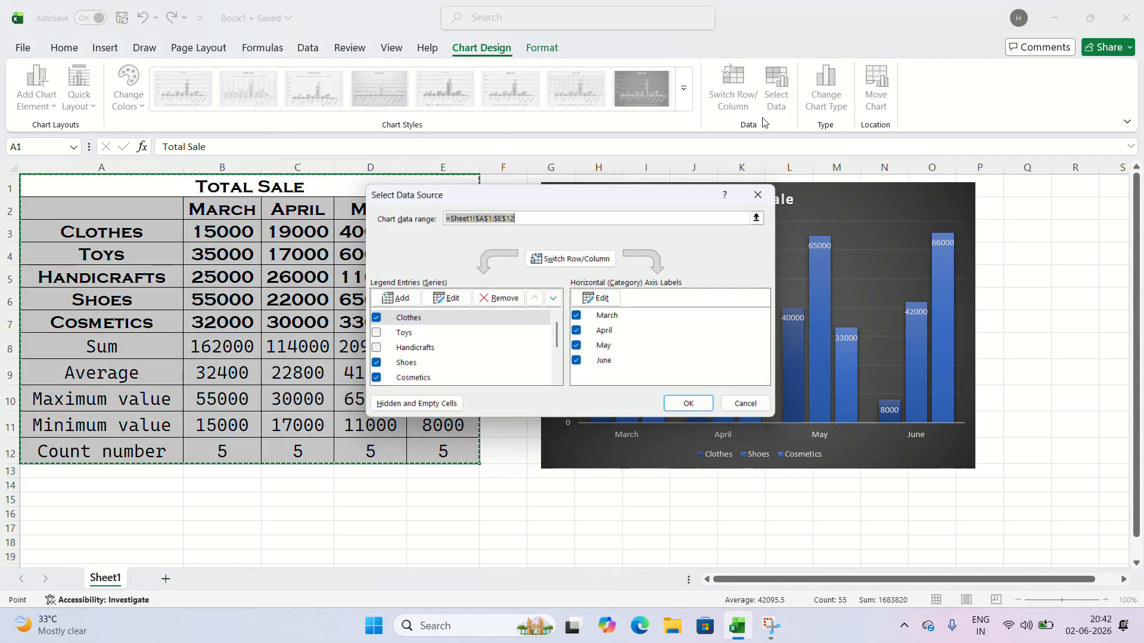
click(374, 336)
click(371, 349)
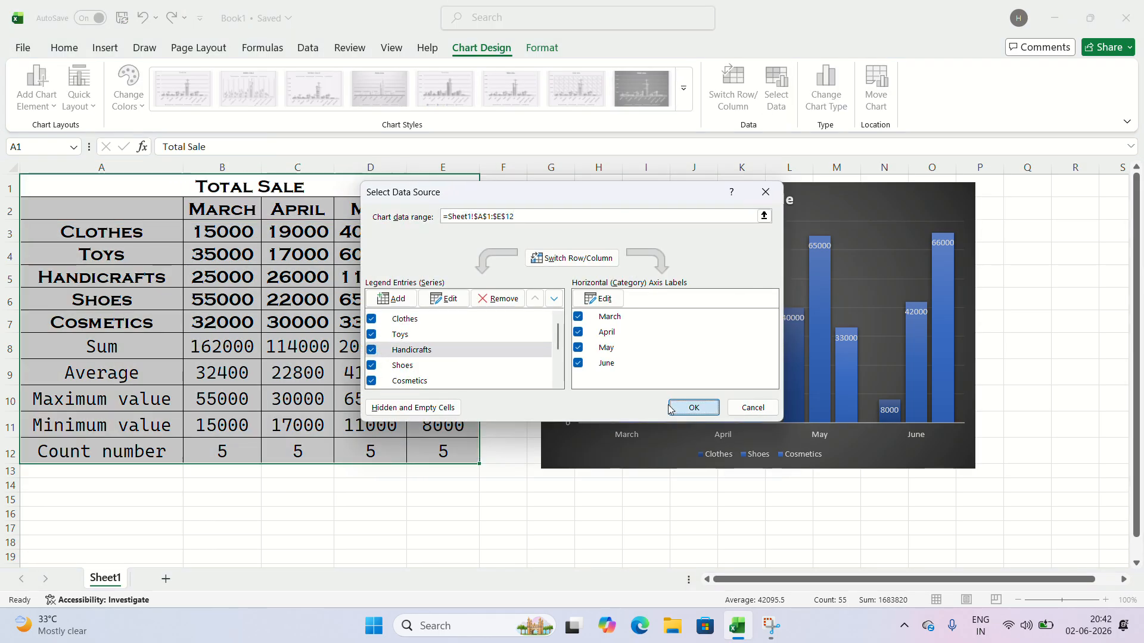
click(689, 407)
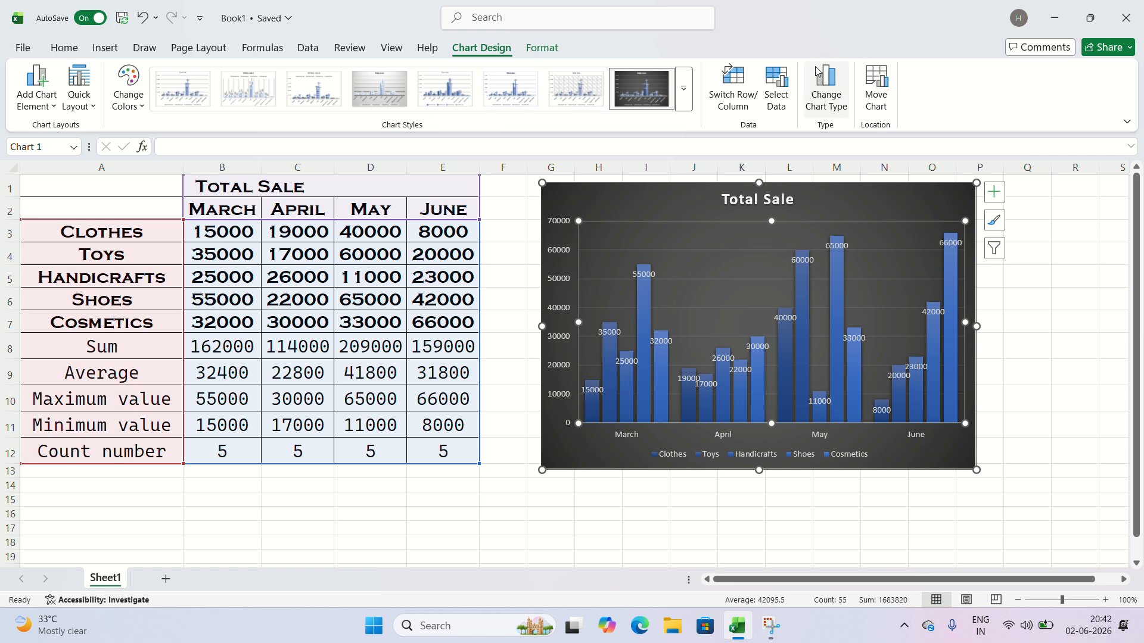
Switch the chart's rows and columns back and forth several times, ending with the months as categories.
click(734, 98)
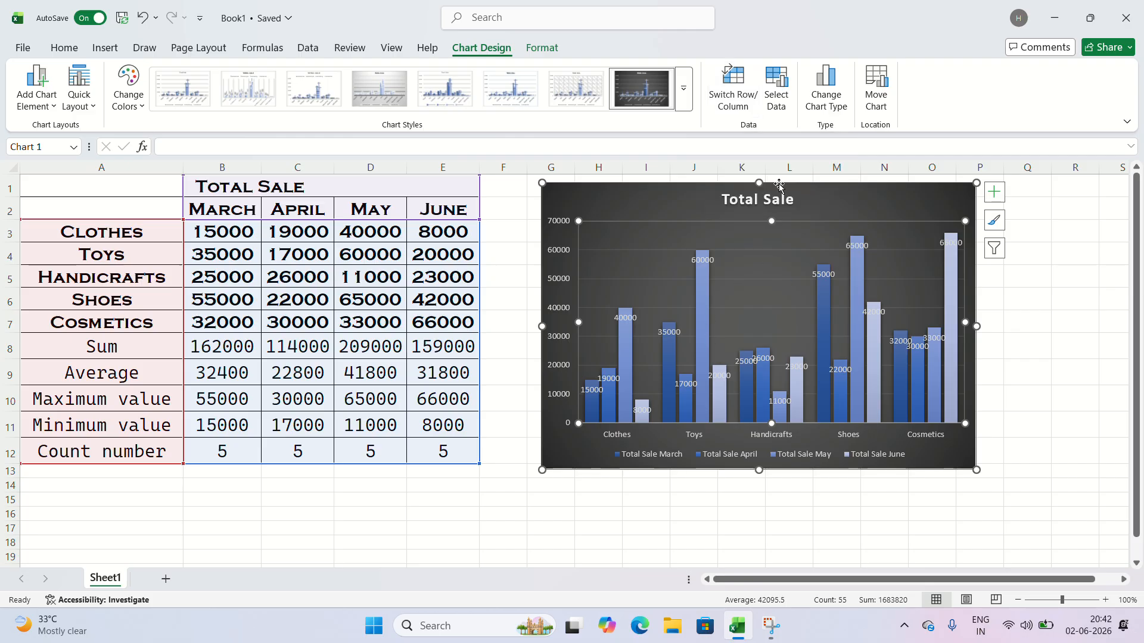
click(740, 105)
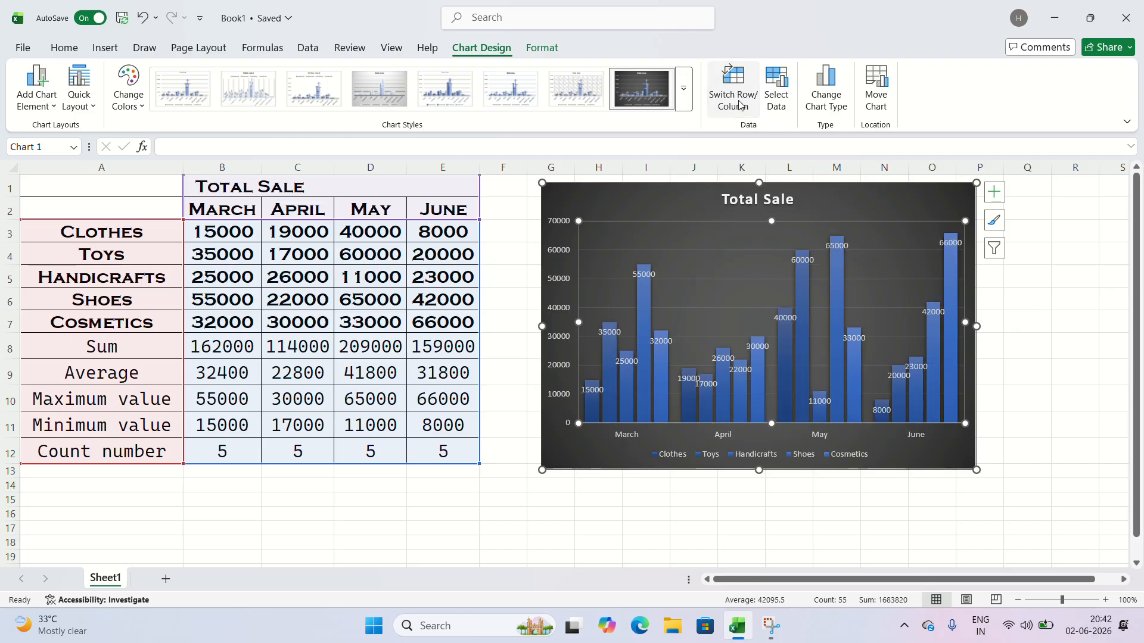
click(740, 105)
click(740, 104)
click(740, 105)
click(741, 105)
click(740, 105)
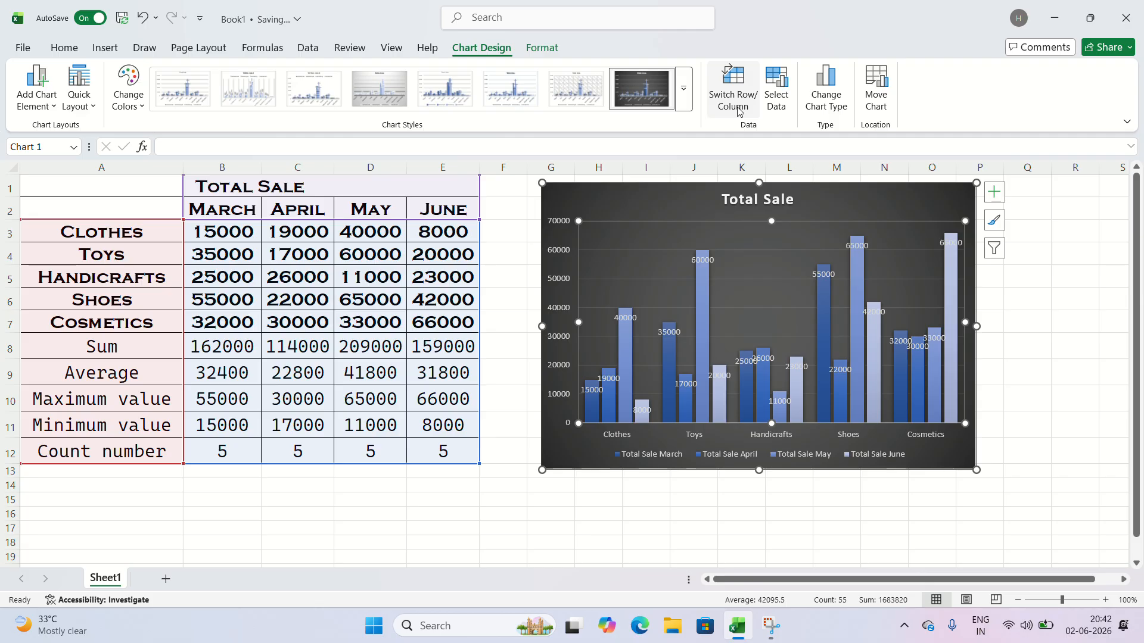
click(738, 109)
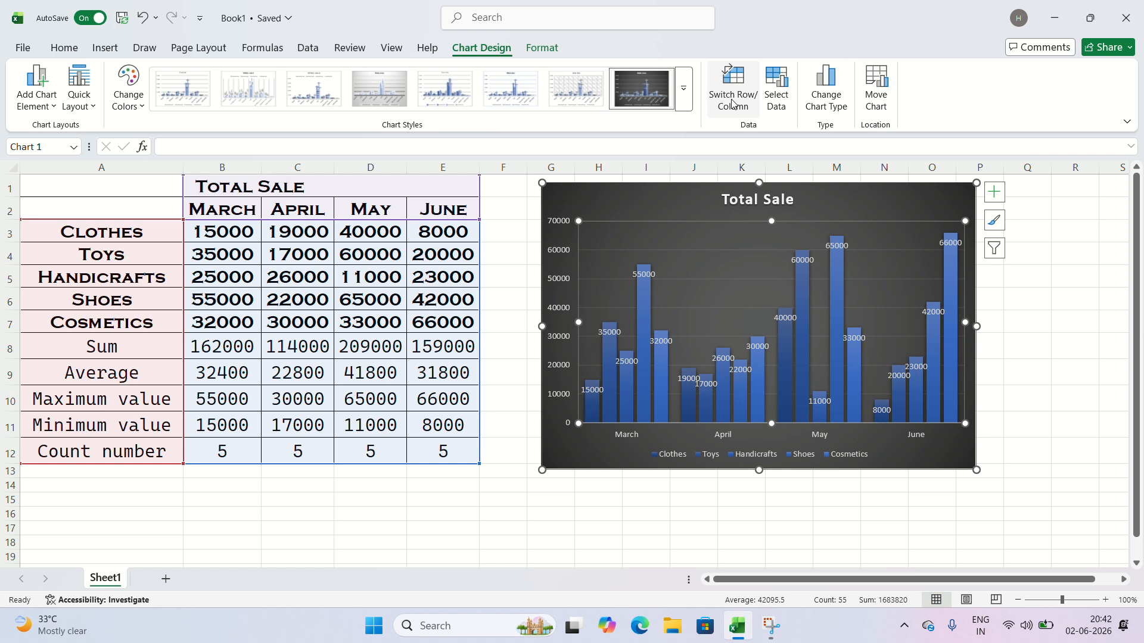
click(732, 105)
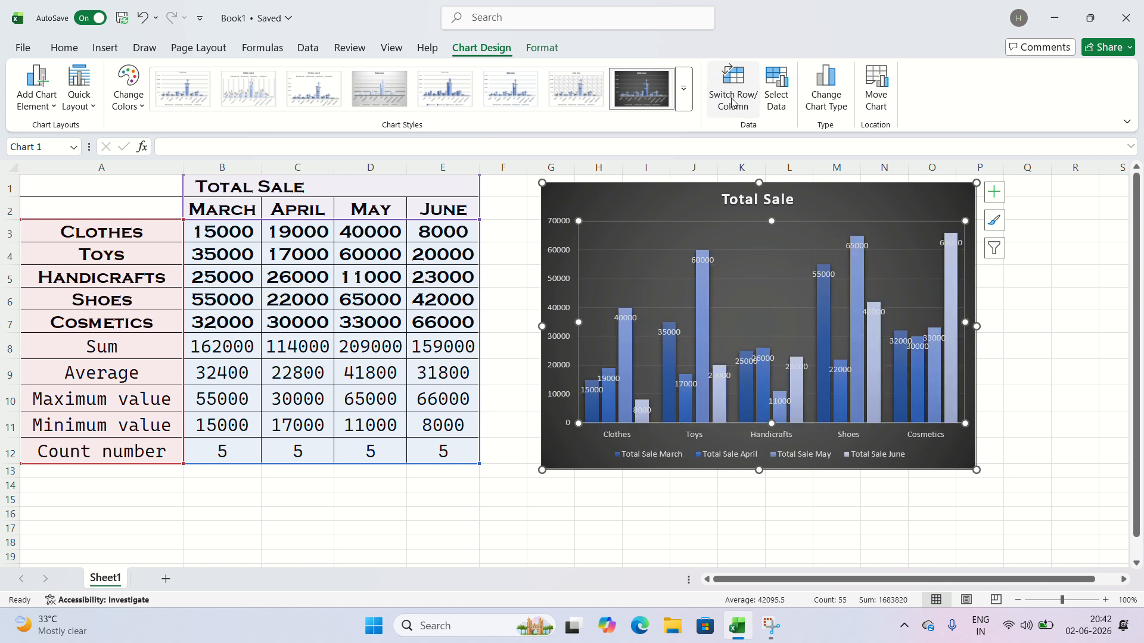
click(732, 102)
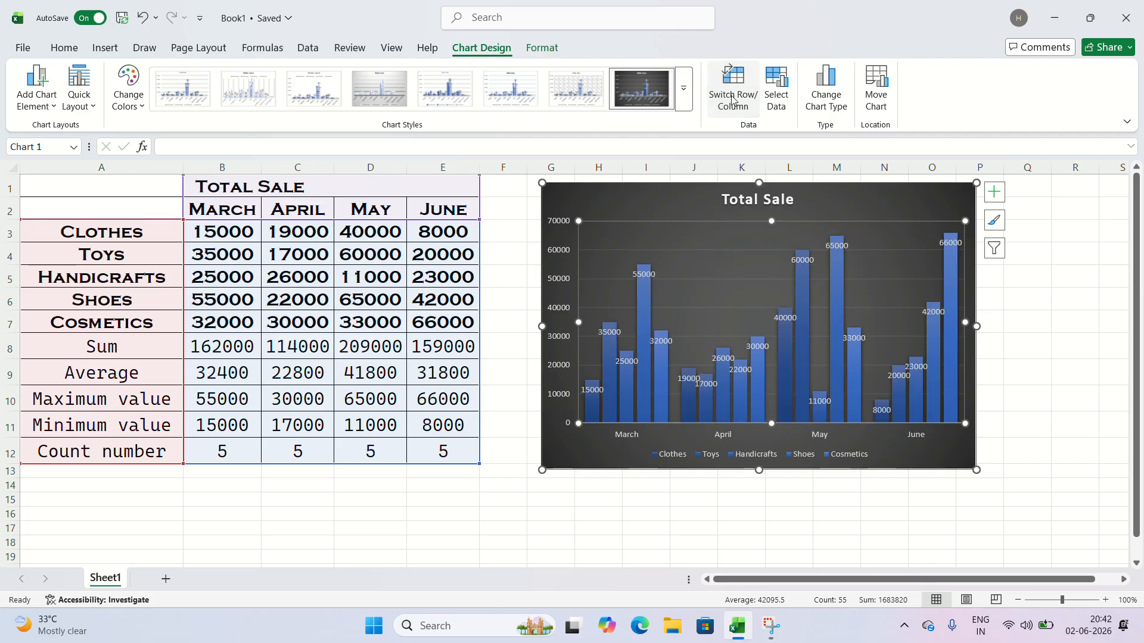
Change the clustered column chart to a line chart with the months as categories.
click(837, 103)
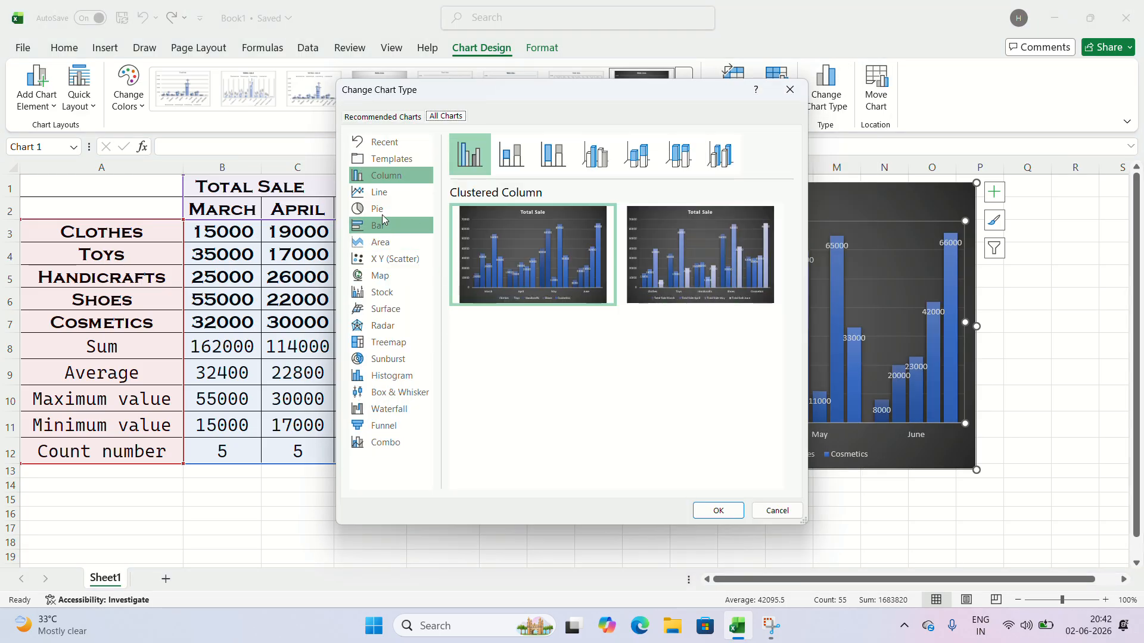
click(386, 196)
mouse_move(470, 276)
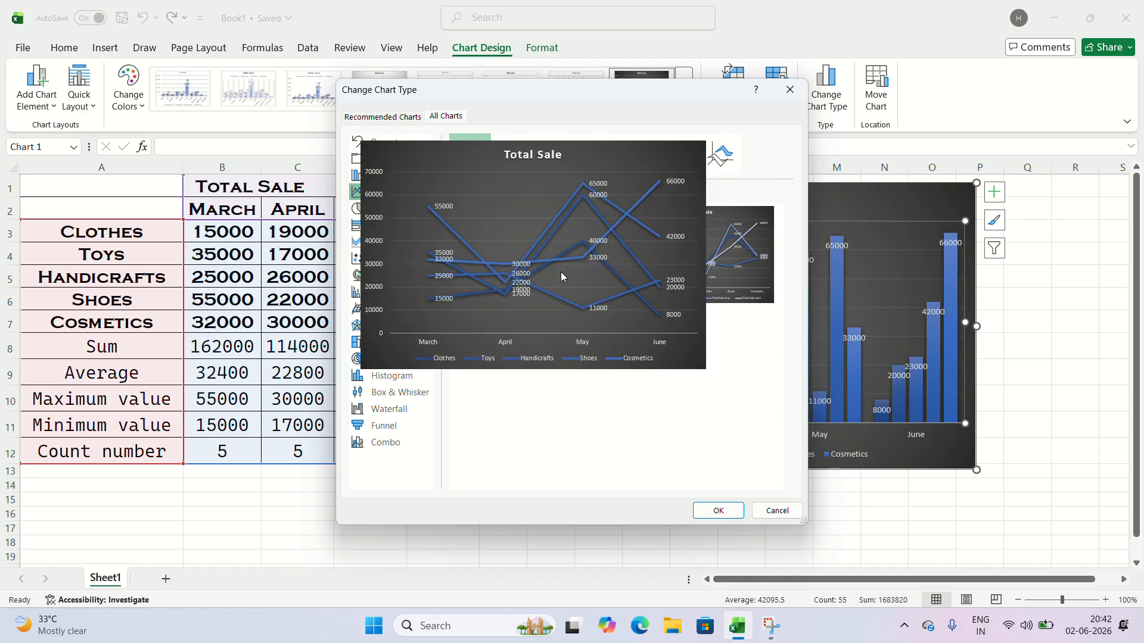
click(718, 510)
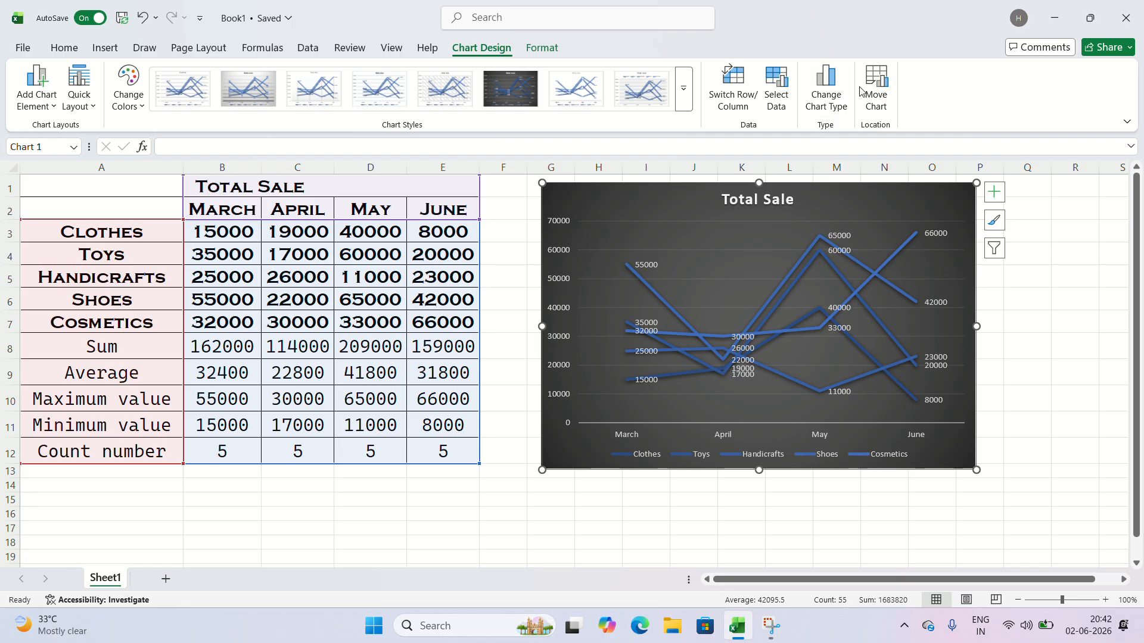
click(874, 102)
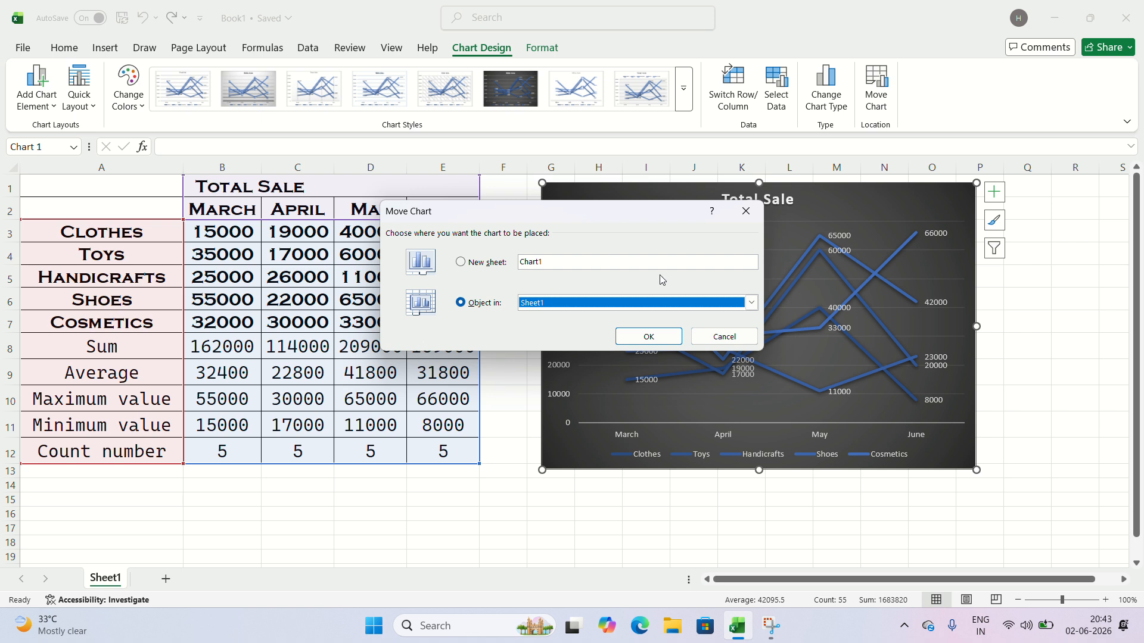
click(751, 302)
click(751, 304)
click(462, 263)
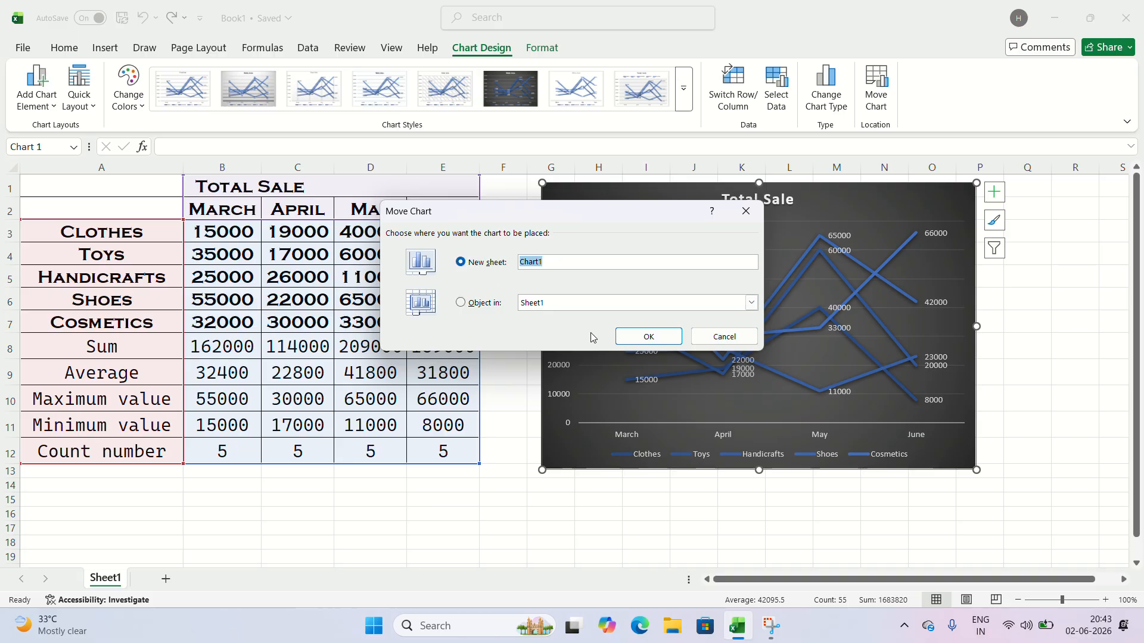
click(460, 303)
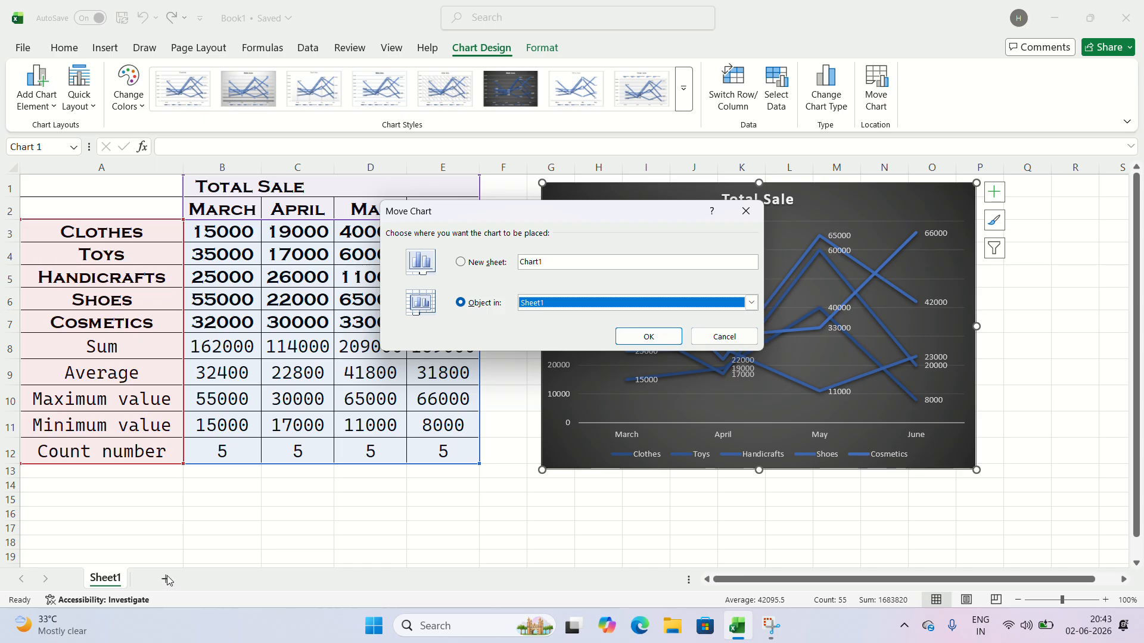
click(745, 211)
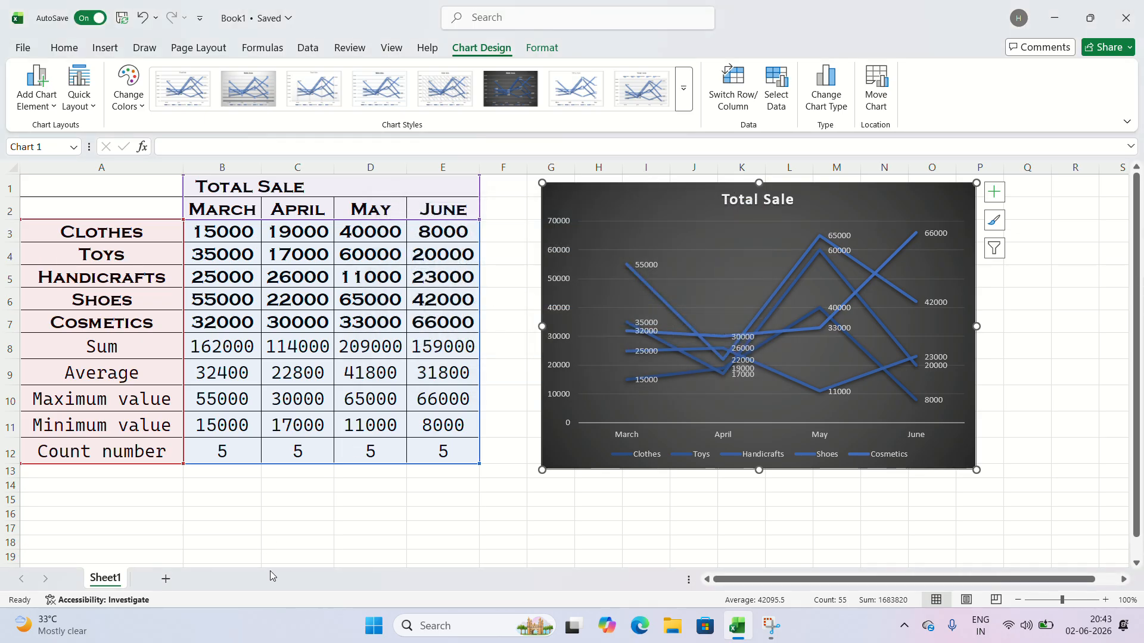
Add a new worksheet and move the chart from Sheet1 into Sheet2 as an object.
click(168, 581)
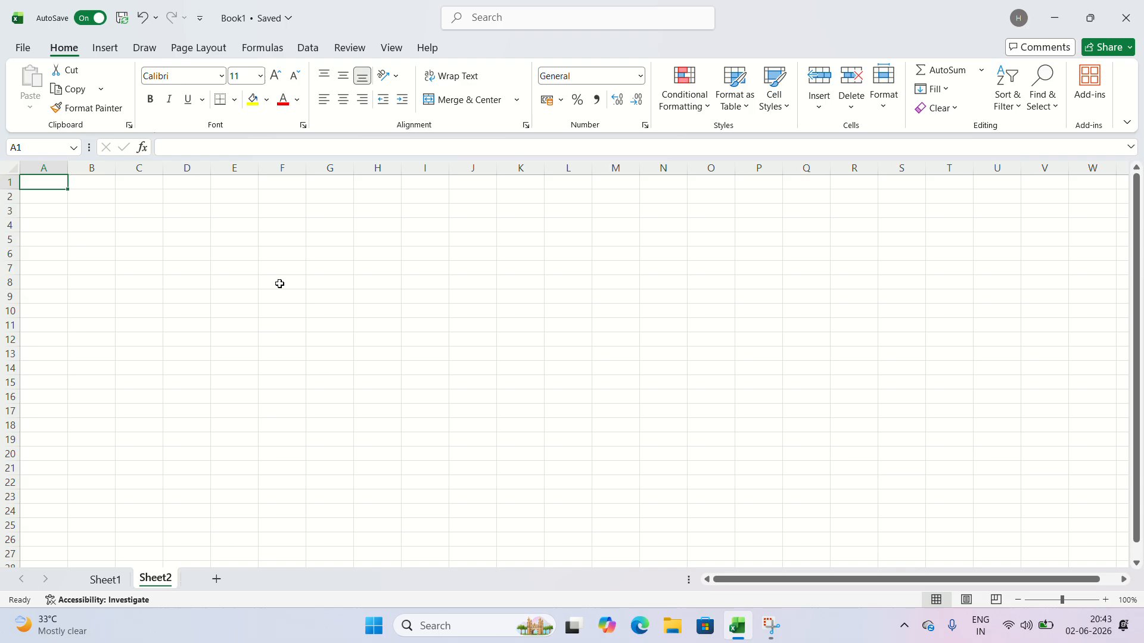
click(109, 579)
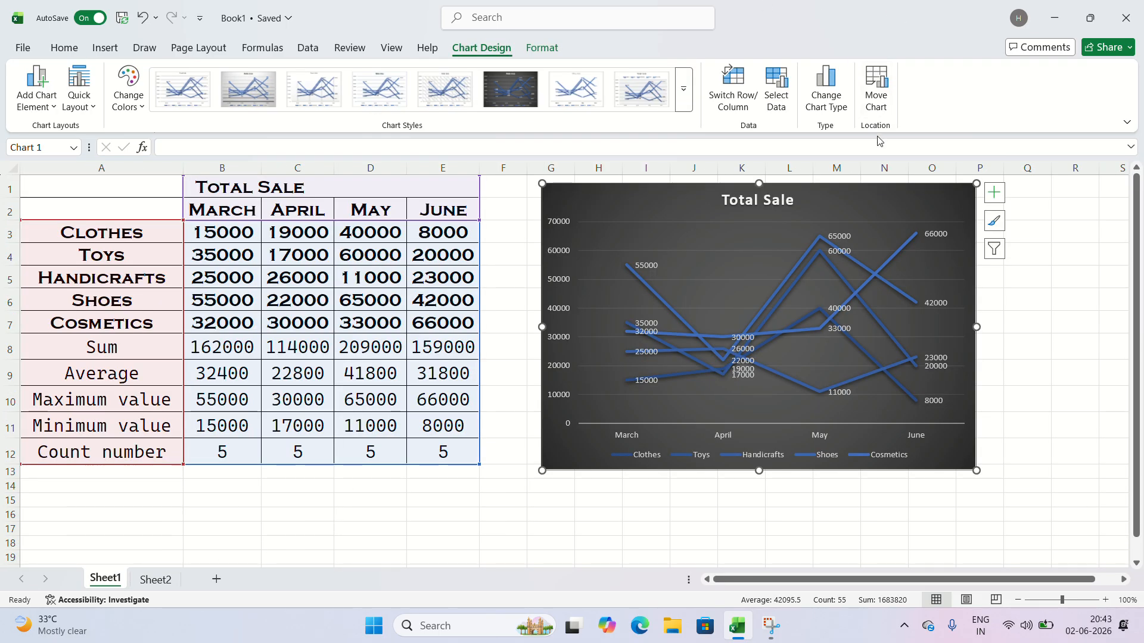
click(880, 102)
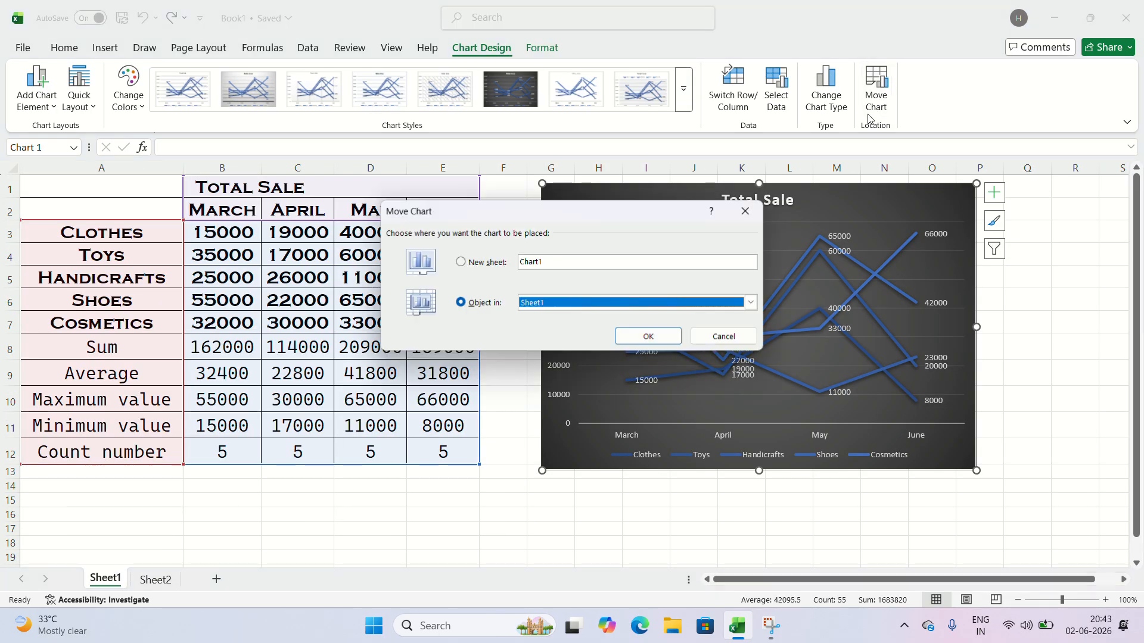
click(751, 303)
click(604, 327)
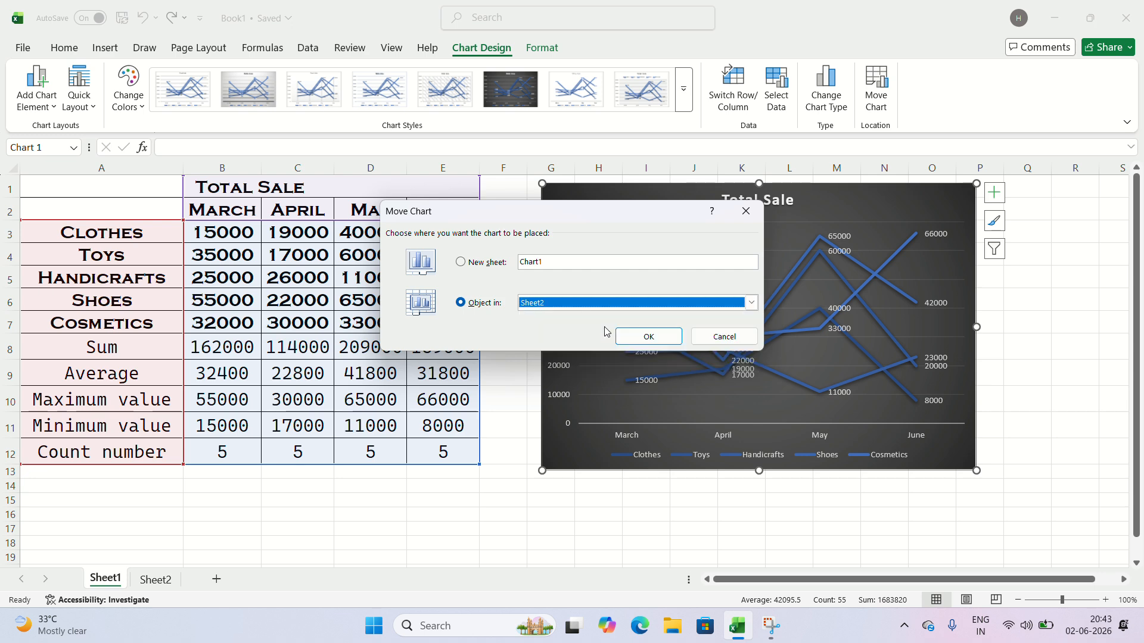
click(649, 336)
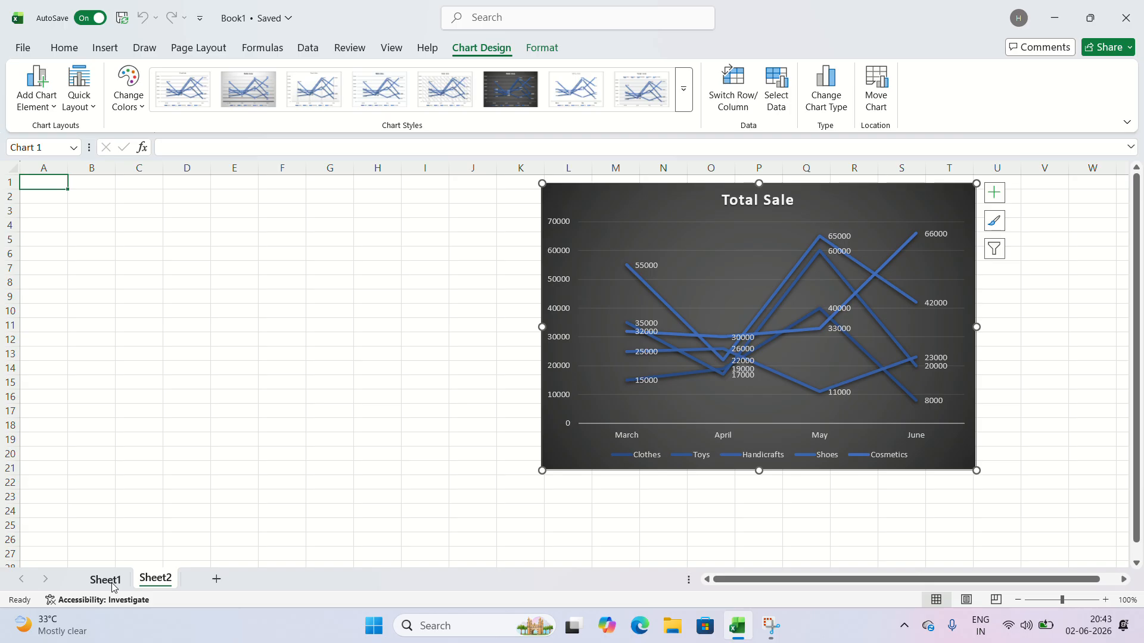
Move the chart from Sheet2 back into Sheet1 as an object.
click(876, 86)
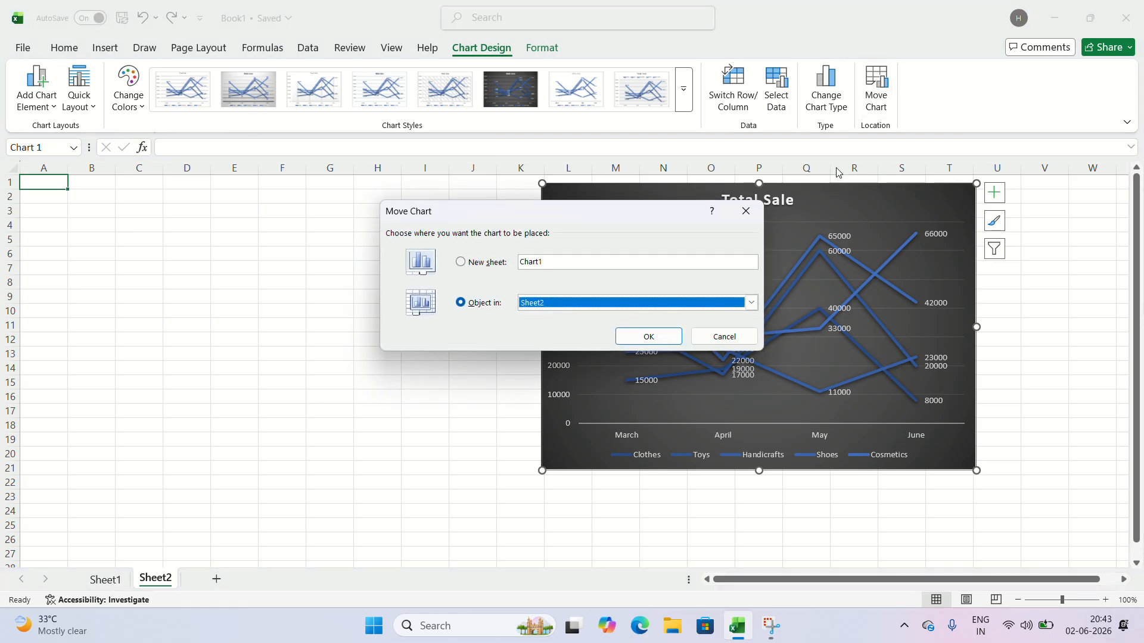
click(751, 303)
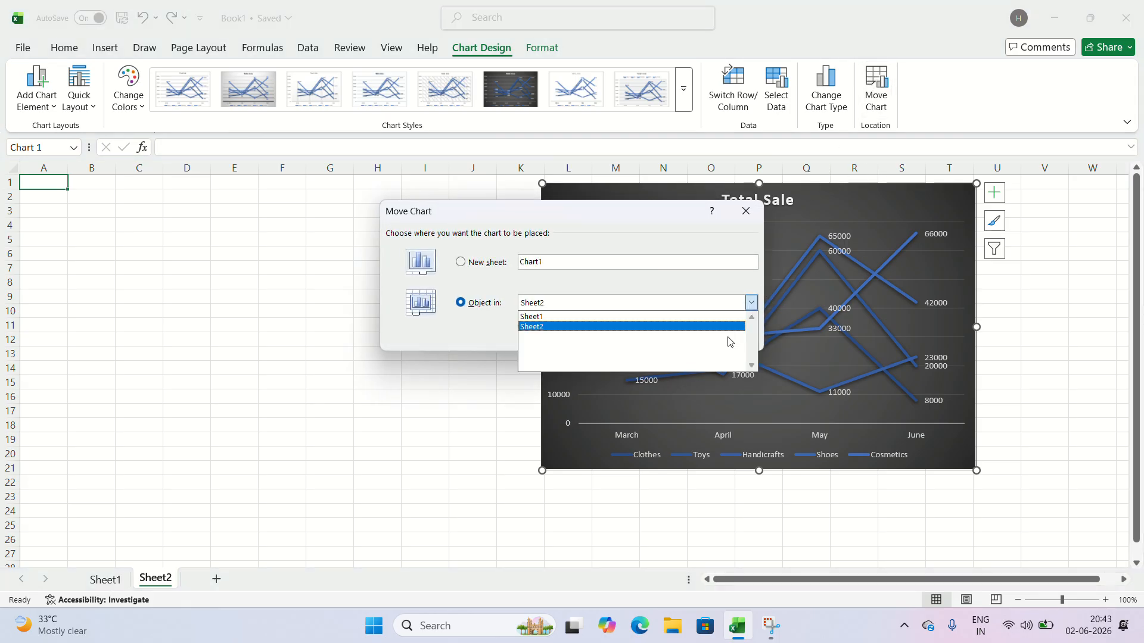
click(689, 318)
click(665, 335)
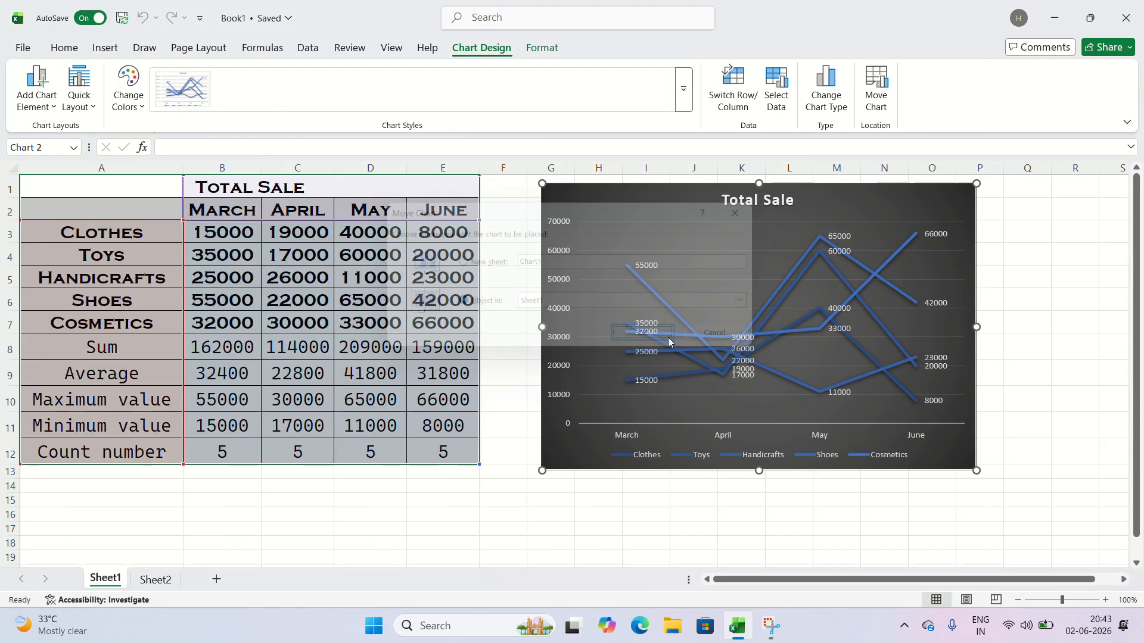
Delete the empty Sheet2 and select the plot area of the line chart on Sheet1.
click(155, 579)
right_click(175, 586)
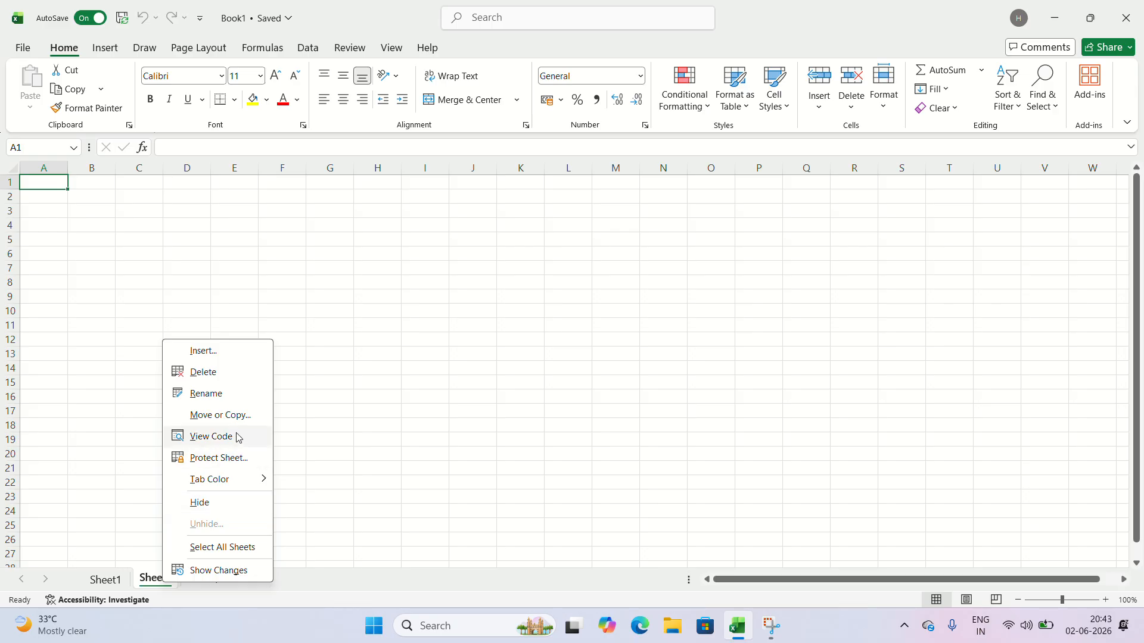
click(222, 371)
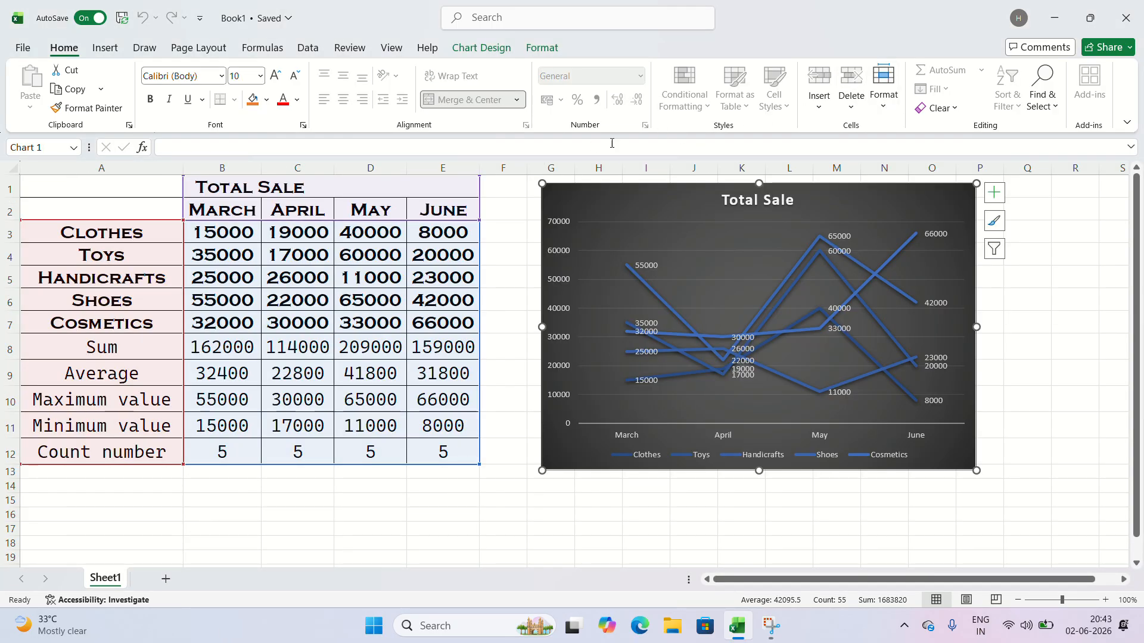
click(696, 235)
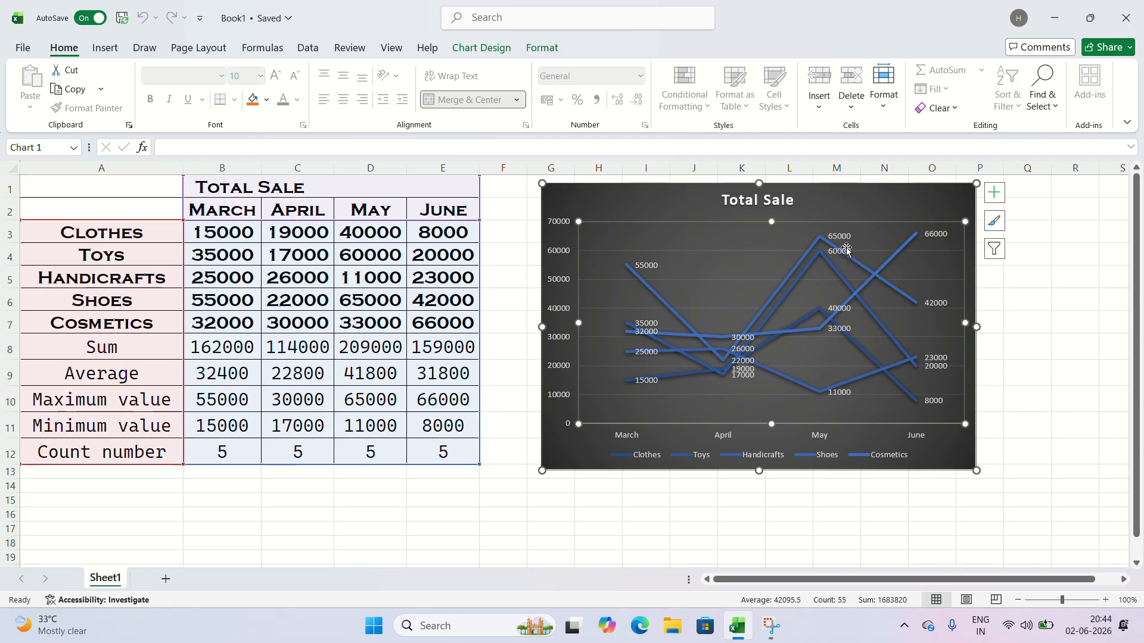
Change the line chart on Sheet1 to a 3-D clustered column chart.
click(105, 48)
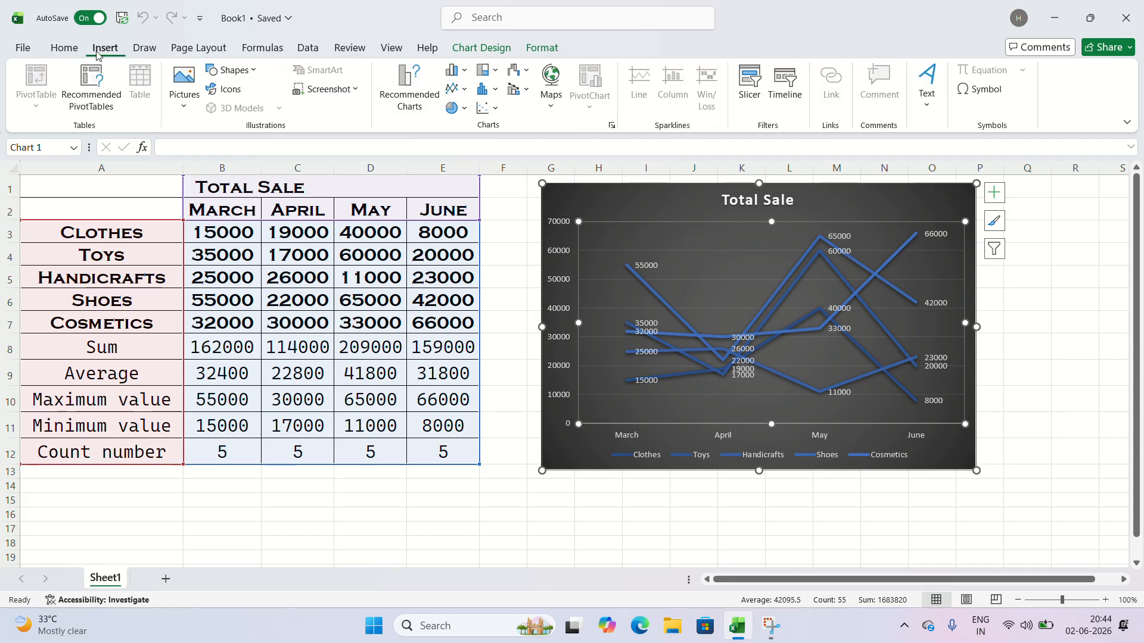
click(410, 86)
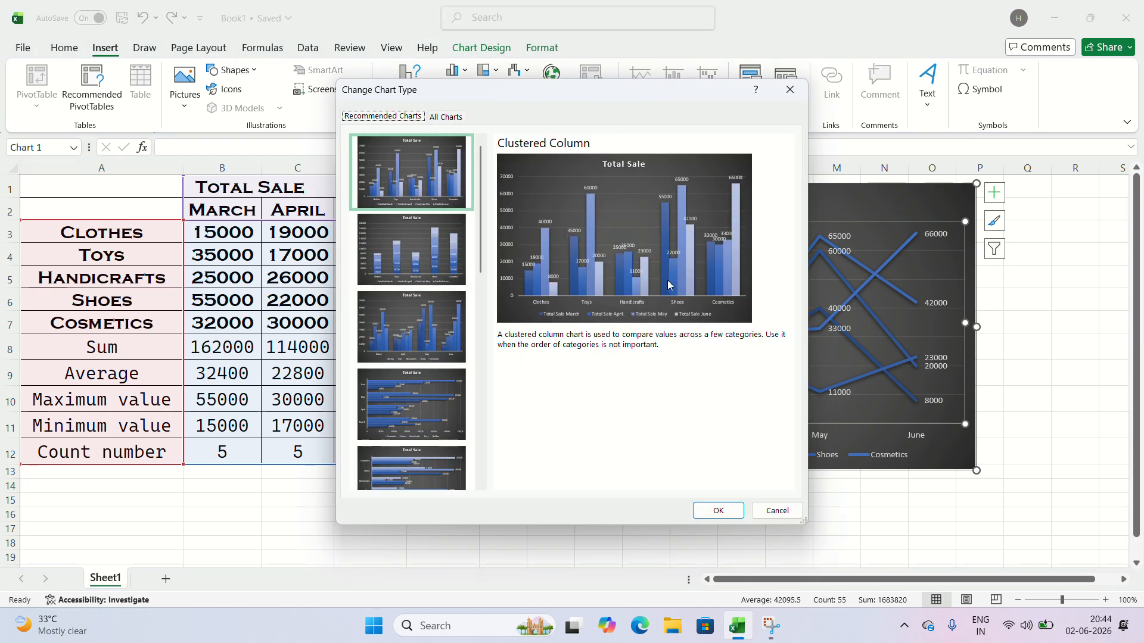
click(790, 89)
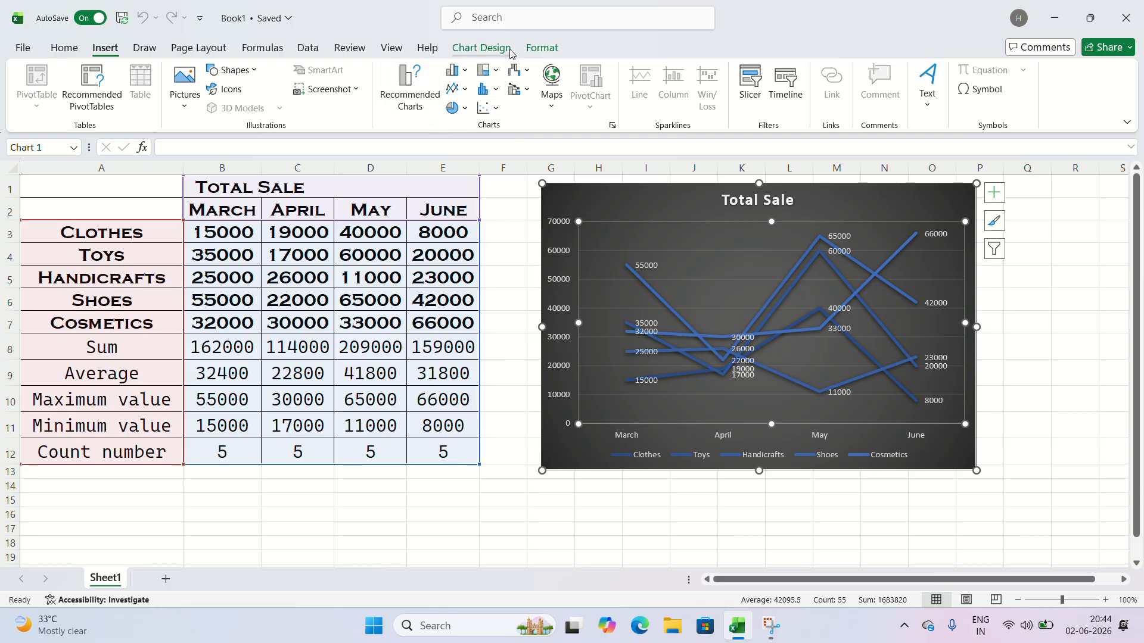
click(462, 74)
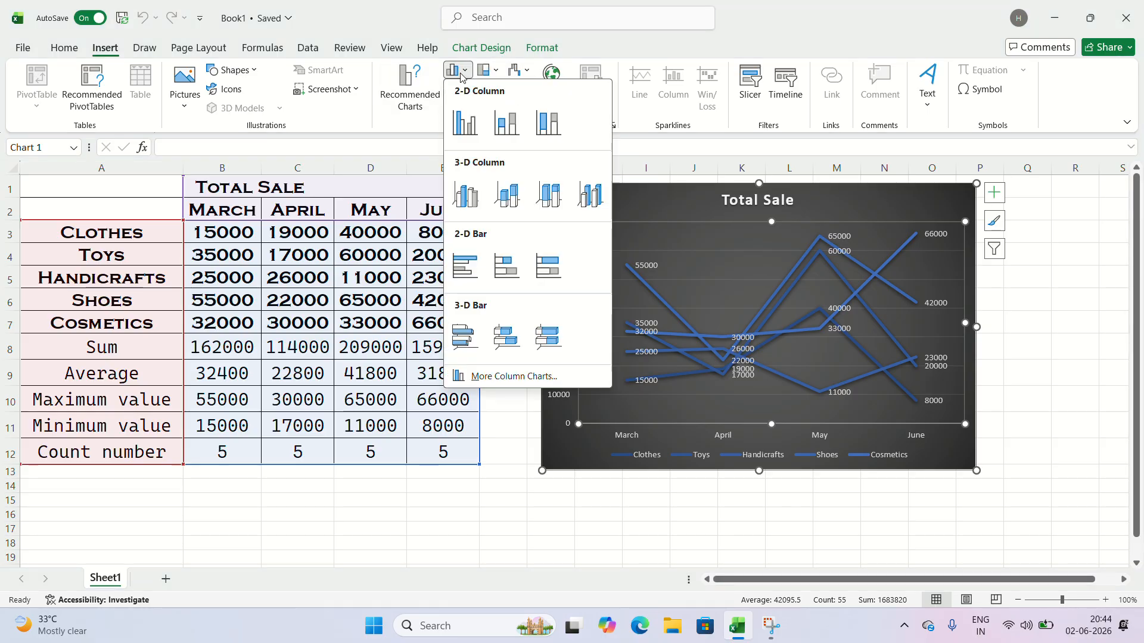
click(466, 193)
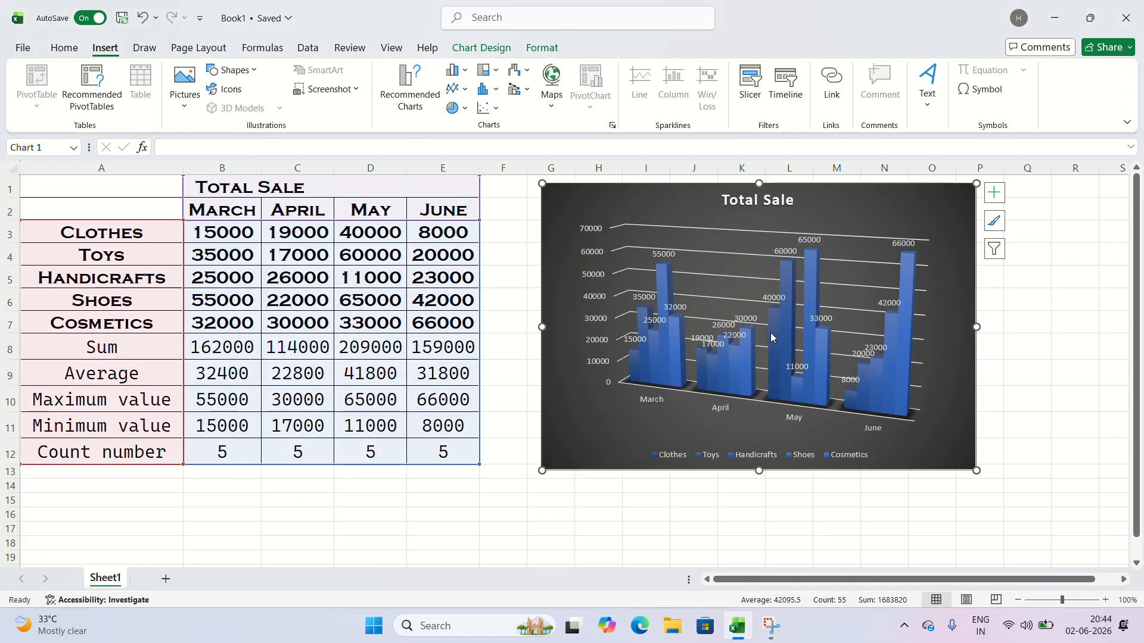
click(454, 89)
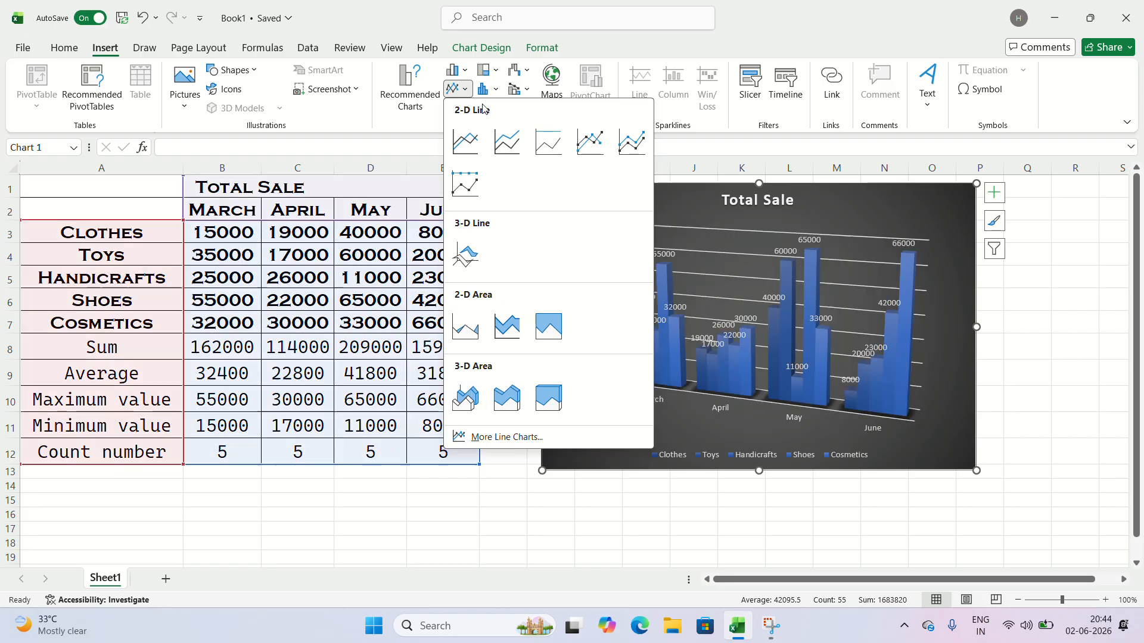
click(468, 93)
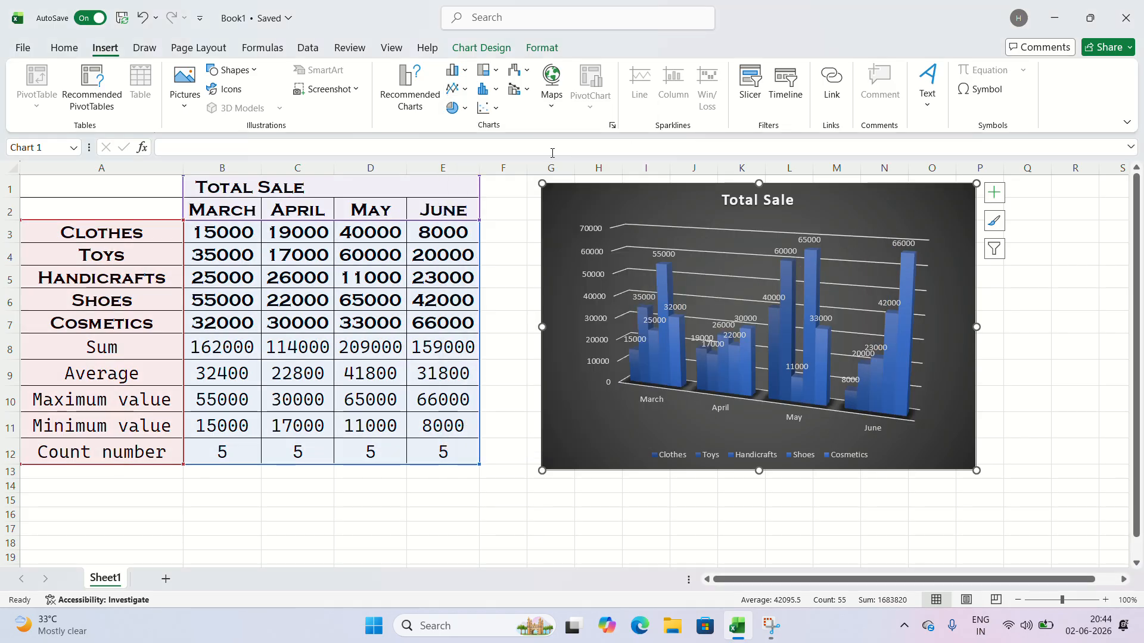
Create a PivotChart from the range Sheet1!$A$1:$E$12, placed on the existing worksheet at cell N16.
click(872, 516)
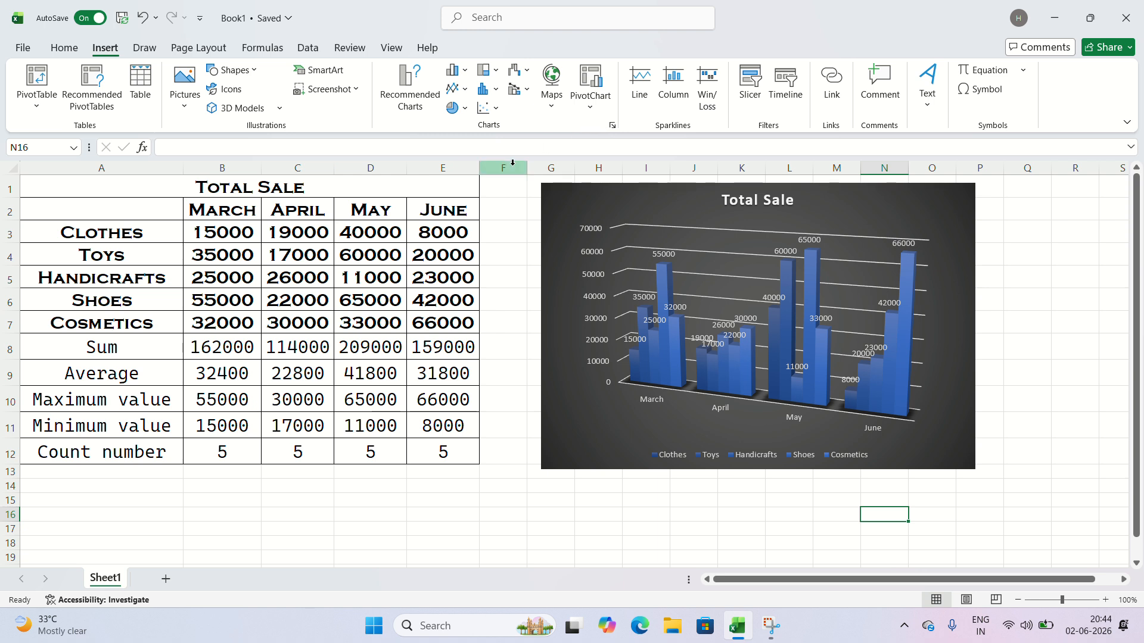
click(590, 107)
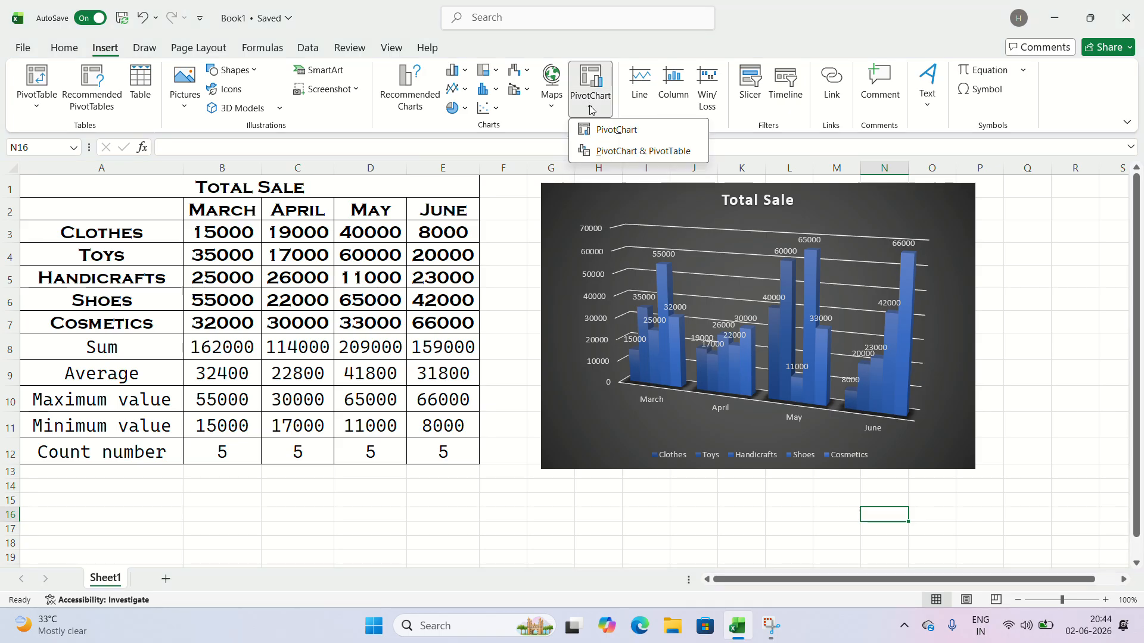
click(615, 137)
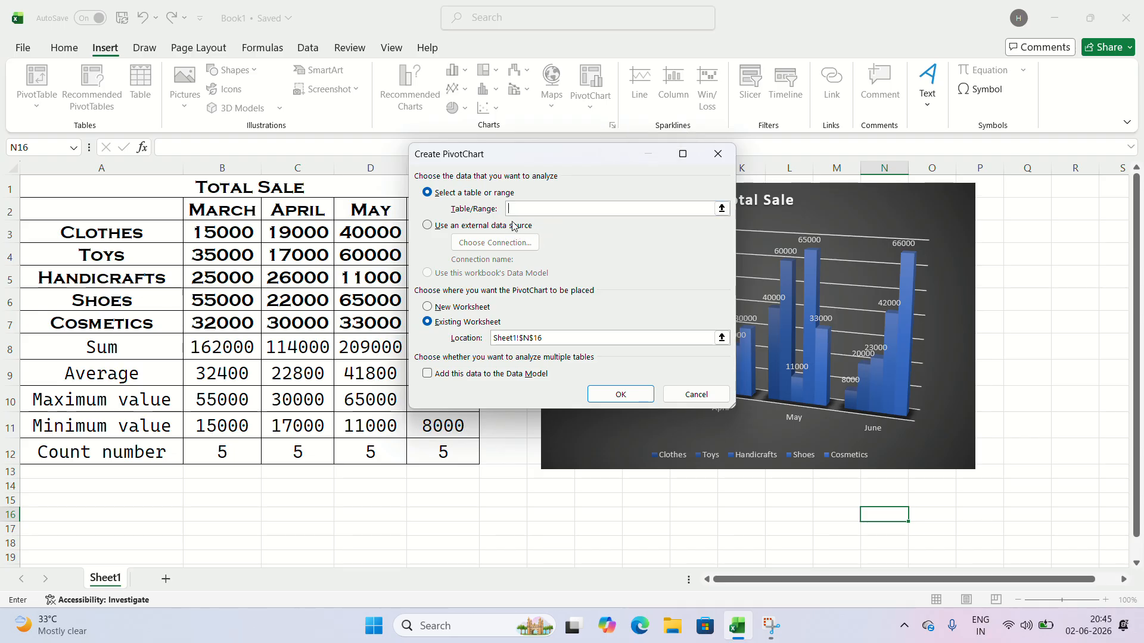
click(721, 208)
click(721, 178)
click(427, 225)
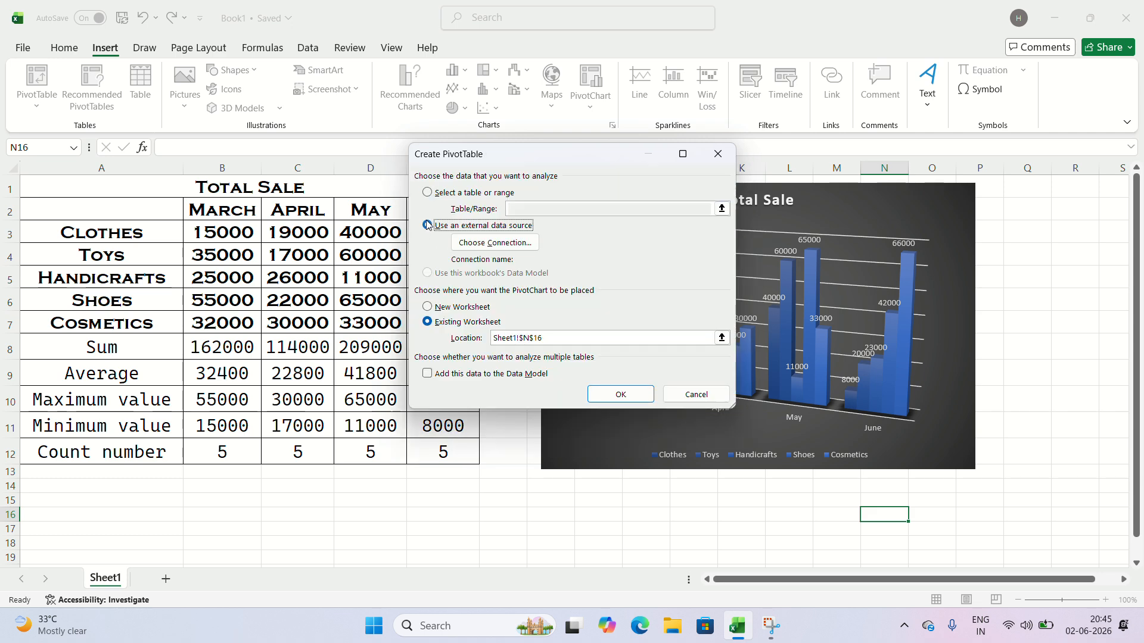
click(427, 192)
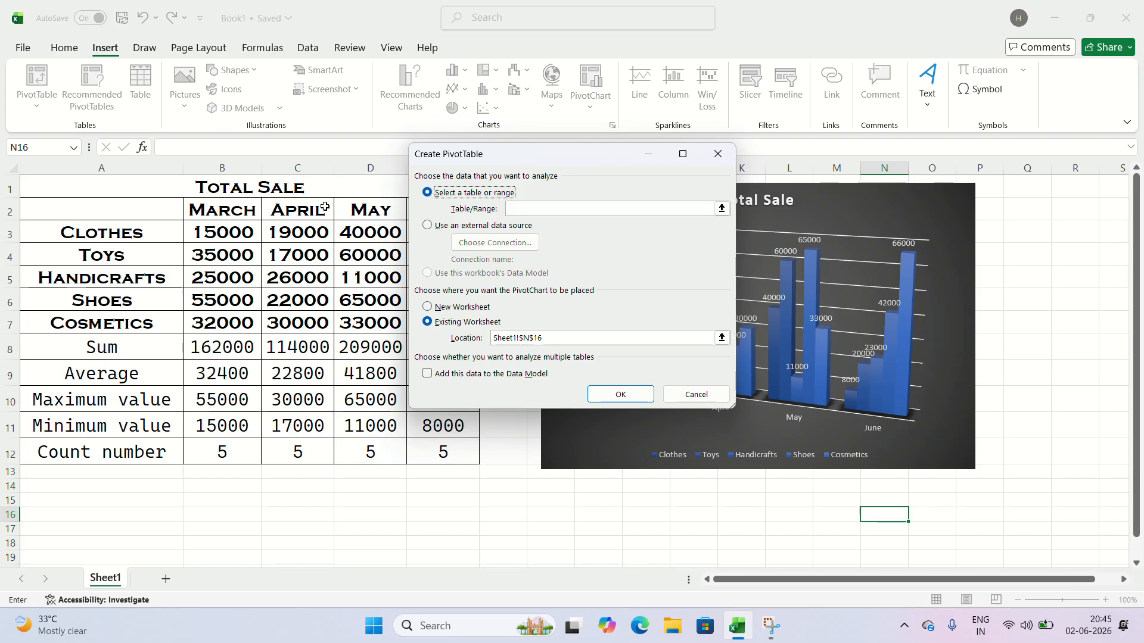
drag(131, 194, 263, 446)
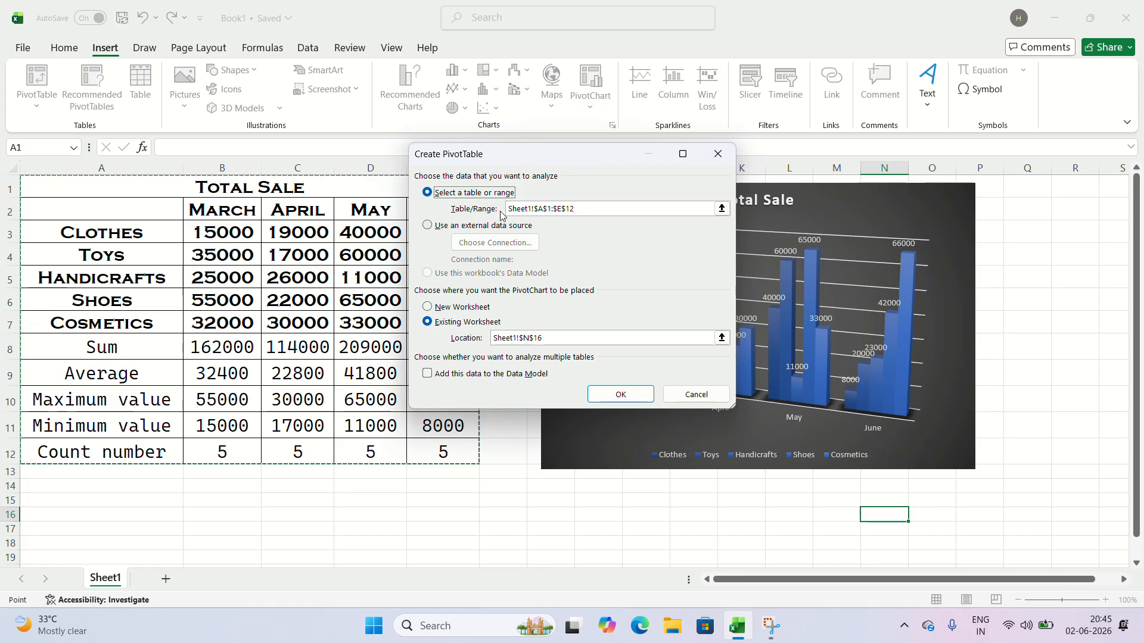
click(537, 211)
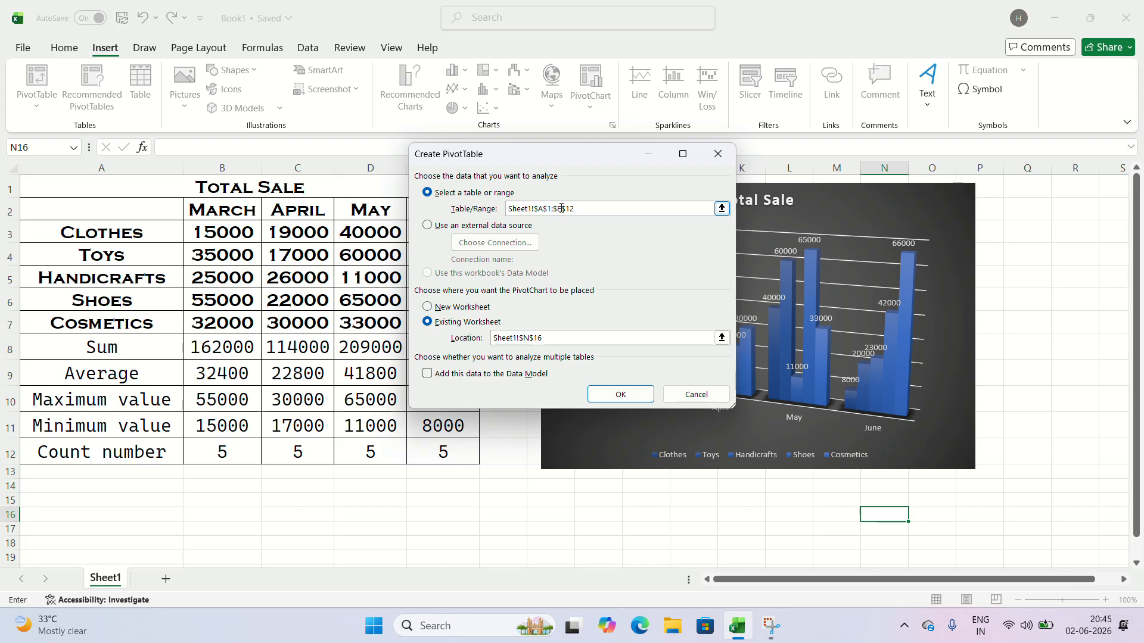
click(635, 392)
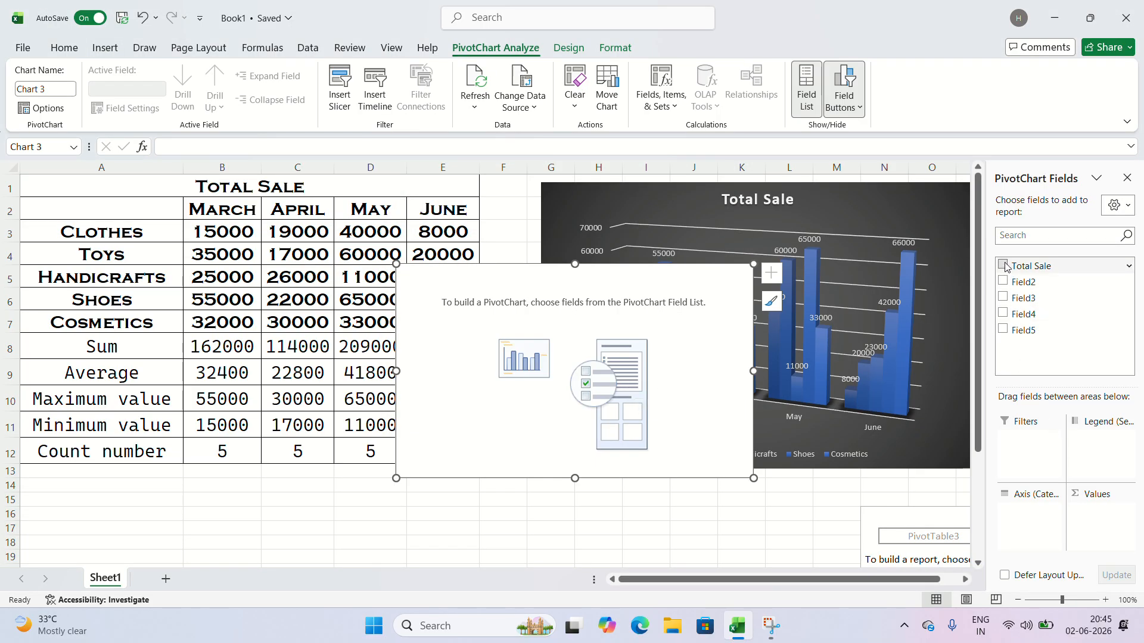
Add the fields Total Sale, Field2, Field3, Field4 and Field5 to the PivotChart.
click(1003, 266)
click(1002, 281)
click(1002, 298)
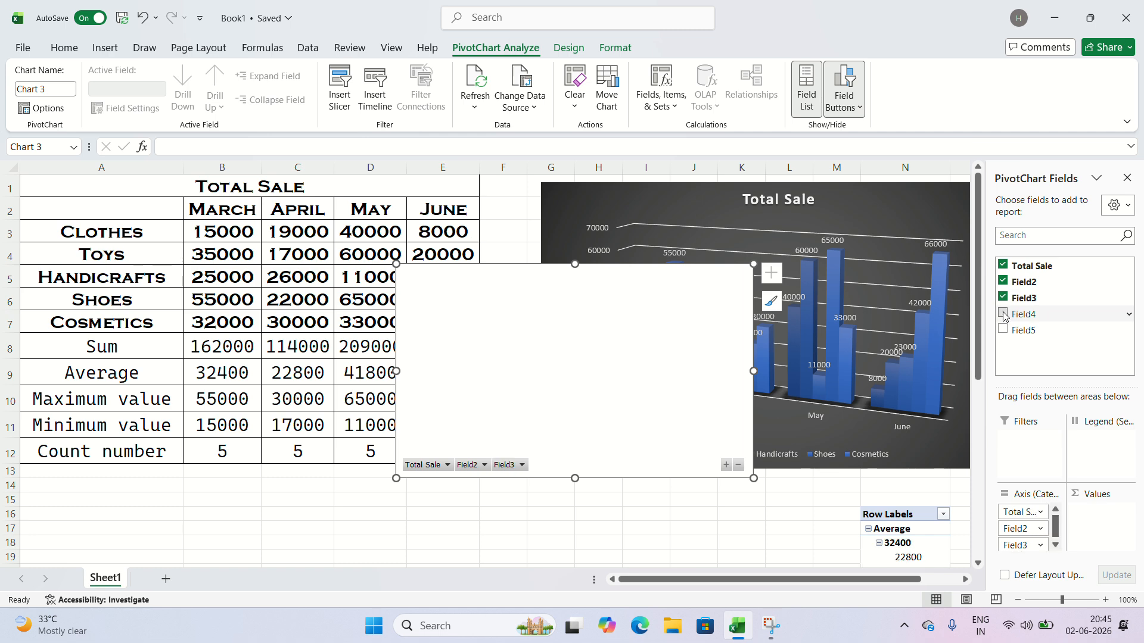
click(1003, 314)
click(1003, 330)
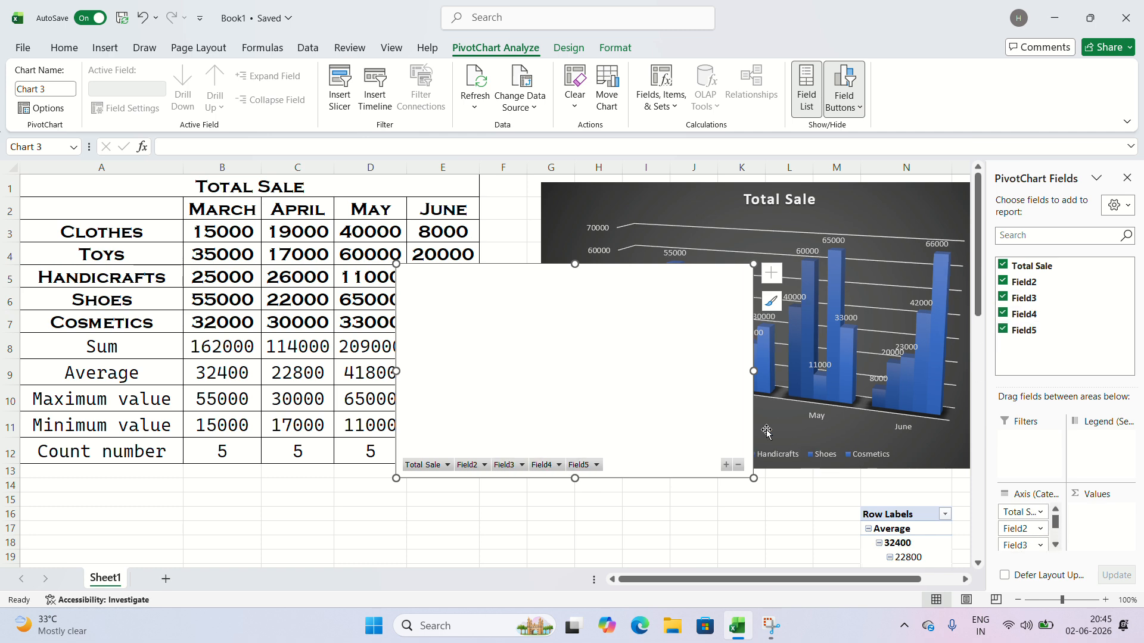
Look through the nested row labels of the new PivotTable and expand the PivotChart's entire axis field.
scroll(650, 407, down, 4)
scroll(650, 408, up, 4)
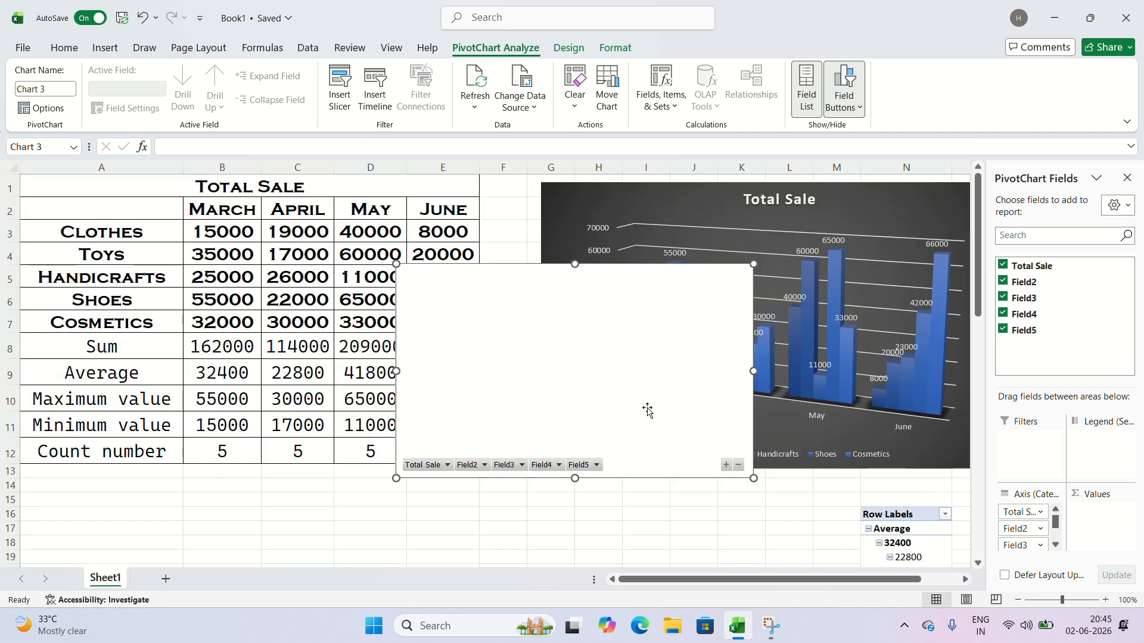
scroll(648, 411, down, 9)
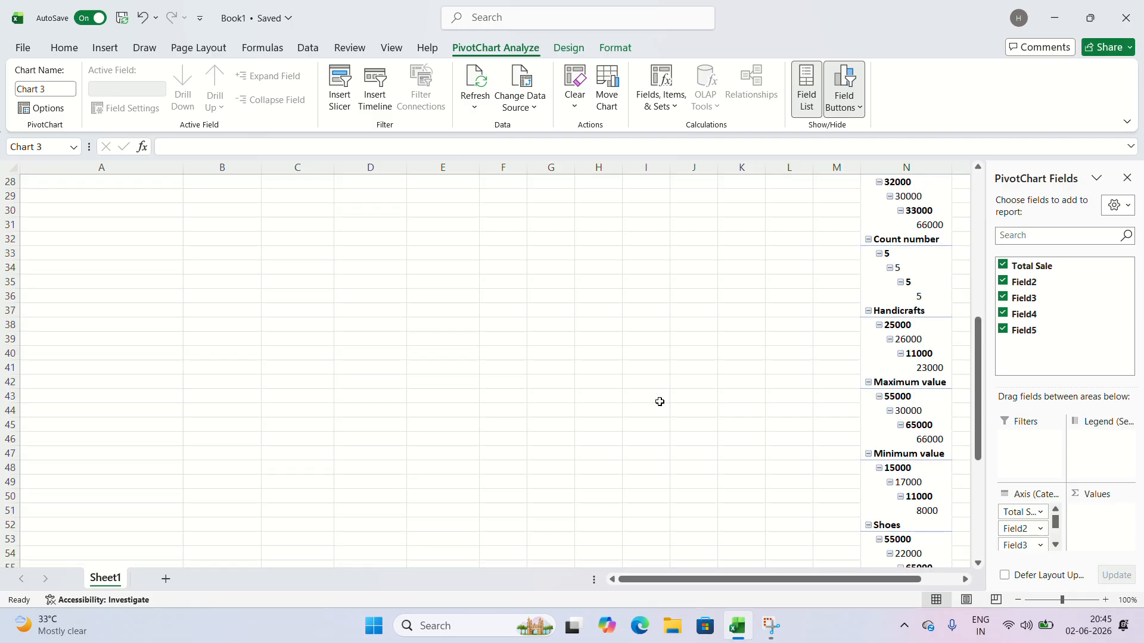
scroll(947, 327, down, 11)
scroll(943, 272, up, 16)
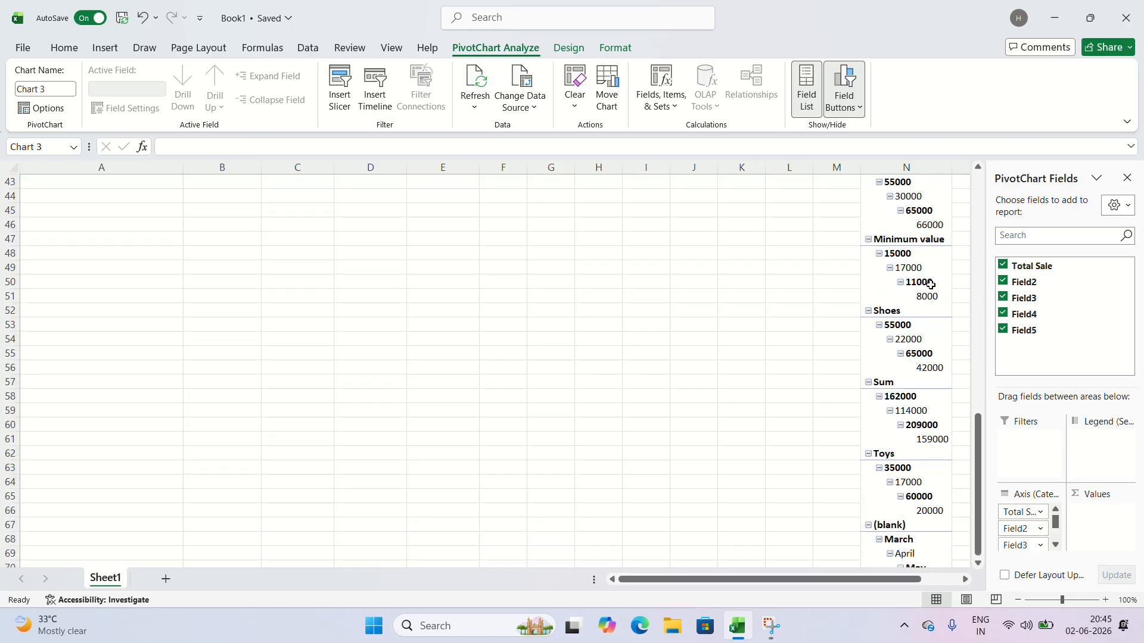
scroll(928, 284, up, 3)
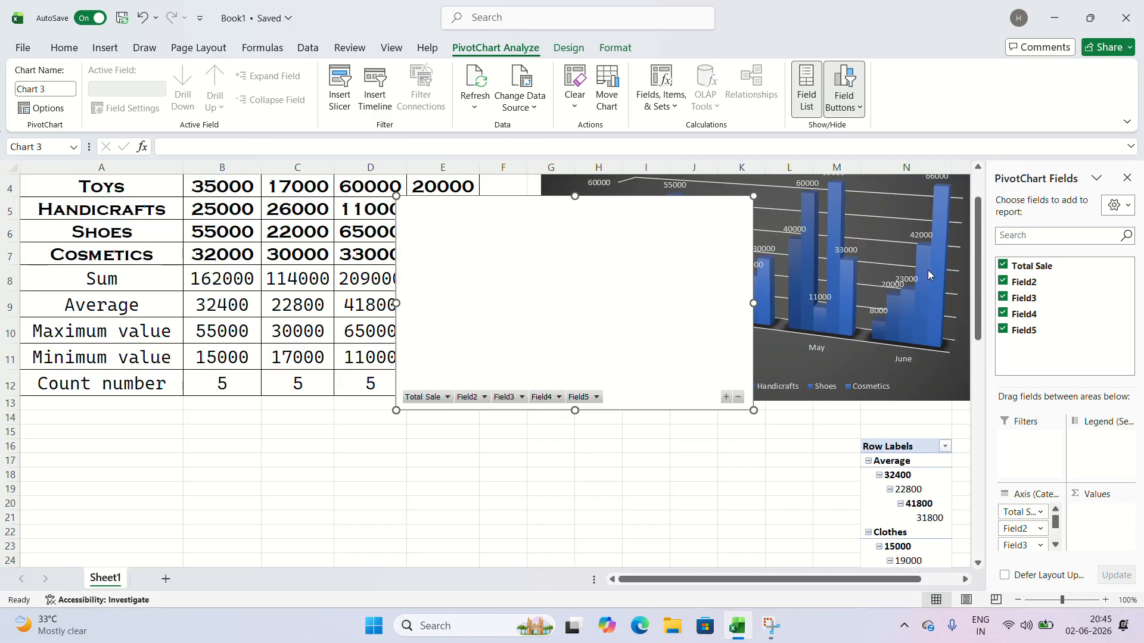
scroll(926, 276, down, 5)
scroll(925, 273, up, 6)
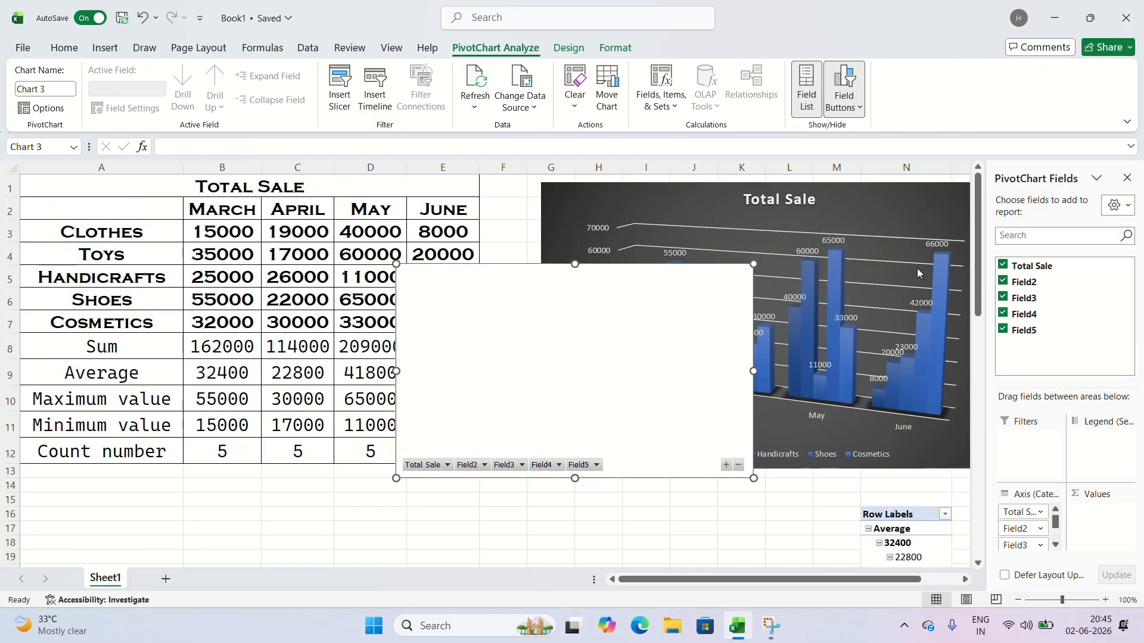
click(726, 467)
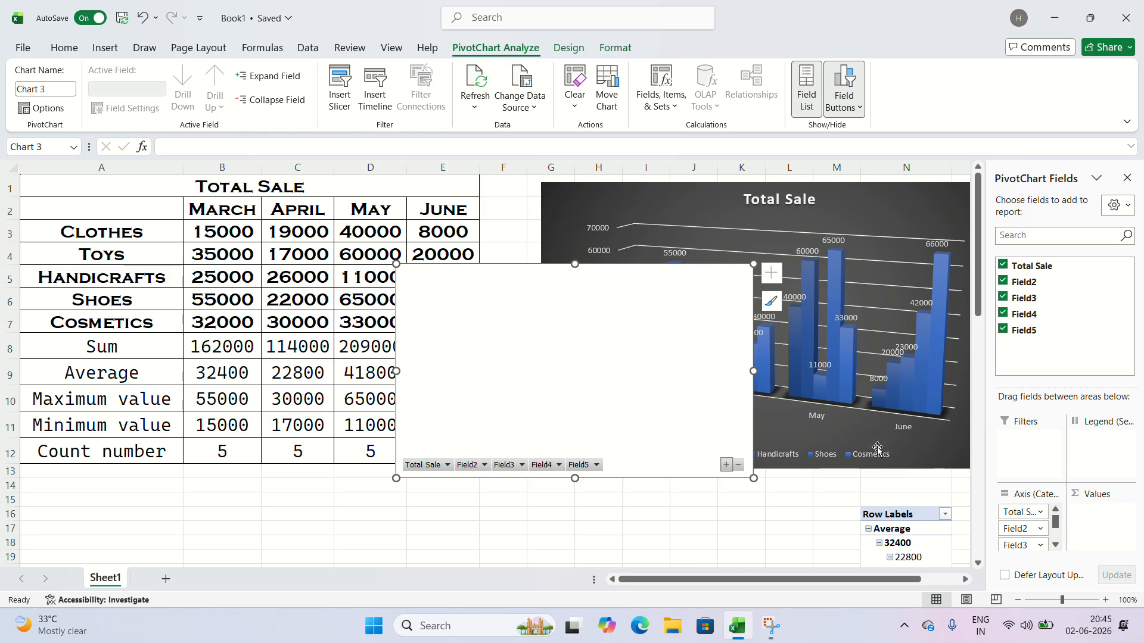
scroll(931, 495, down, 1)
scroll(930, 496, down, 4)
scroll(930, 496, up, 4)
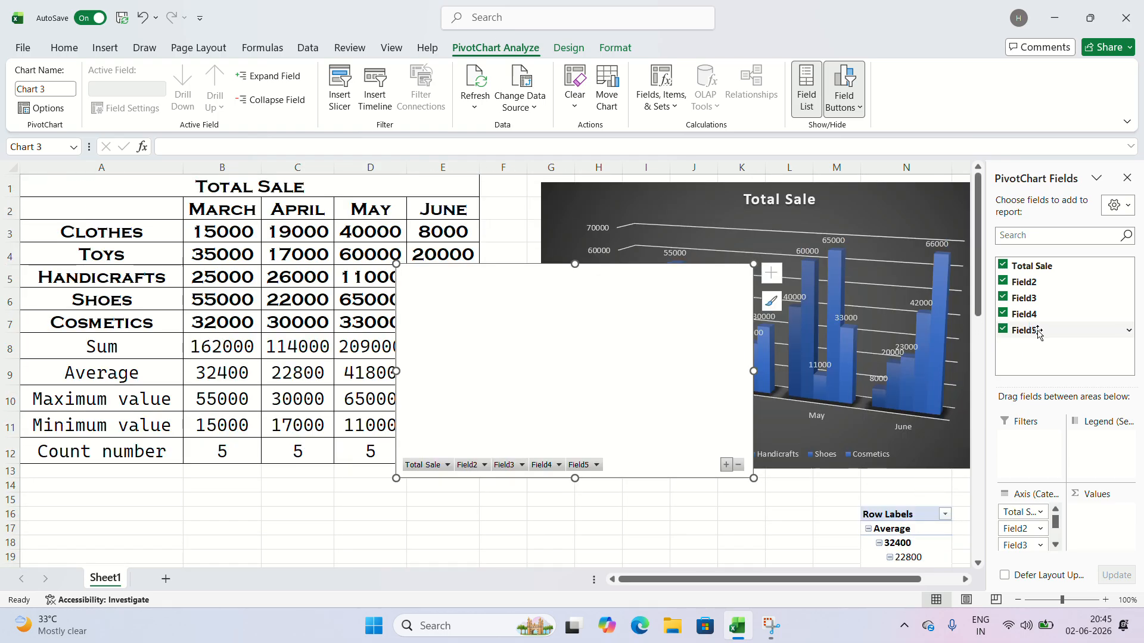
Review the sorting, value filter and item selection options of Field4, keeping all its items selected.
click(1081, 317)
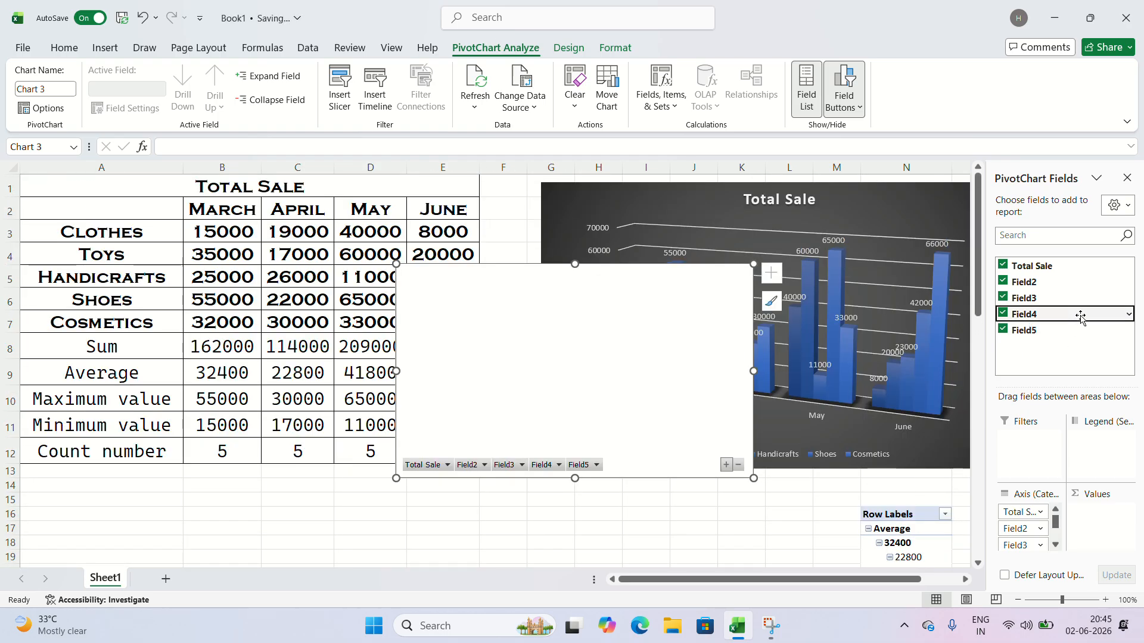
click(1128, 316)
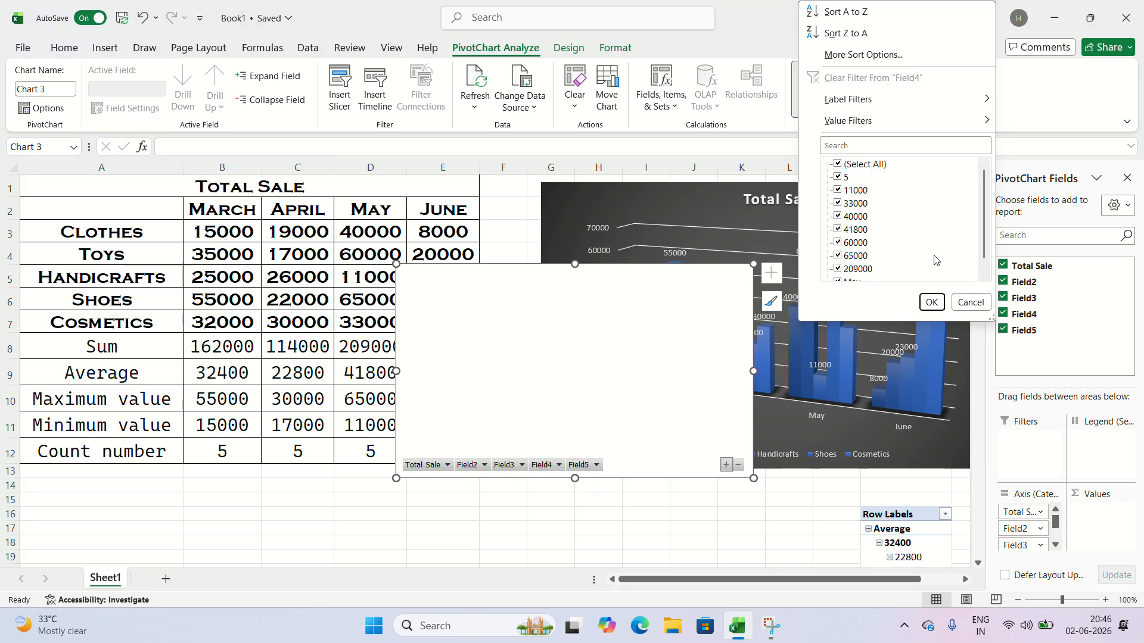
scroll(895, 244, down, 1)
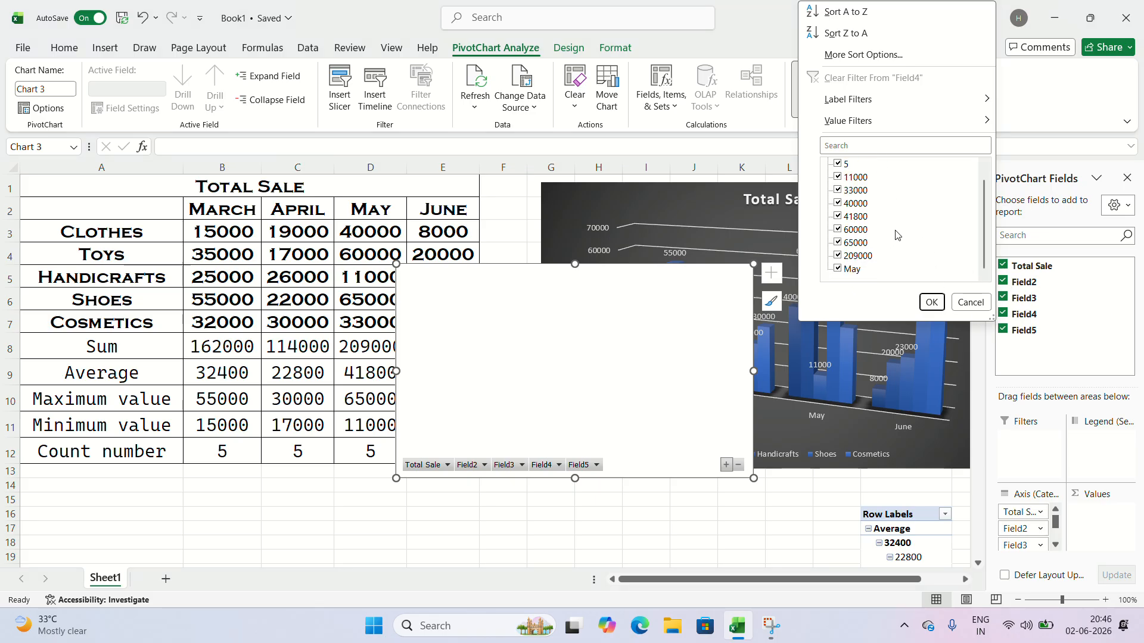
scroll(897, 235, up, 1)
scroll(895, 238, down, 1)
scroll(868, 253, up, 1)
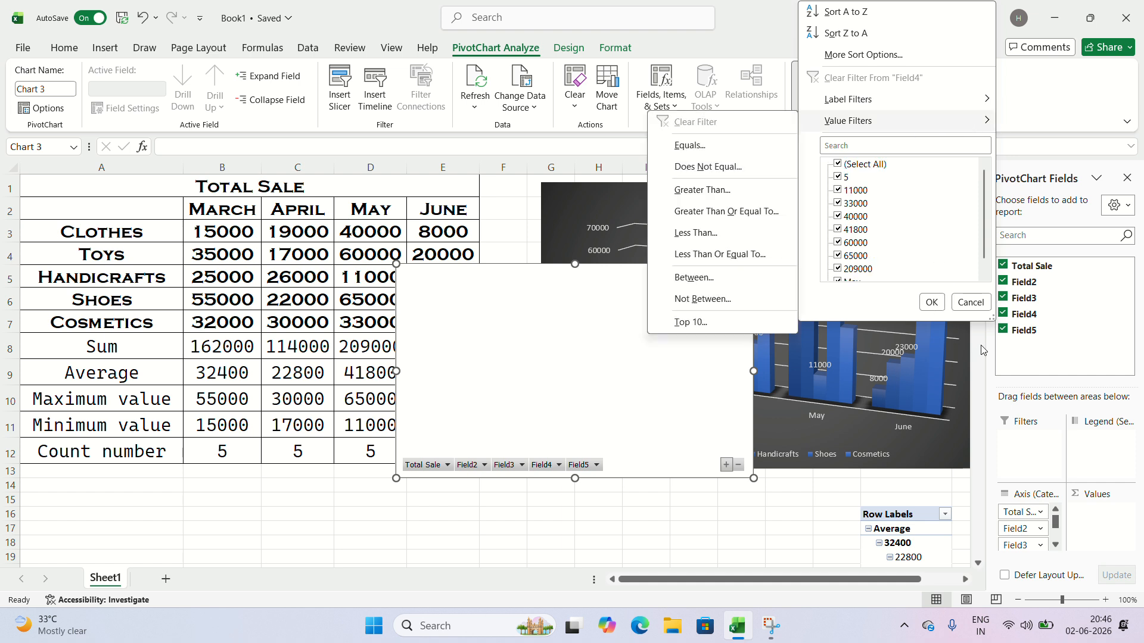
click(932, 303)
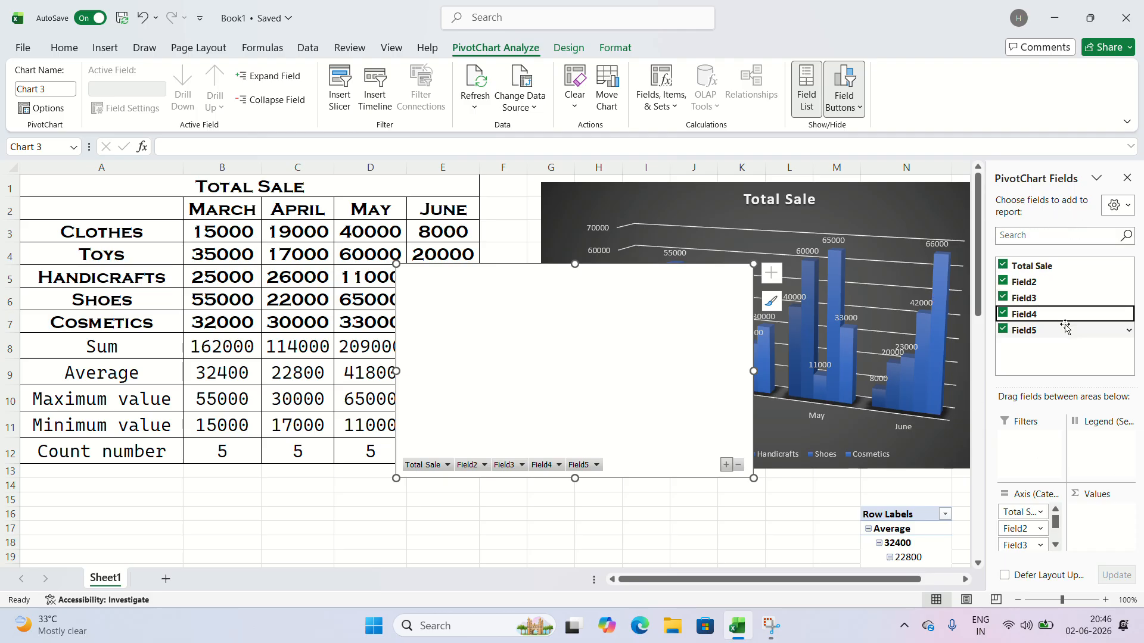
Check the PivotChart field pane's options and read the PivotTable down to its Grand Total row.
click(1096, 179)
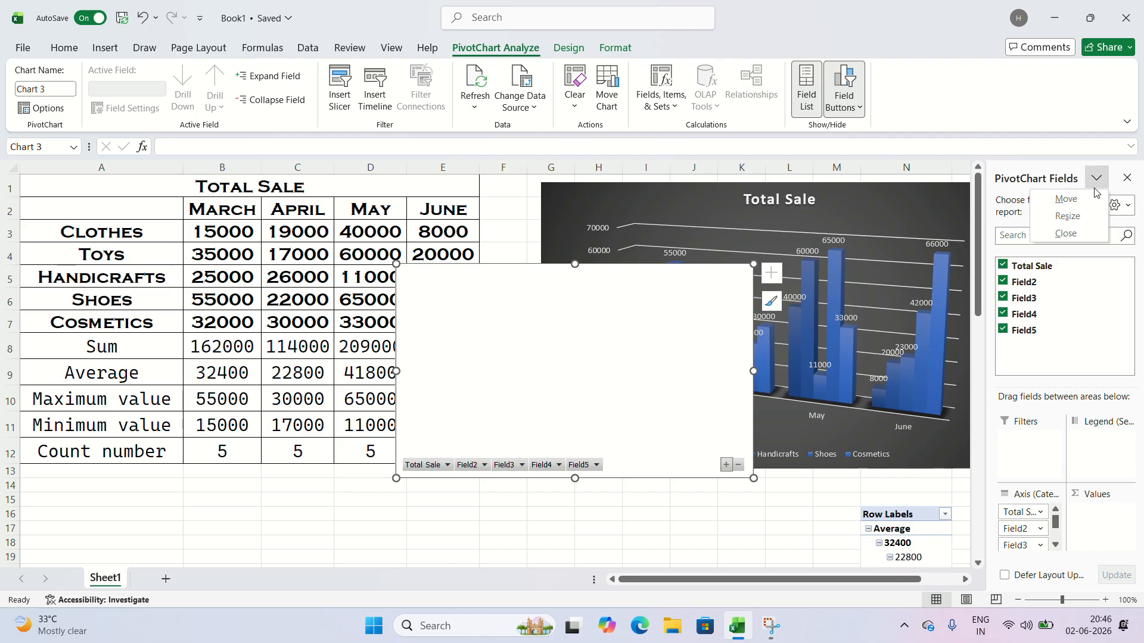
click(1072, 364)
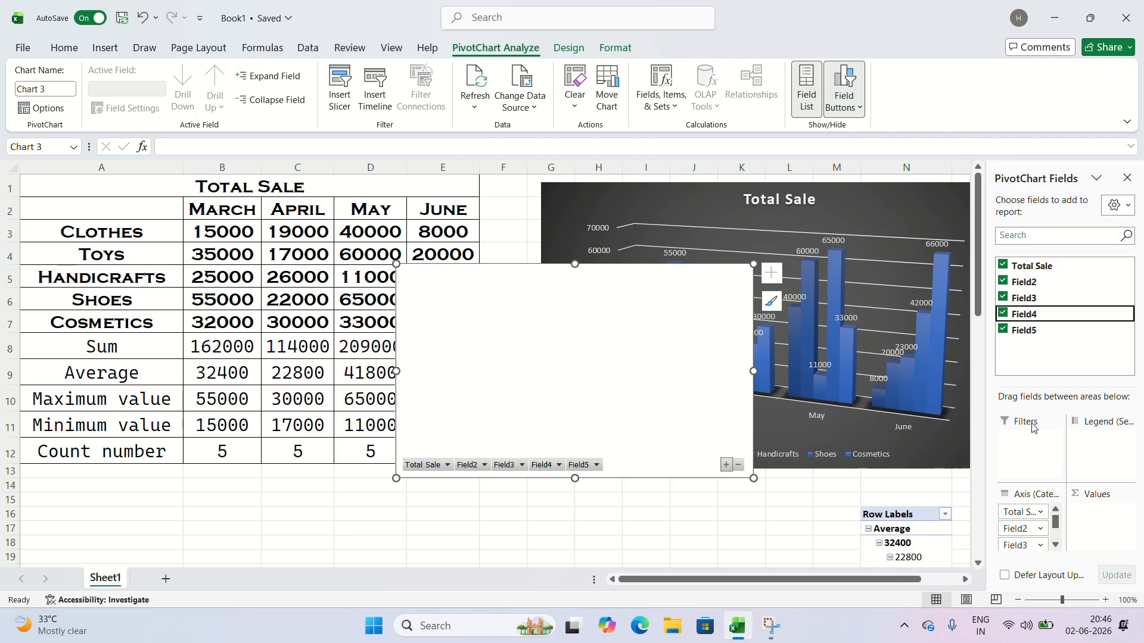
scroll(872, 516, down, 5)
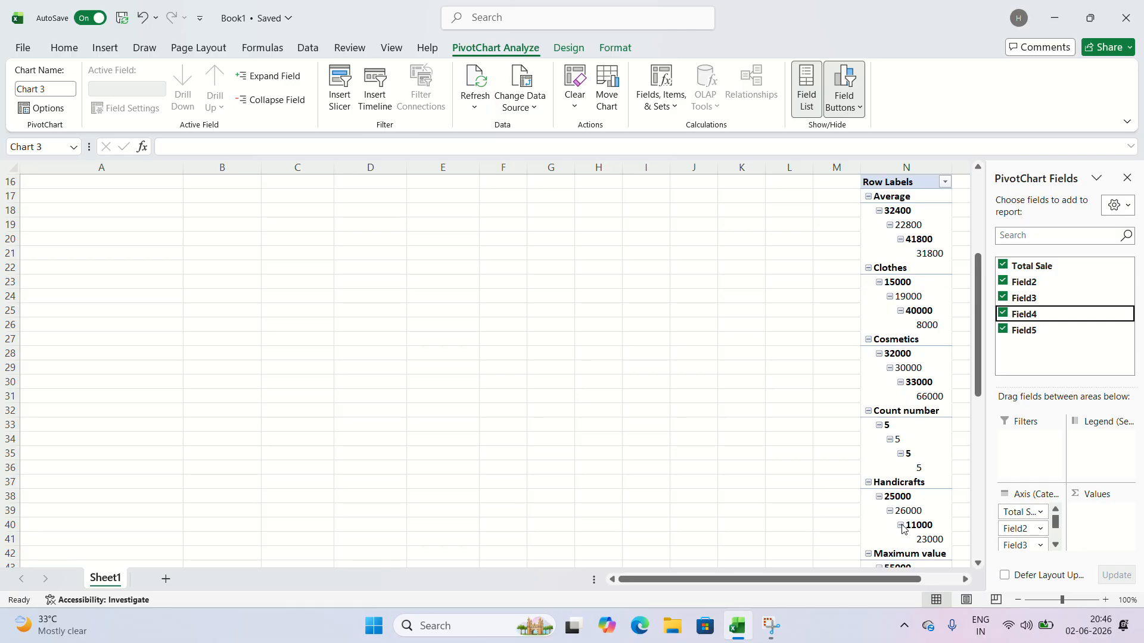
scroll(903, 530, down, 4)
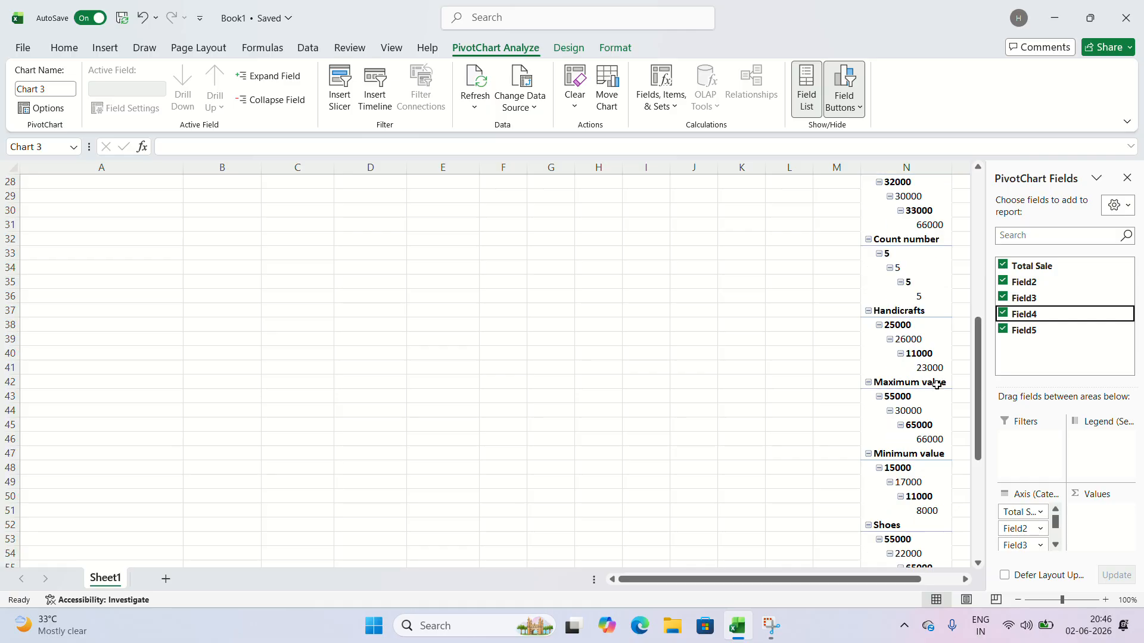
scroll(936, 384, down, 11)
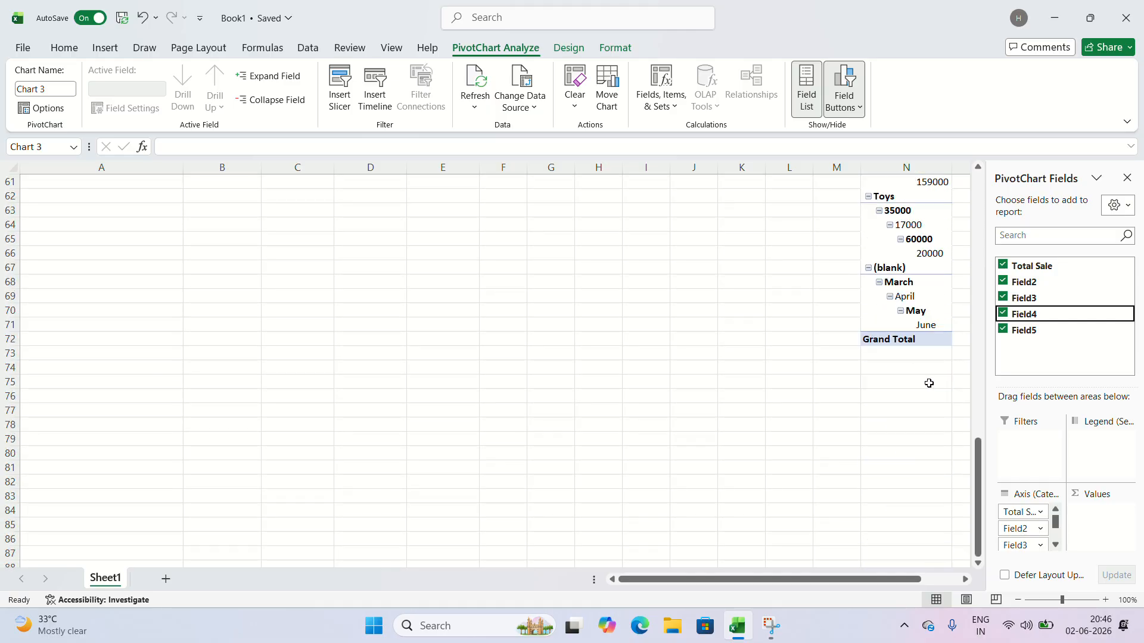
scroll(929, 383, up, 20)
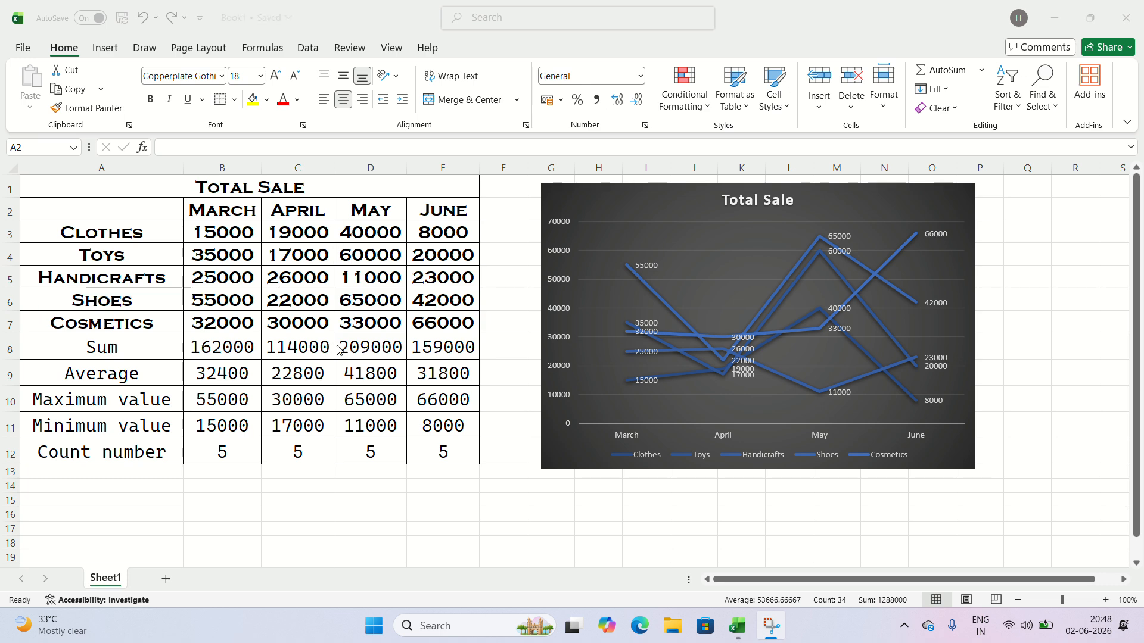
Select the whole Total Sale table, A1:E12, and insert a PivotChart with a PivotTable from Sheet1!$B$2:$E$12 on a new worksheet.
click(119, 187)
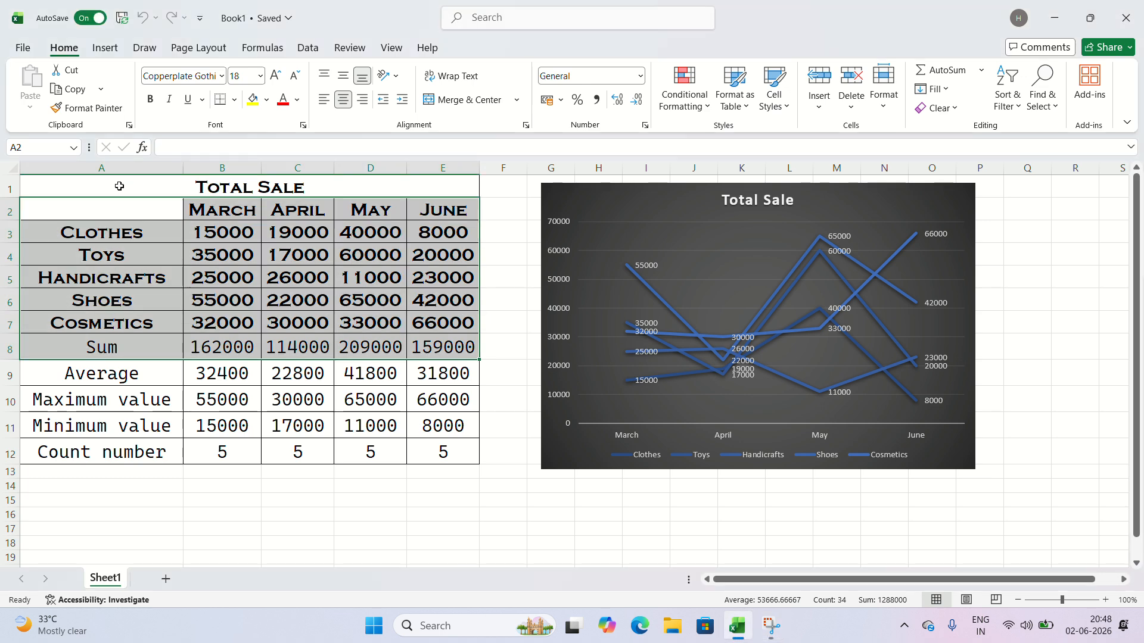
drag(119, 187, 332, 461)
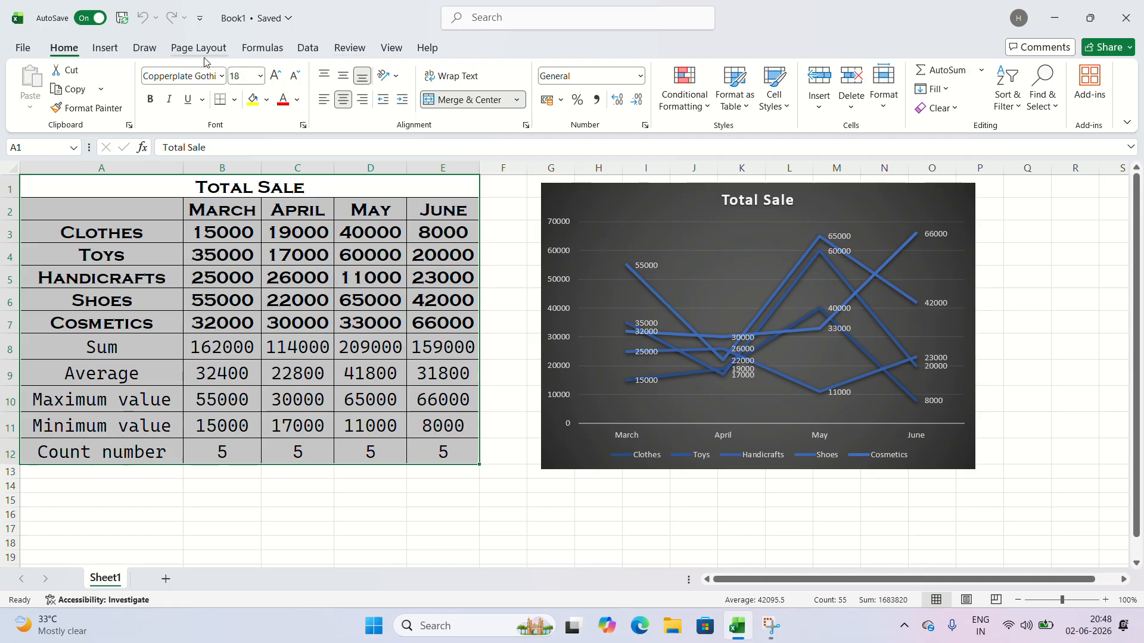
click(105, 47)
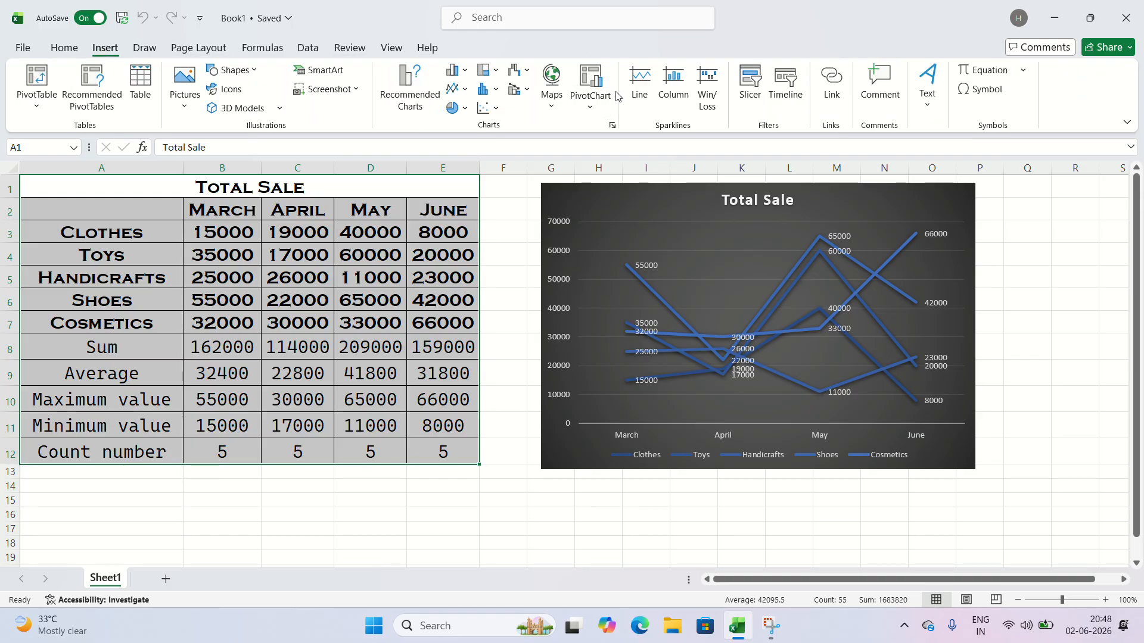
click(601, 109)
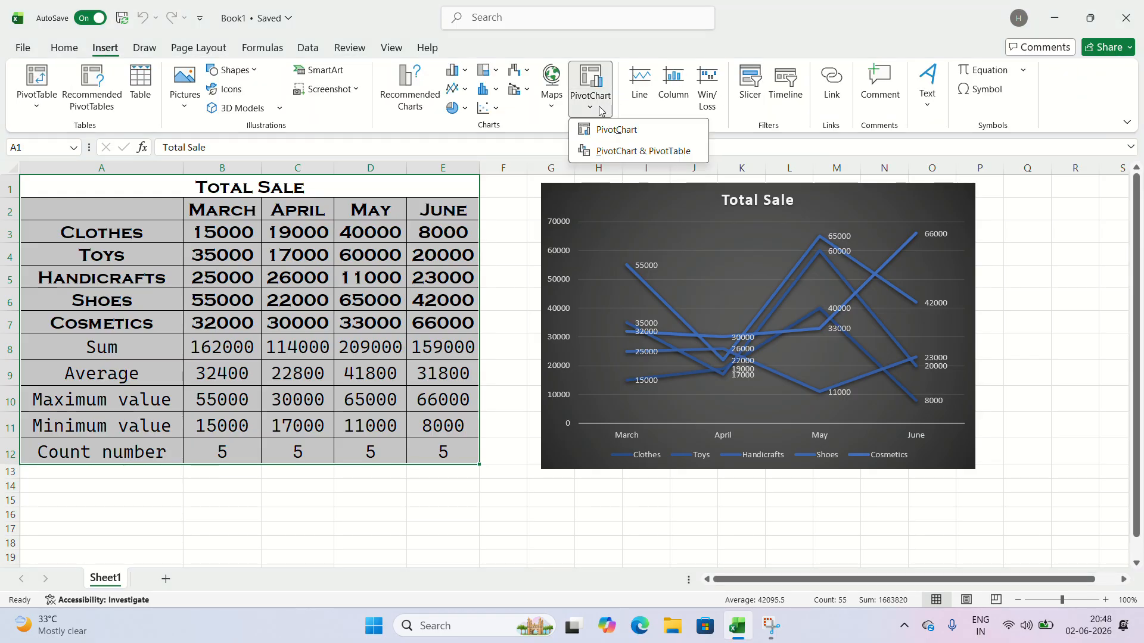
click(657, 158)
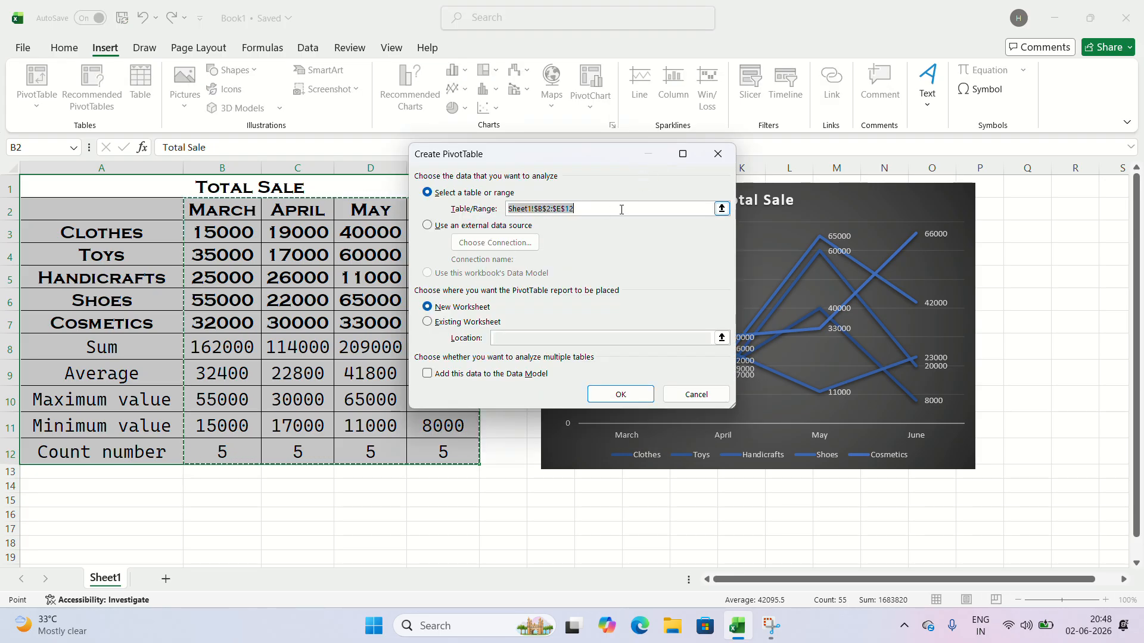
click(630, 402)
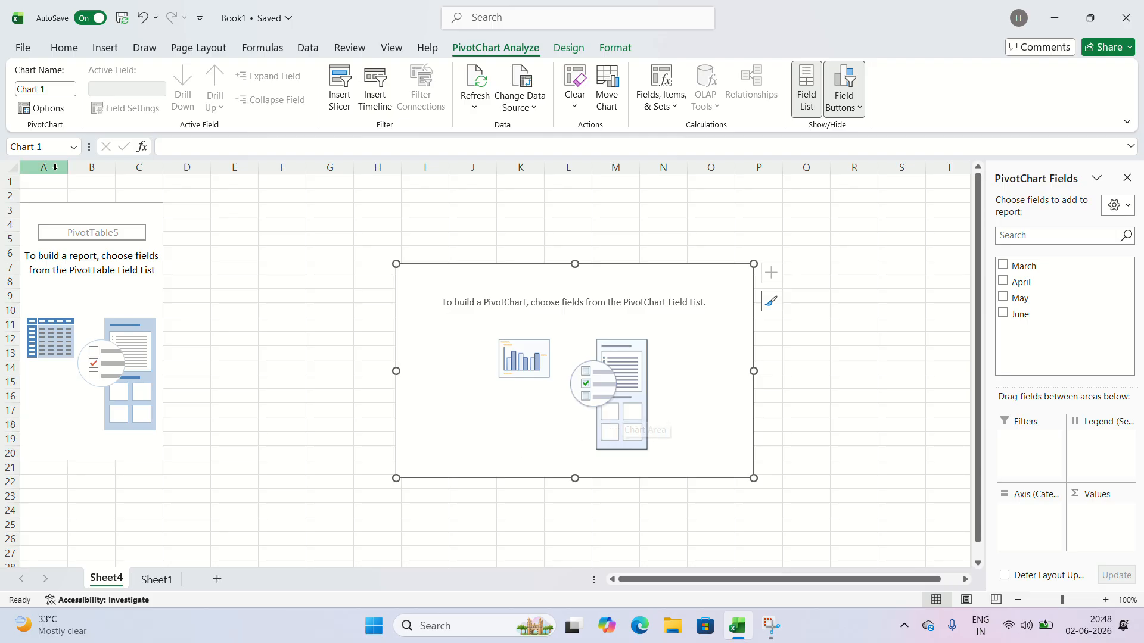
Undo the insertion of the empty PivotChart and PivotTable and delete the leftover Sheet4.
right_click(176, 496)
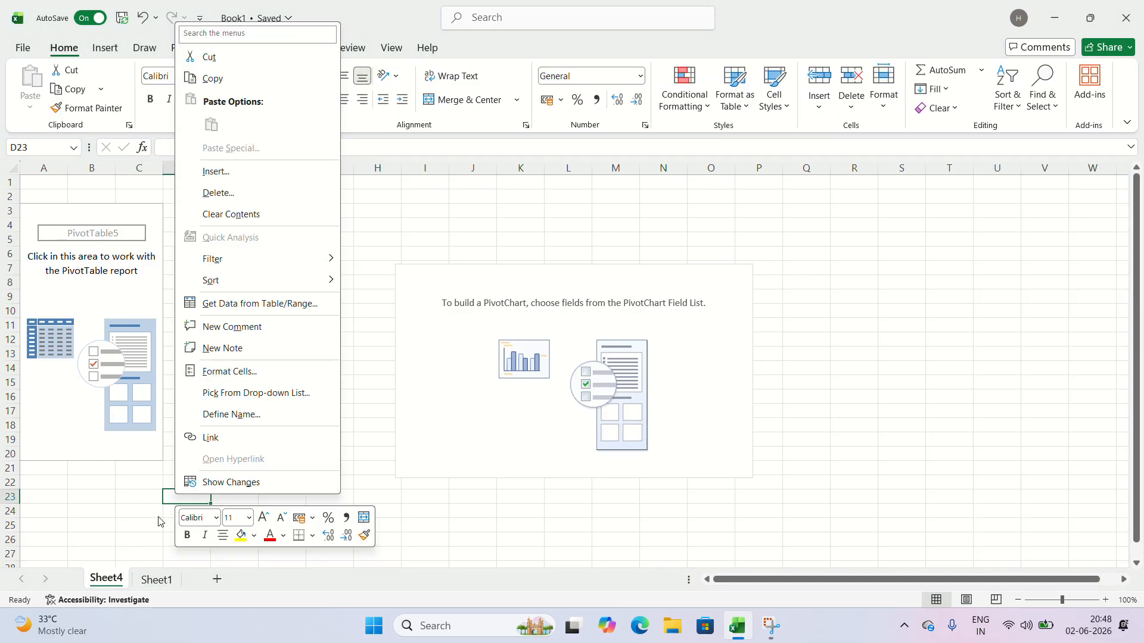
key(Escape)
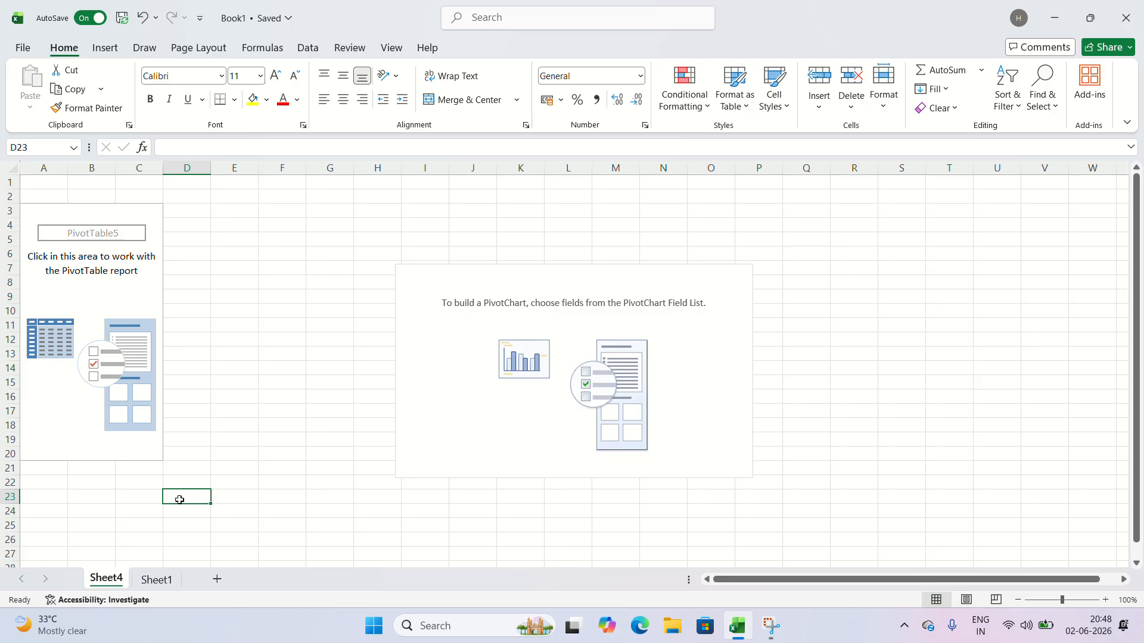
click(144, 18)
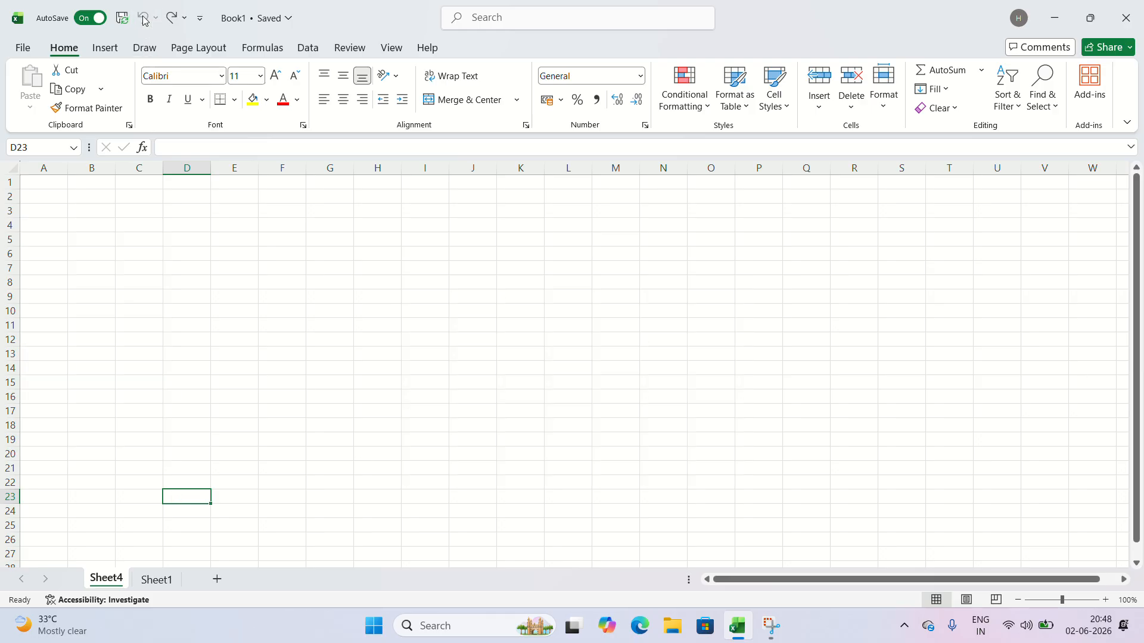
click(156, 580)
right_click(106, 577)
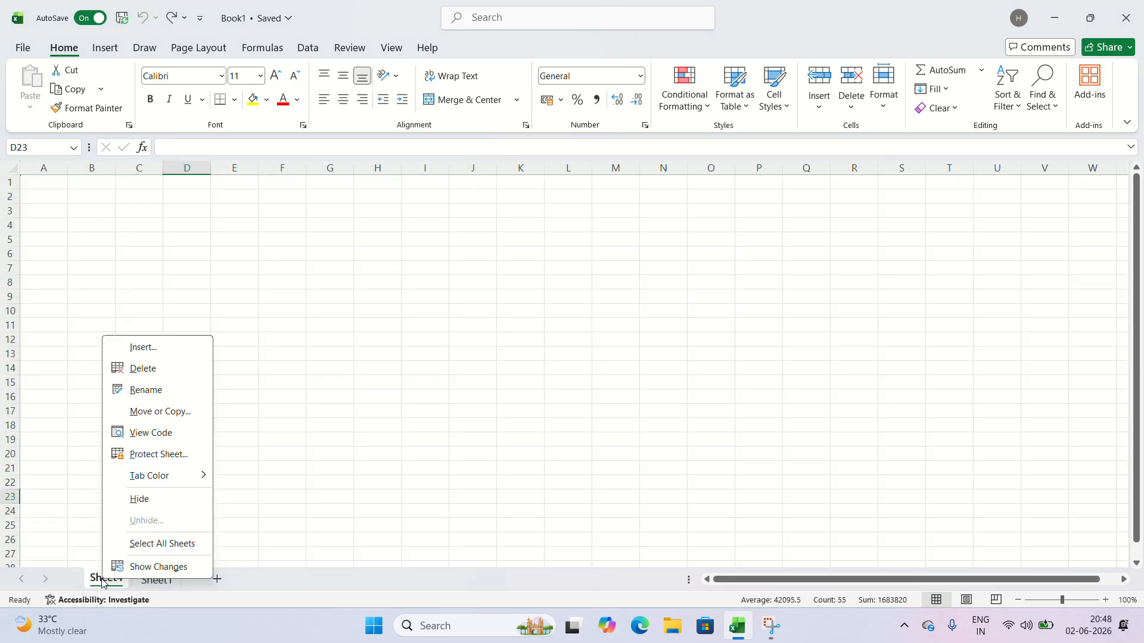
click(172, 366)
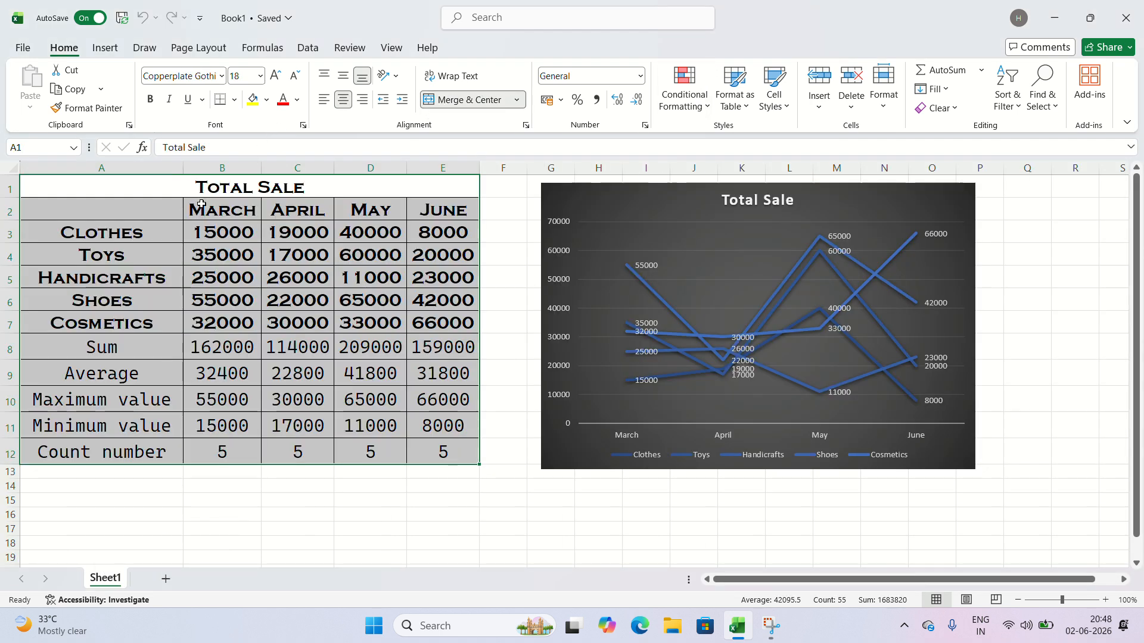
Insert a PivotChart with a PivotTable for the selected Total Sale data on a new worksheet.
click(105, 47)
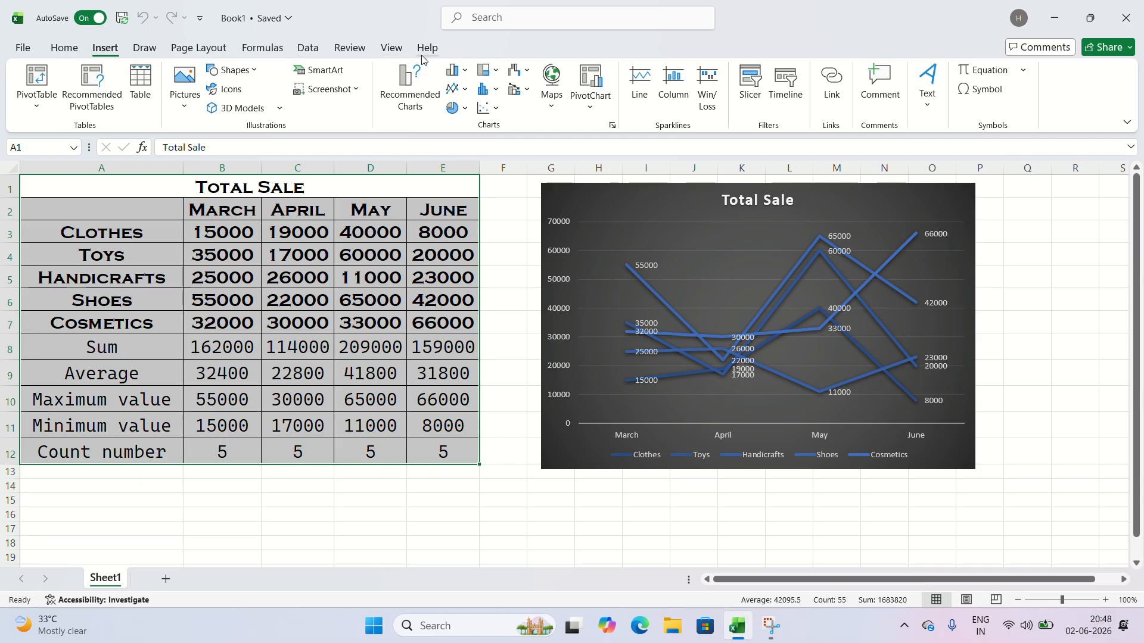
click(590, 95)
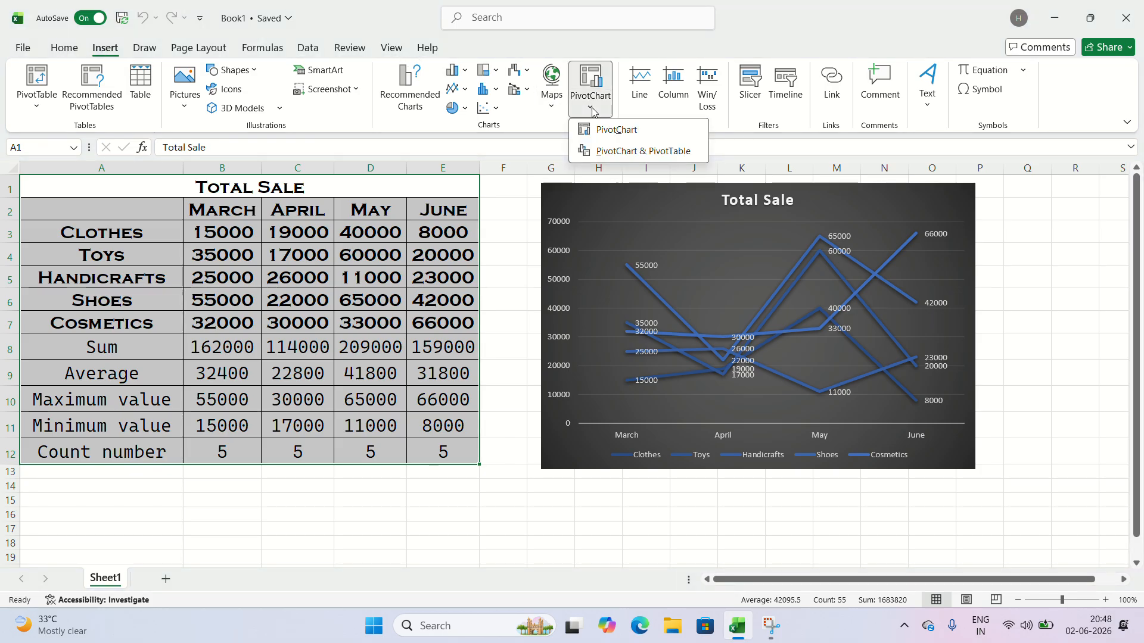
click(623, 152)
click(621, 395)
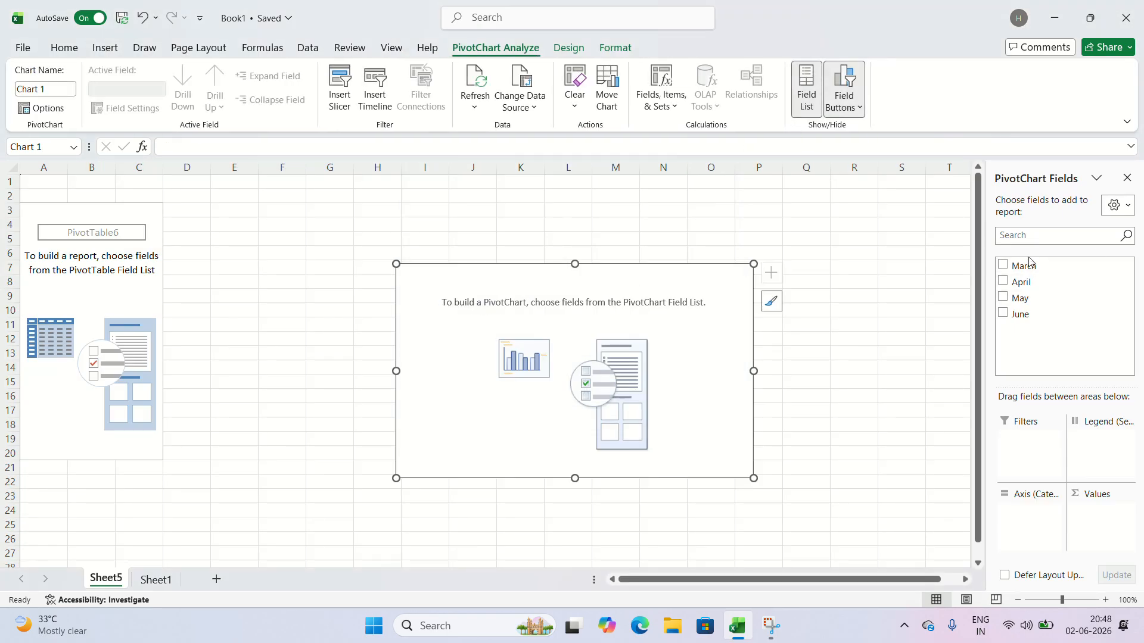
Add the fields March, April, May and June to the PivotChart.
click(1003, 266)
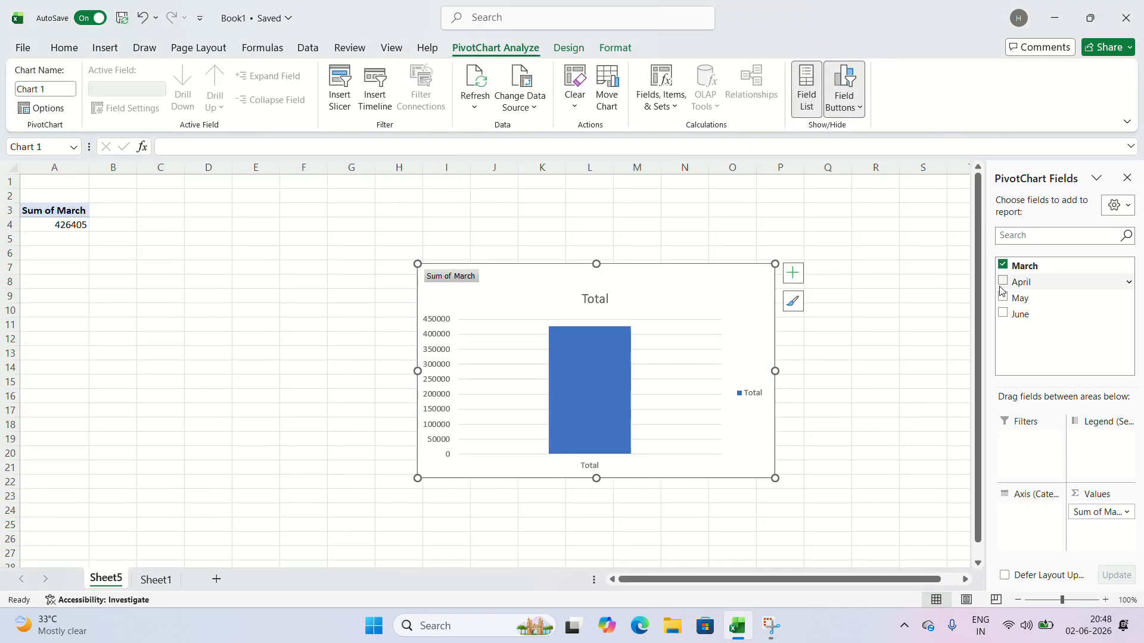
click(1003, 282)
click(1003, 298)
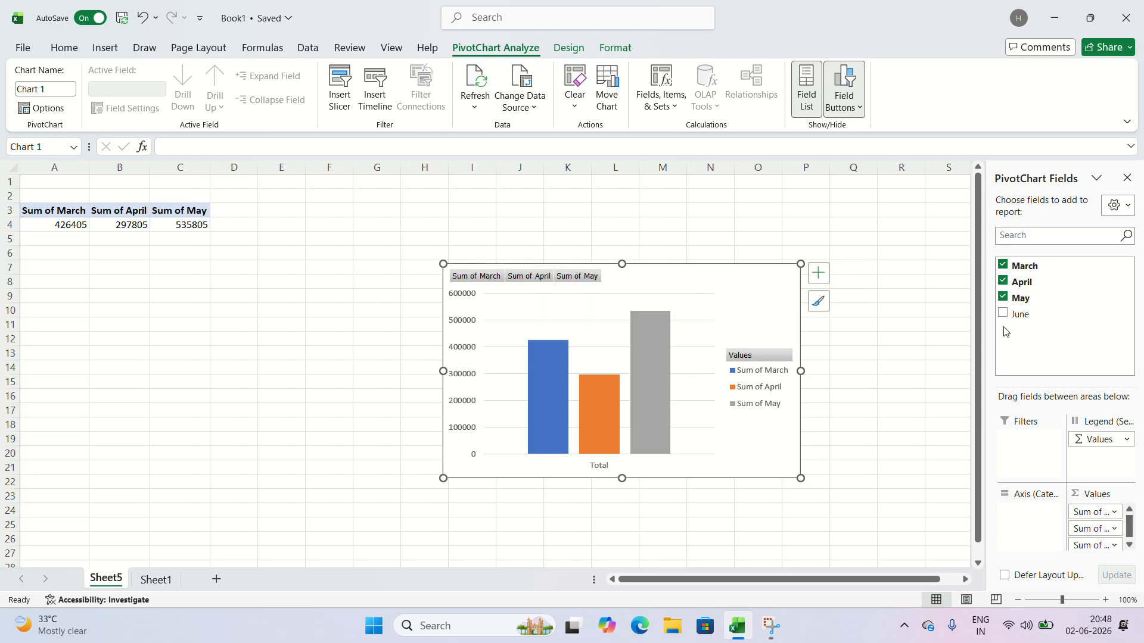
click(1003, 313)
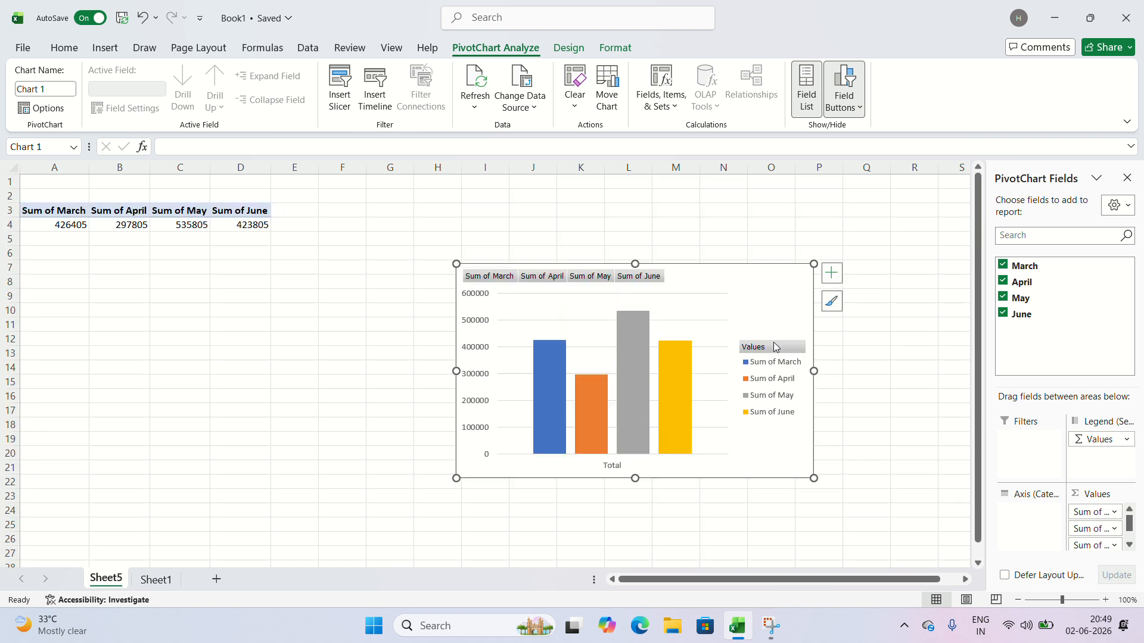
Show axis titles, a chart title, data labels, a data table and error bars on the PivotChart.
click(831, 273)
click(865, 307)
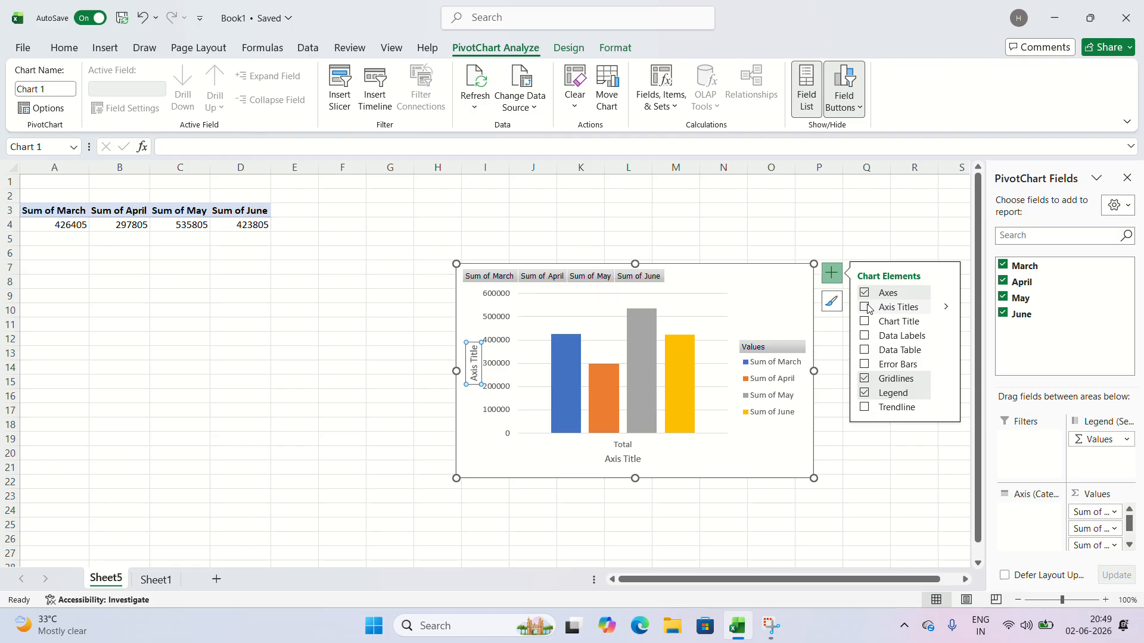
click(864, 321)
click(865, 322)
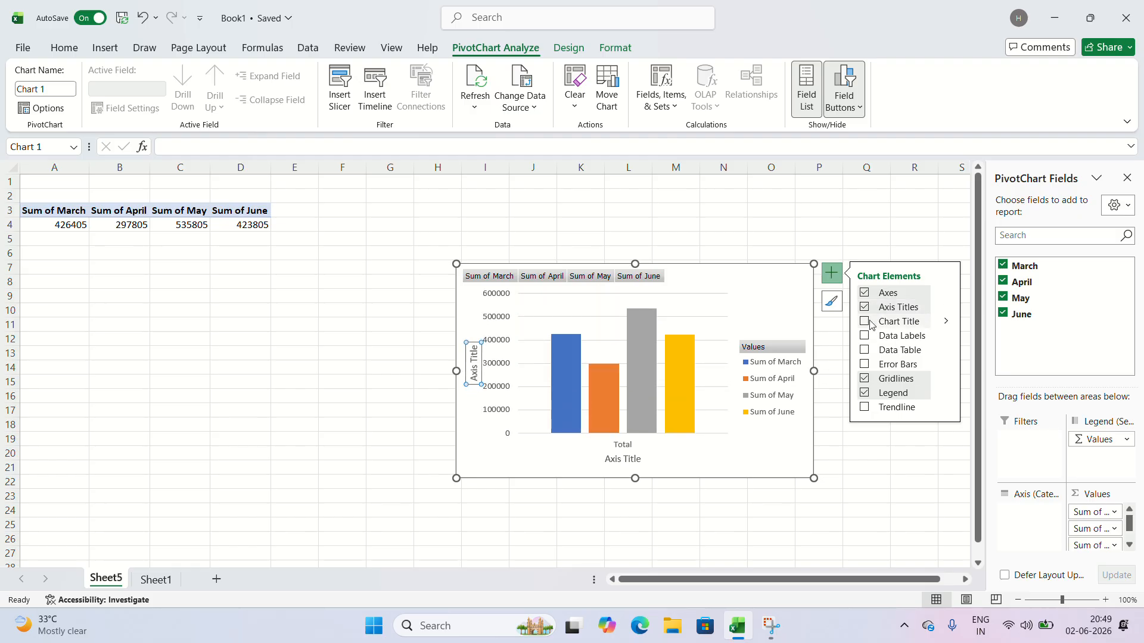
click(865, 336)
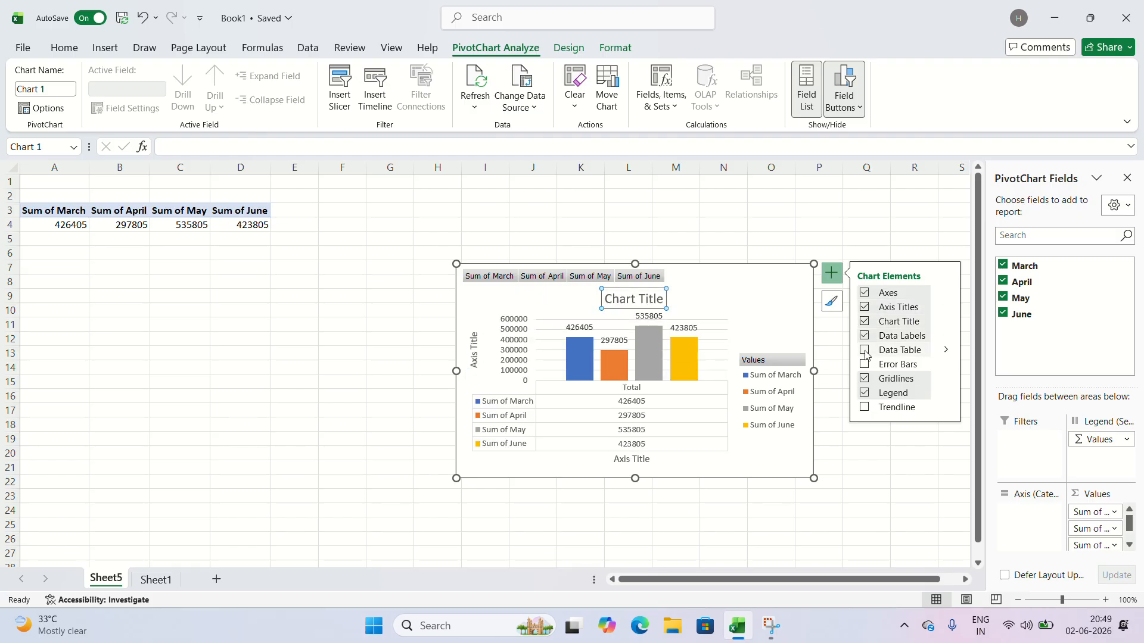
click(865, 351)
click(864, 364)
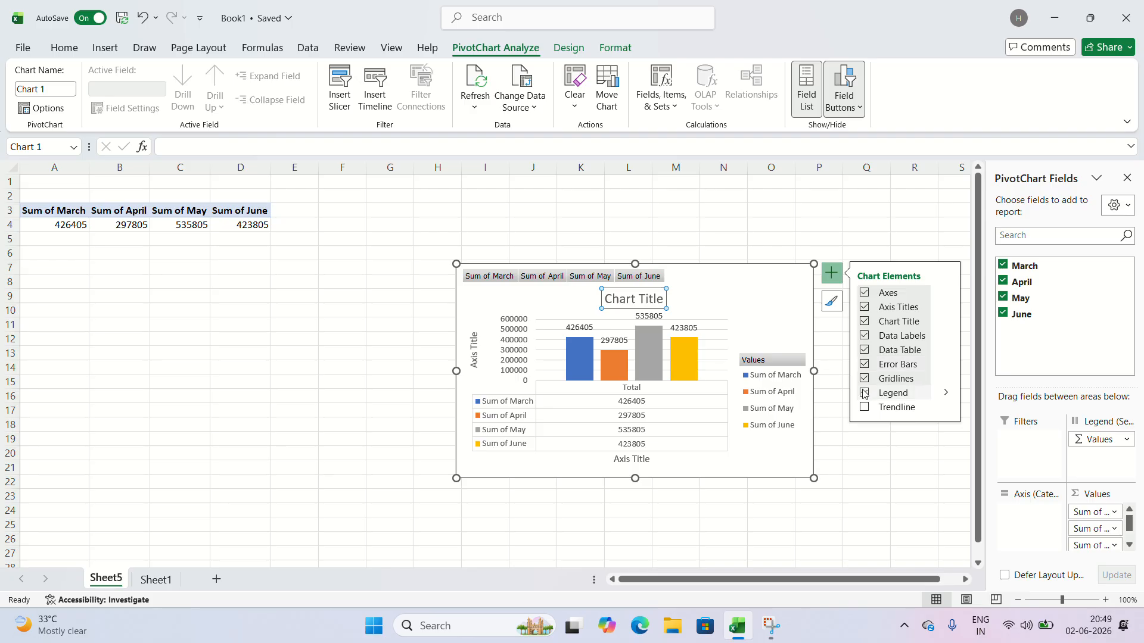
Add a trendline based on the Sum of March series to the PivotChart.
click(863, 409)
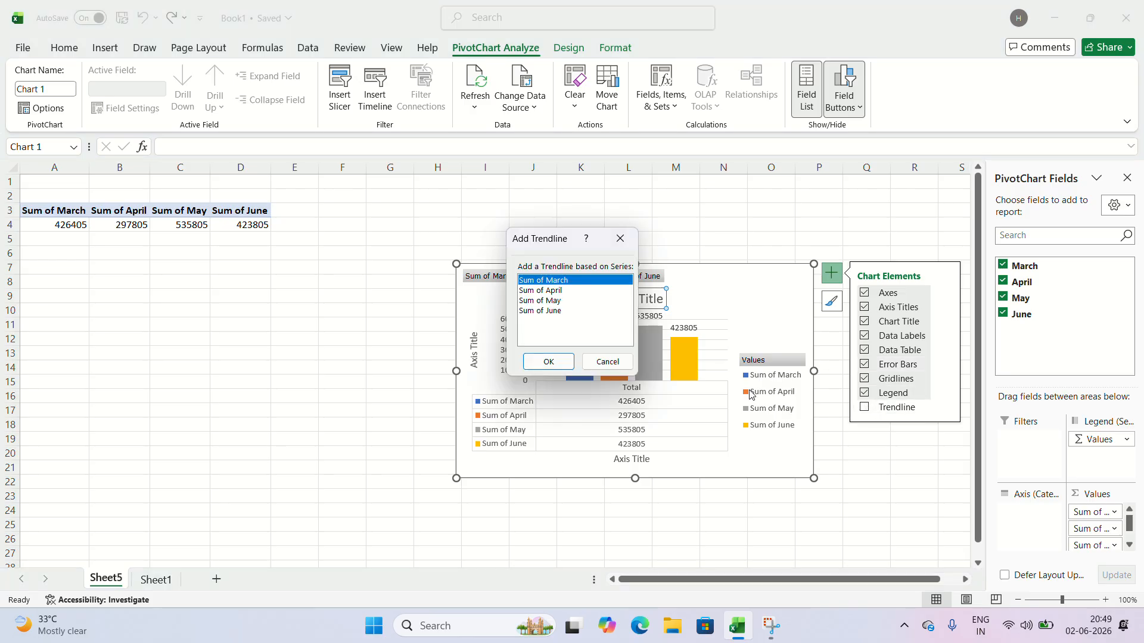
click(546, 362)
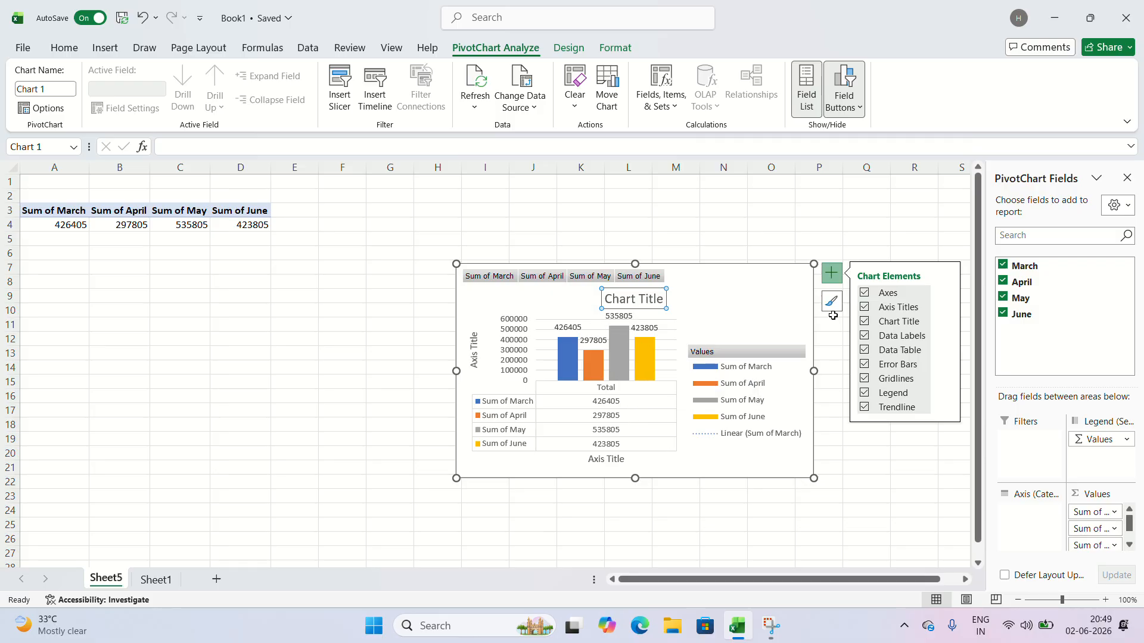
scroll(938, 463, down, 2)
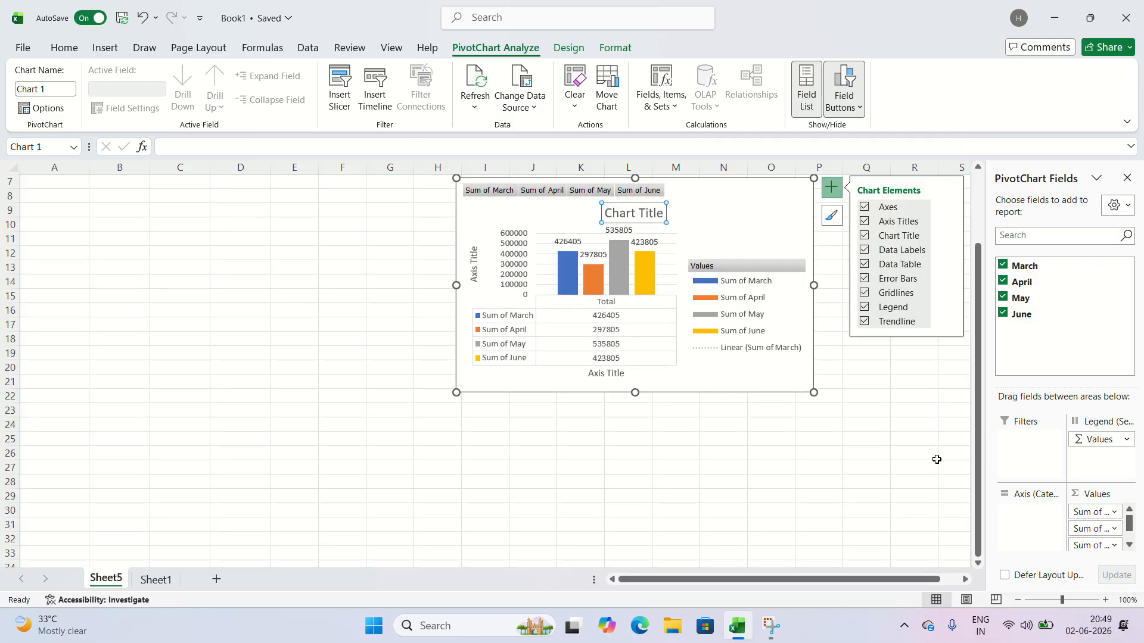
scroll(921, 457, up, 2)
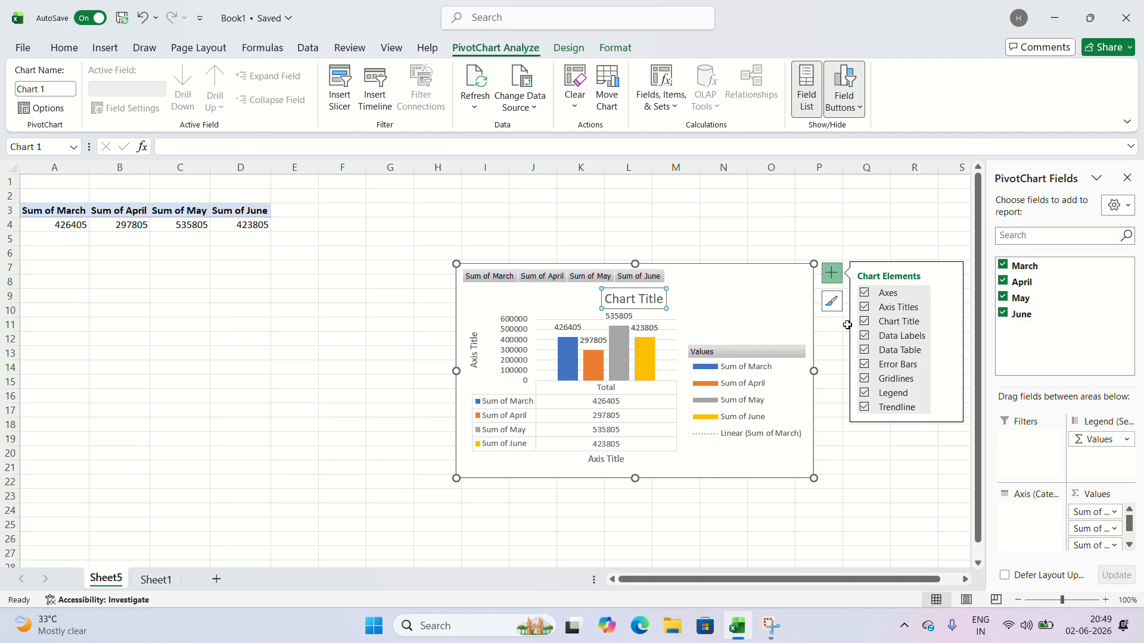
click(783, 227)
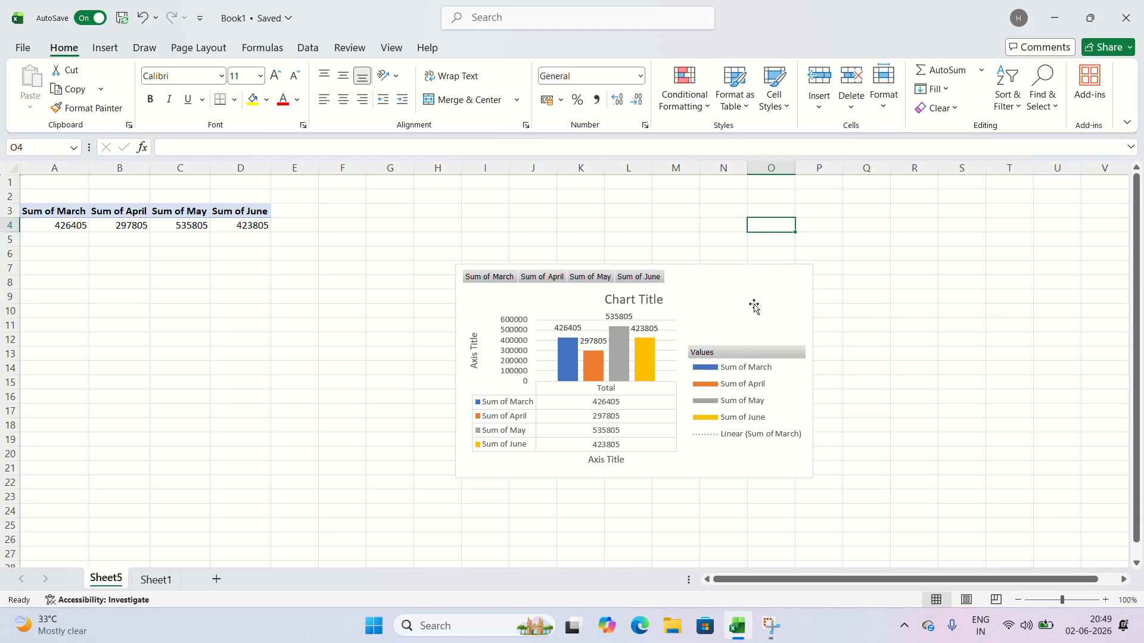
Move the PivotChart closer to the PivotTable, just below its row of monthly sums.
click(570, 327)
click(567, 290)
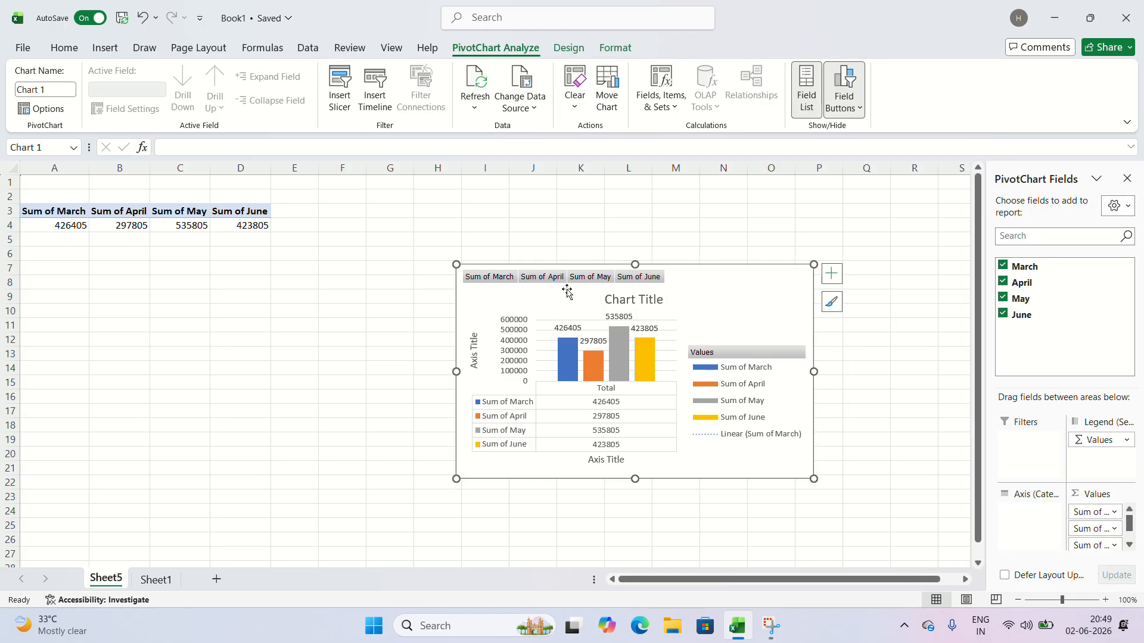
drag(564, 291, 259, 299)
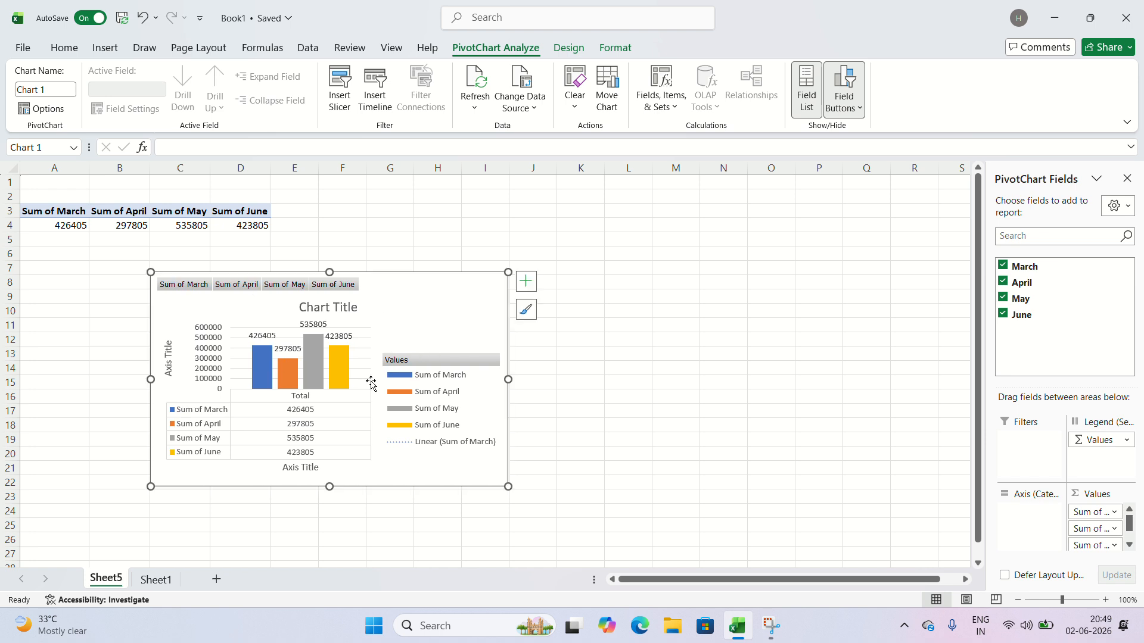
click(273, 226)
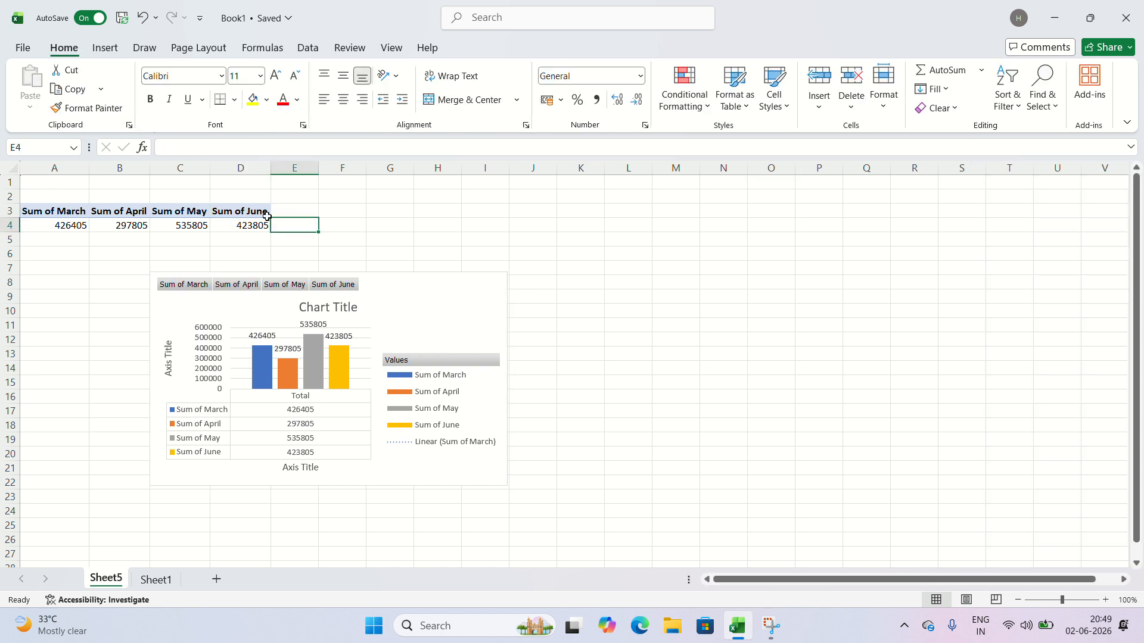
click(94, 225)
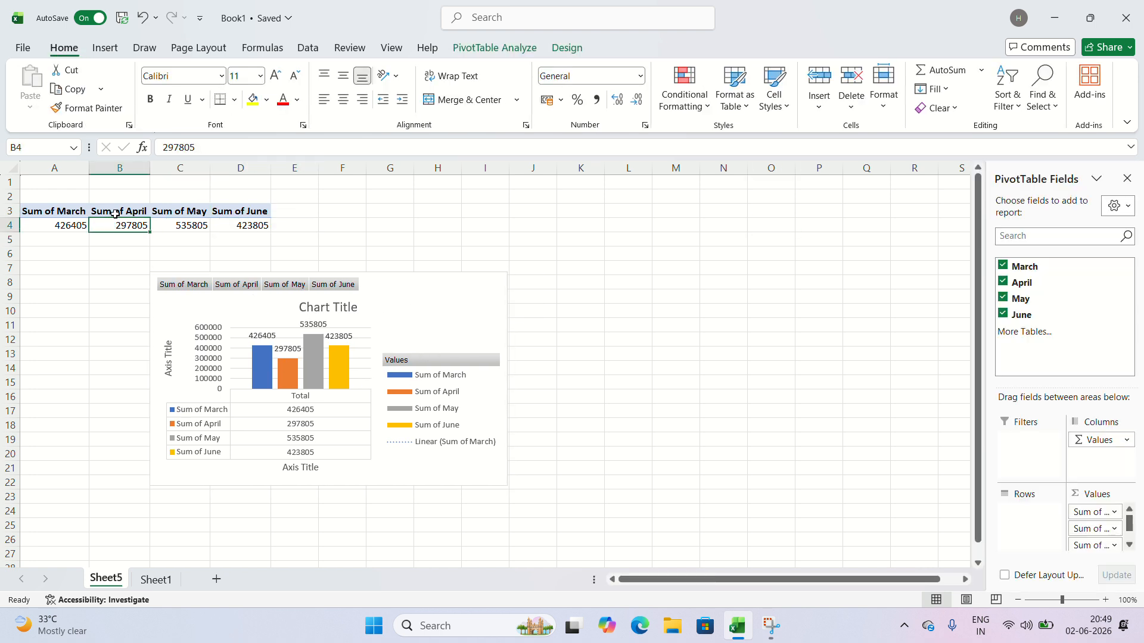
scroll(709, 286, down, 2)
scroll(720, 291, up, 2)
Create a PivotChart with a PivotTable on a new worksheet from Sheet1's monthly sales data, B2:E7, excluding the summary rows.
click(156, 579)
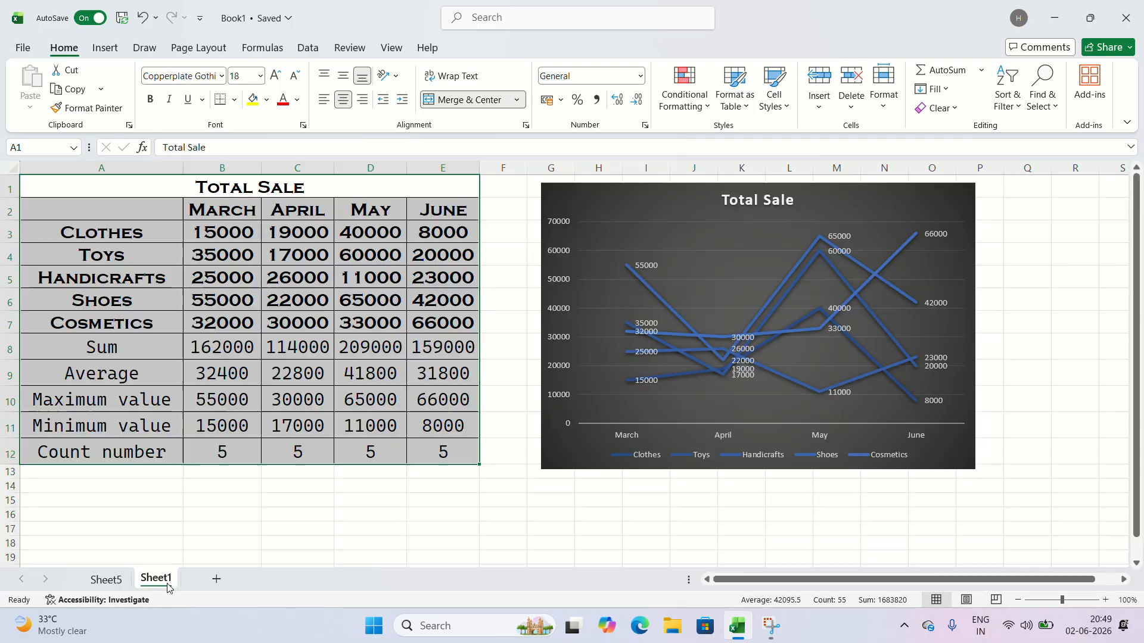
click(495, 487)
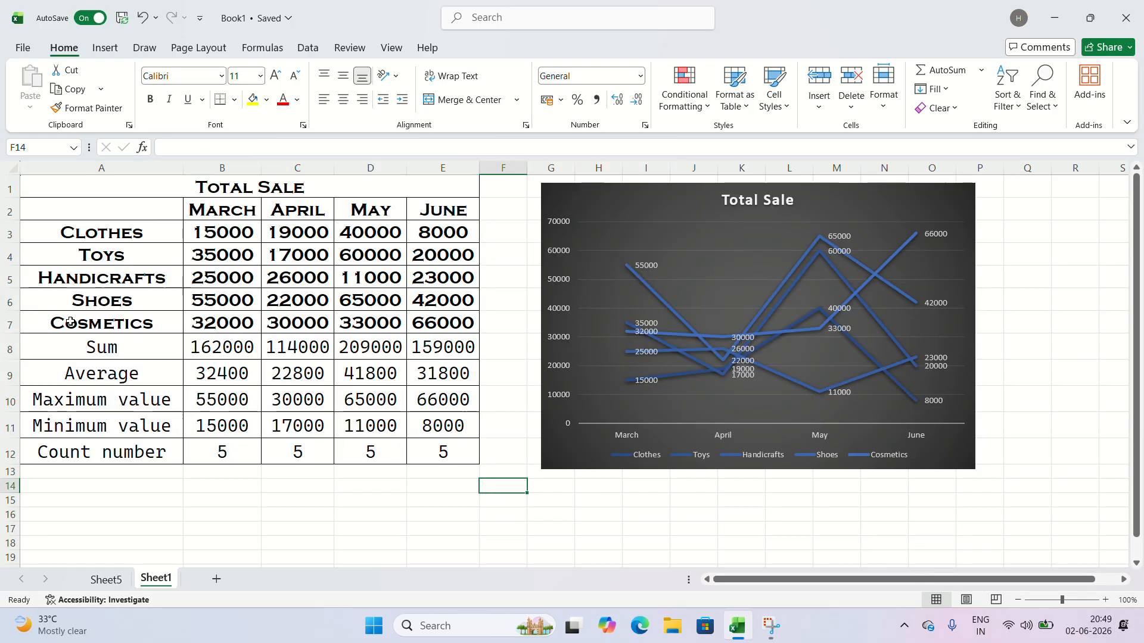
drag(90, 185, 126, 319)
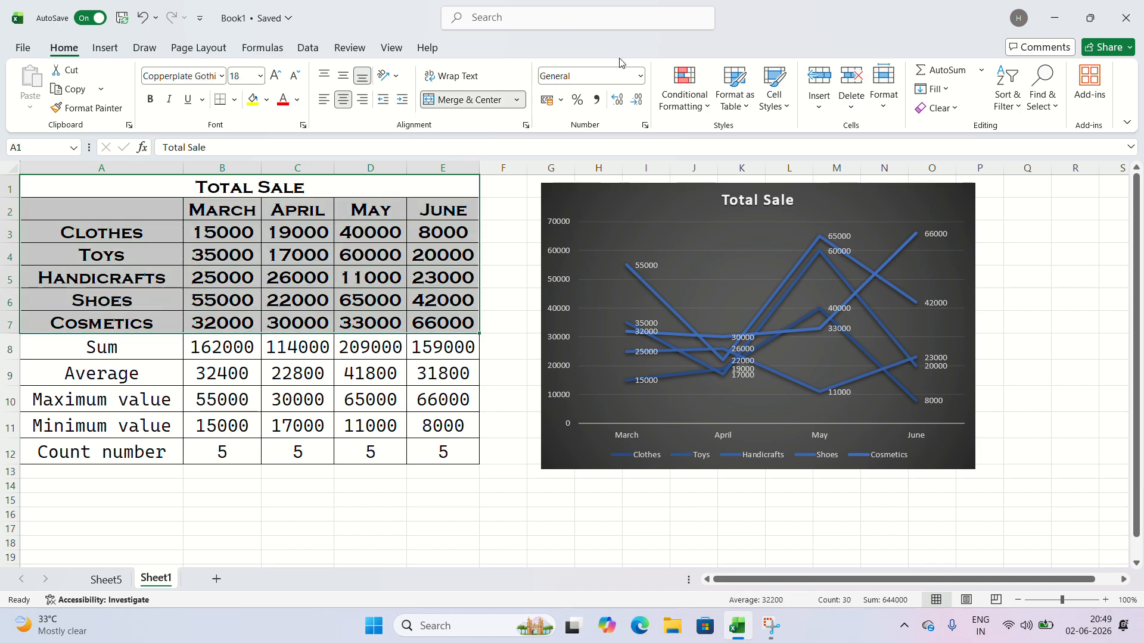
click(105, 48)
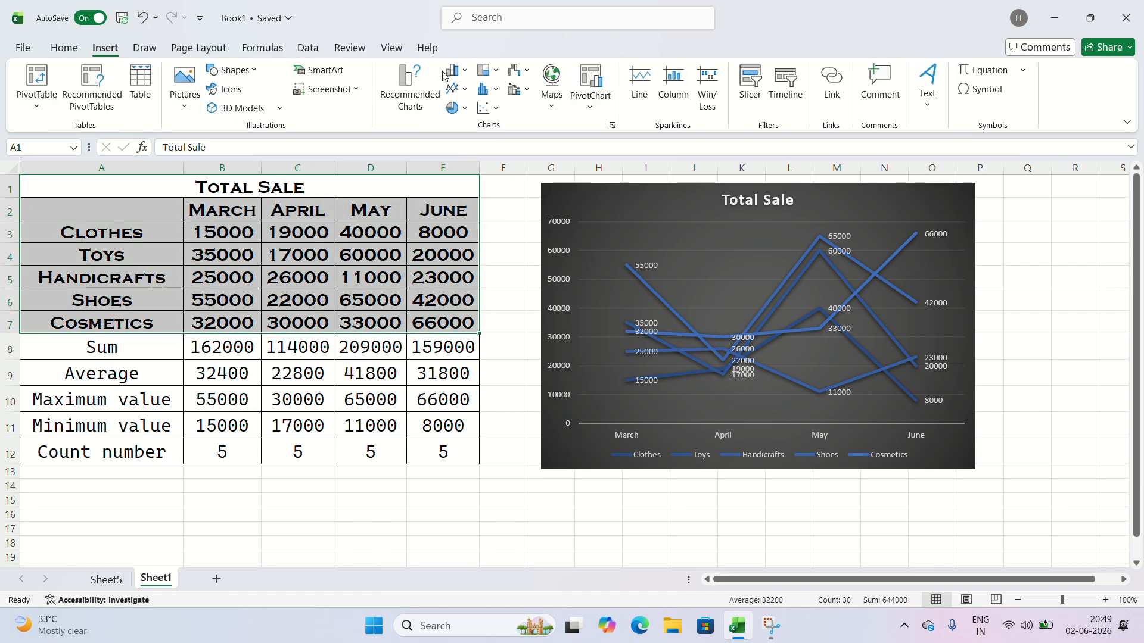
click(590, 100)
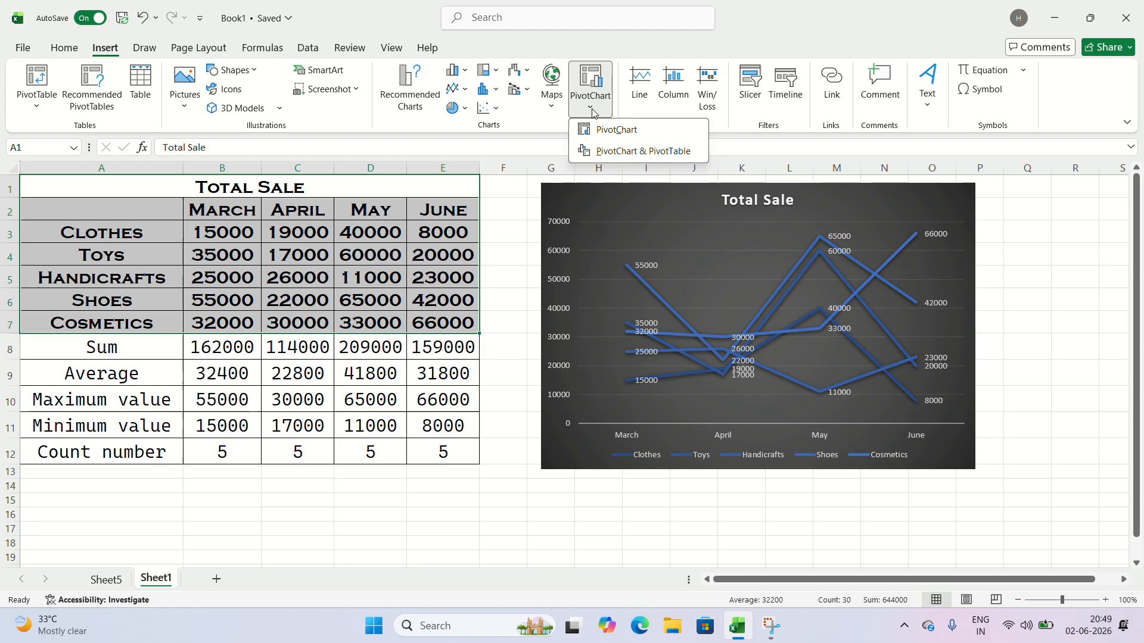
click(617, 152)
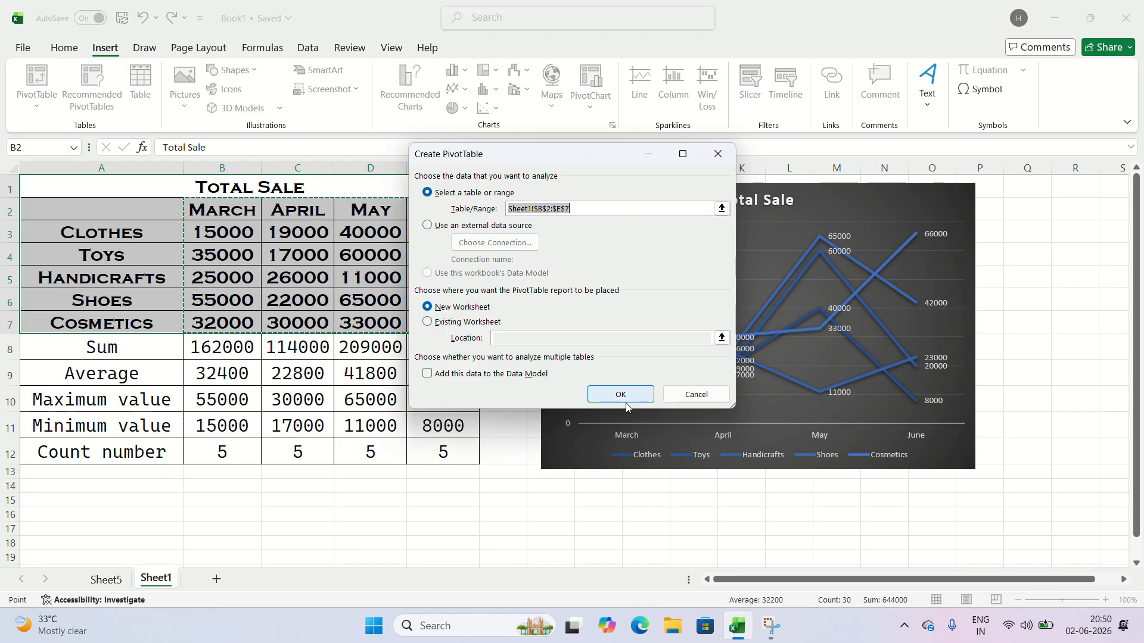
click(625, 397)
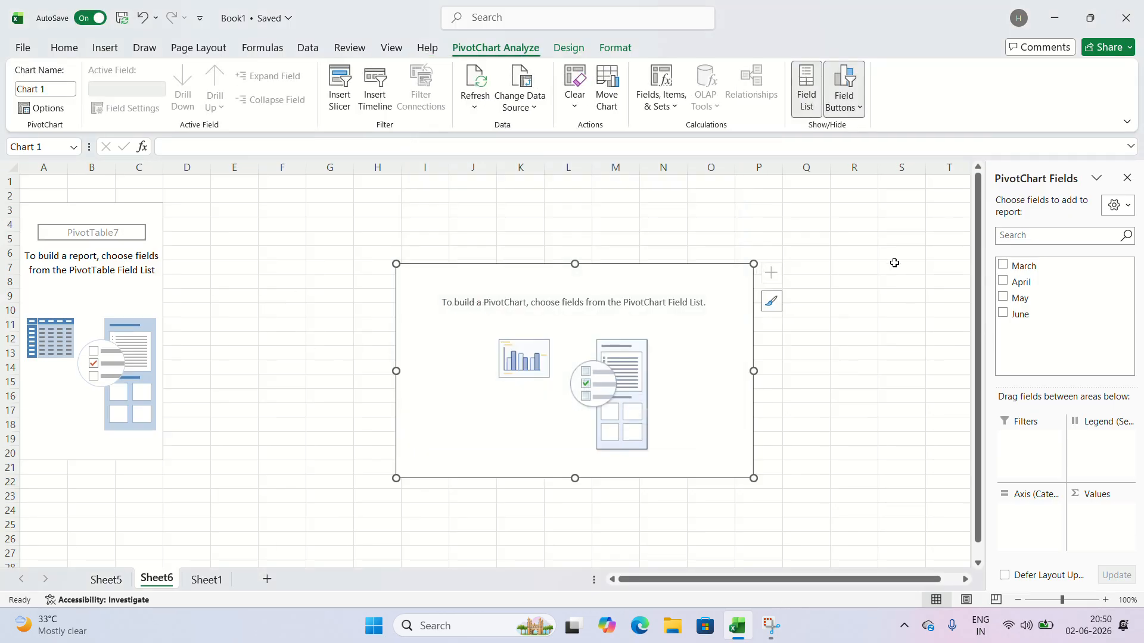
Add the March, April, May and June fields to the new PivotChart.
click(1003, 265)
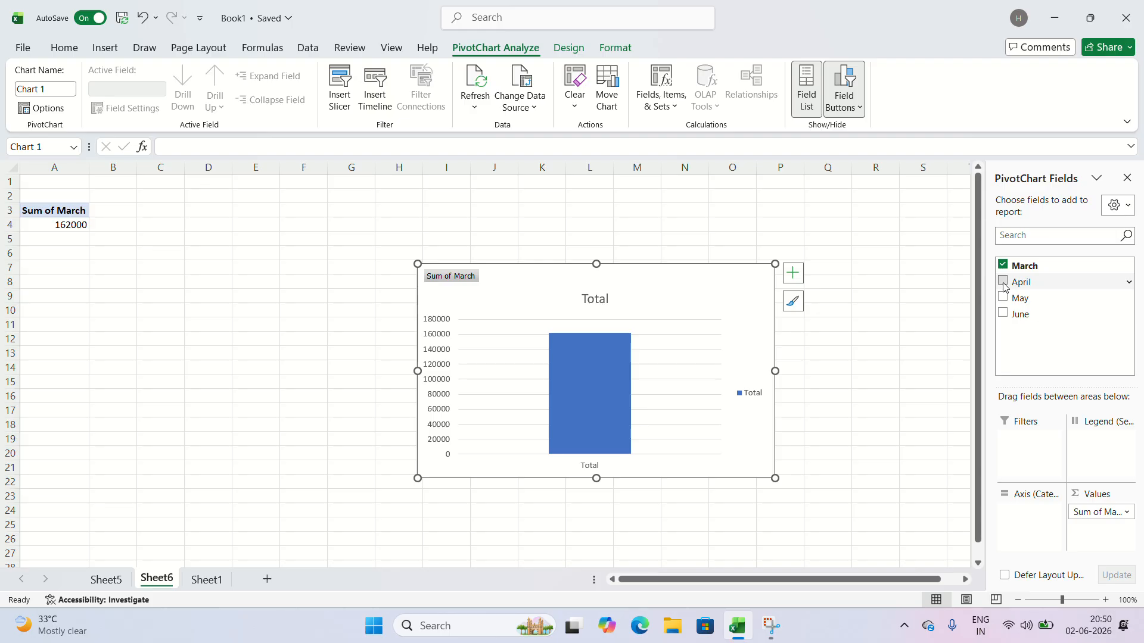
click(1003, 281)
click(1003, 297)
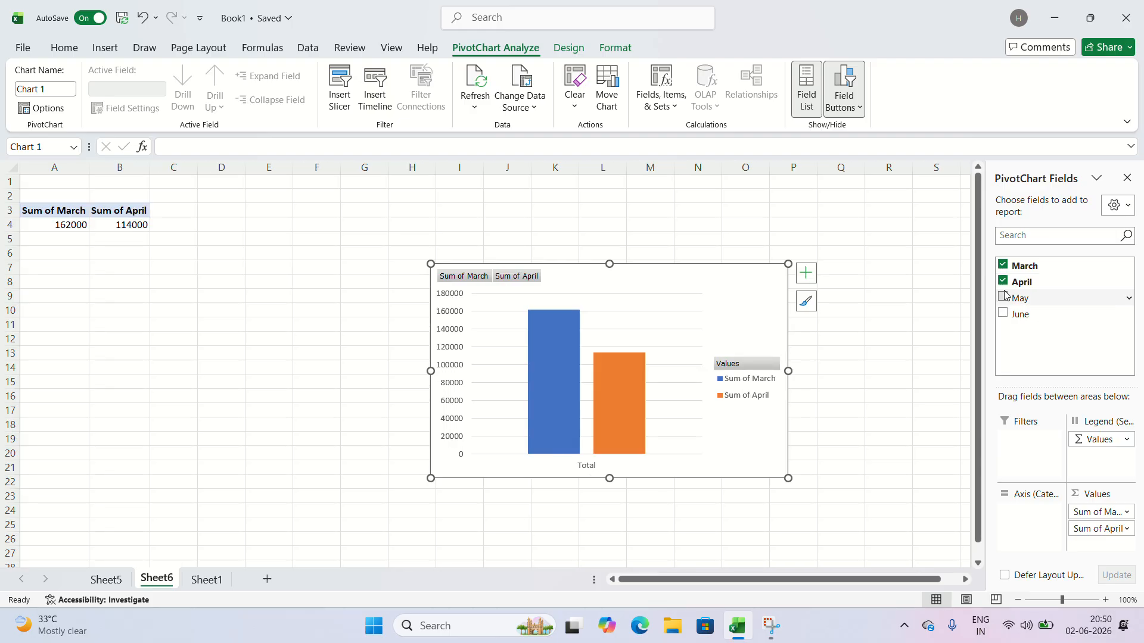
click(1002, 314)
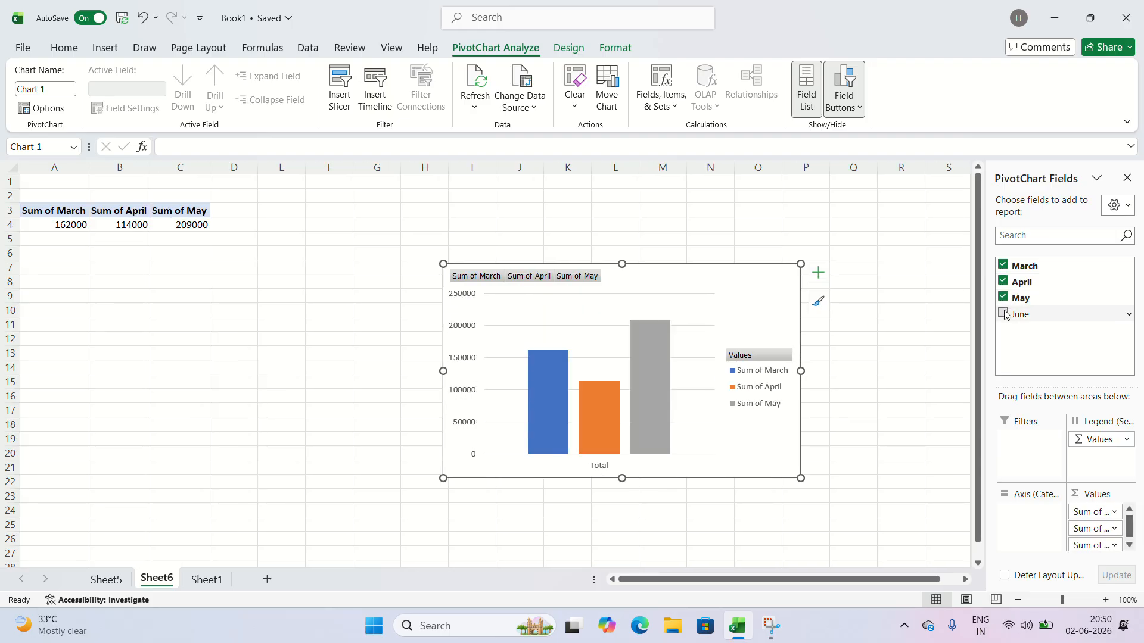
Apply the dark chart style with glowing outlined columns and data labels to the PivotChart.
click(831, 301)
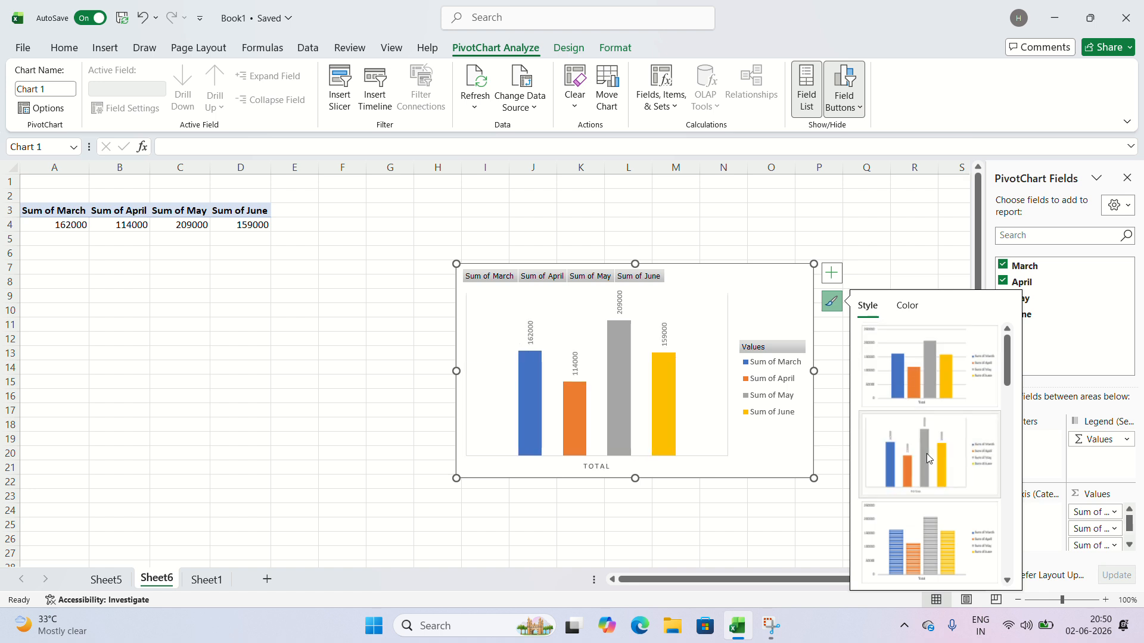
scroll(927, 452, down, 3)
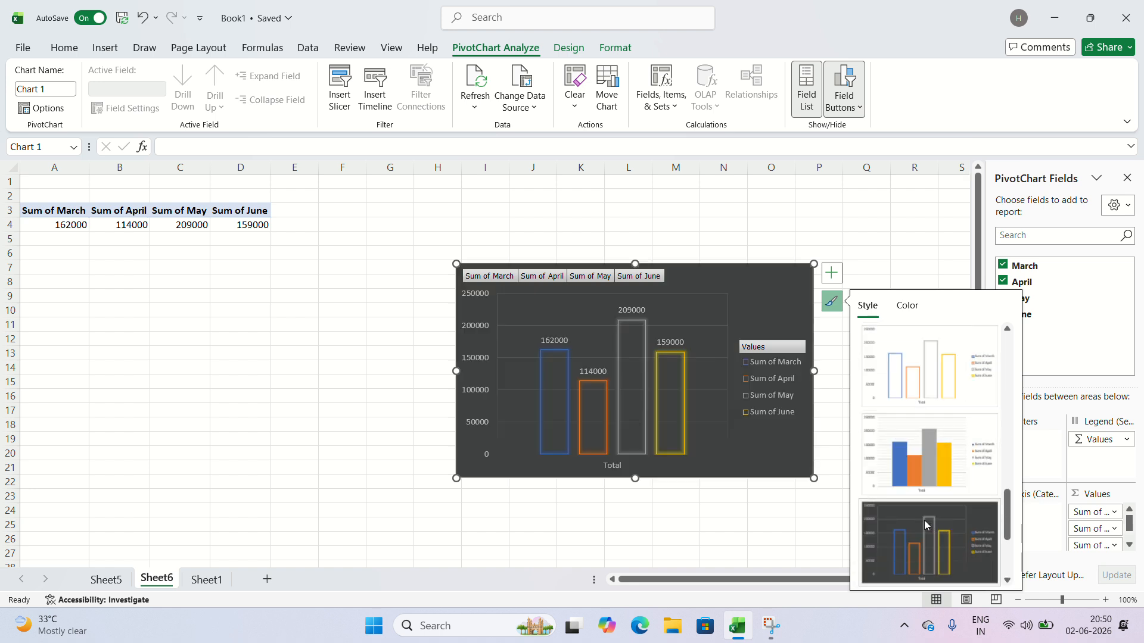
click(911, 515)
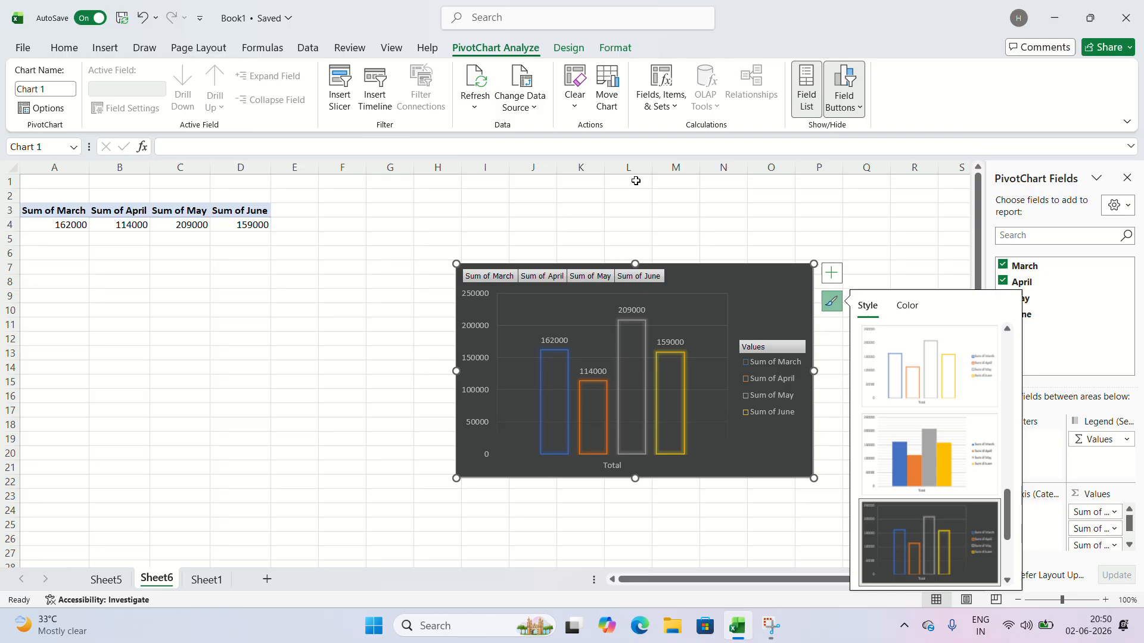
click(617, 210)
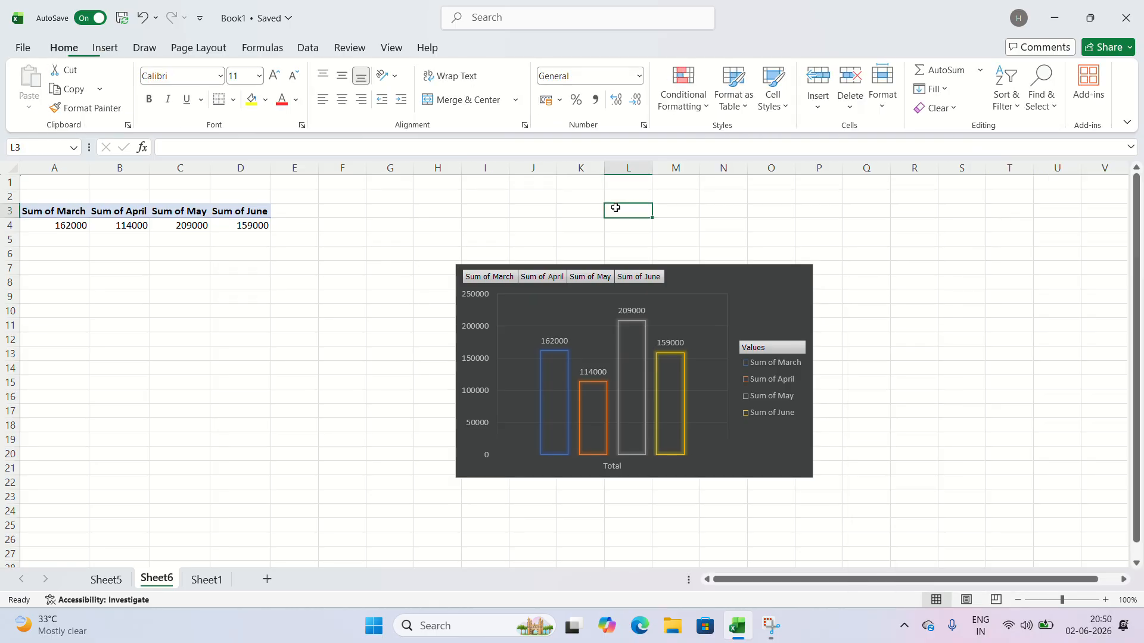
click(695, 295)
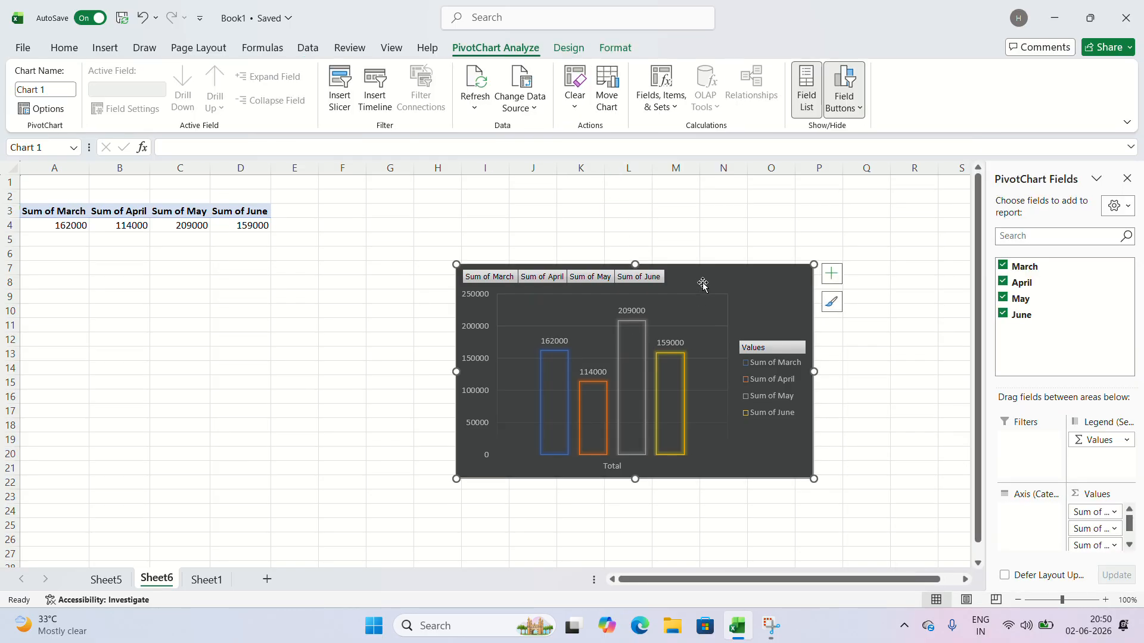
click(605, 96)
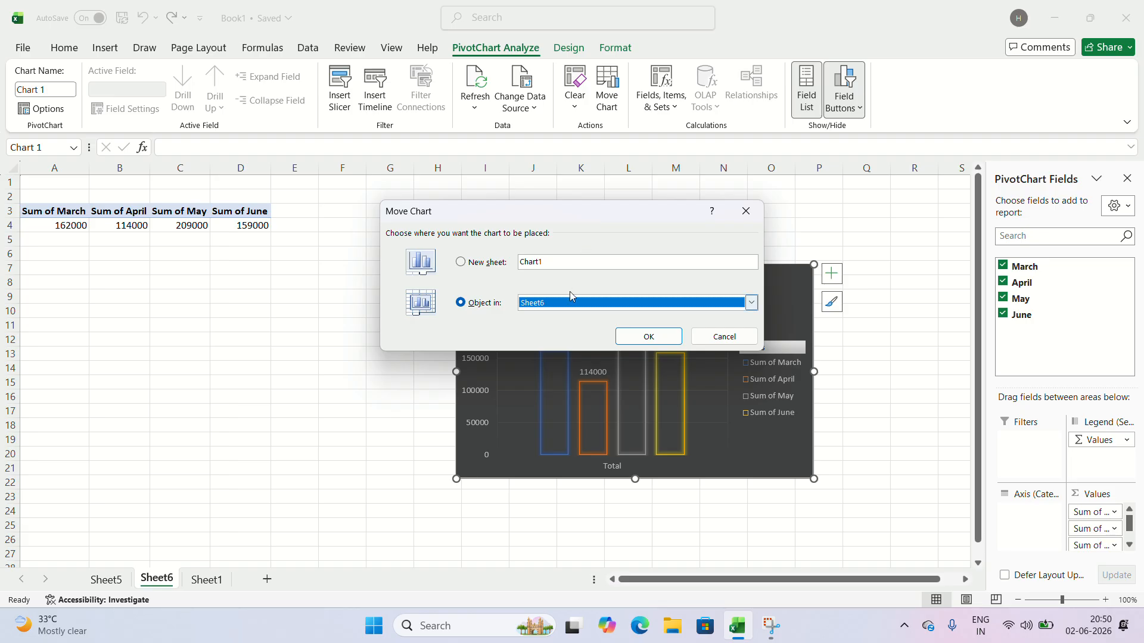
click(746, 211)
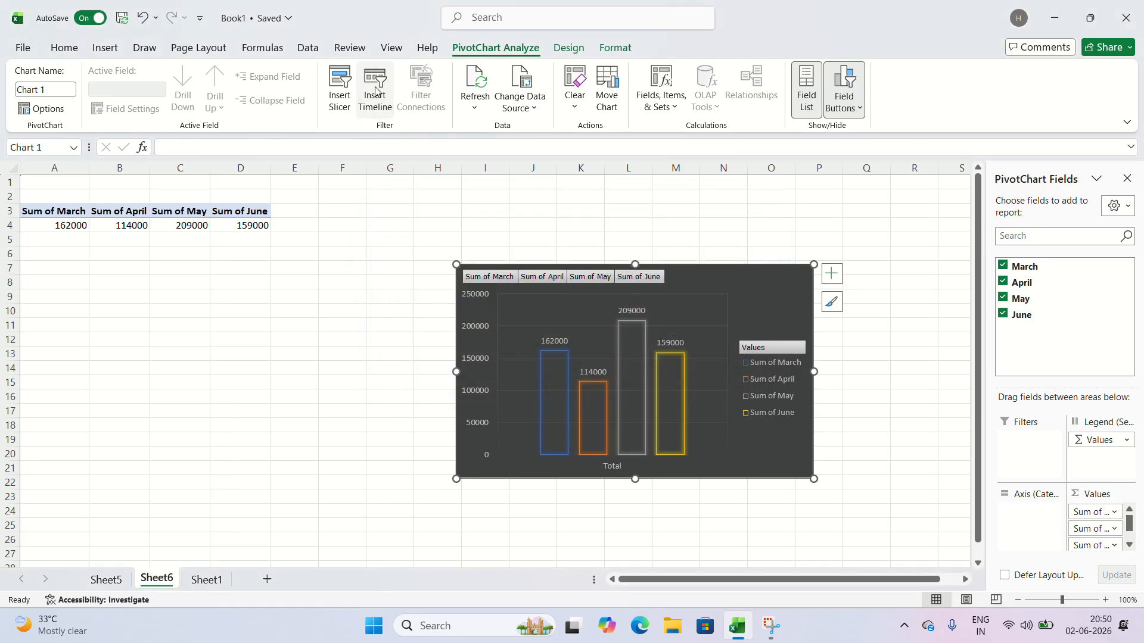
click(376, 92)
click(694, 247)
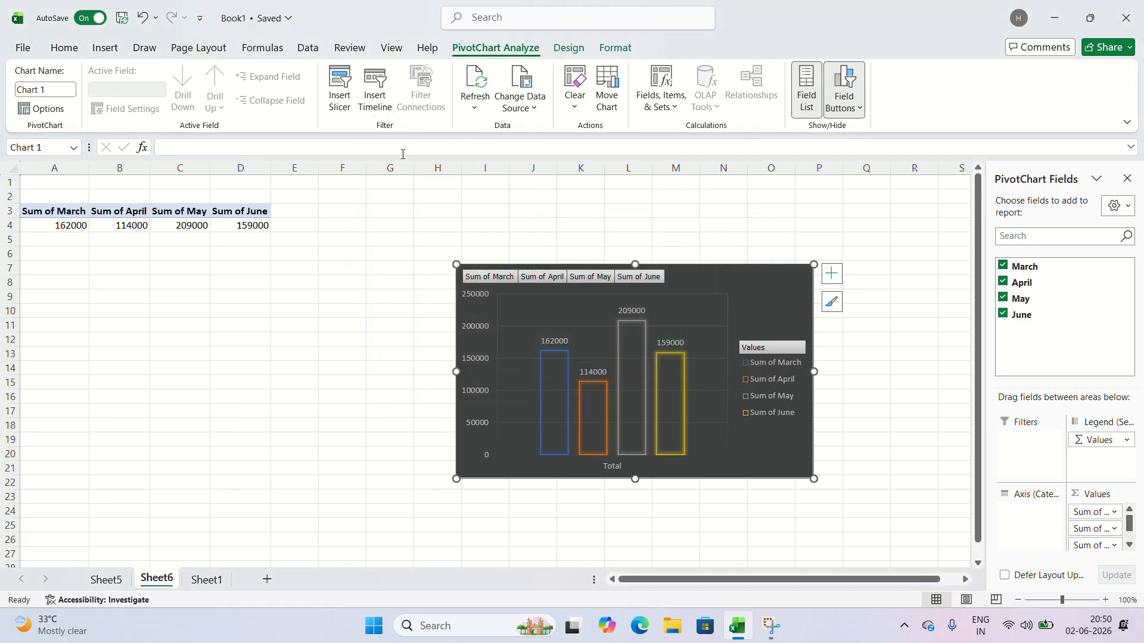
Insert slicers for the March, April, May and June fields of the PivotChart.
click(353, 90)
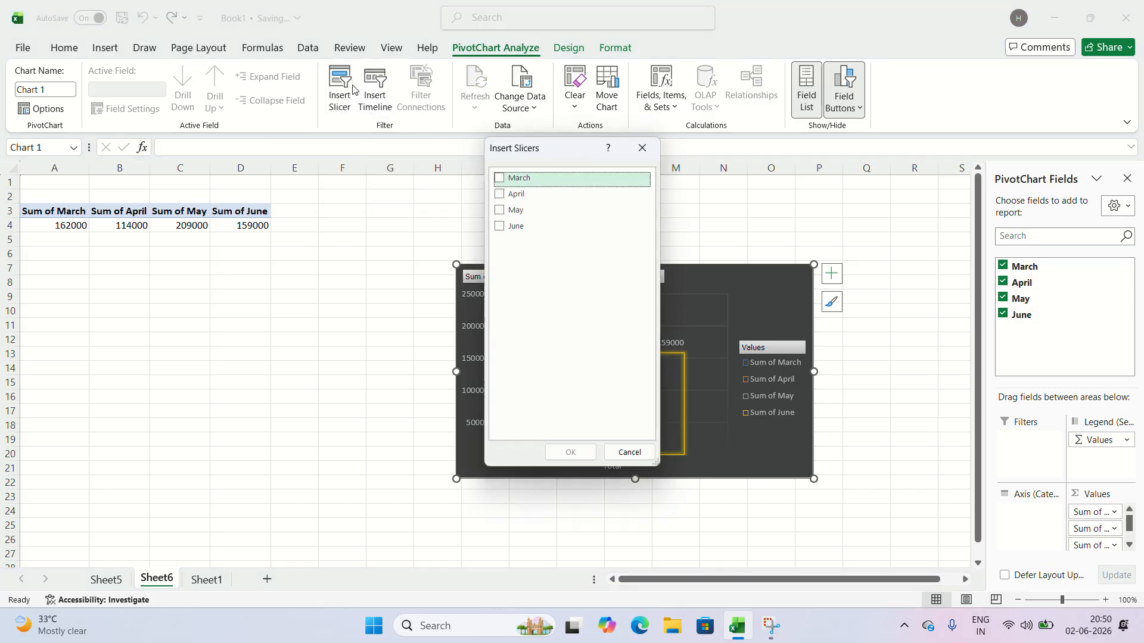
click(500, 178)
click(502, 194)
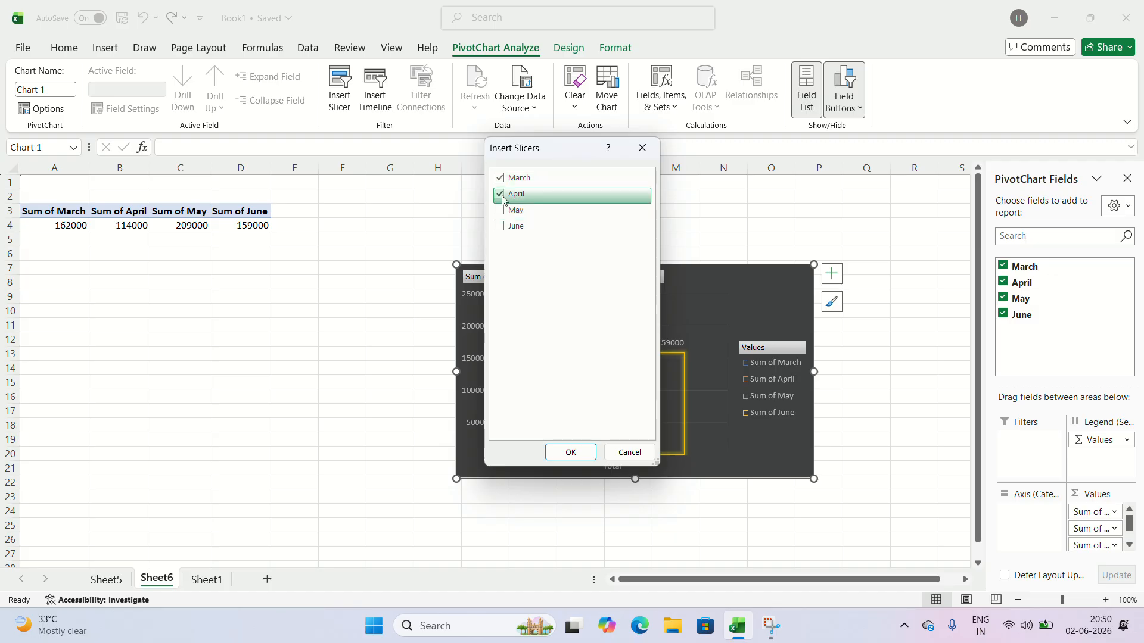
click(502, 210)
click(502, 226)
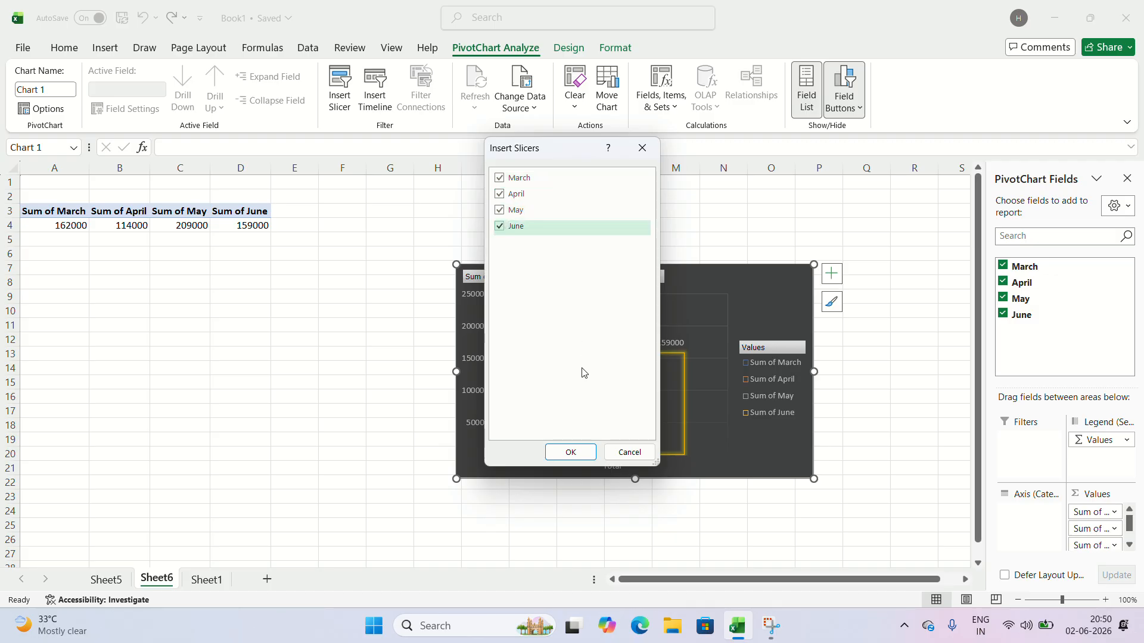
click(577, 453)
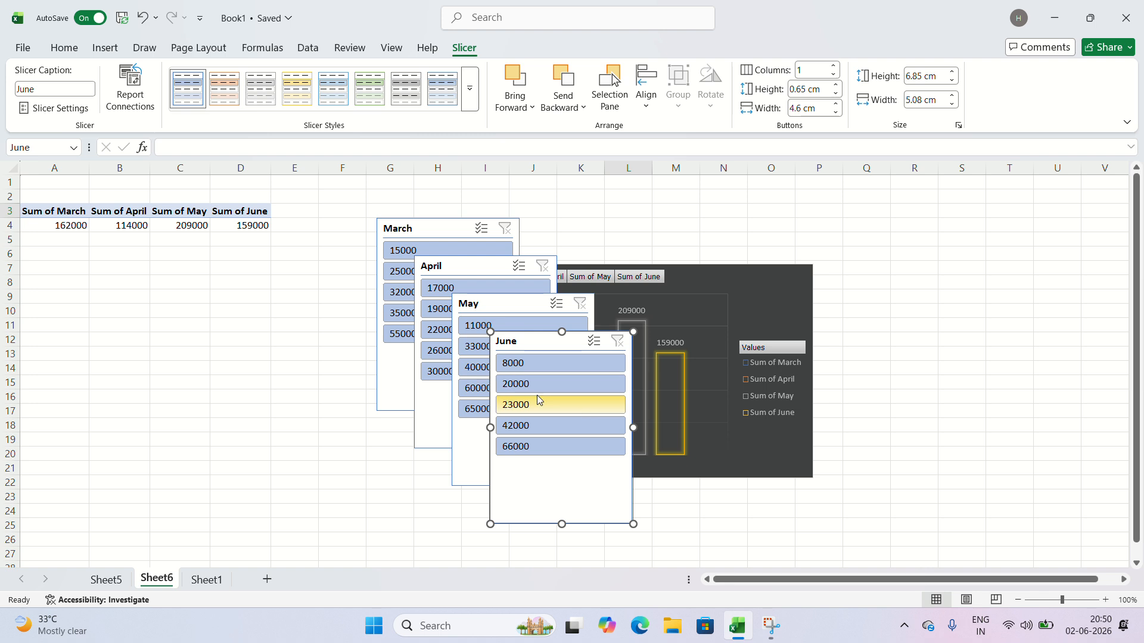
Spread the four slicers around the PivotChart so that they no longer overlap, and move the chart up to about row 2.
drag(555, 485, 967, 346)
click(539, 462)
drag(539, 462, 978, 549)
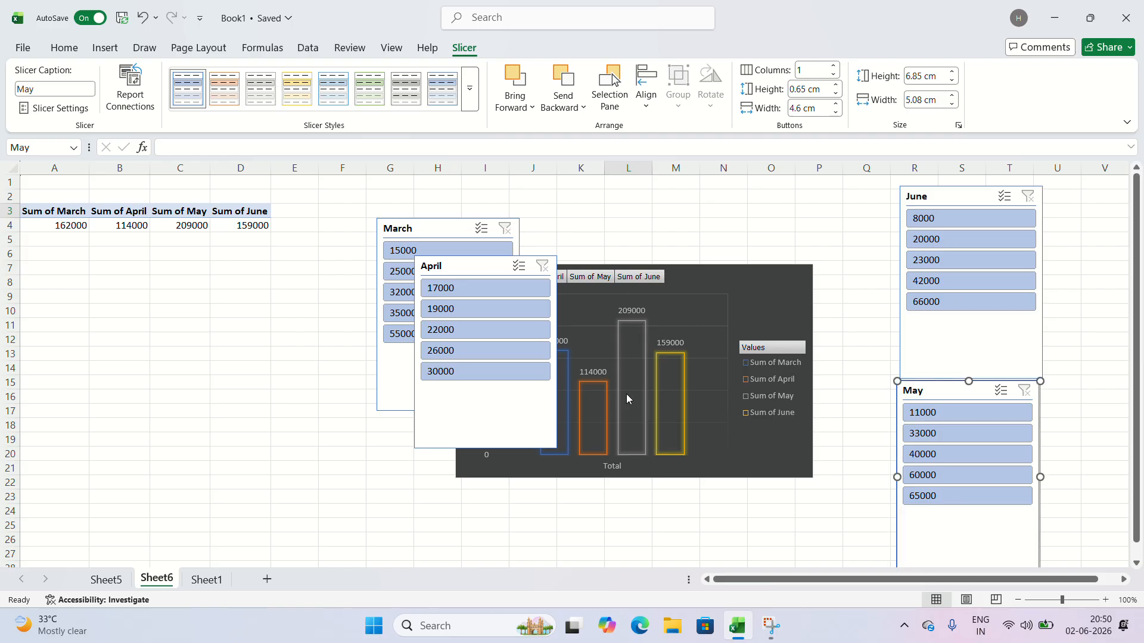
click(476, 266)
drag(476, 266, 271, 300)
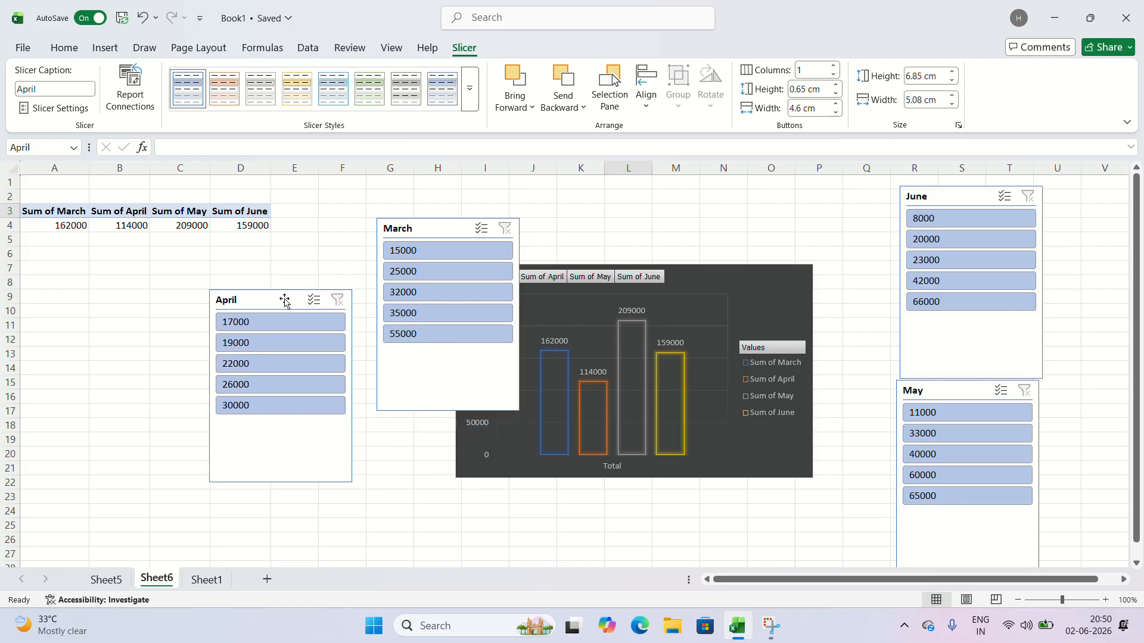
click(429, 226)
drag(430, 227, 405, 442)
drag(691, 276, 676, 205)
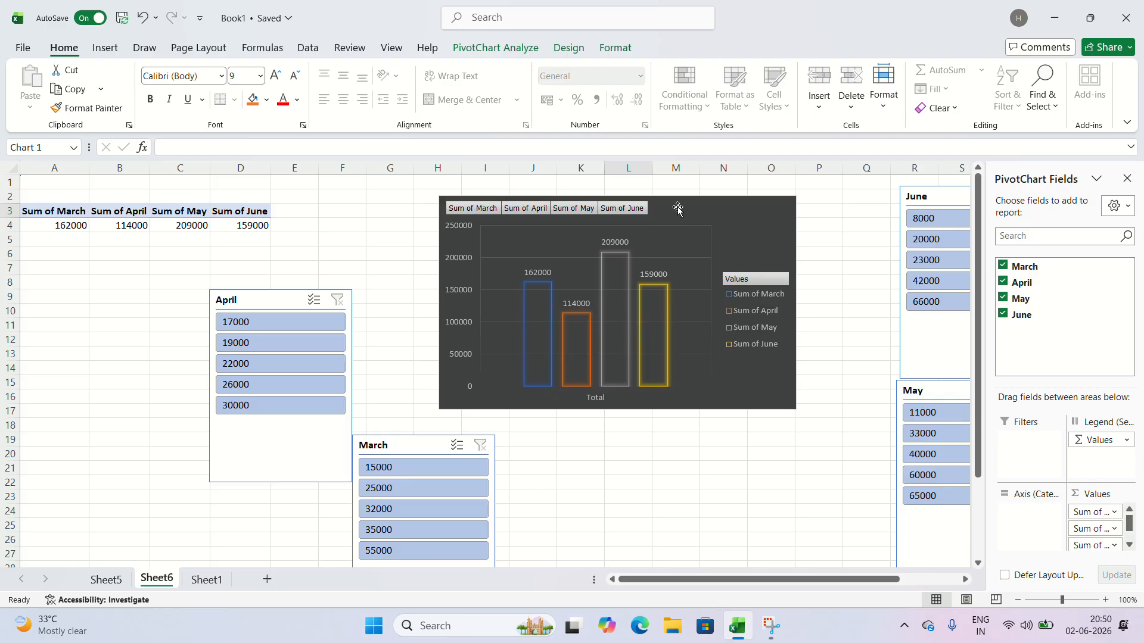
Filter the PivotChart with the March slicer by 25000, 32000, 35000 and 55000 in turn, ending on 15000.
click(446, 487)
click(419, 448)
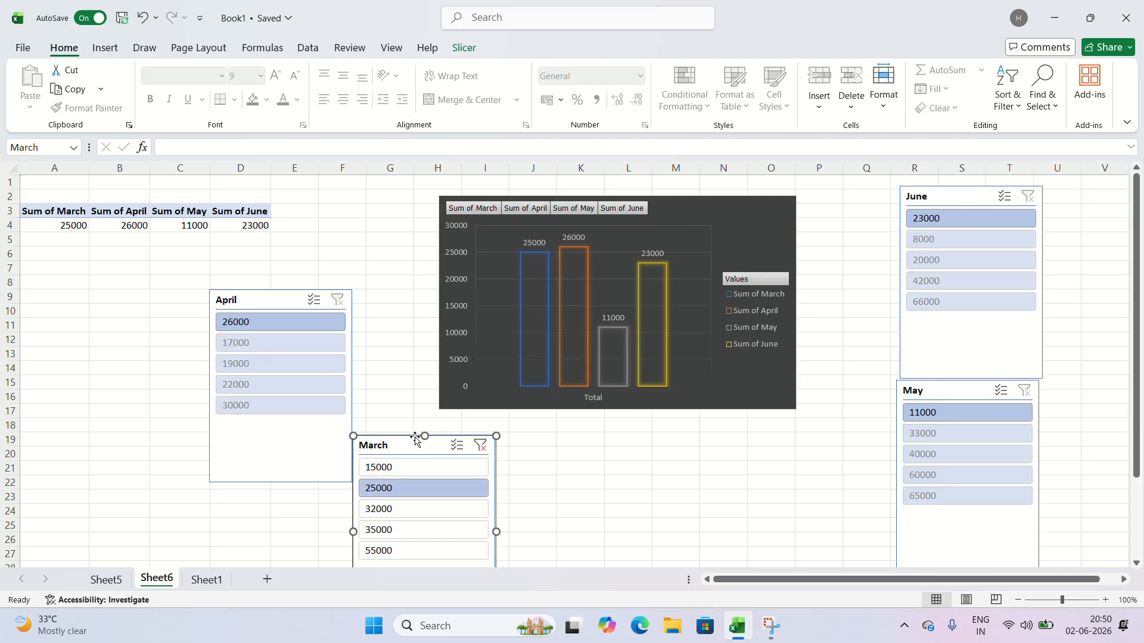
click(435, 505)
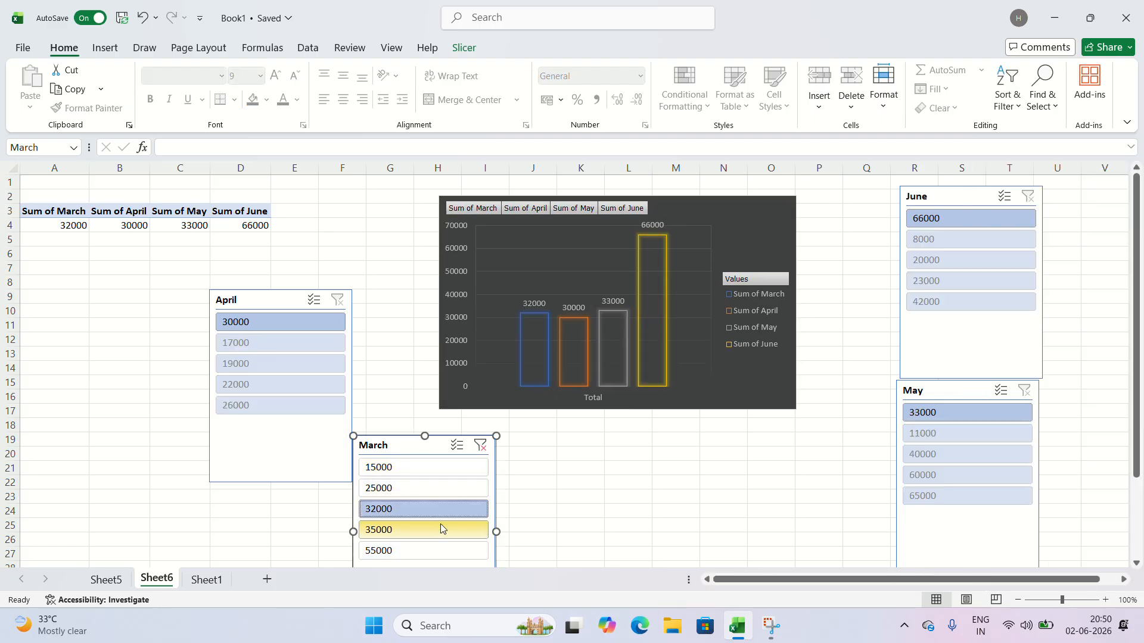
click(441, 525)
click(443, 545)
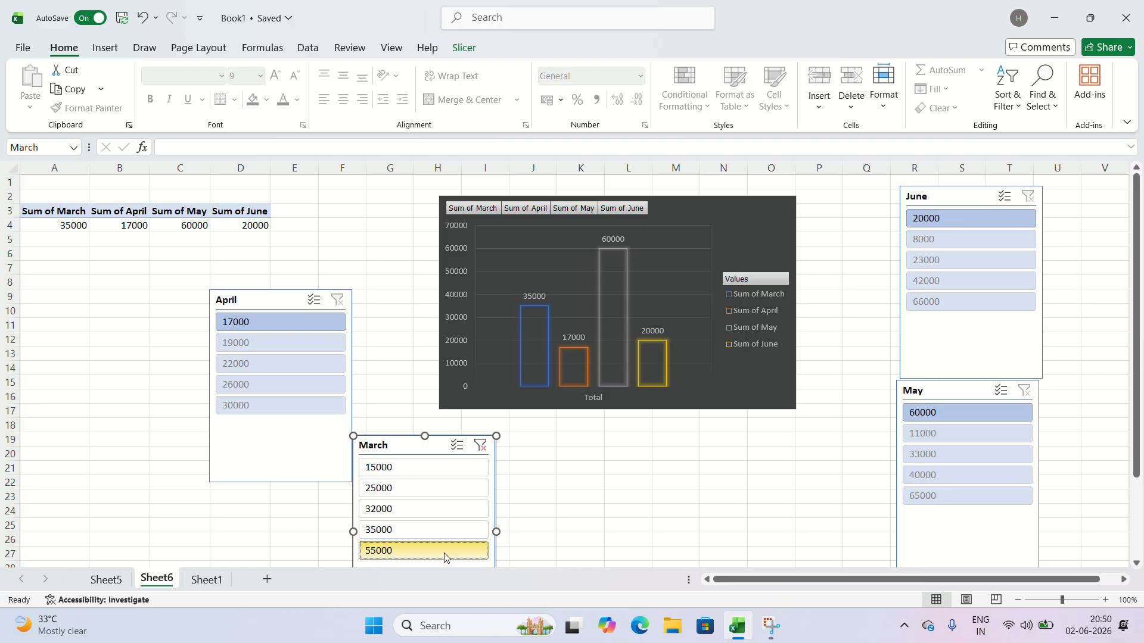
click(429, 469)
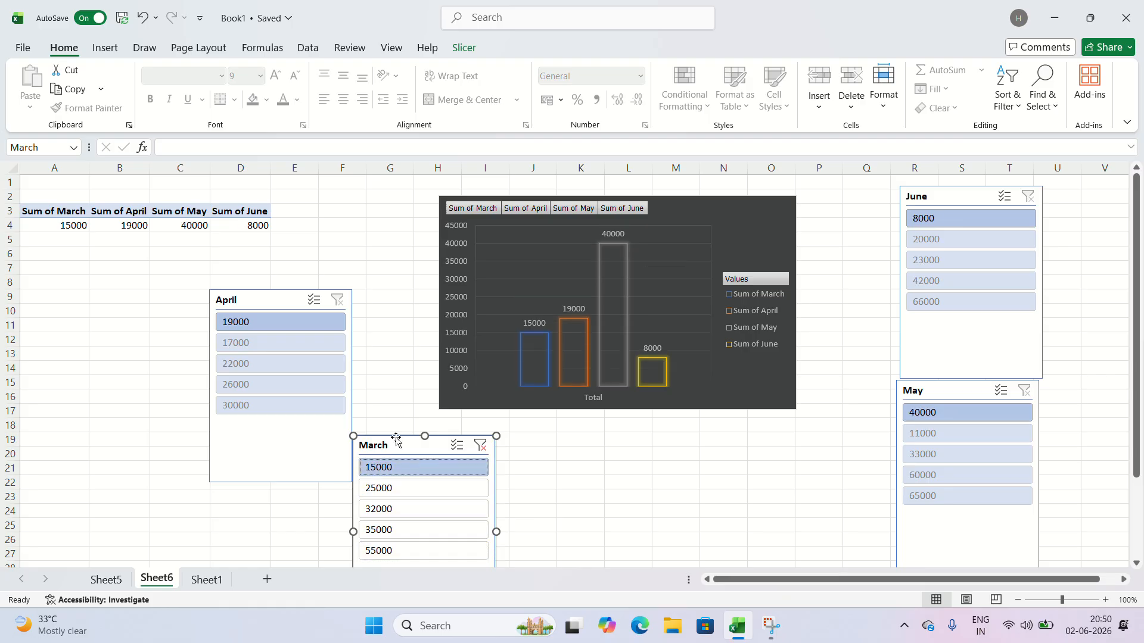
Try different values in the April slicer, ending with the chart filtered to 19000 for April and 15000 for March.
click(281, 337)
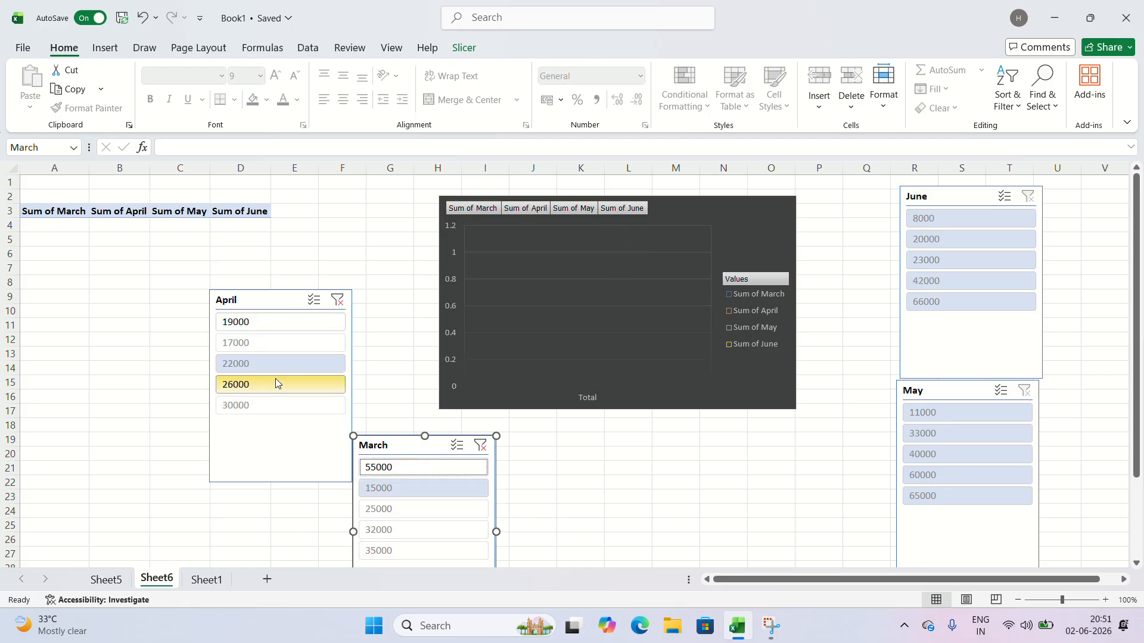
click(275, 384)
click(282, 347)
click(291, 324)
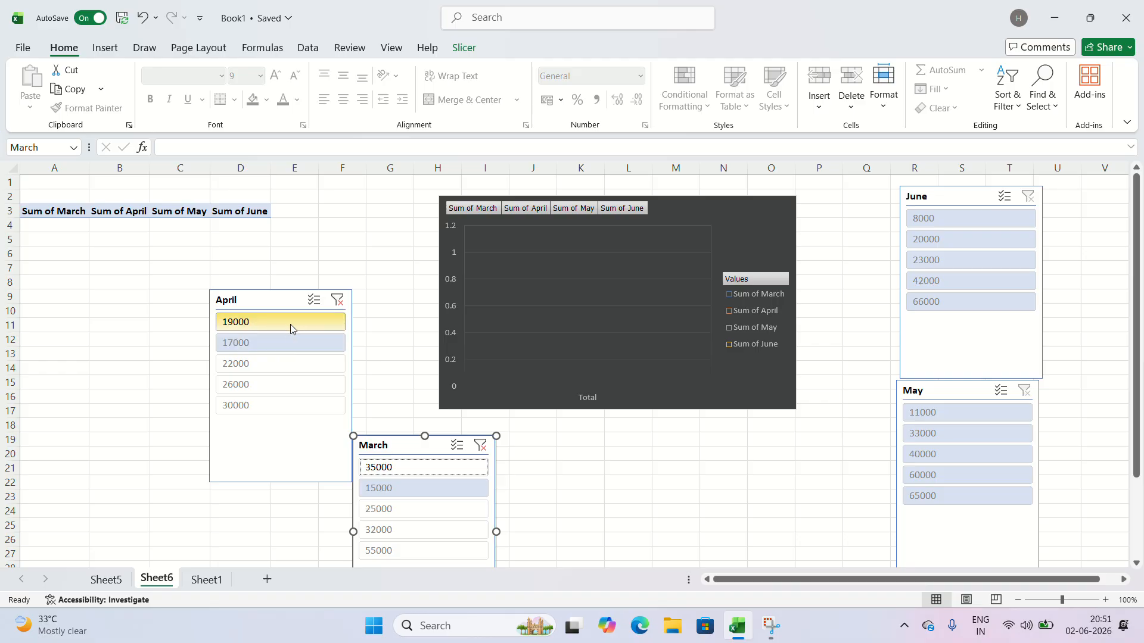
click(439, 500)
click(441, 469)
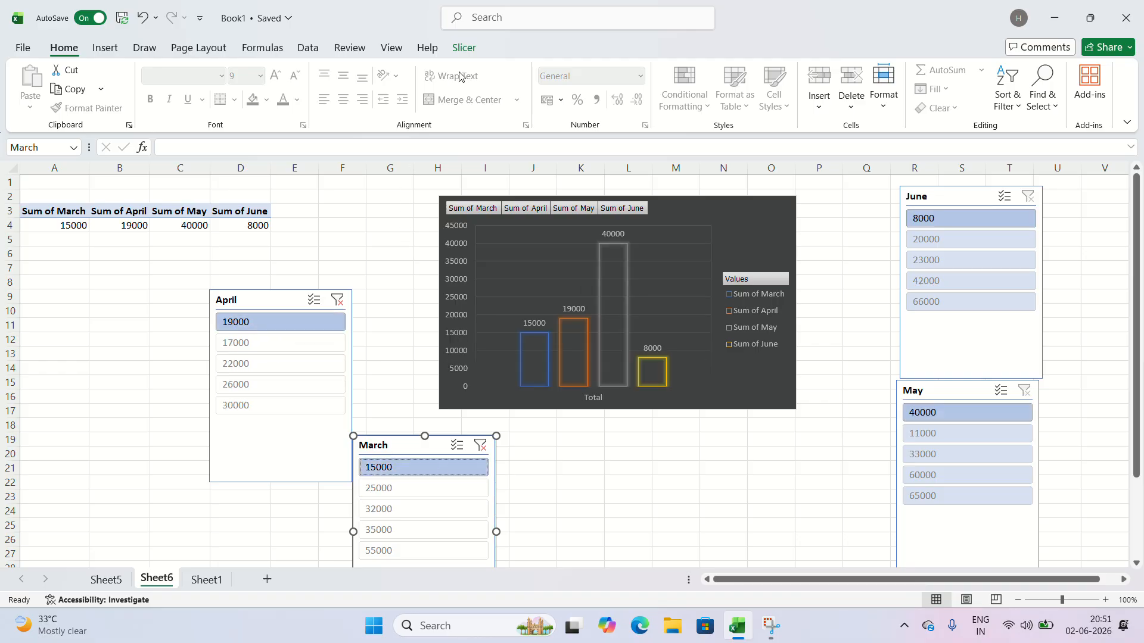
Turn on multi-select for the March slicer.
click(534, 211)
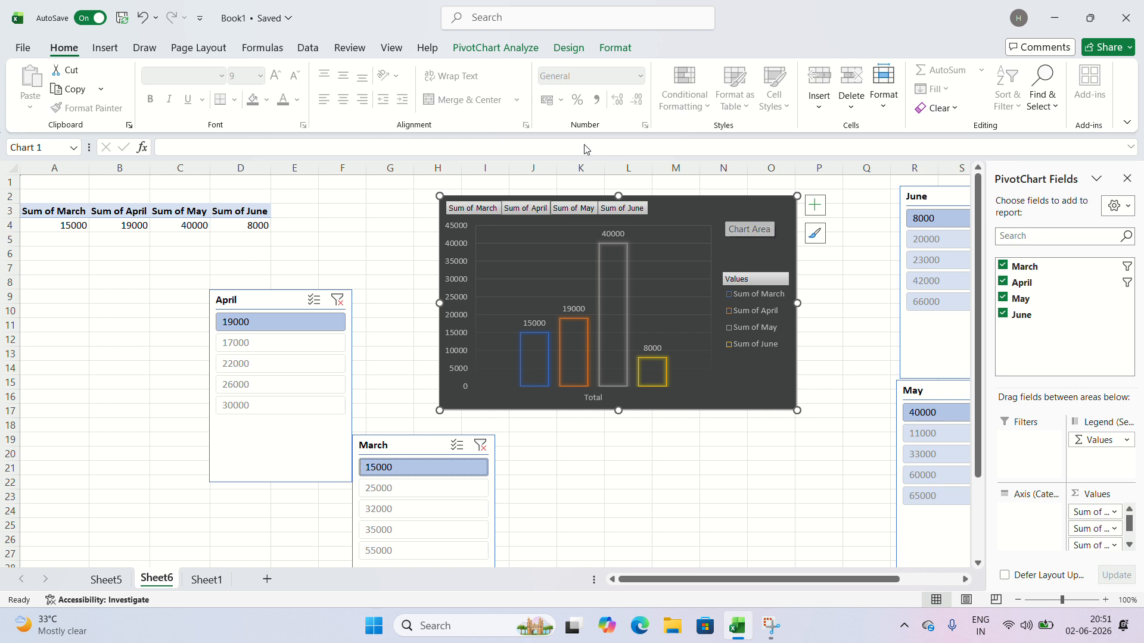
click(430, 458)
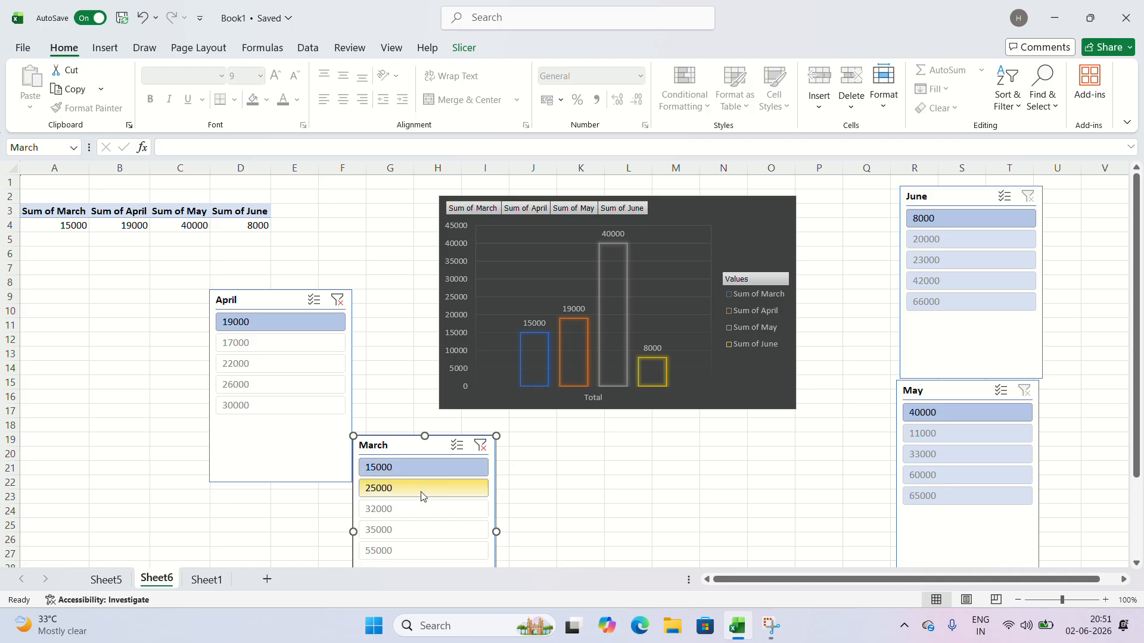
click(457, 447)
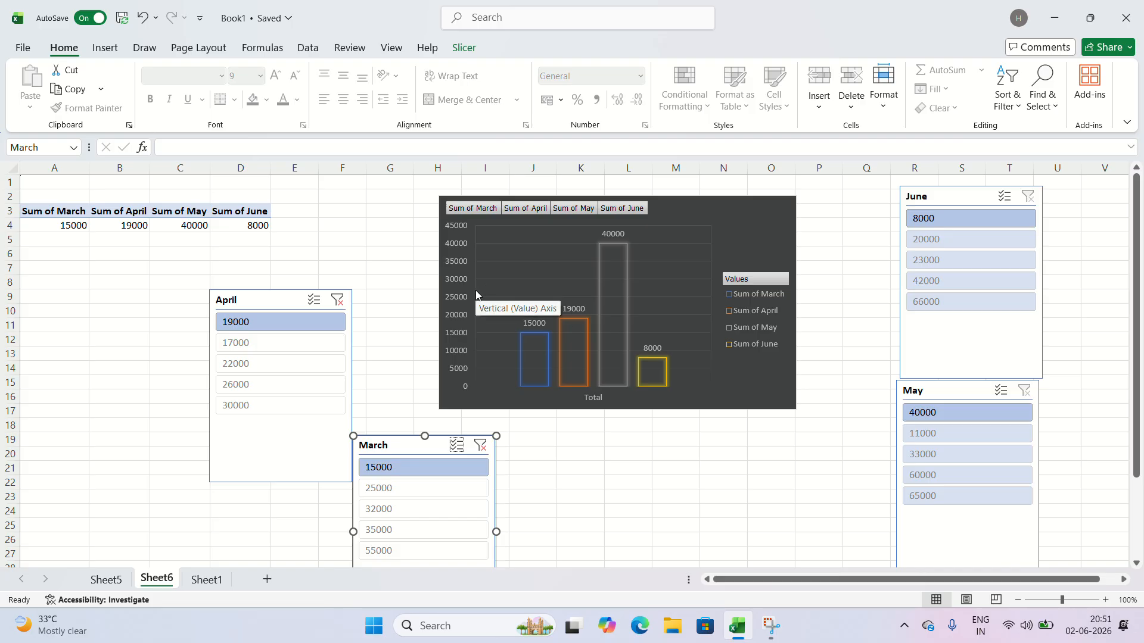
Select the Total Sale table on Sheet1 through the Count number row (A1:E12) and view its recommended charts.
click(206, 581)
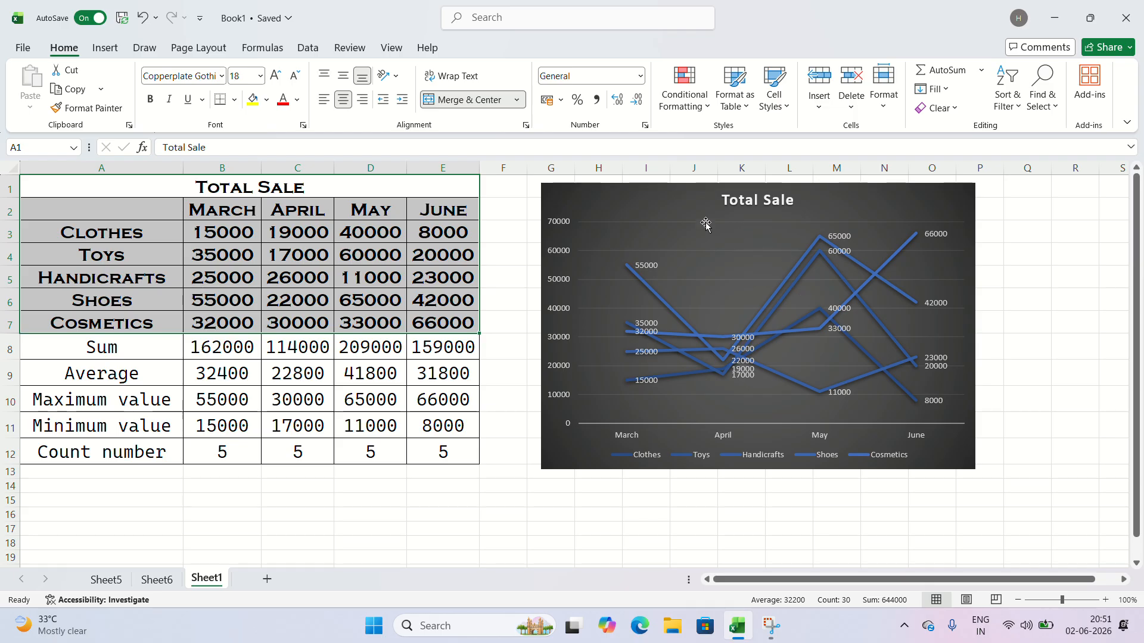
click(102, 49)
drag(66, 186, 346, 461)
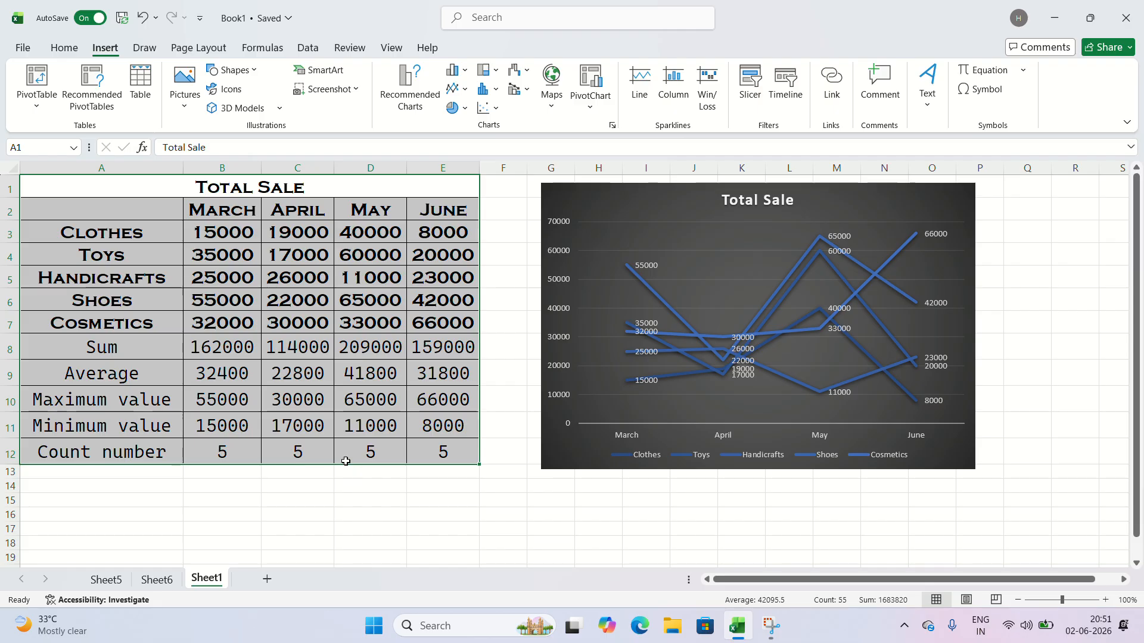
click(393, 100)
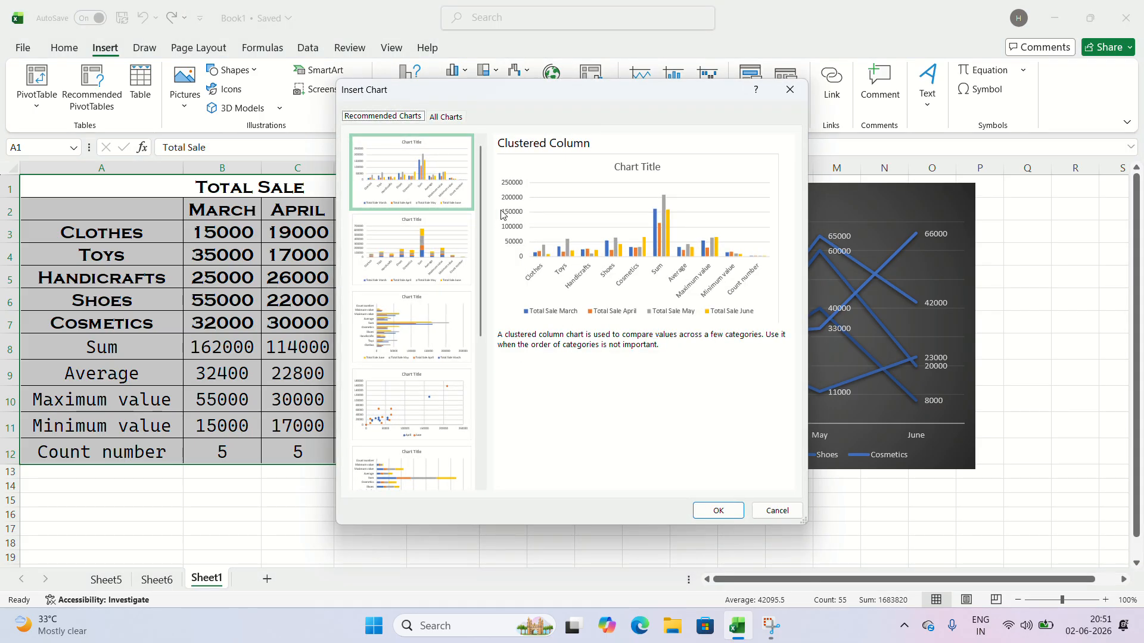
click(798, 95)
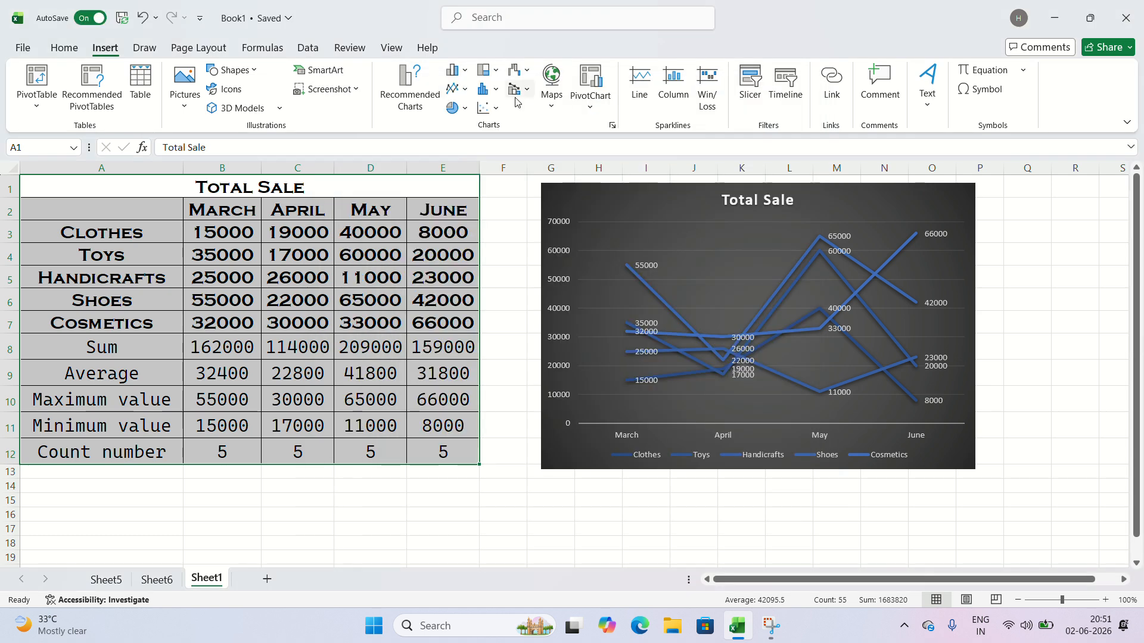
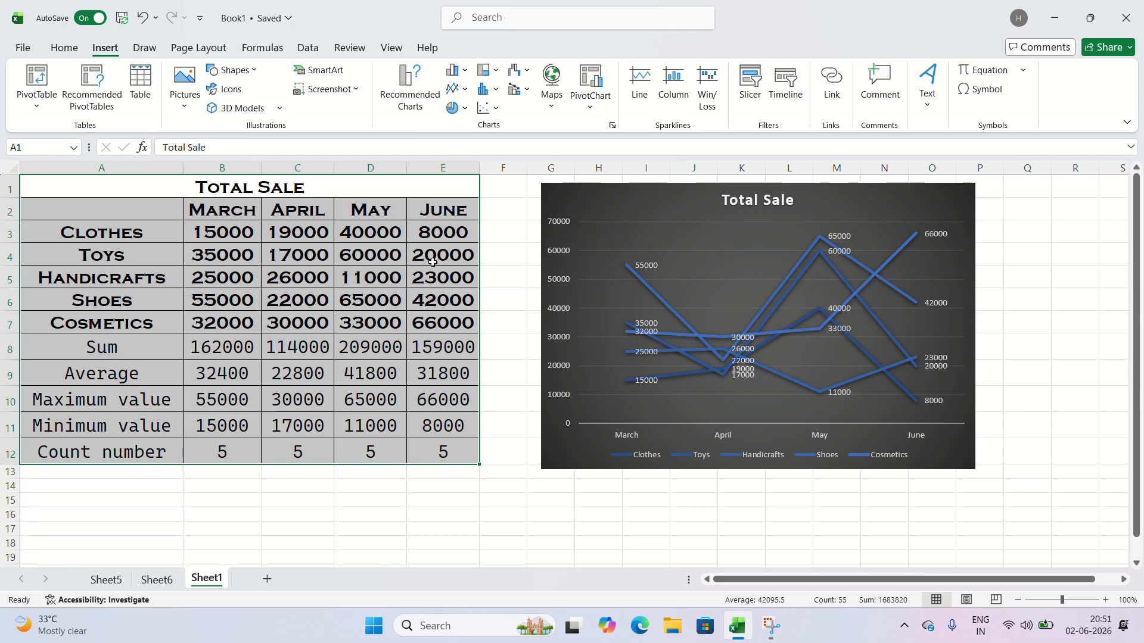
Look over the full list of chart types available for the selected table without inserting one.
click(408, 90)
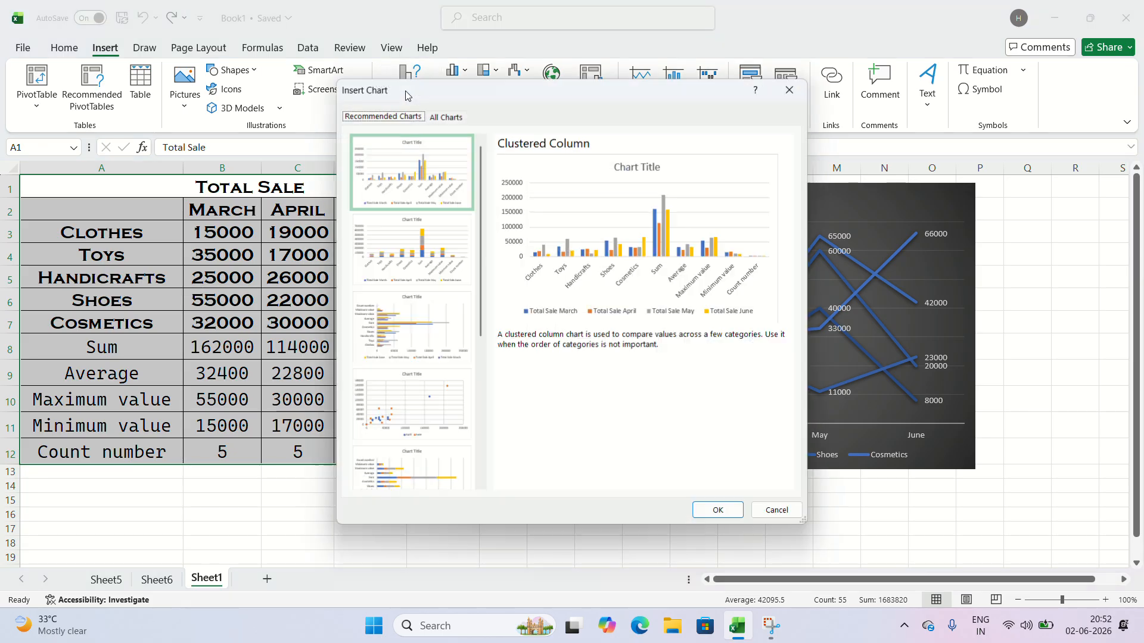
click(441, 117)
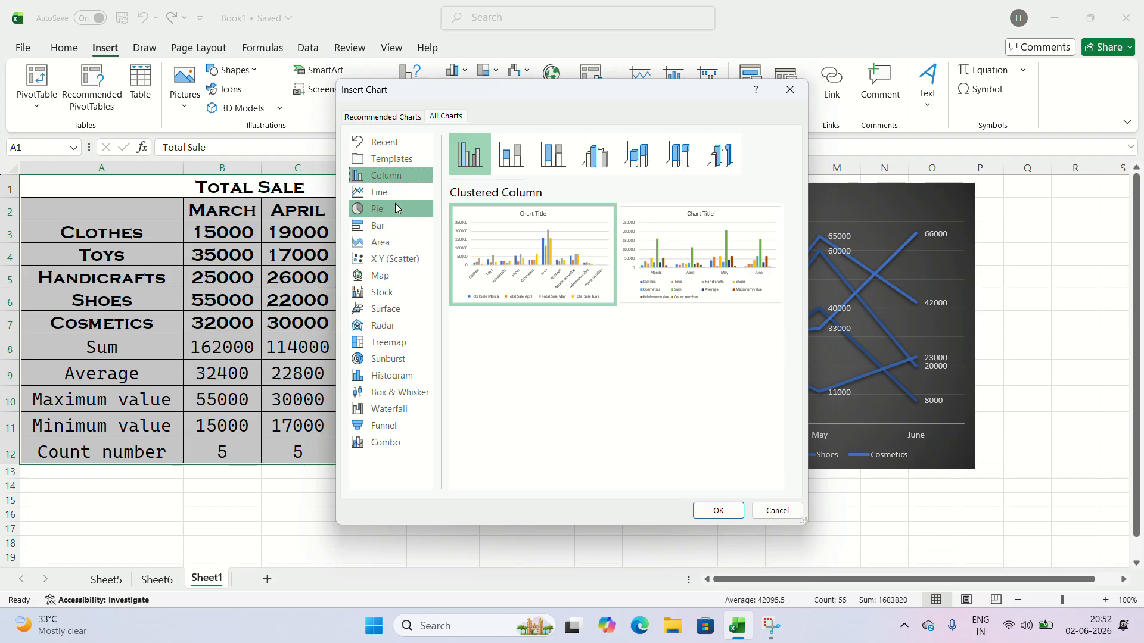
click(790, 90)
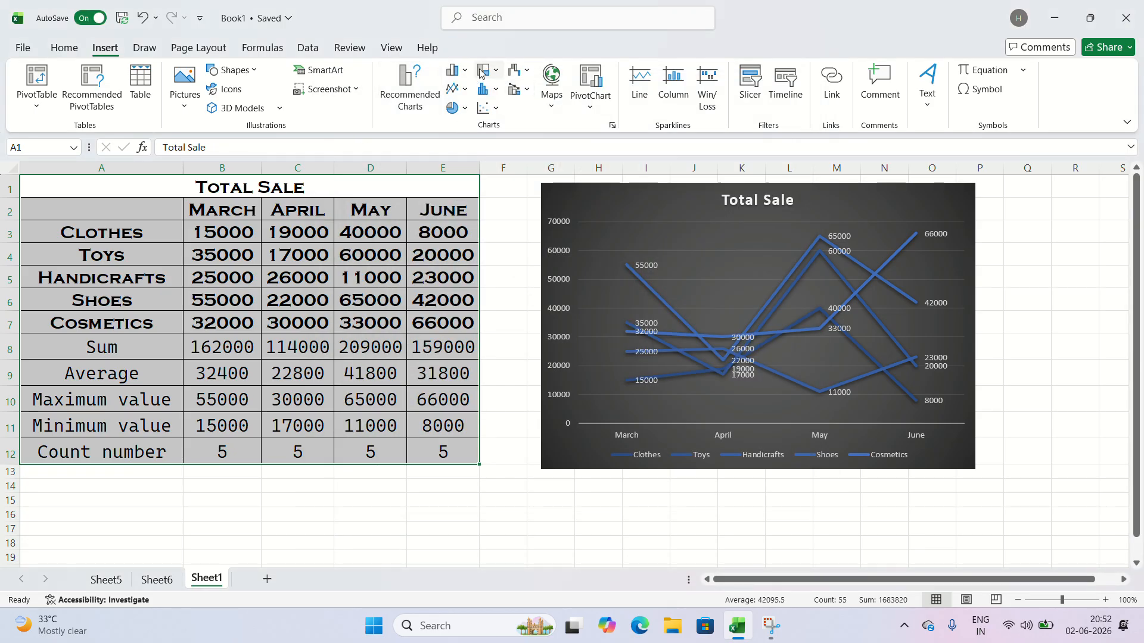
Preview the recommended charts for the table, including the funnel, scatter, stacked column and clustered column.
click(403, 101)
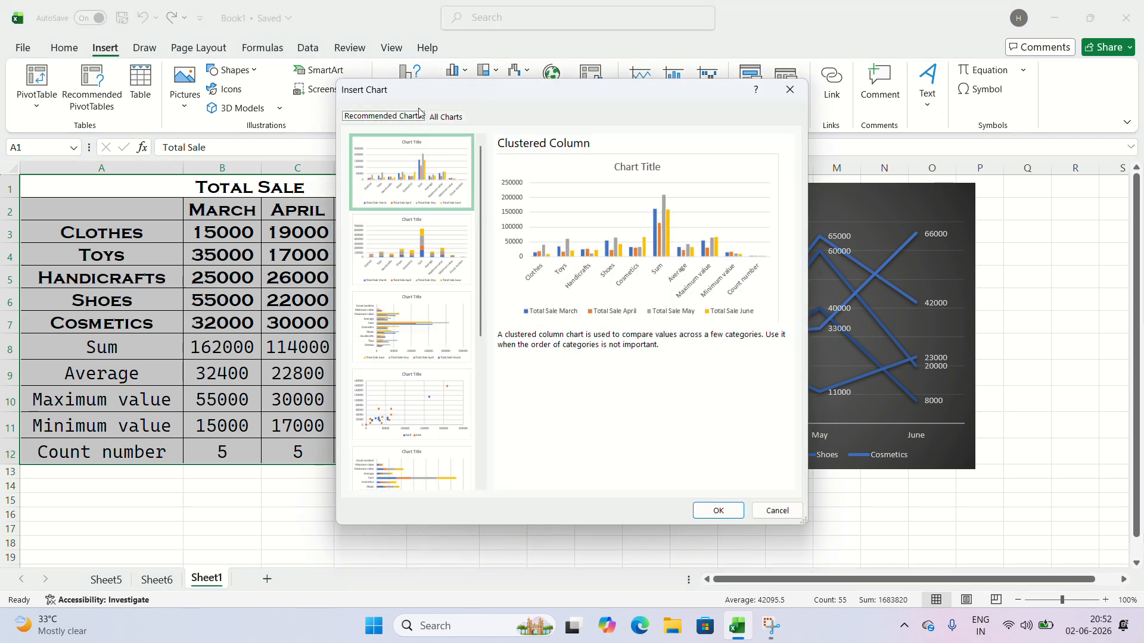
scroll(408, 246, down, 3)
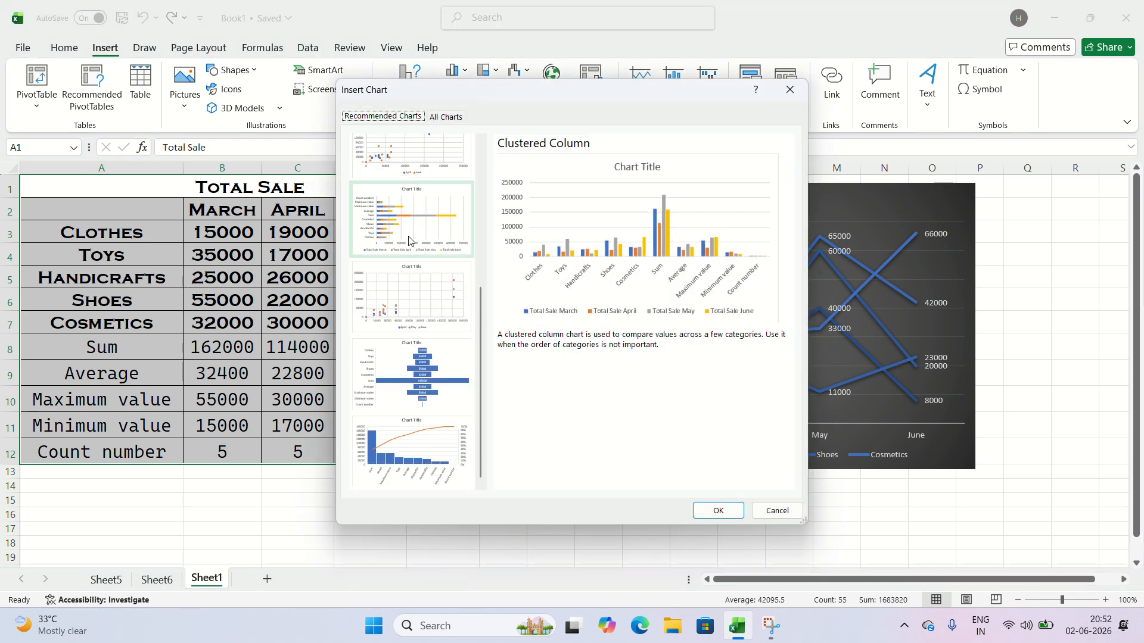
click(424, 393)
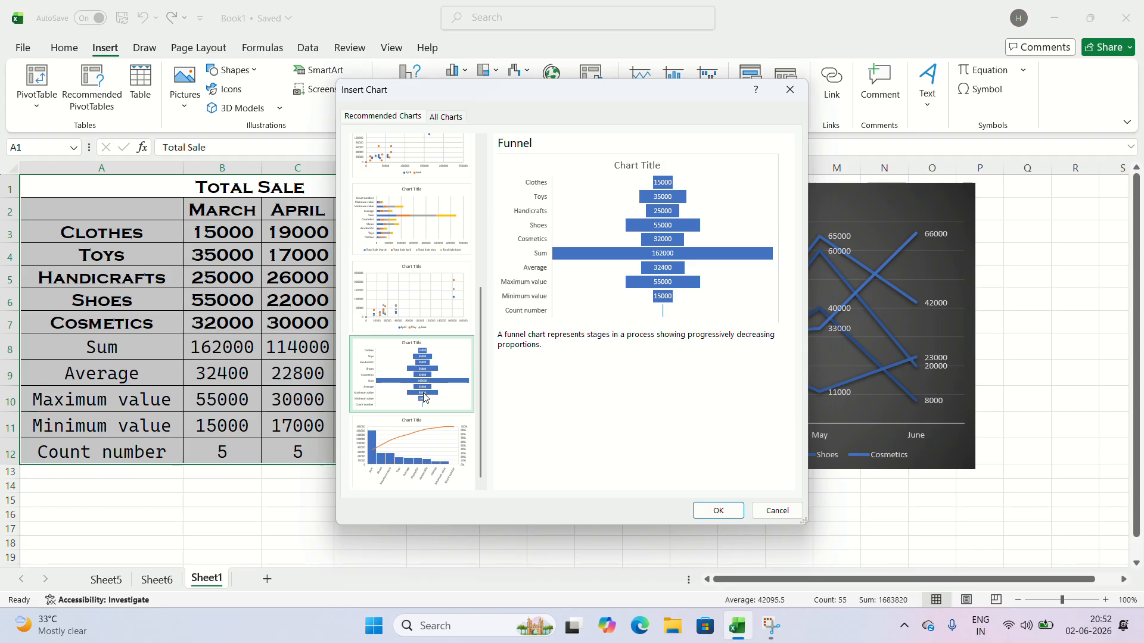
click(415, 442)
click(416, 298)
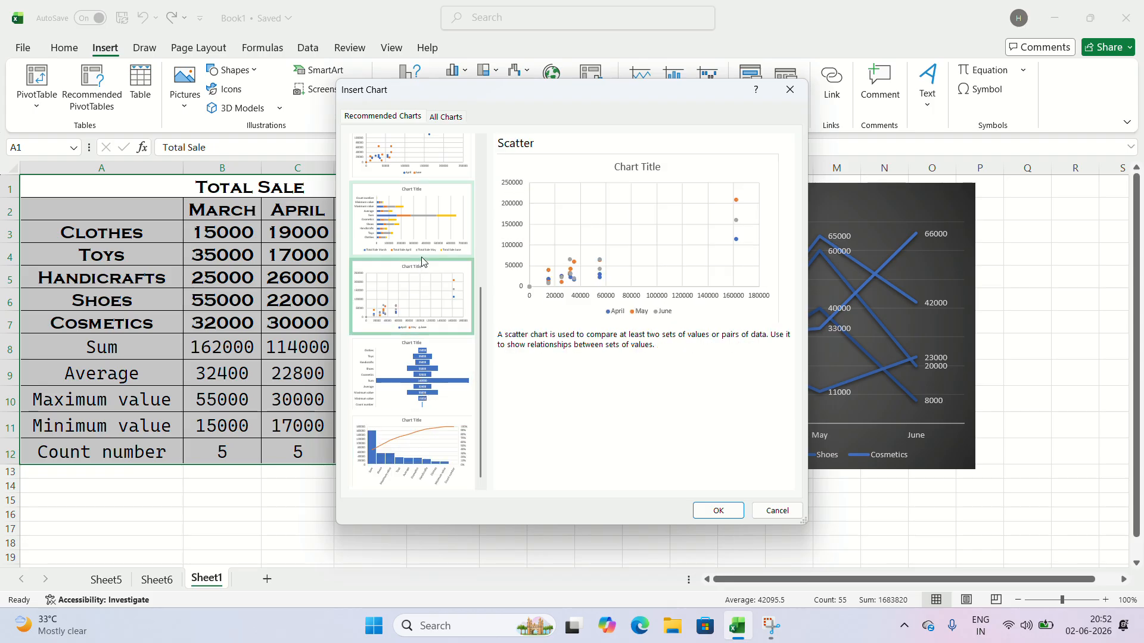
click(425, 233)
scroll(431, 232, up, 4)
click(433, 225)
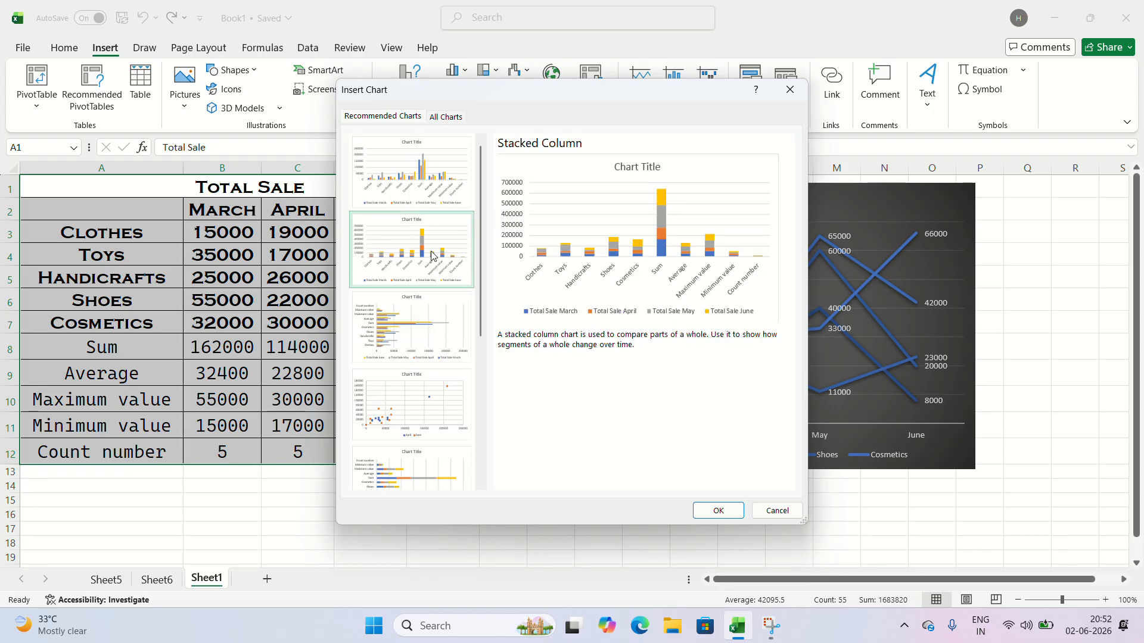
click(418, 198)
scroll(419, 200, down, 3)
scroll(415, 199, down, 2)
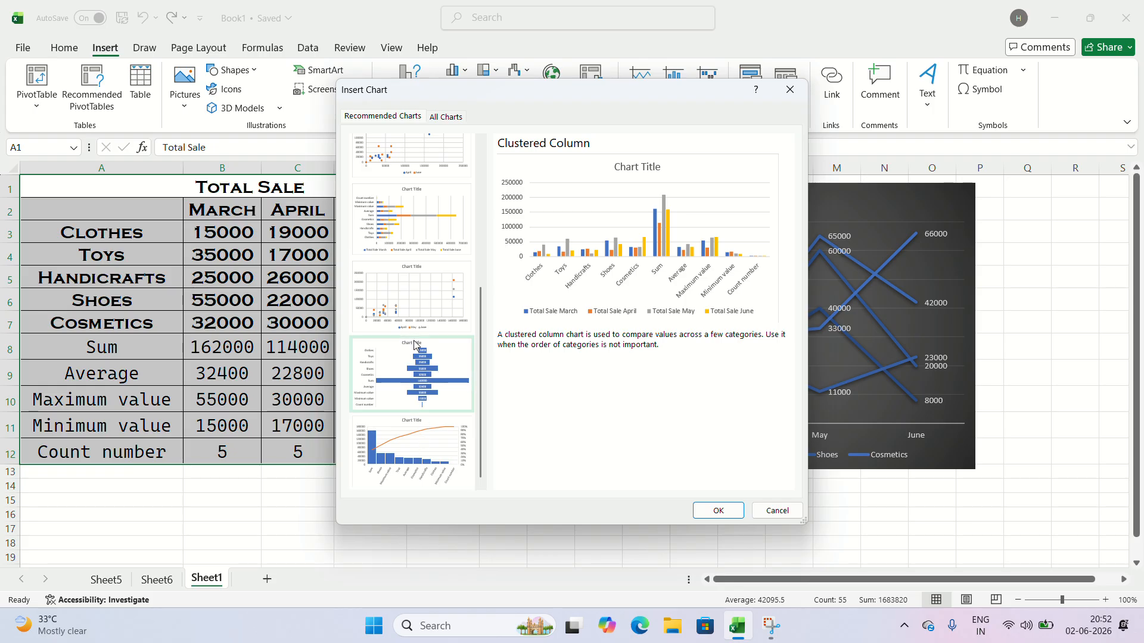
Insert a map chart of the Total Sale table, place it over the line chart and accept sending its data to Bing.
click(444, 118)
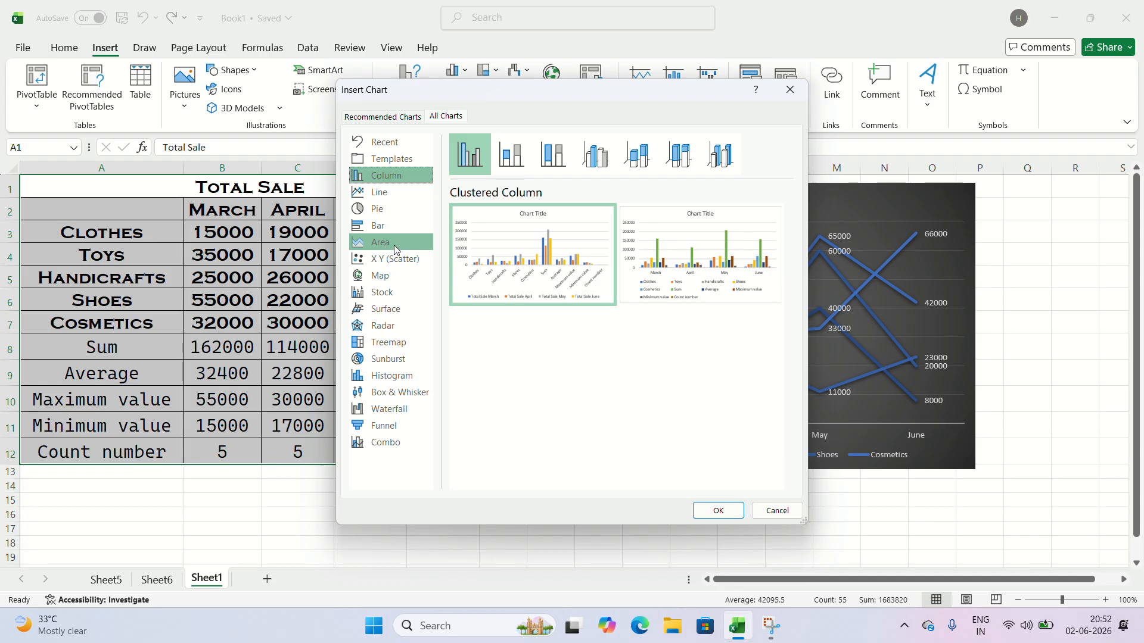
click(383, 277)
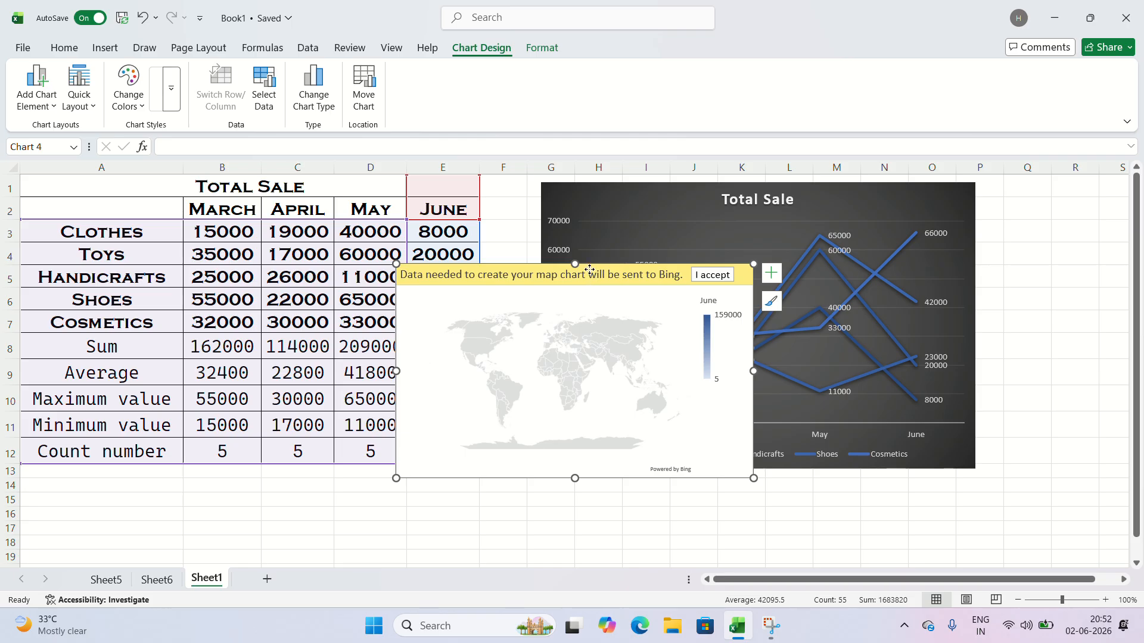
drag(592, 265, 759, 237)
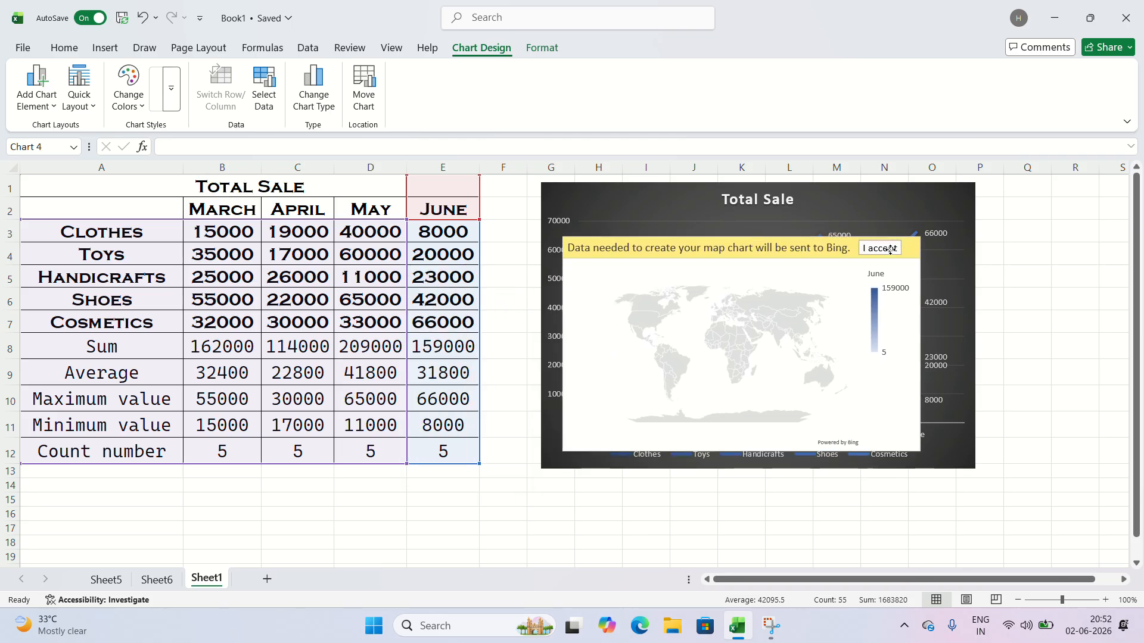
click(879, 349)
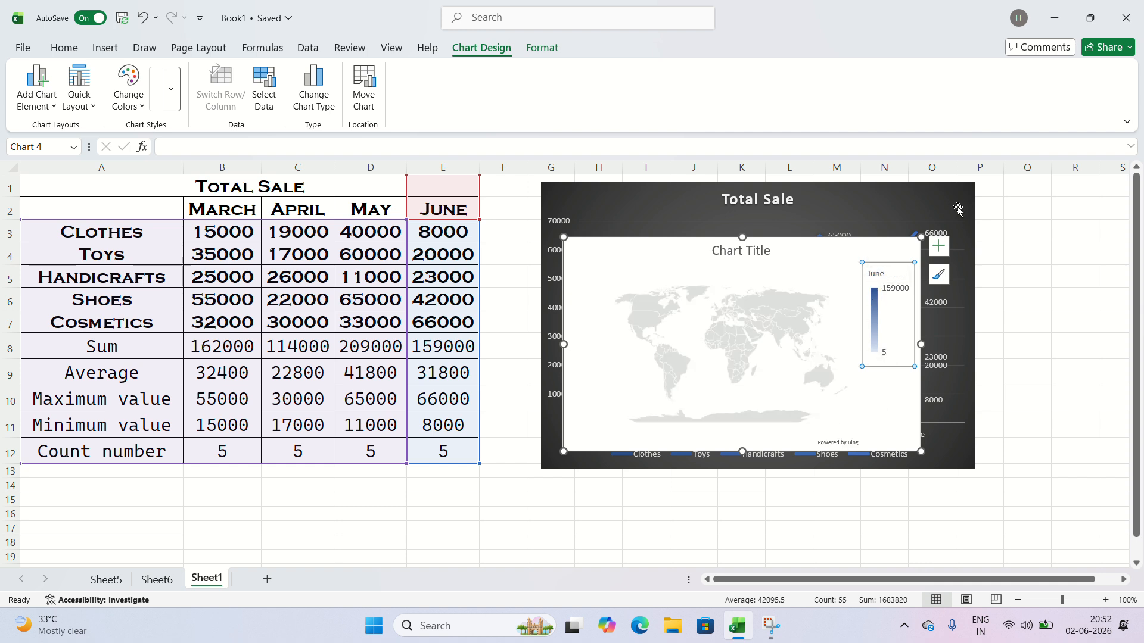
Check the available chart elements of the map chart and delete the chart.
click(940, 246)
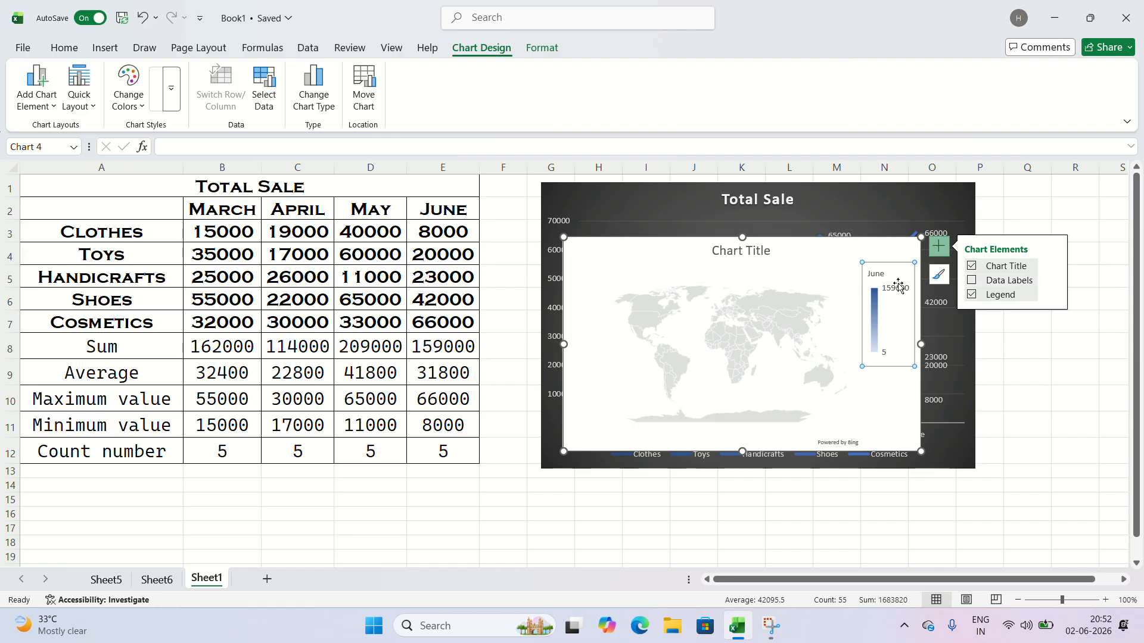
click(940, 248)
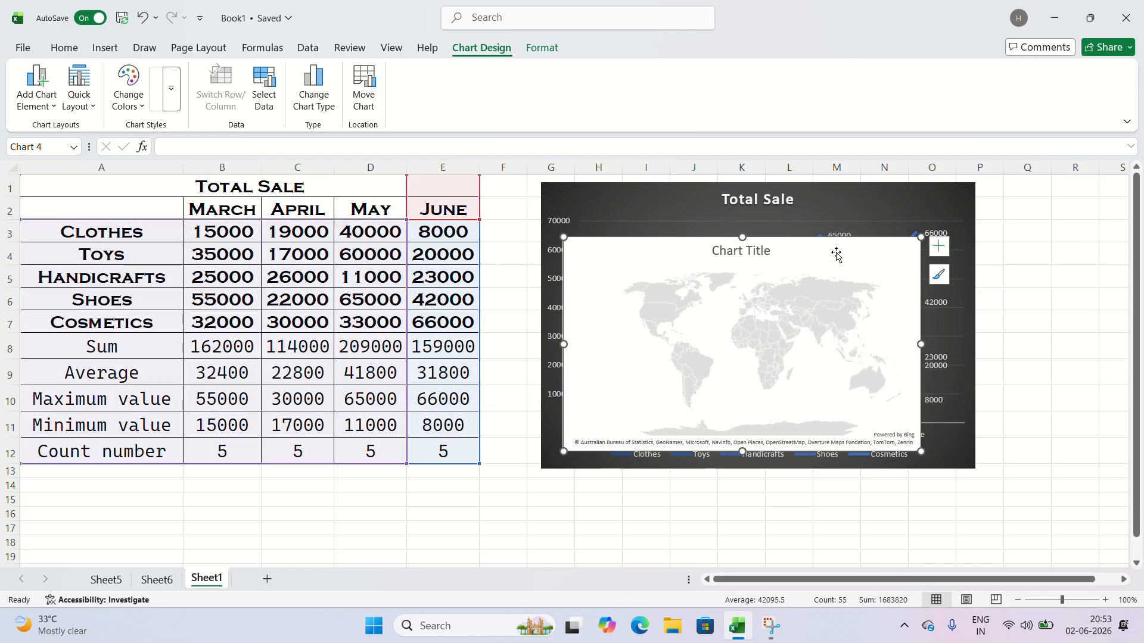
key(Delete)
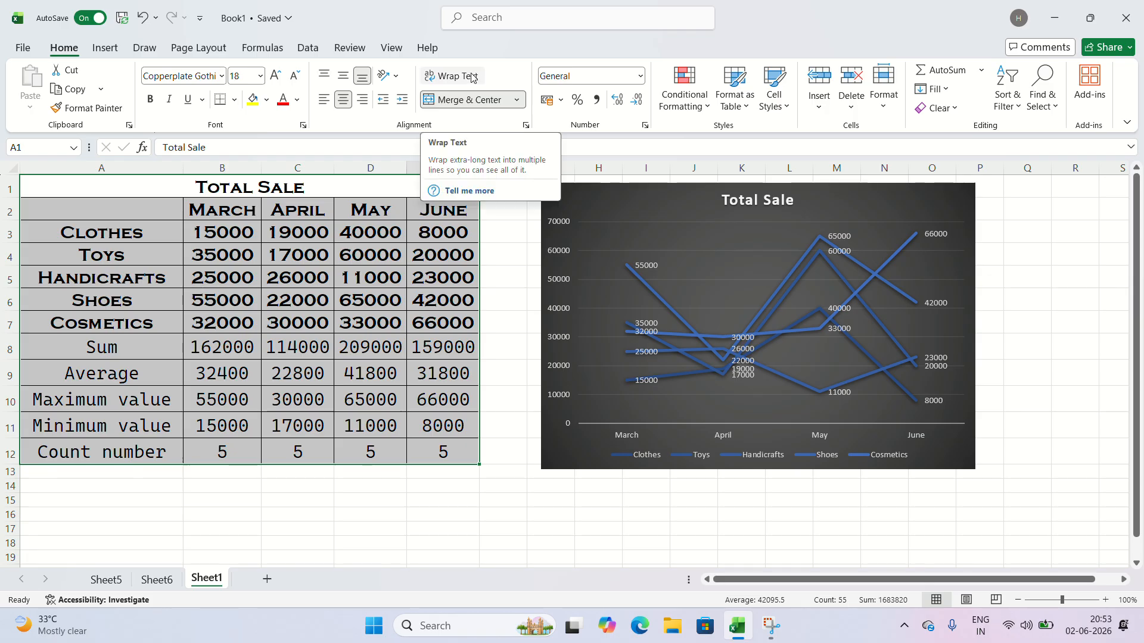
Review the recommended charts, all chart types and the PivotChart options for the selected table.
click(101, 48)
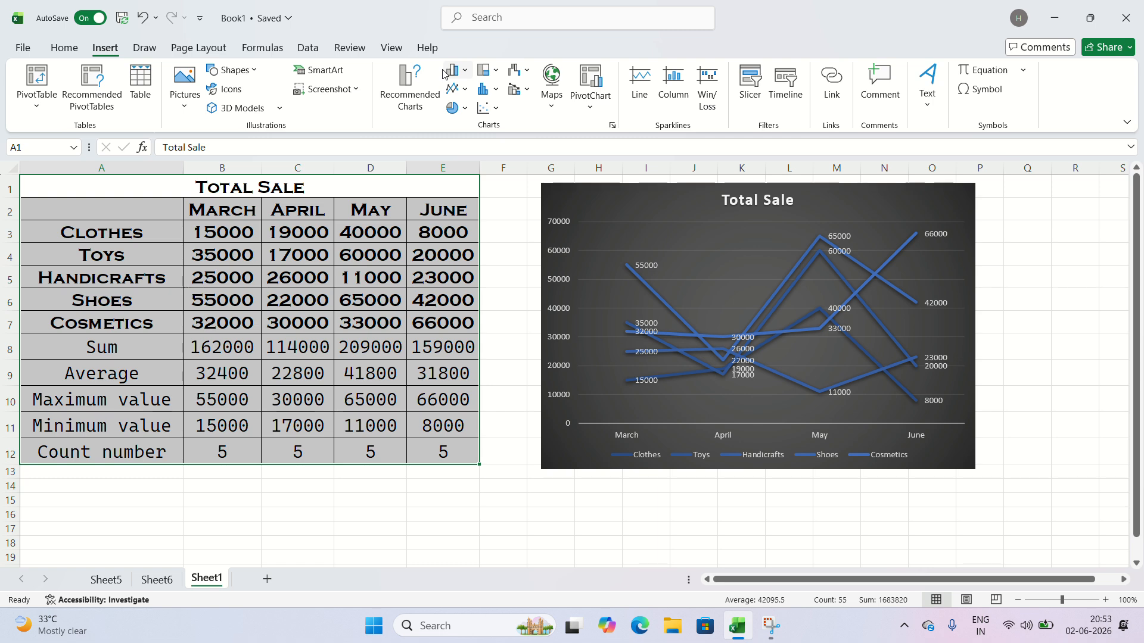
click(410, 90)
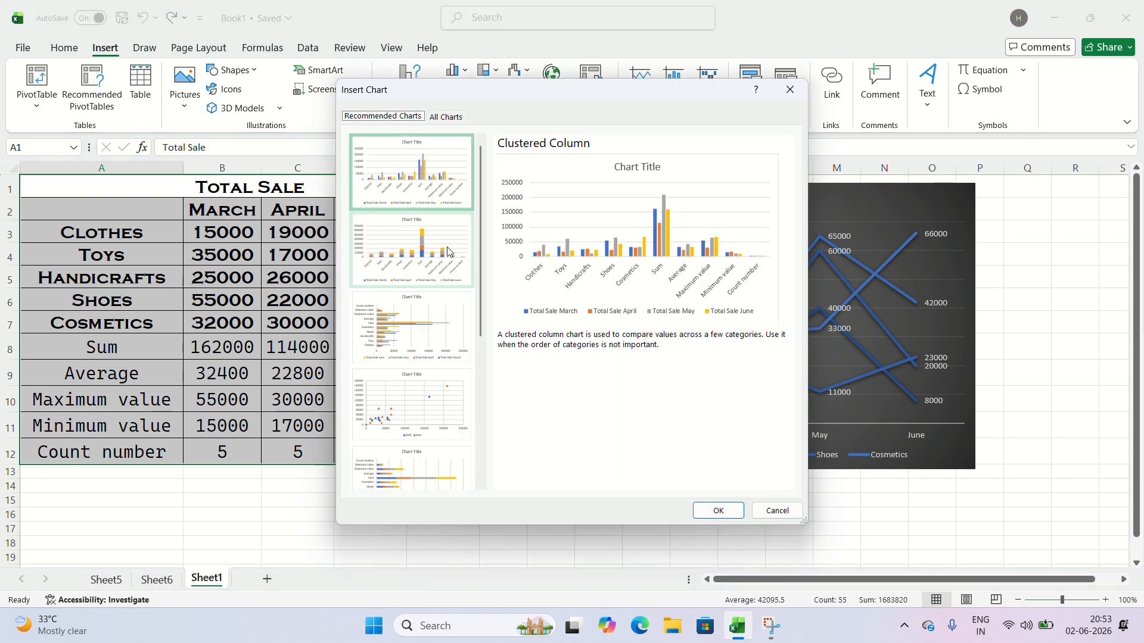
click(446, 118)
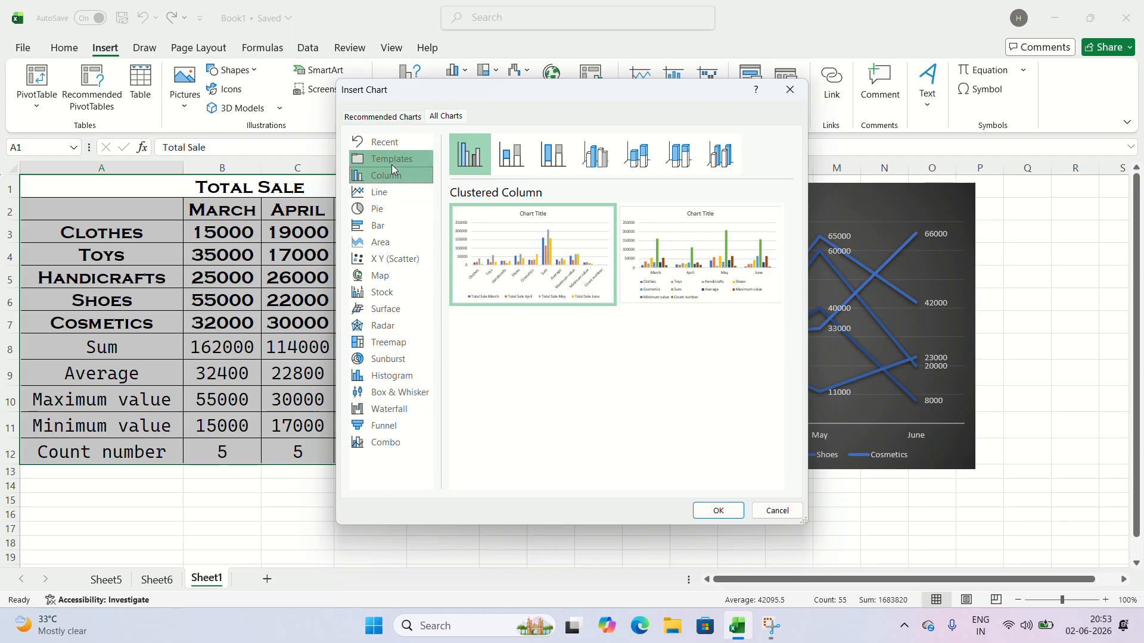
click(790, 89)
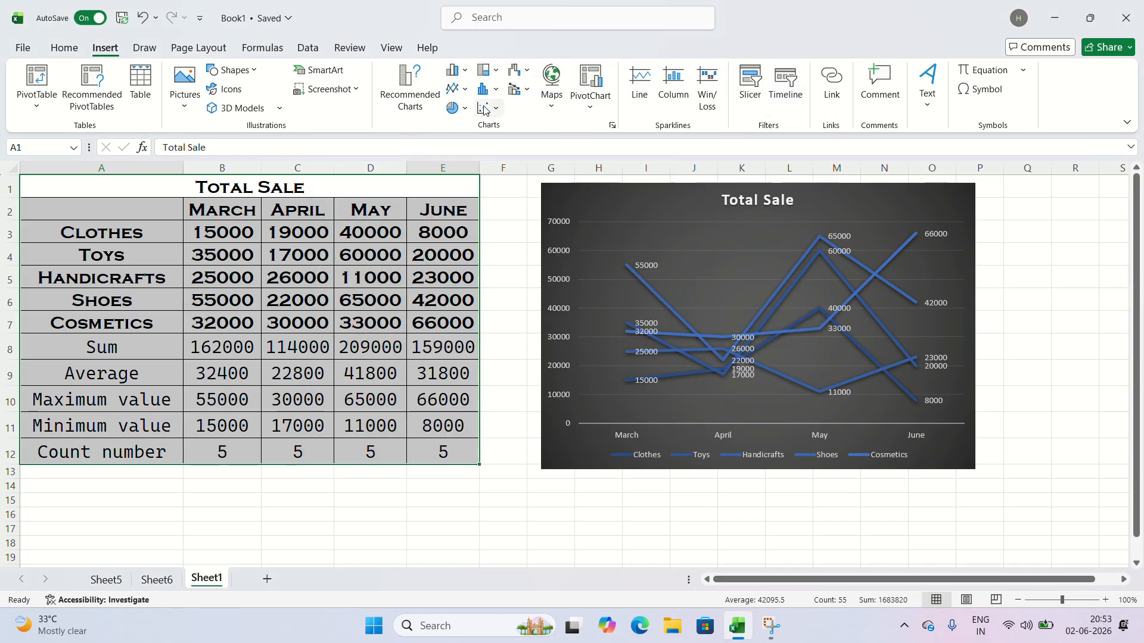
click(579, 115)
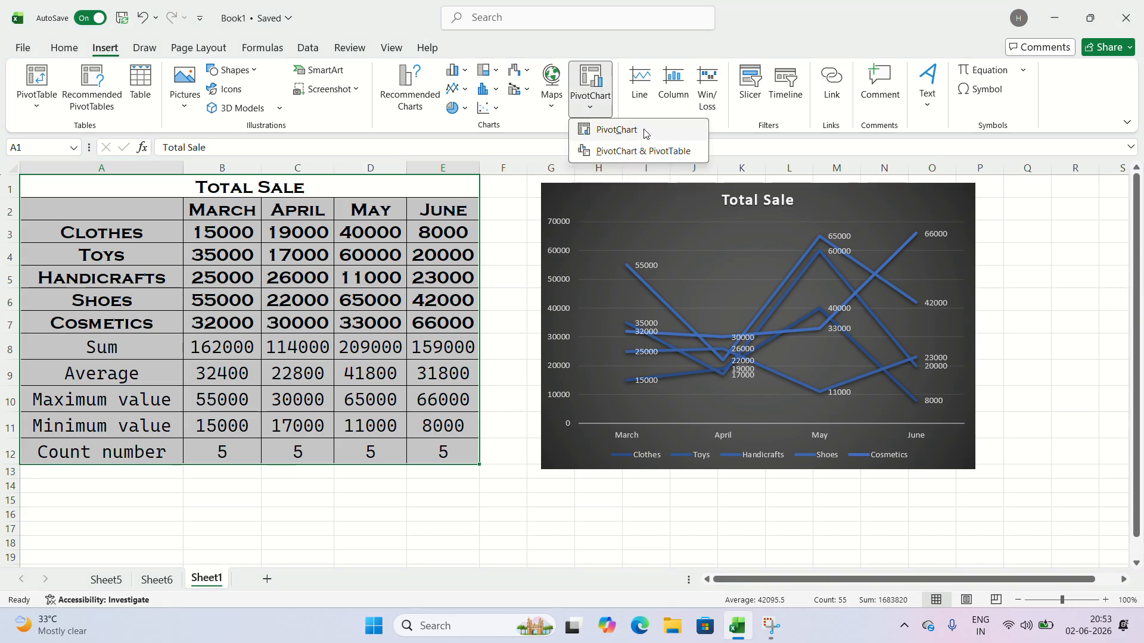
On Sheet6, move the March slicer directly below the PivotChart.
click(166, 582)
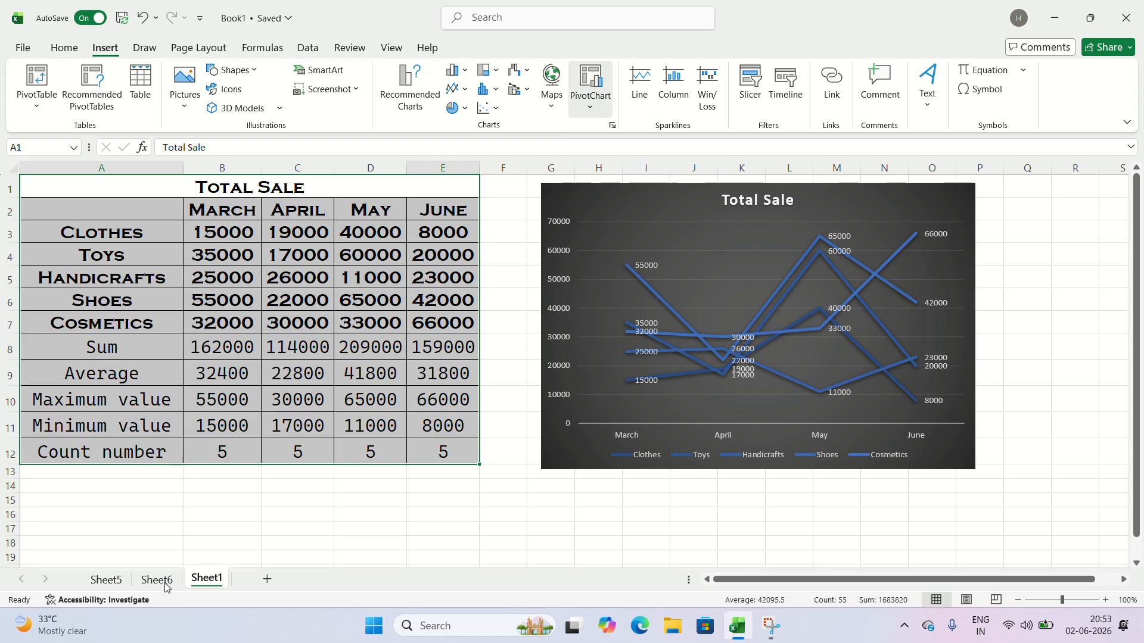
click(378, 503)
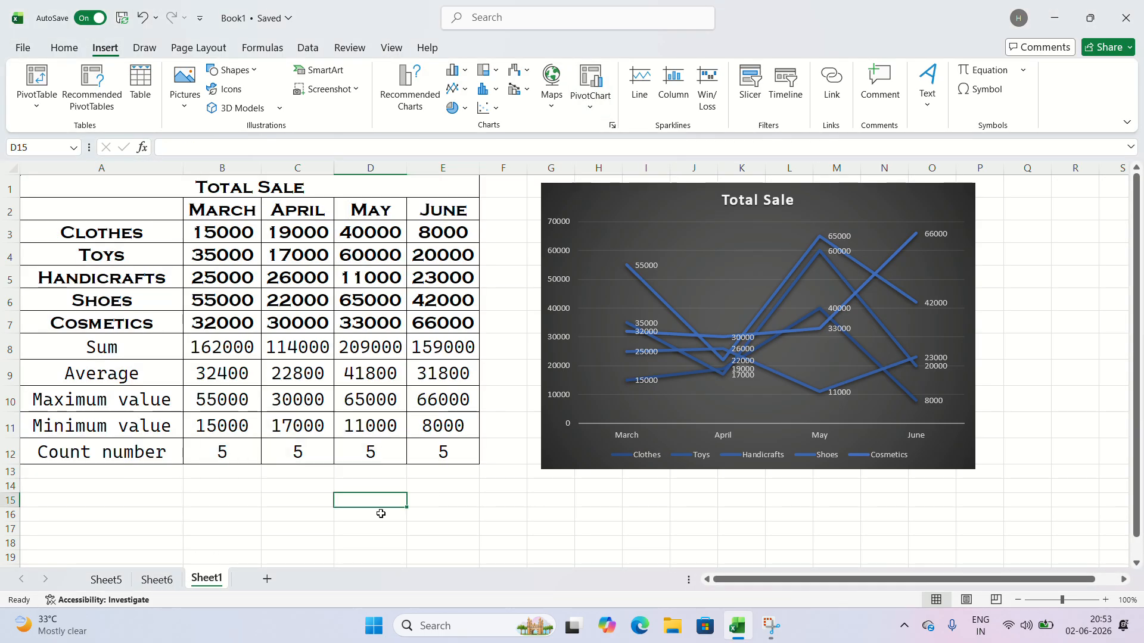
click(157, 581)
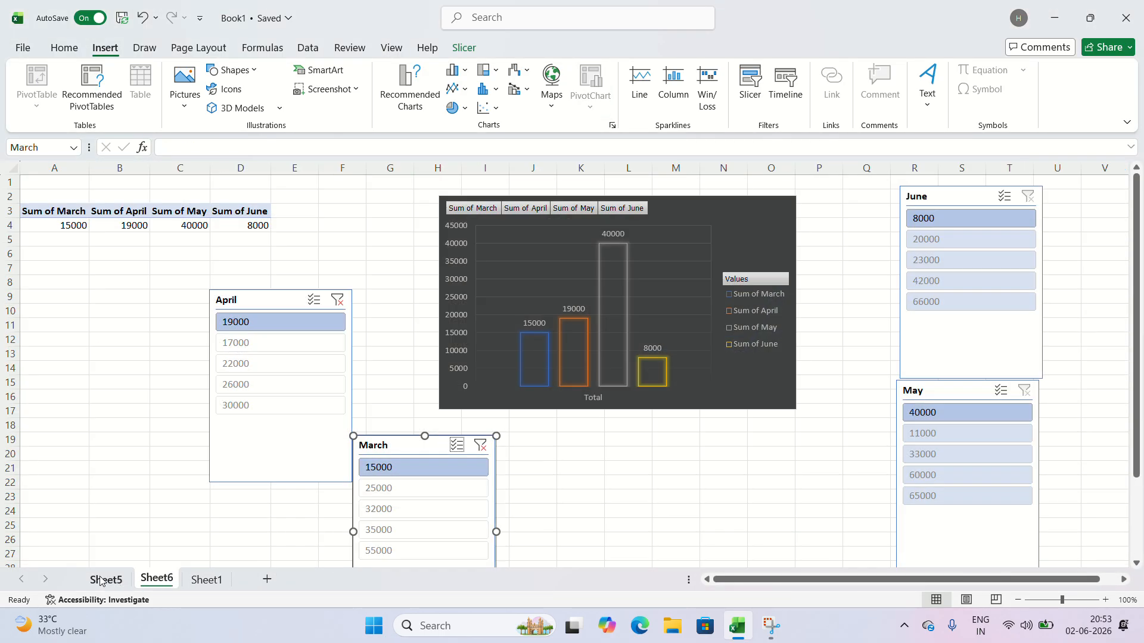
drag(393, 447, 548, 425)
Compare the PivotChart on Sheet5 with the slicer-filtered PivotChart on Sheet6.
click(108, 578)
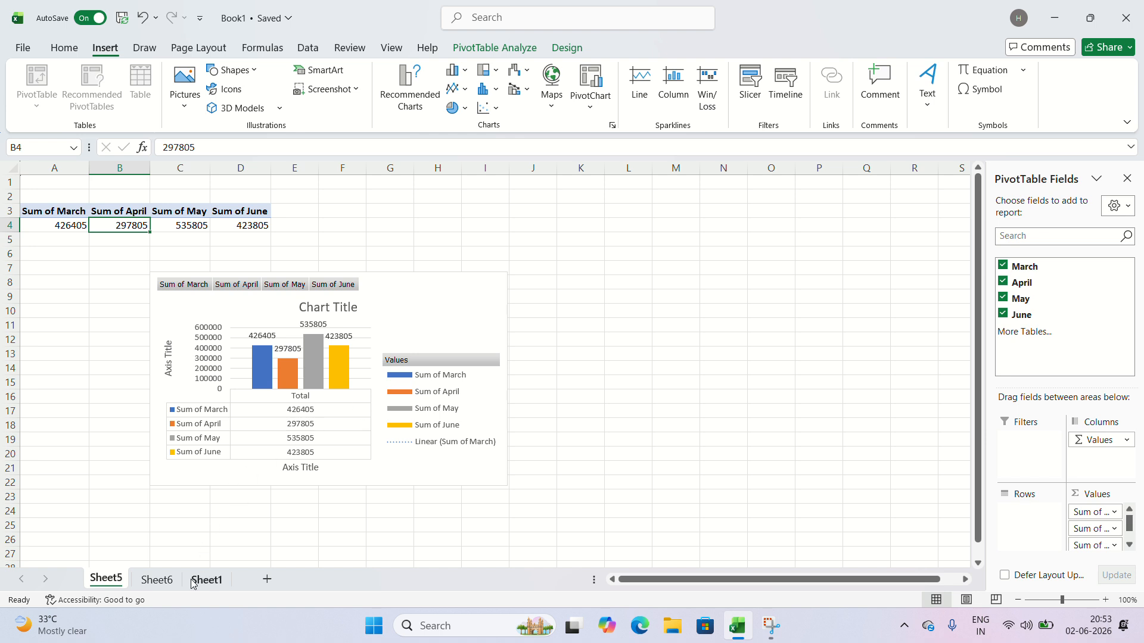
click(158, 587)
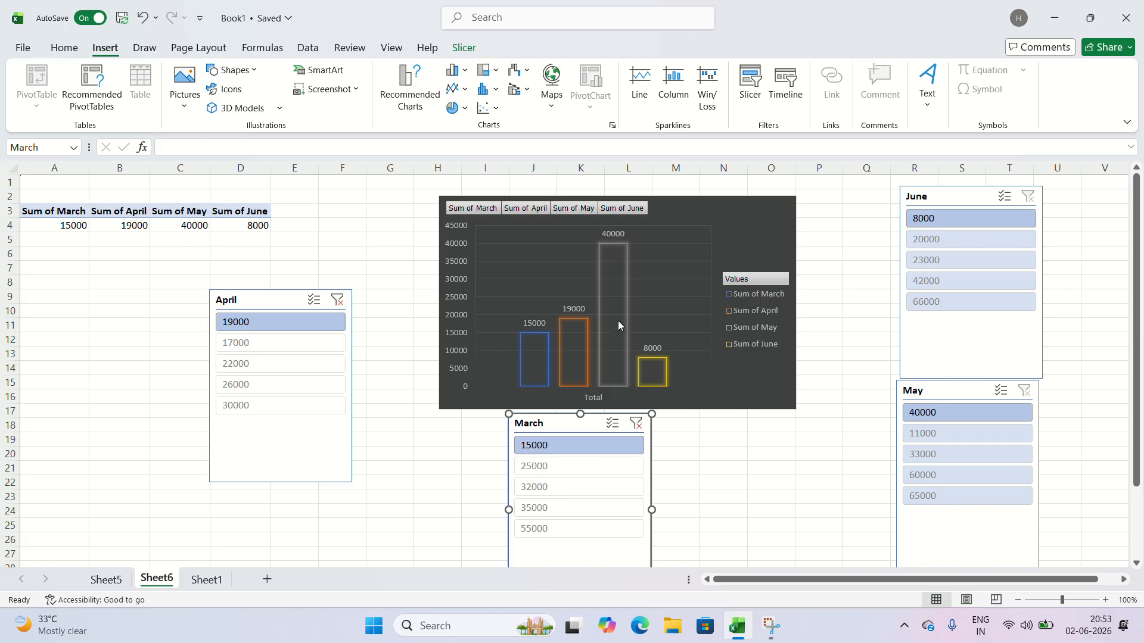
mouse_move(618, 325)
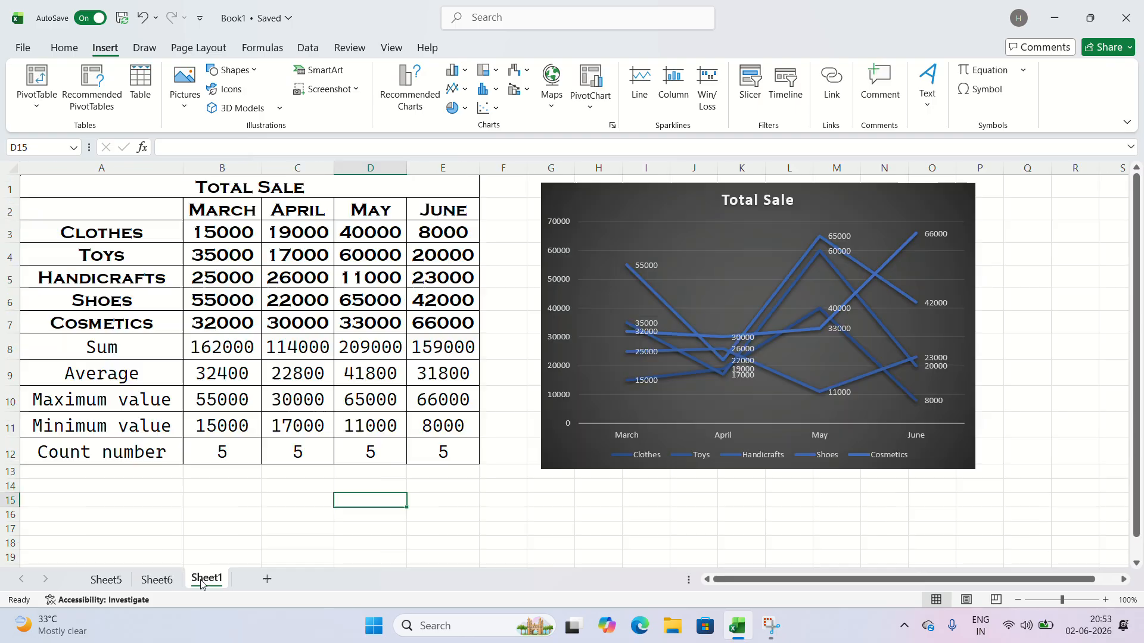
On Sheet1, open the online picture search and browse its image categories.
click(206, 579)
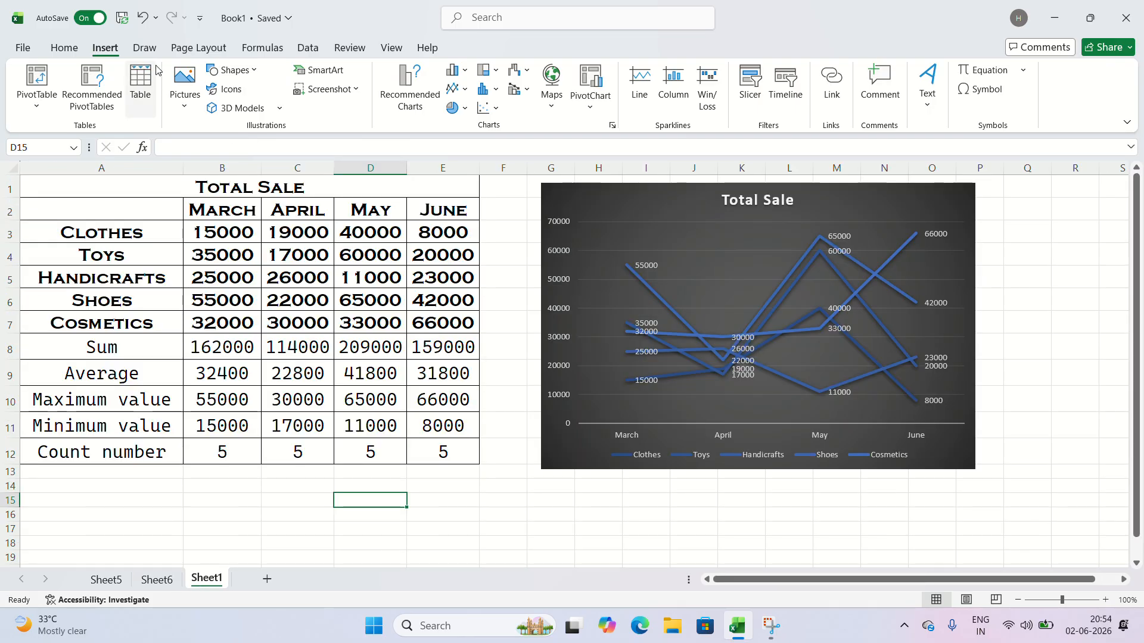
click(185, 89)
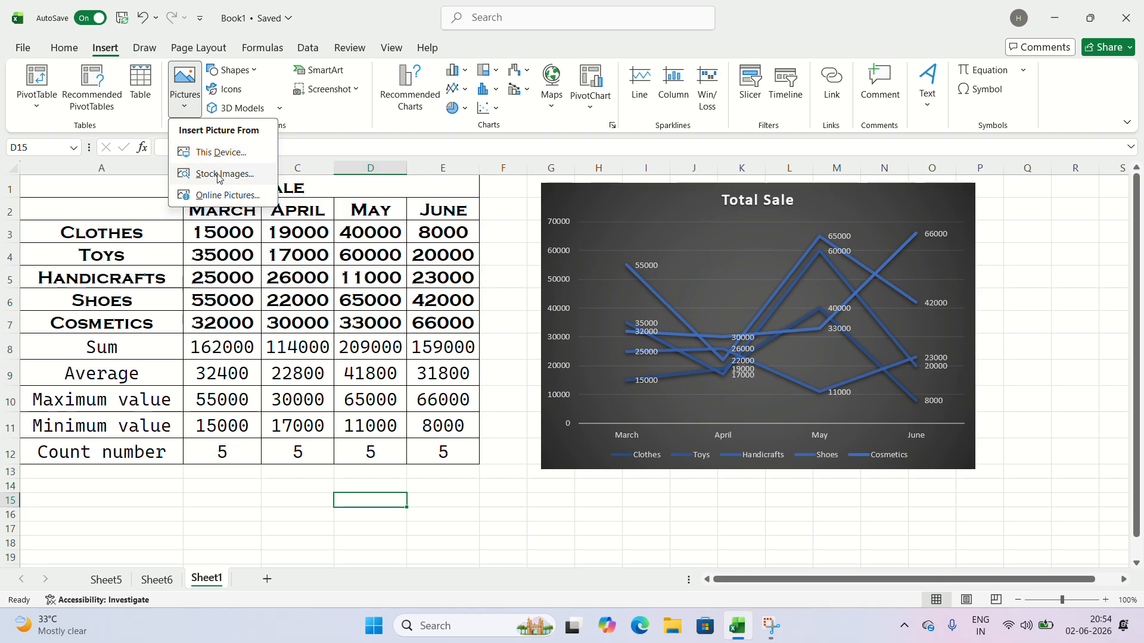
click(226, 196)
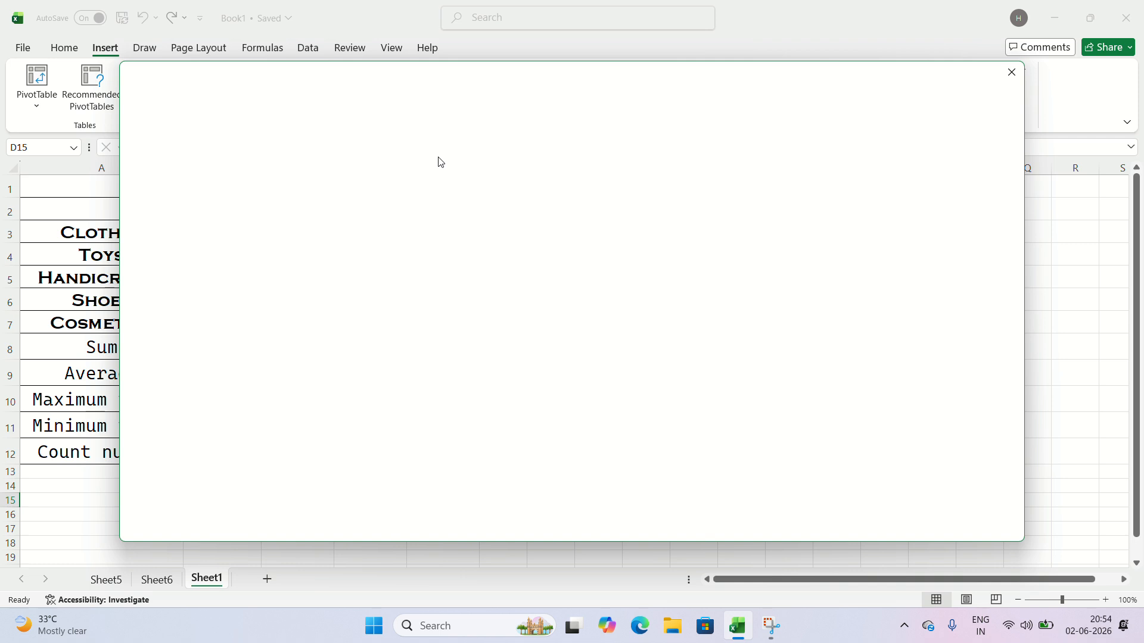
scroll(502, 253, down, 1)
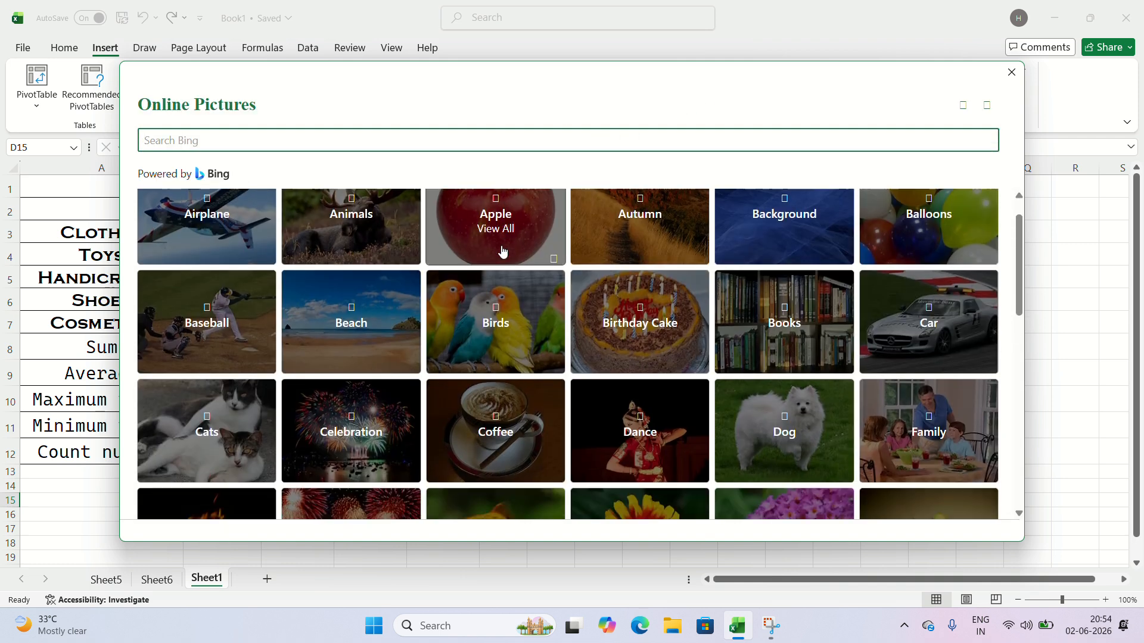
scroll(502, 253, down, 5)
scroll(502, 252, down, 4)
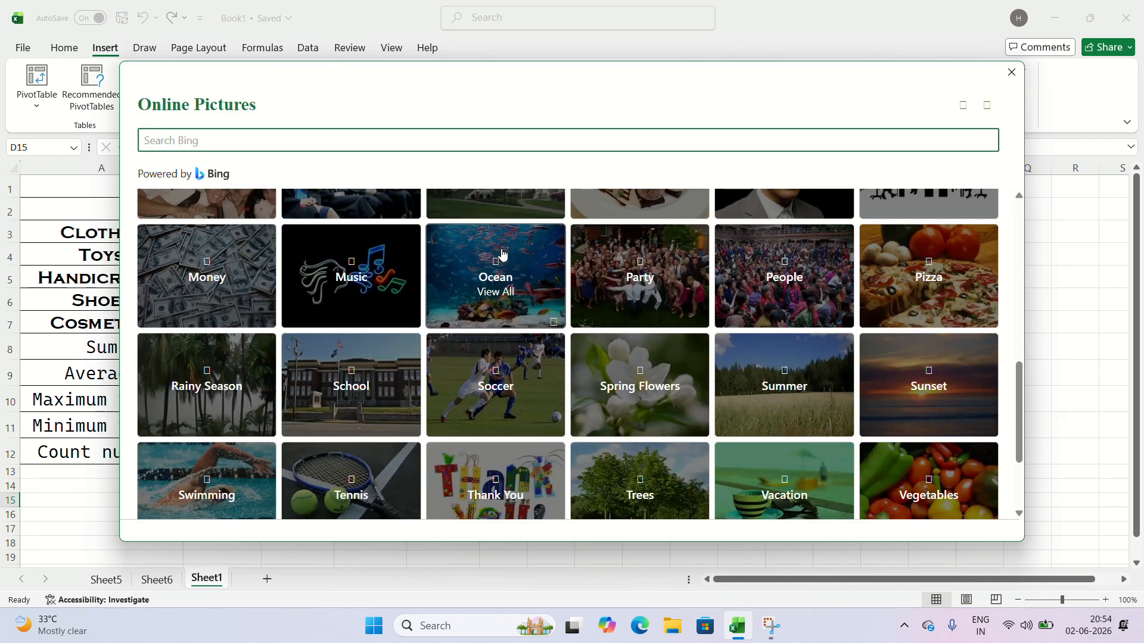
scroll(502, 253, down, 2)
scroll(502, 255, up, 2)
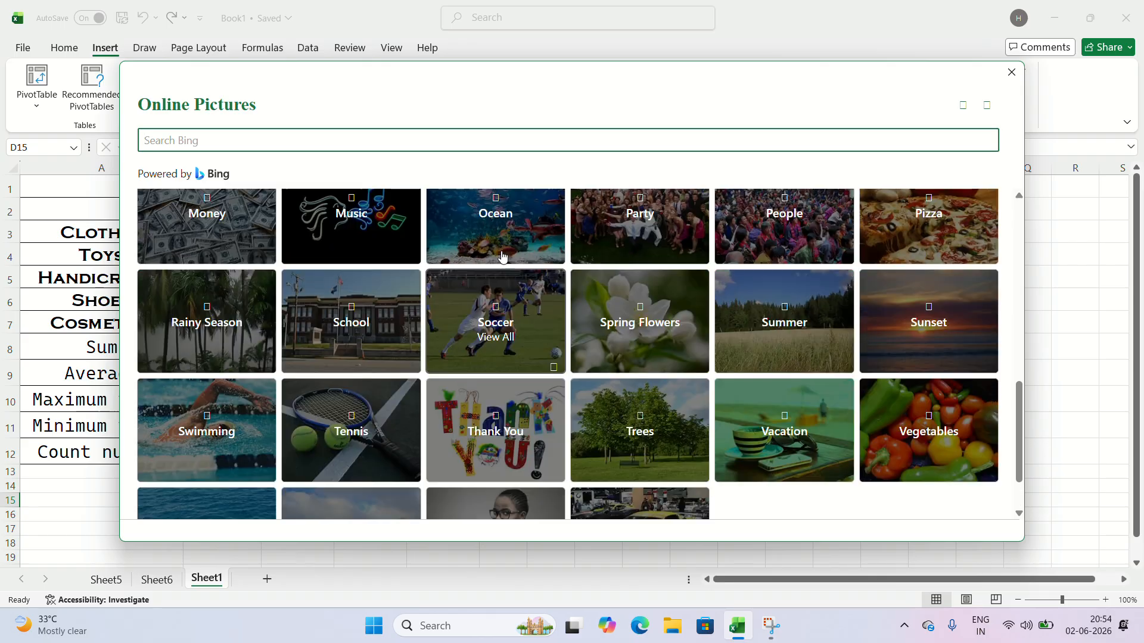
scroll(502, 255, up, 2)
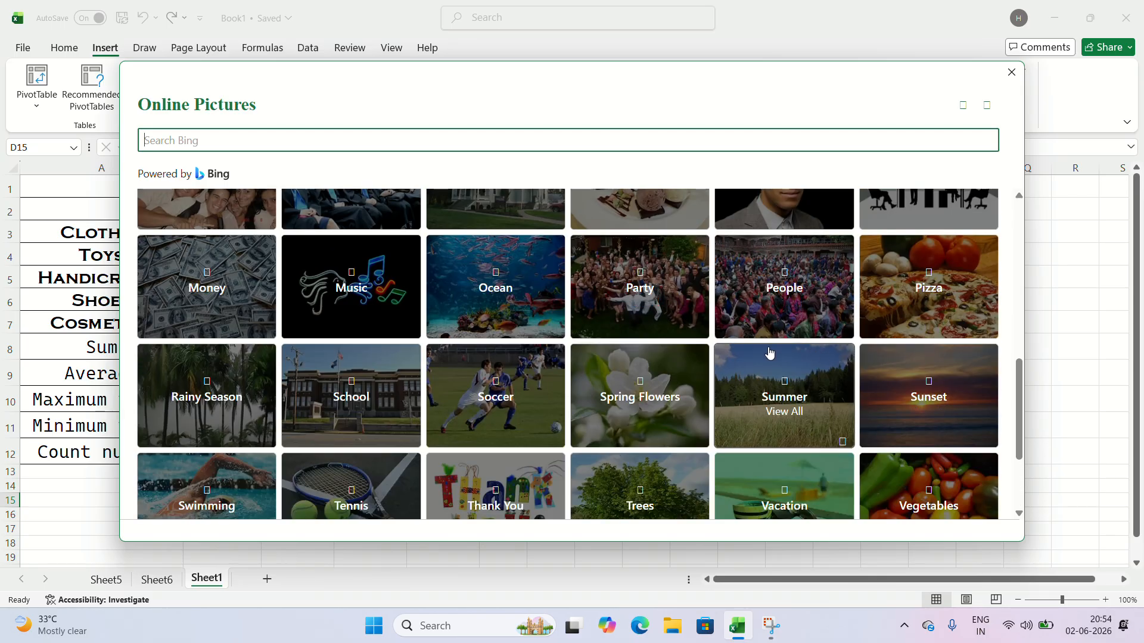
scroll(574, 344, up, 4)
scroll(579, 336, down, 2)
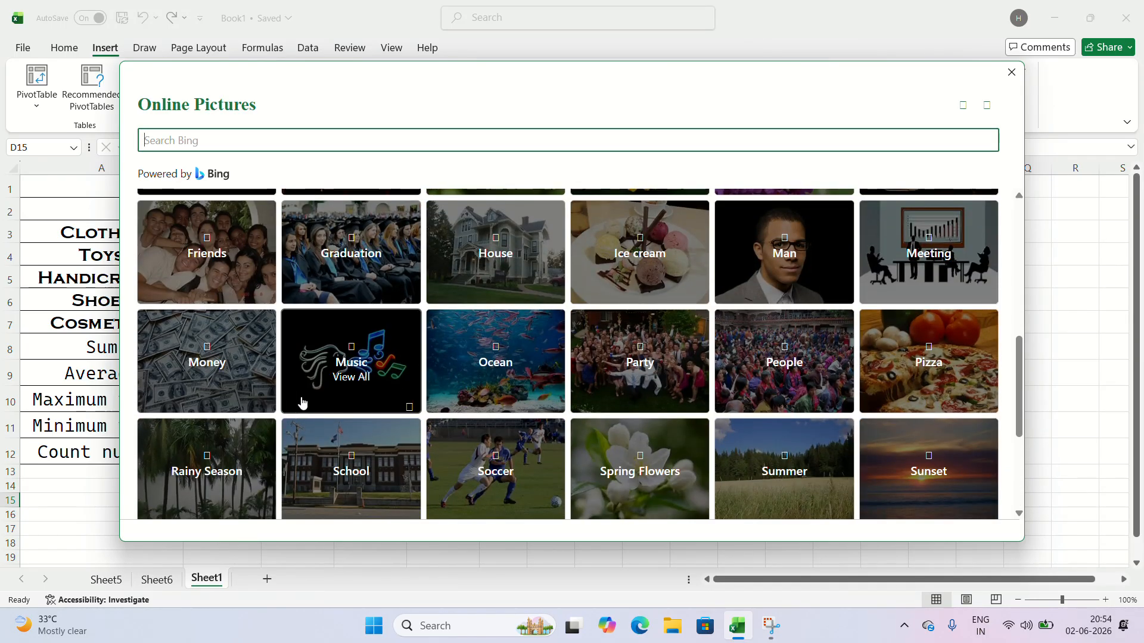
Insert the picture of overlapping dollar bills, third in the first row of the Money category.
click(238, 355)
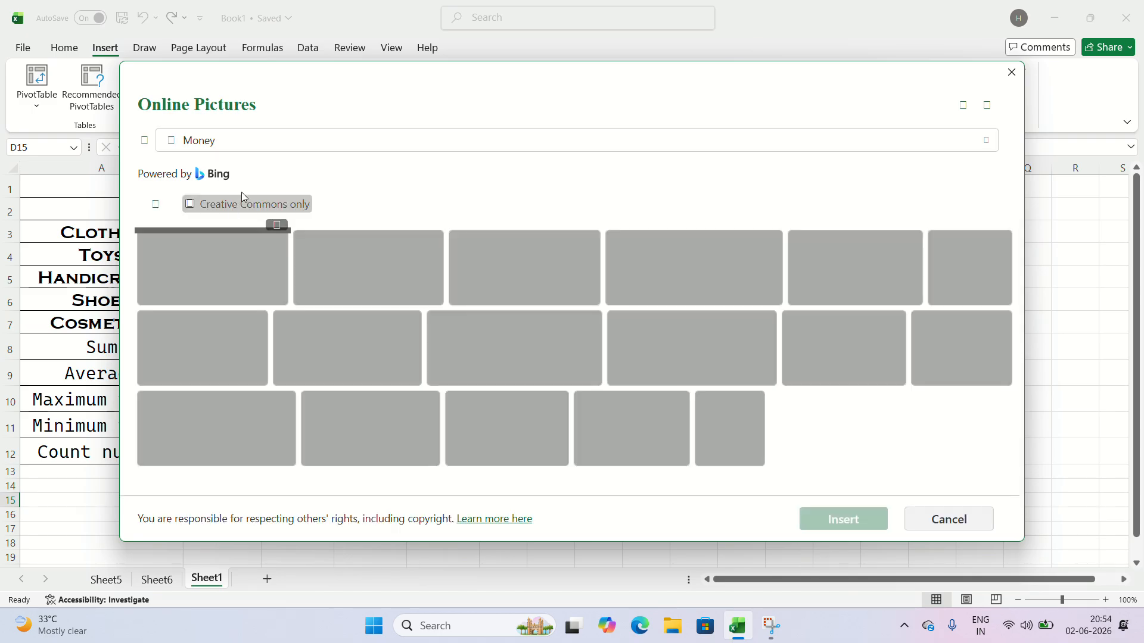
scroll(621, 346, down, 2)
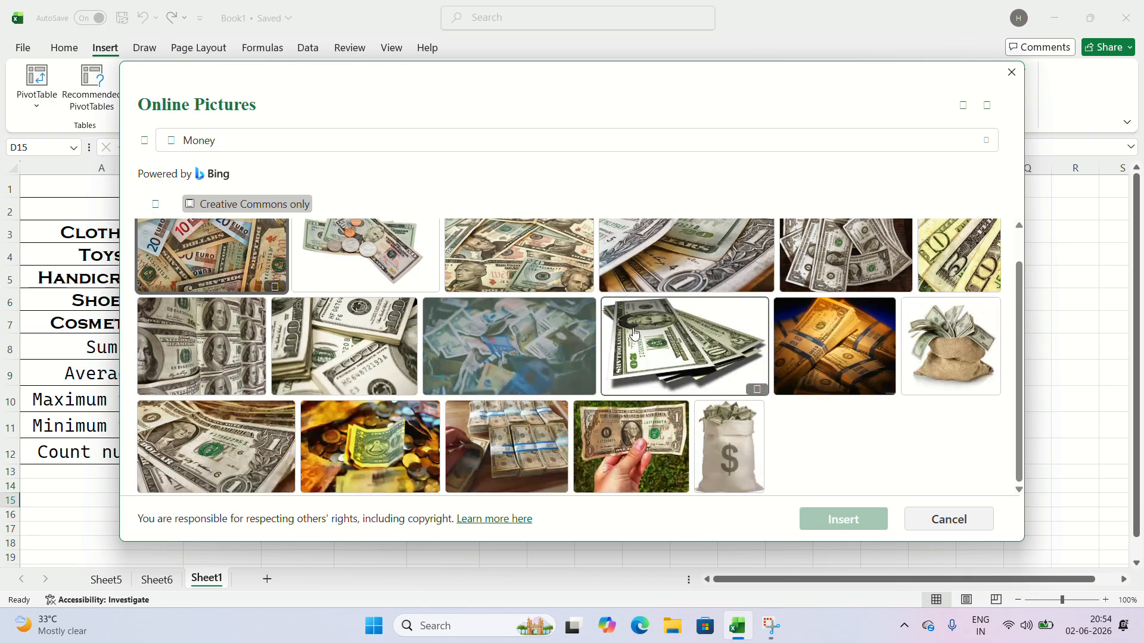
scroll(621, 346, up, 2)
click(519, 280)
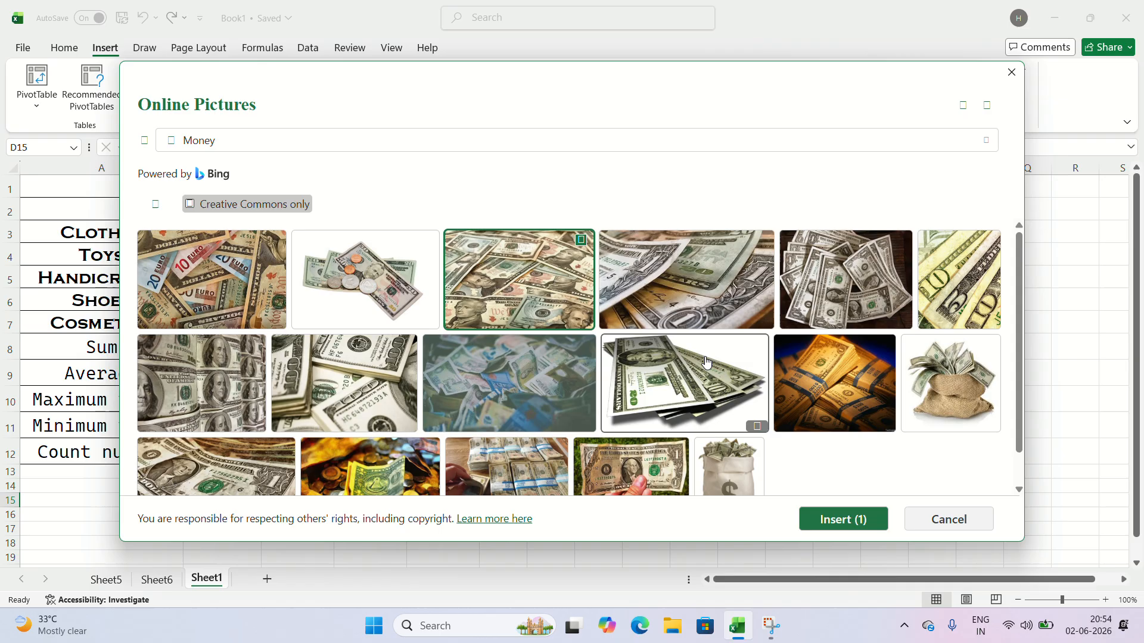
click(839, 519)
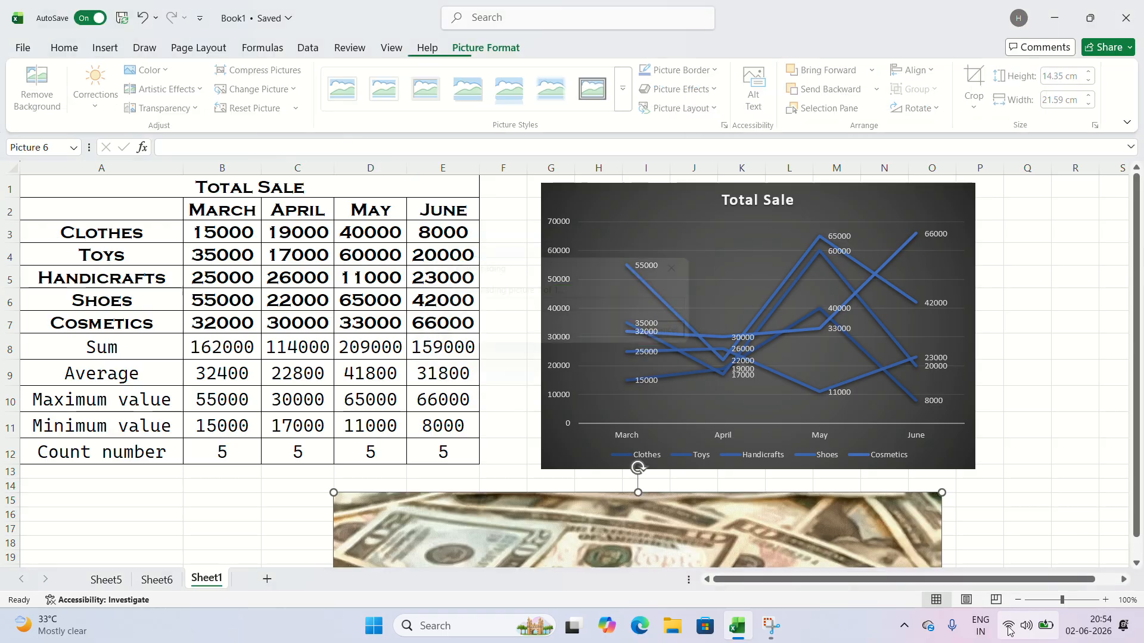
Shrink the inserted money picture to about 3.6 cm high and 7.2 cm wide.
scroll(719, 345, down, 9)
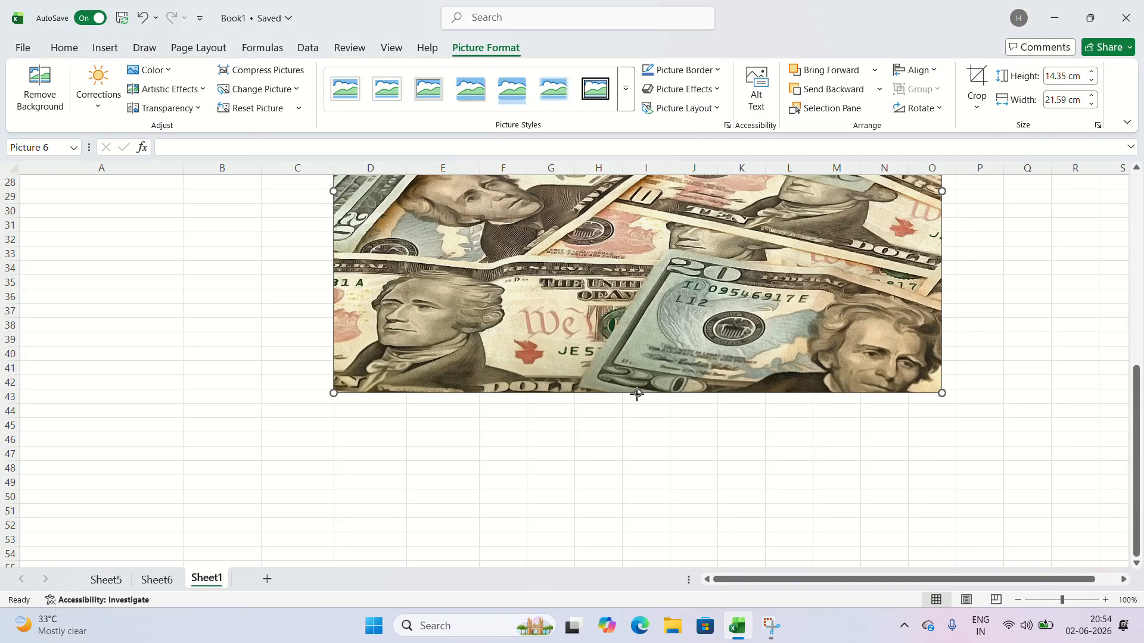
drag(637, 394, 637, 211)
scroll(656, 238, up, 6)
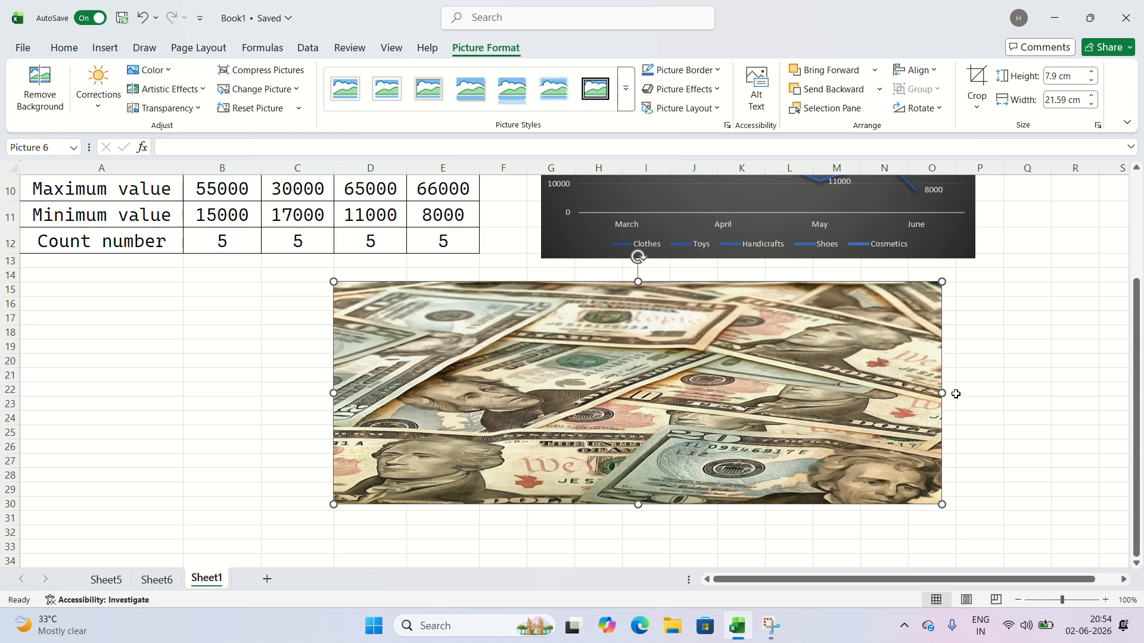
drag(943, 393, 667, 395)
scroll(669, 405, up, 3)
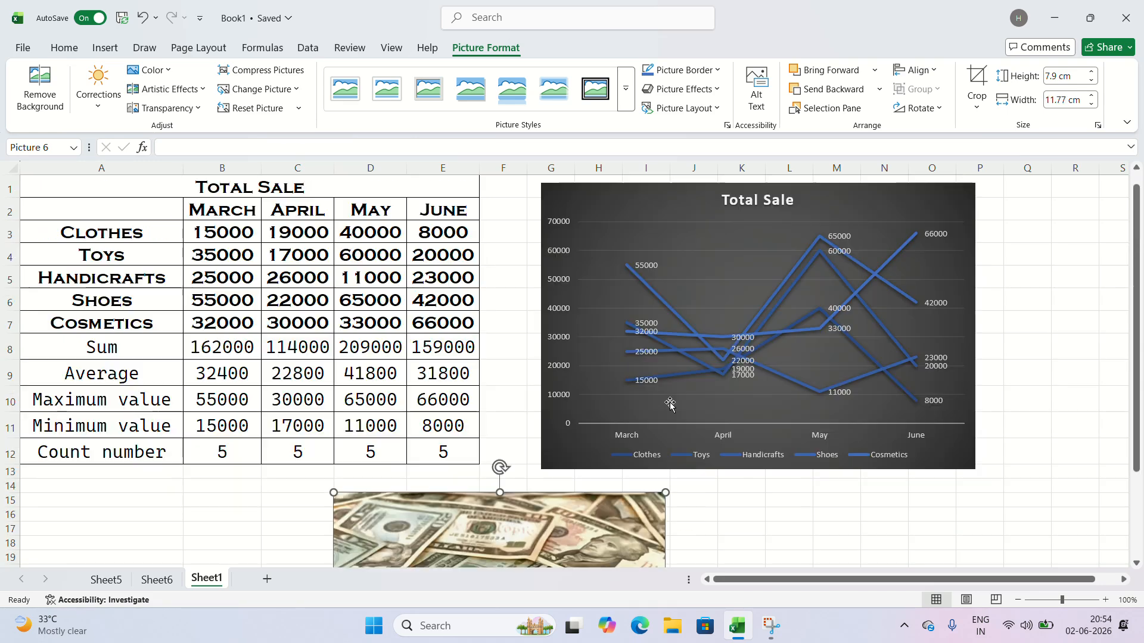
scroll(669, 401, down, 4)
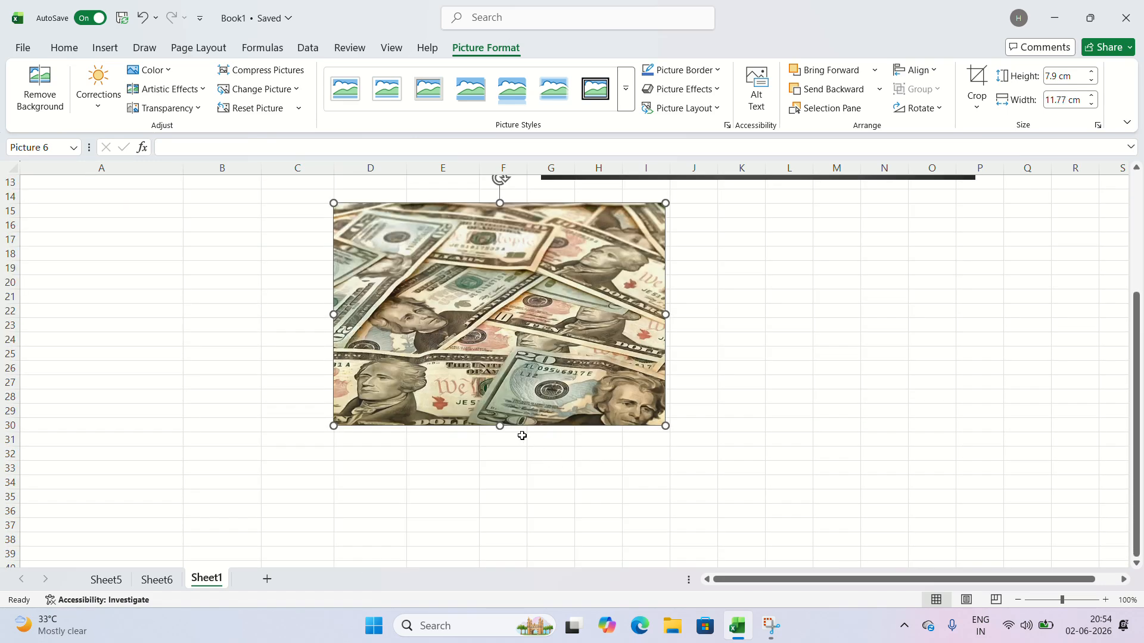
drag(499, 424, 499, 306)
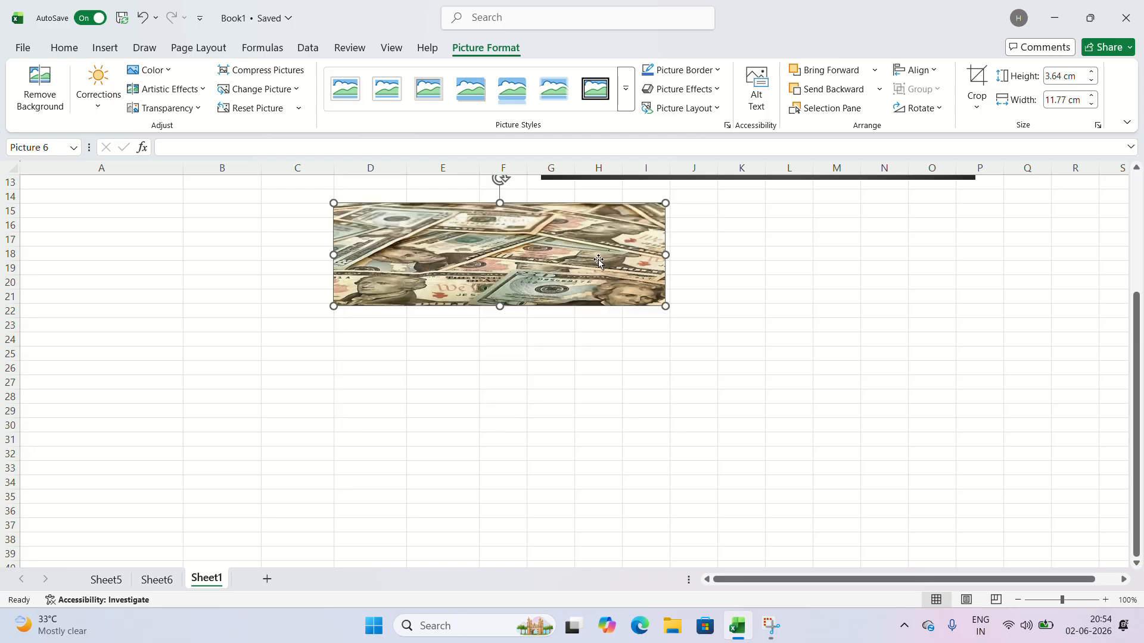
drag(665, 254, 538, 255)
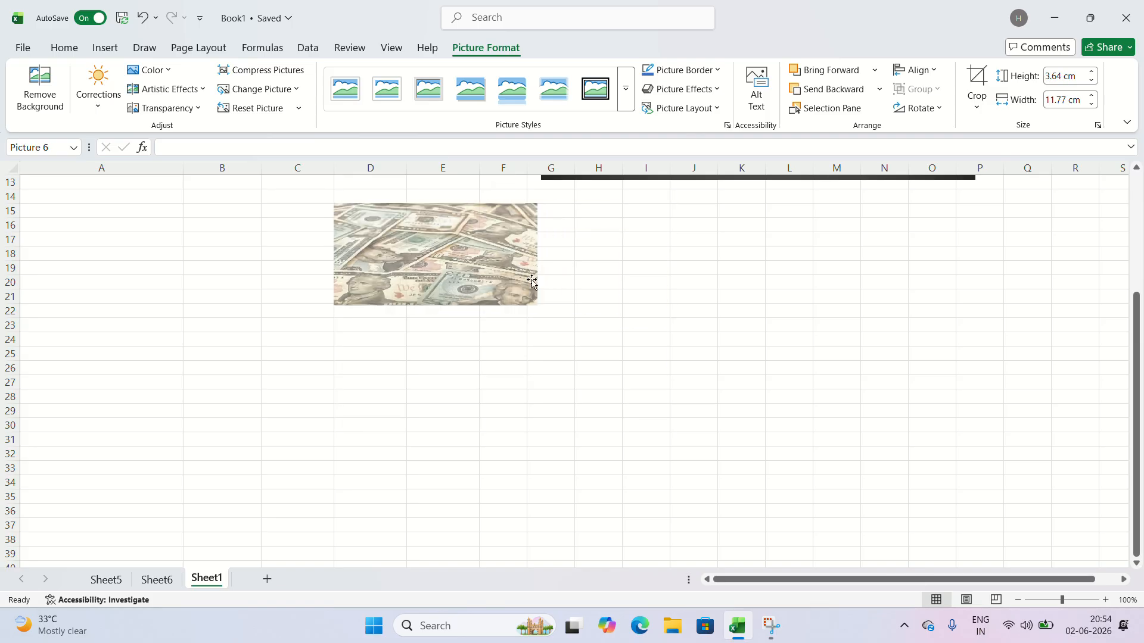
Move the money picture onto the upper part of the line chart and apply the double black frame style.
drag(433, 260, 799, 274)
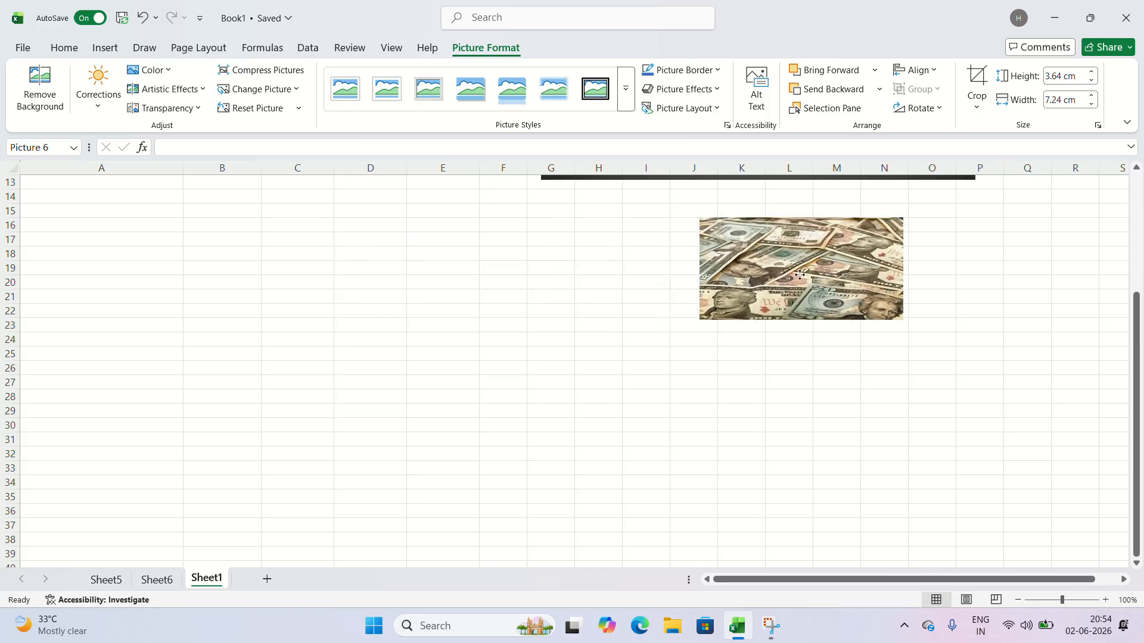
scroll(802, 307, up, 4)
drag(806, 521, 731, 245)
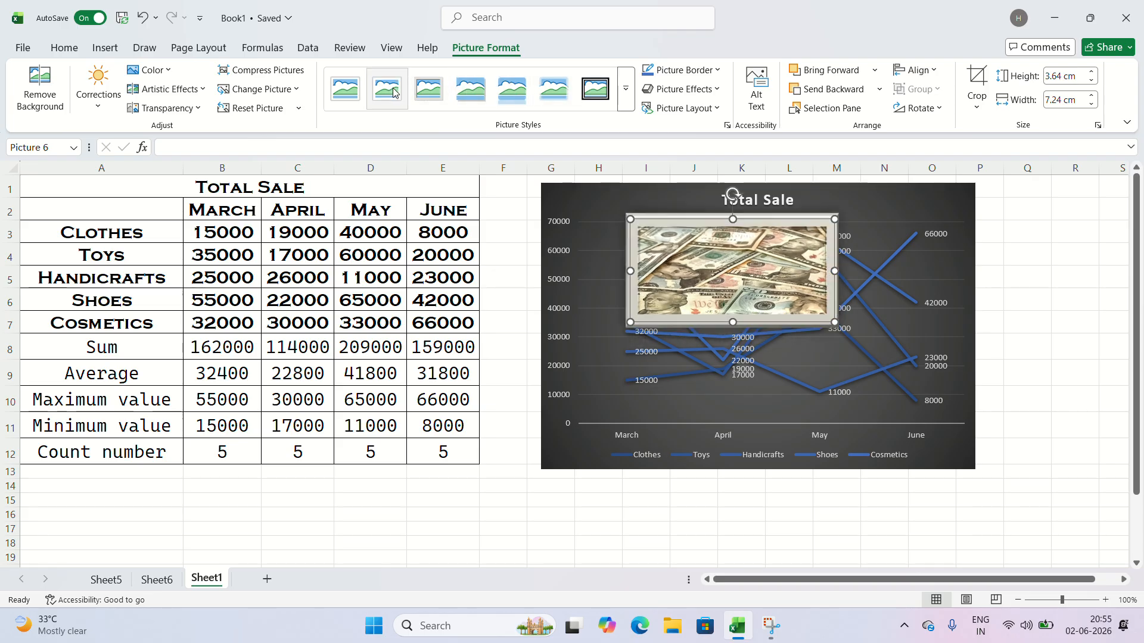
click(593, 91)
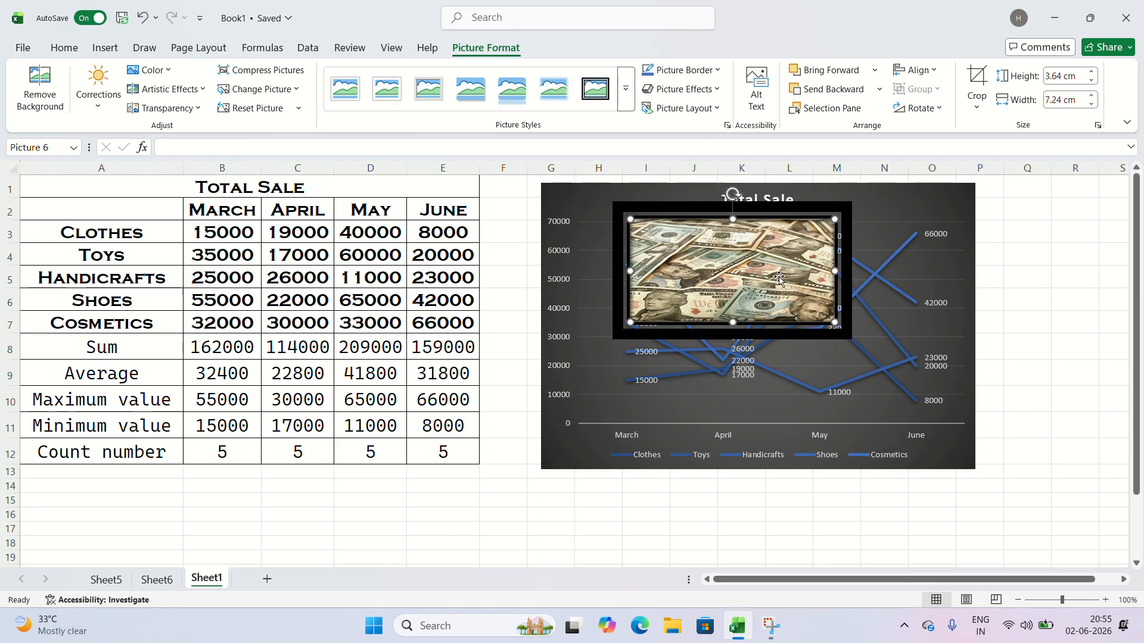
Give the money picture the oval black frame style and place it across the gap between the Total Sale table and the line chart.
drag(775, 285, 362, 352)
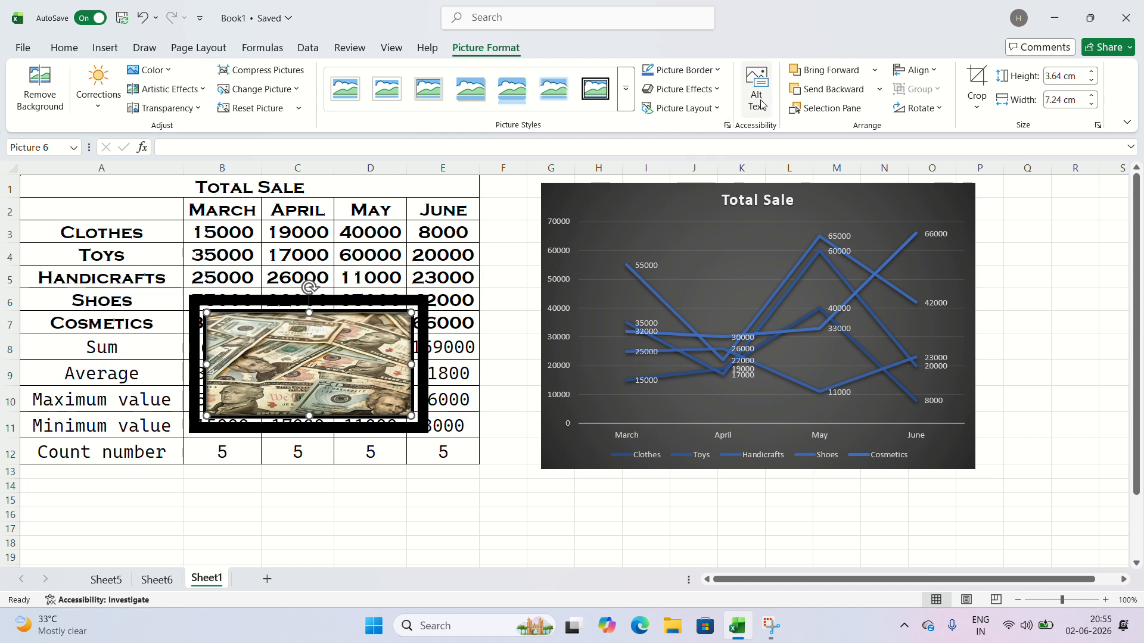
click(627, 89)
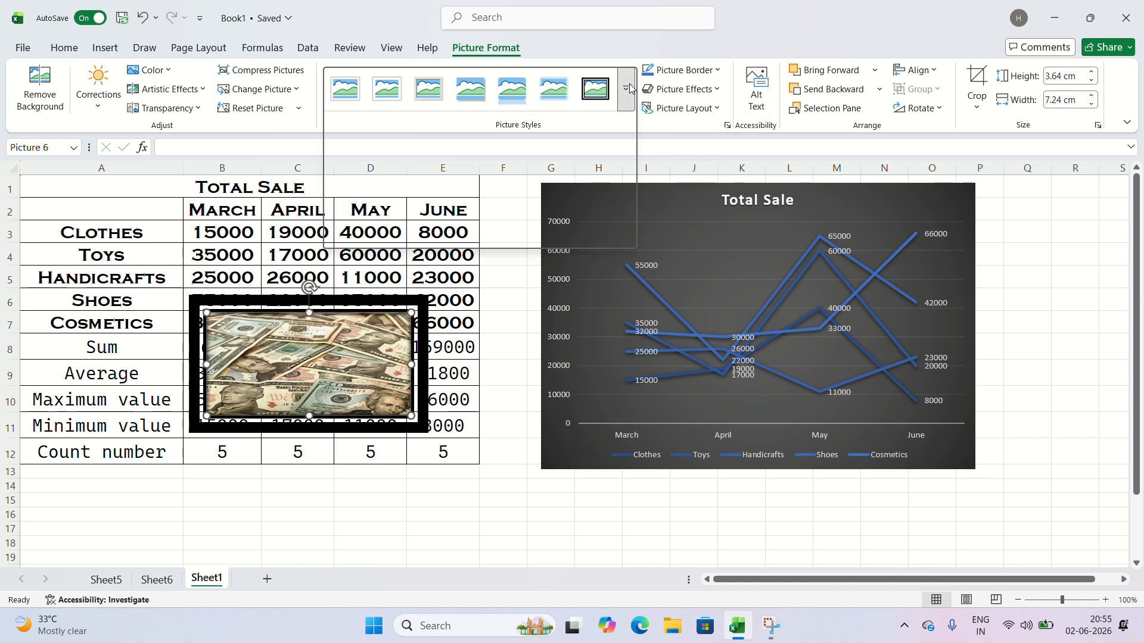
click(428, 128)
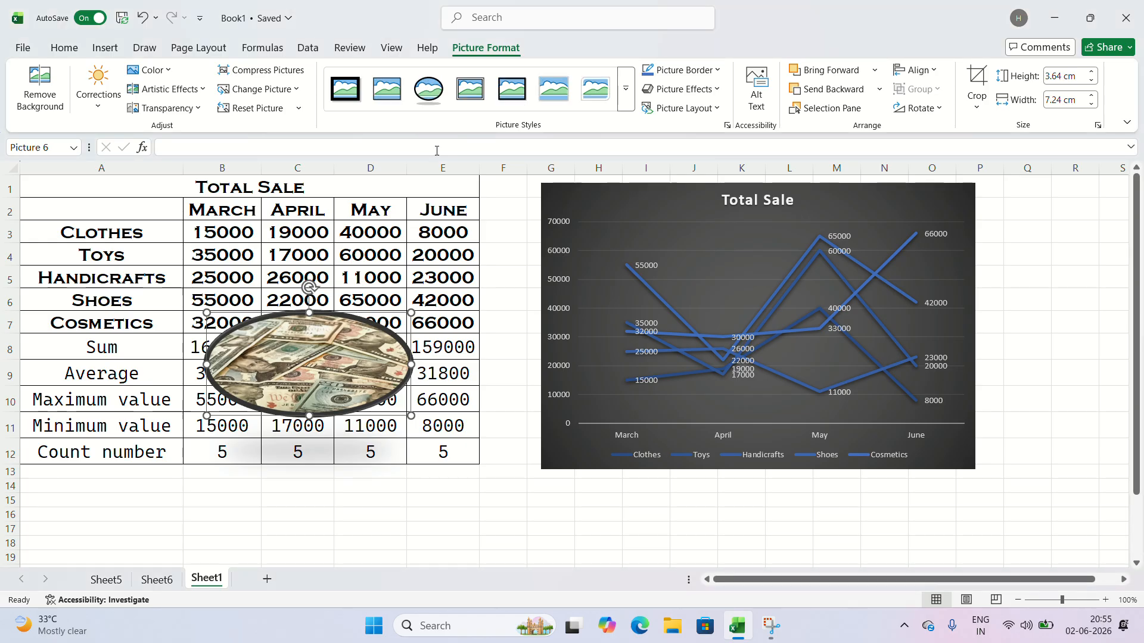
drag(408, 346, 575, 345)
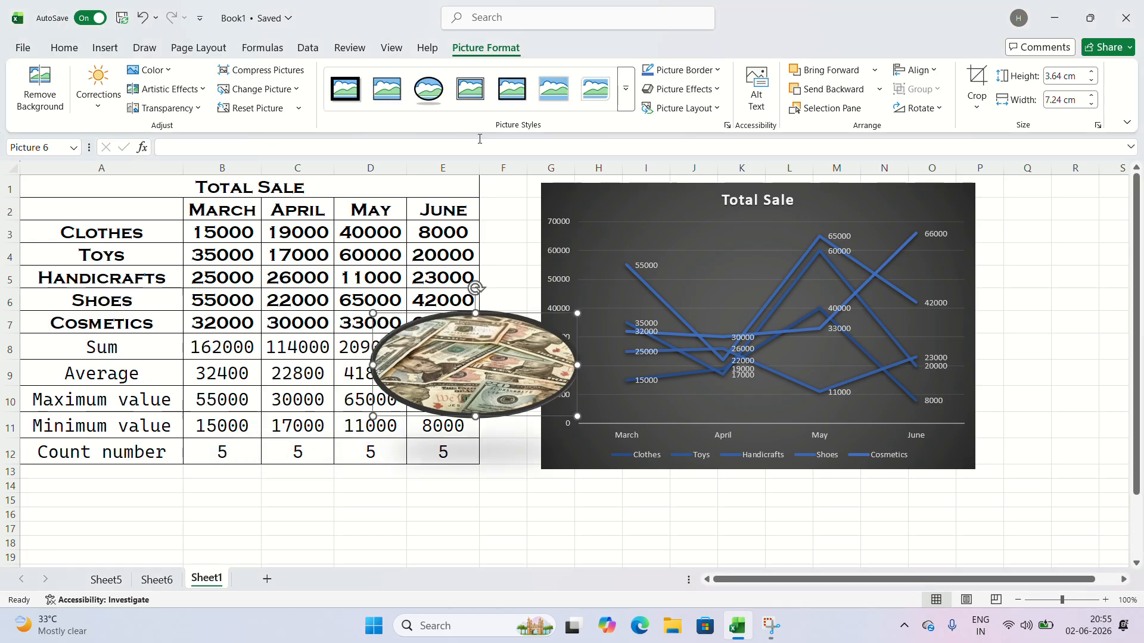
click(507, 94)
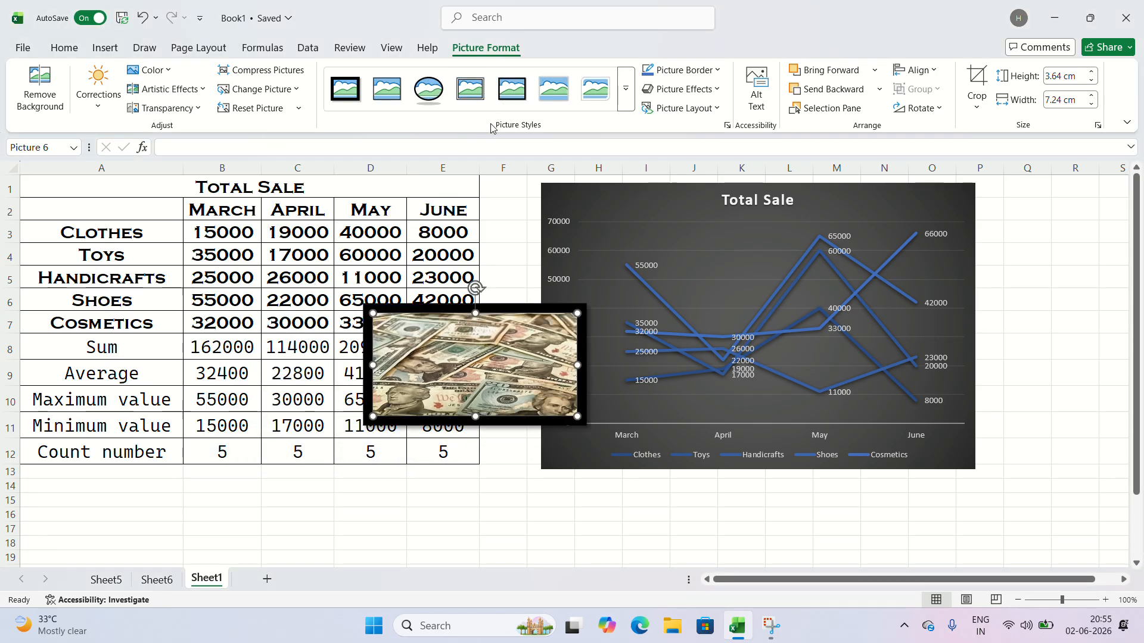
click(436, 93)
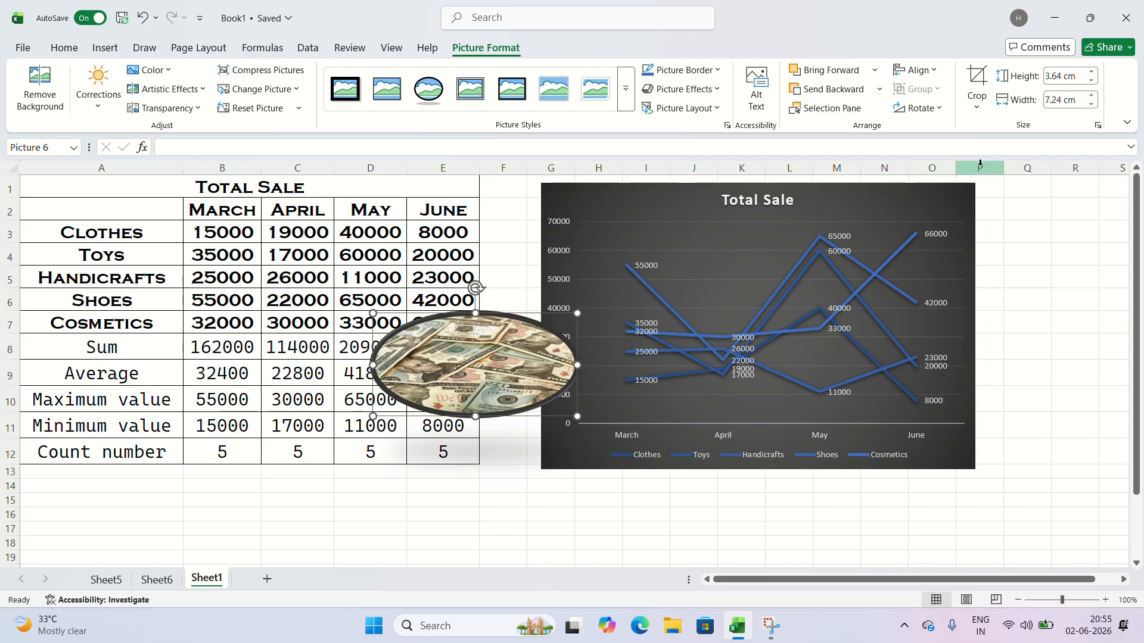
Enlarge the oval money picture to 7.95 cm high and 15.8 cm wide.
click(1093, 73)
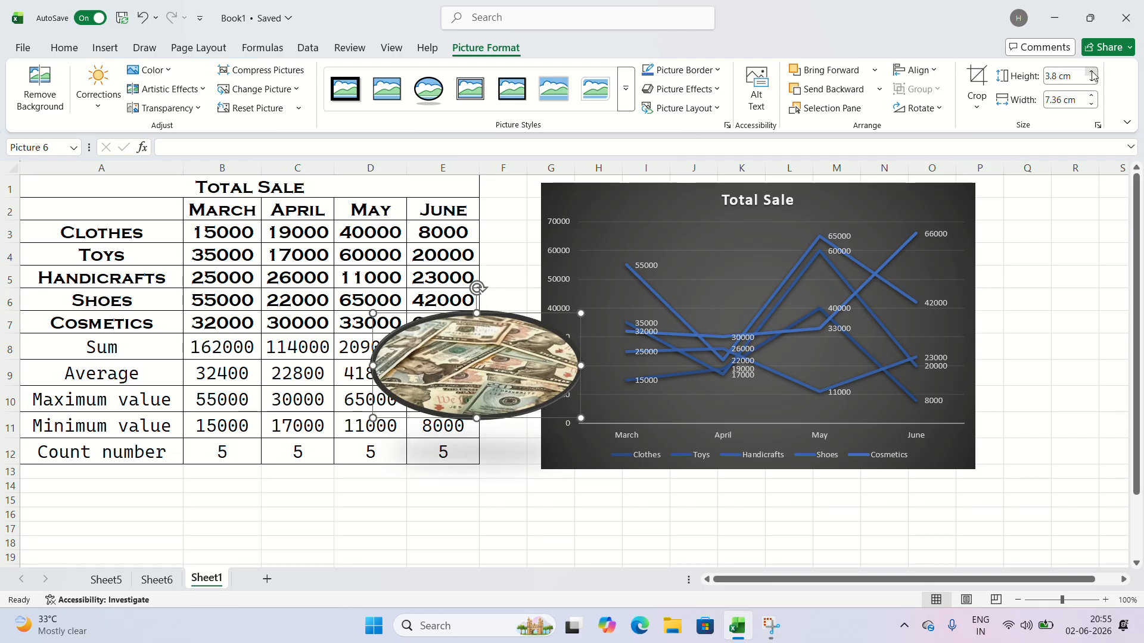
click(1093, 72)
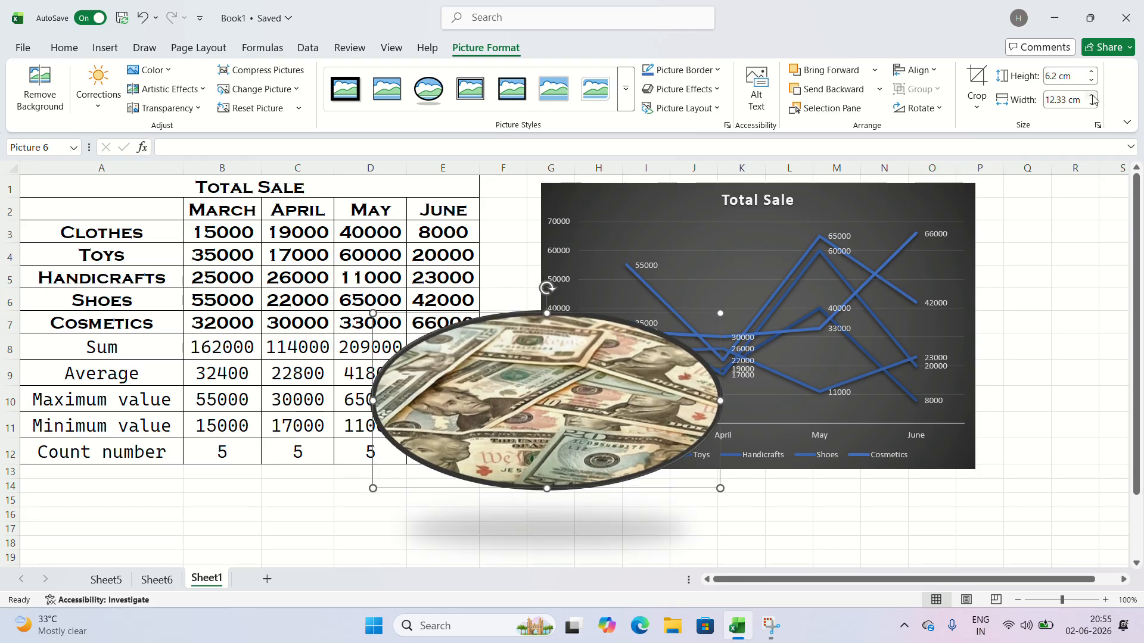
click(1093, 98)
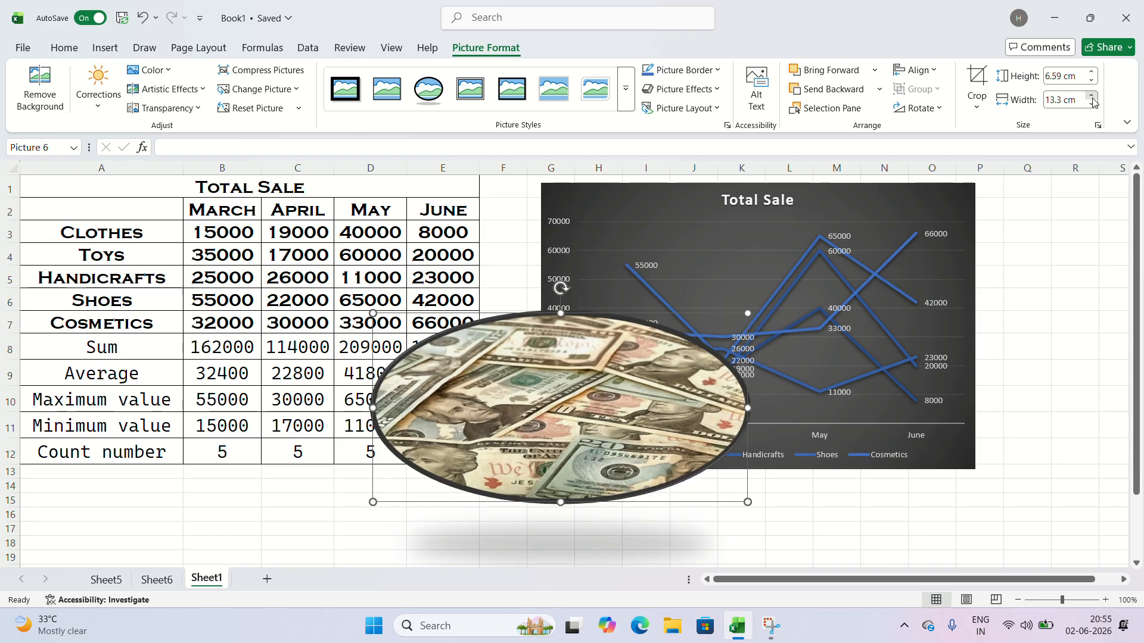
click(1093, 98)
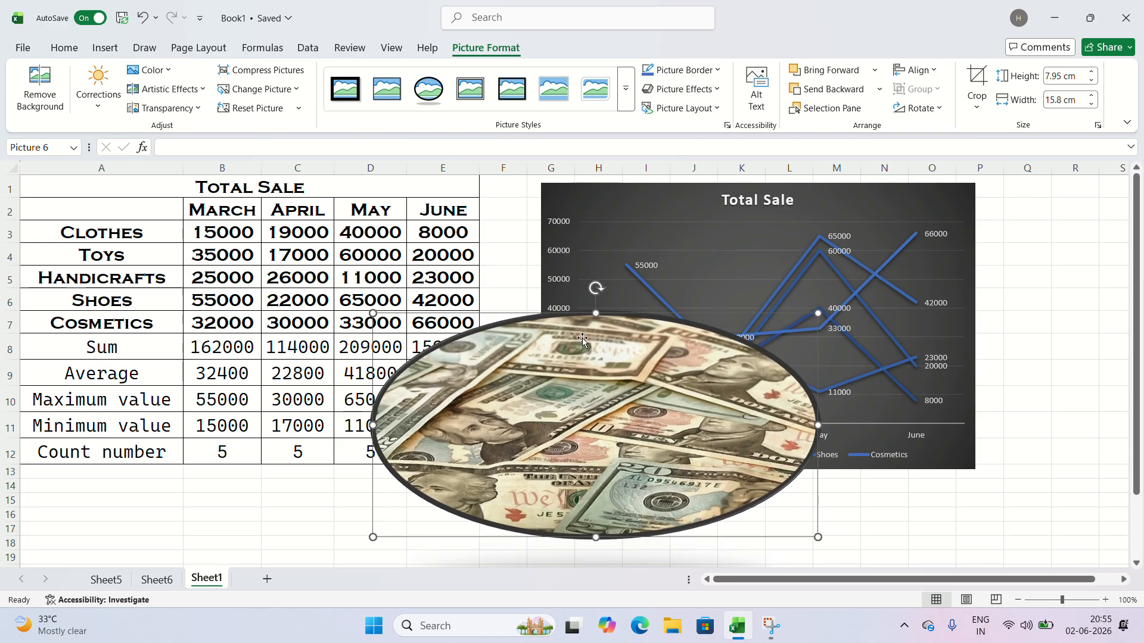
Check the crop and aspect ratio options available for the money picture.
click(978, 103)
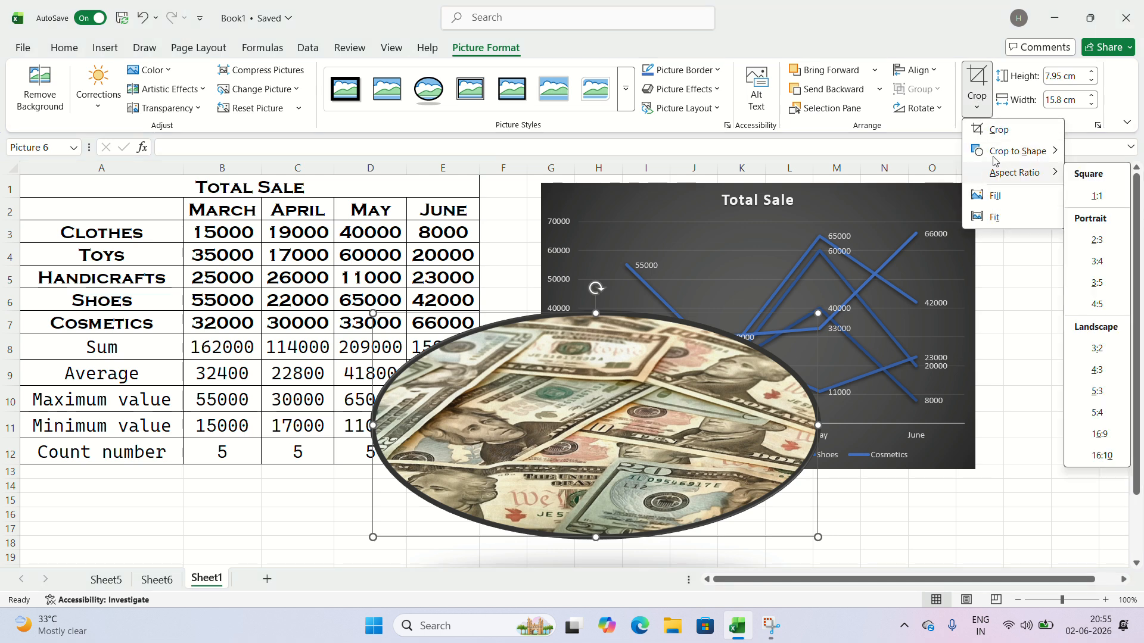
click(975, 106)
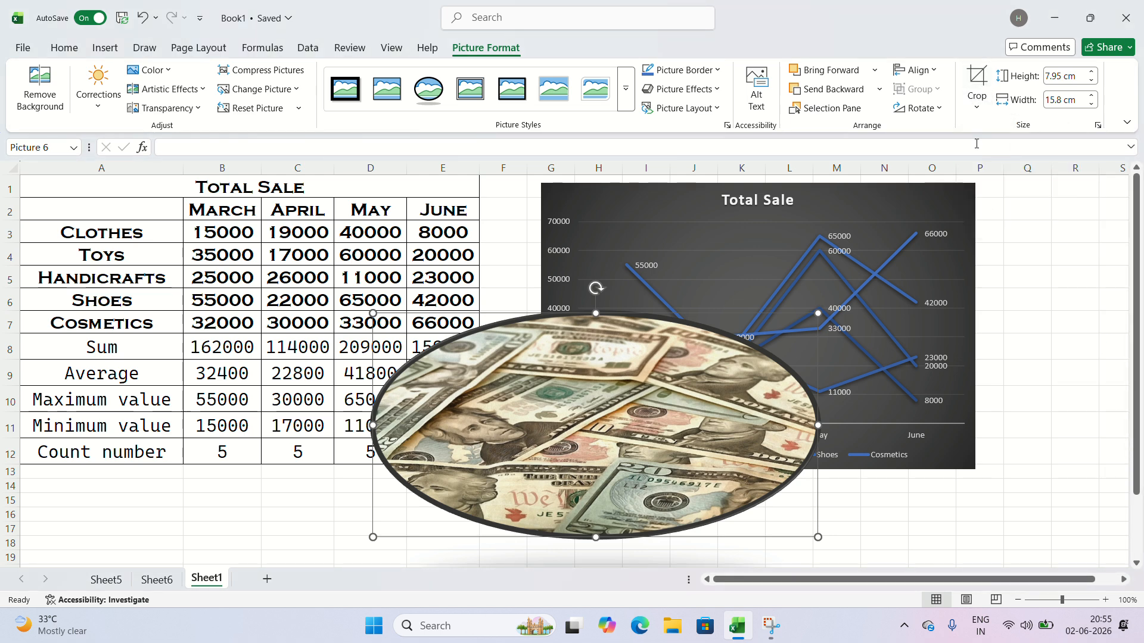